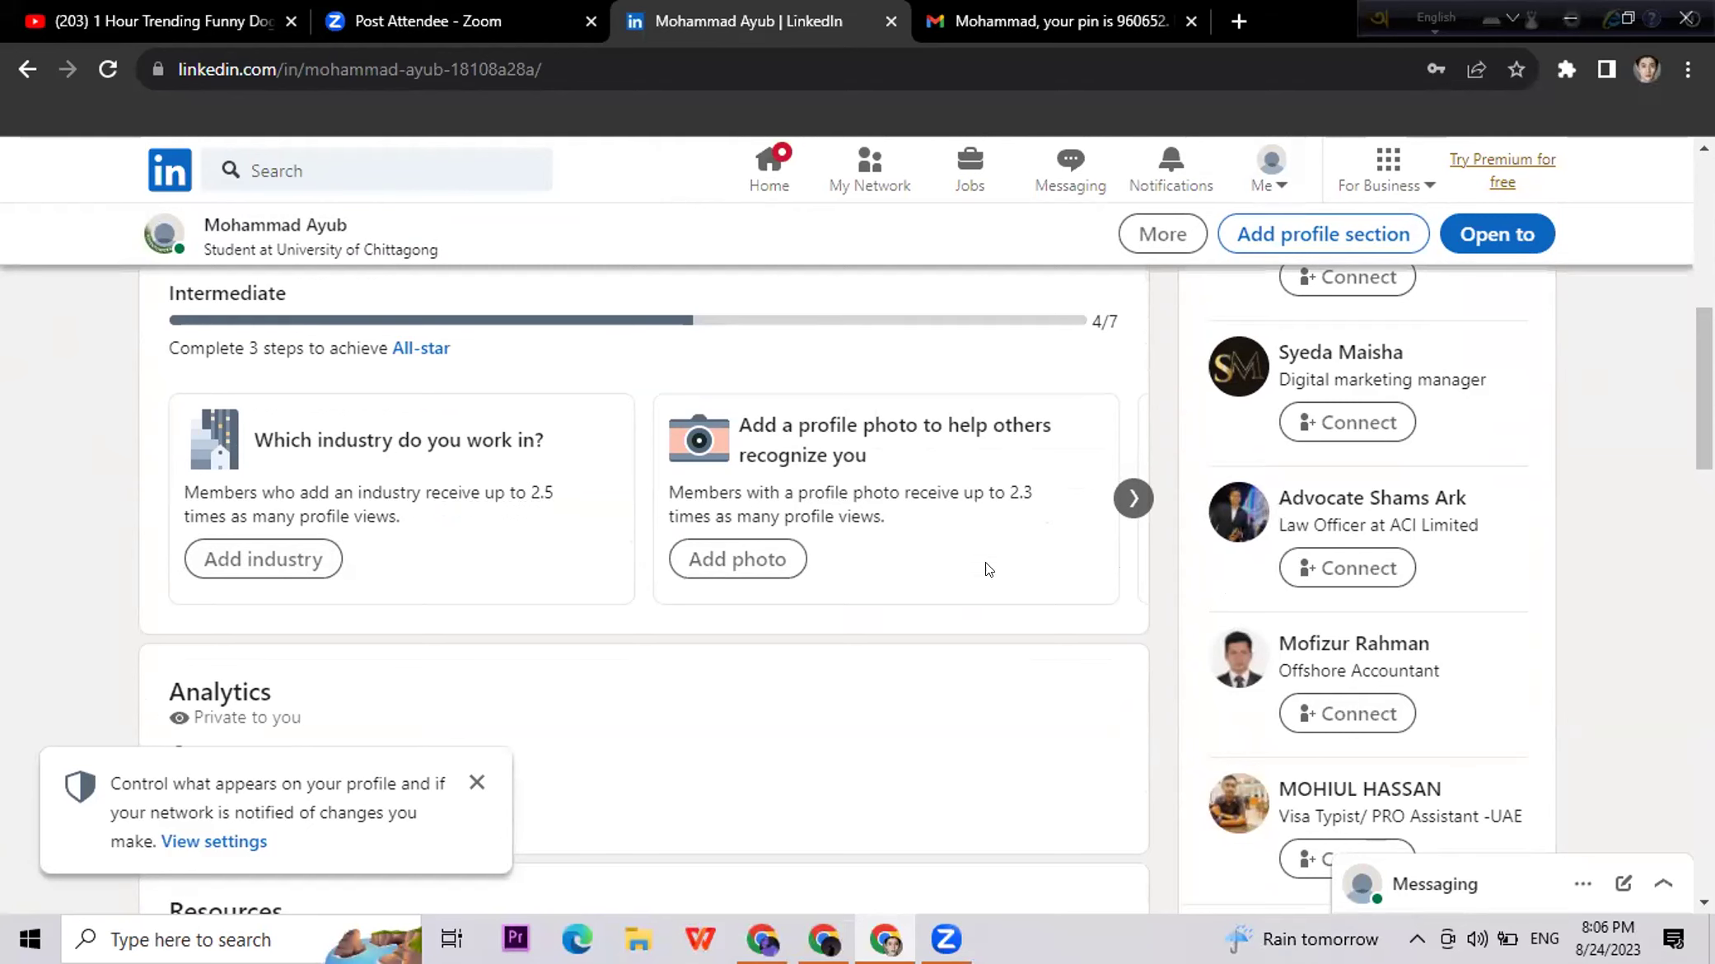
Step: Dismiss the privacy notice, try entering 'garments' as the industry, then close the form unsaved
left_click(476, 783)
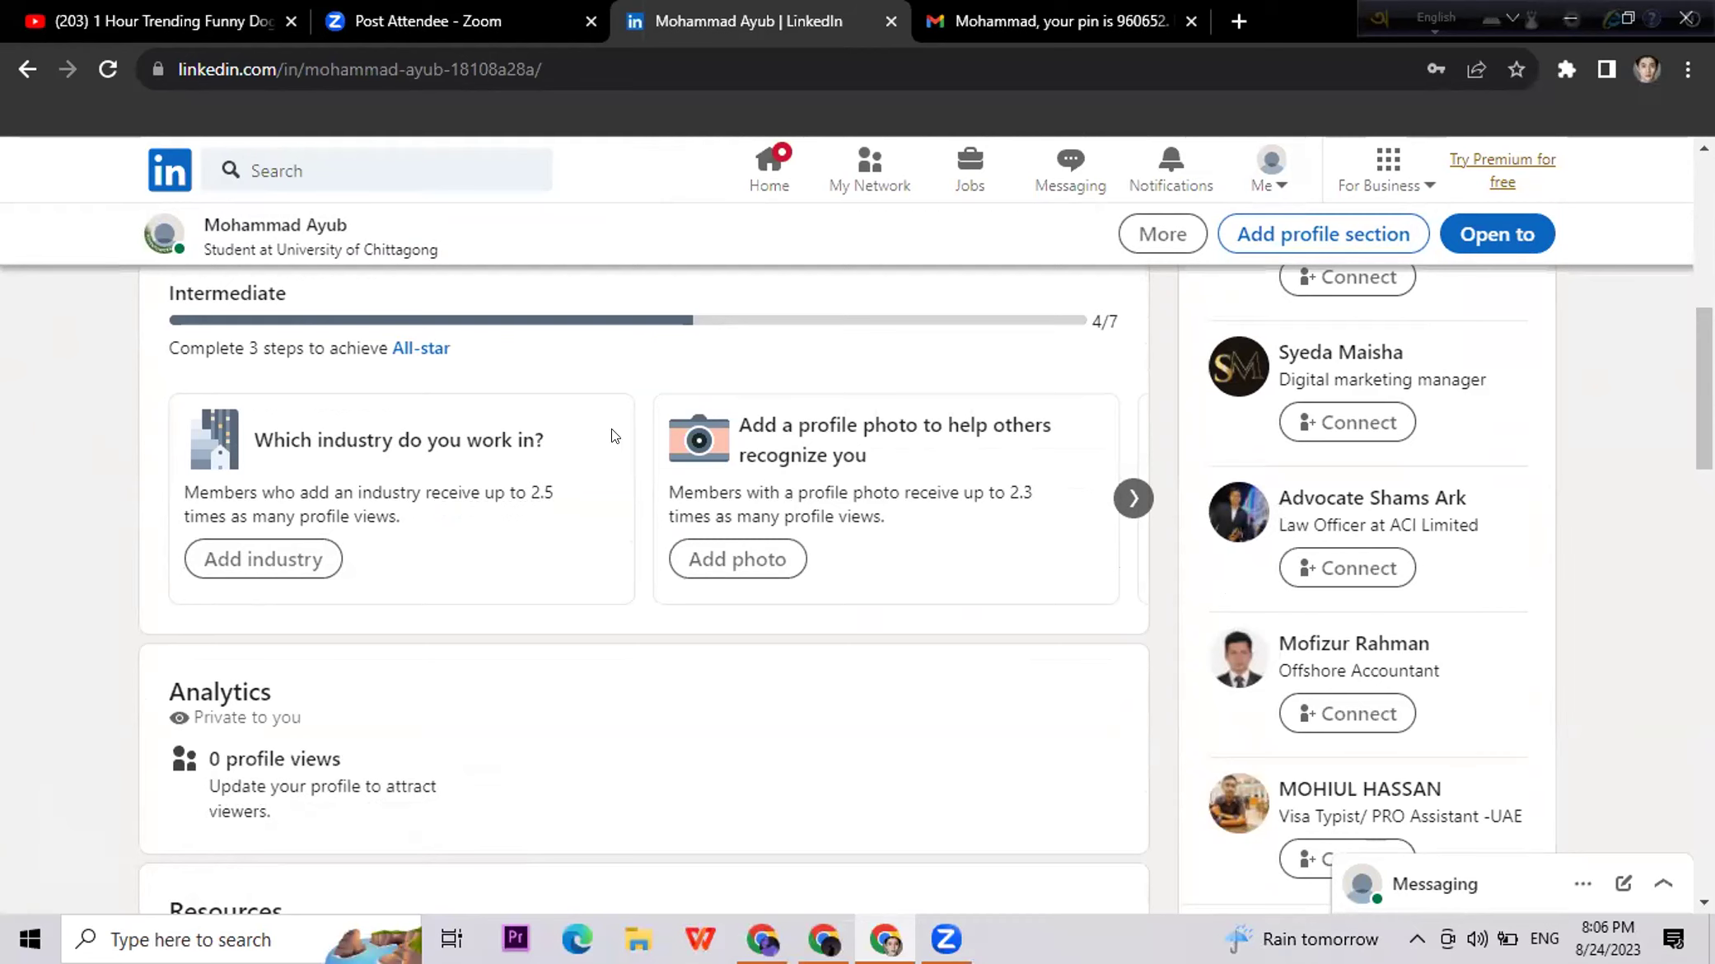
left_click_drag(1099, 314, 1093, 313)
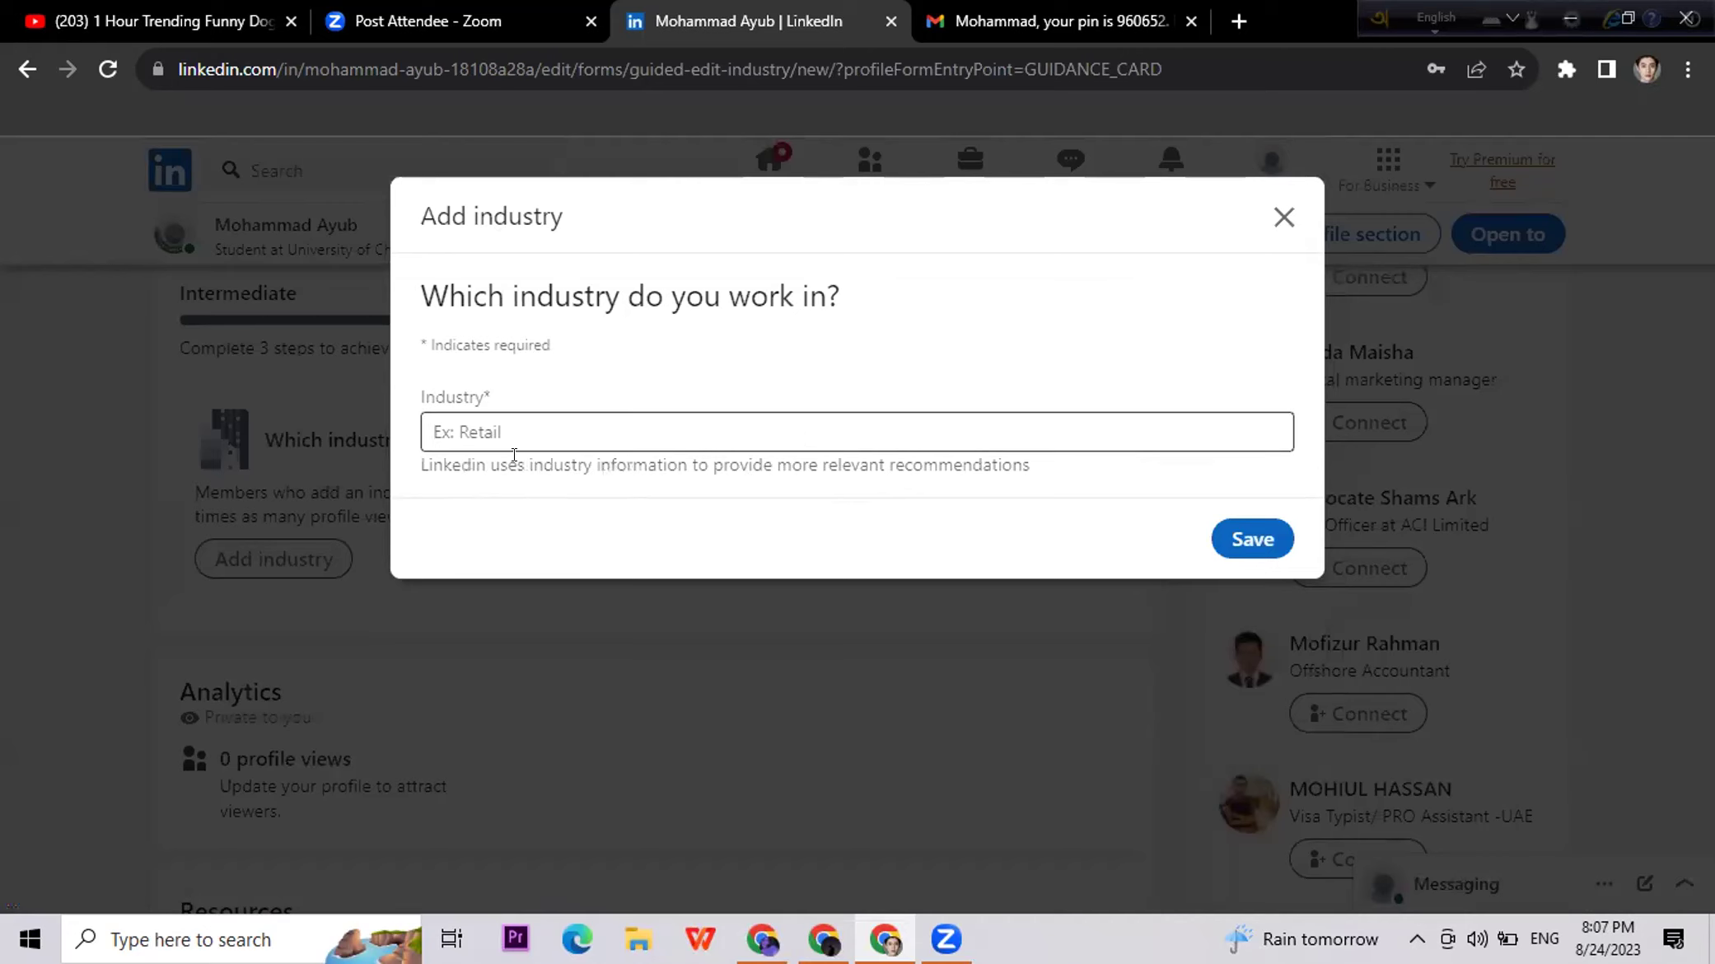
left_click(470, 429)
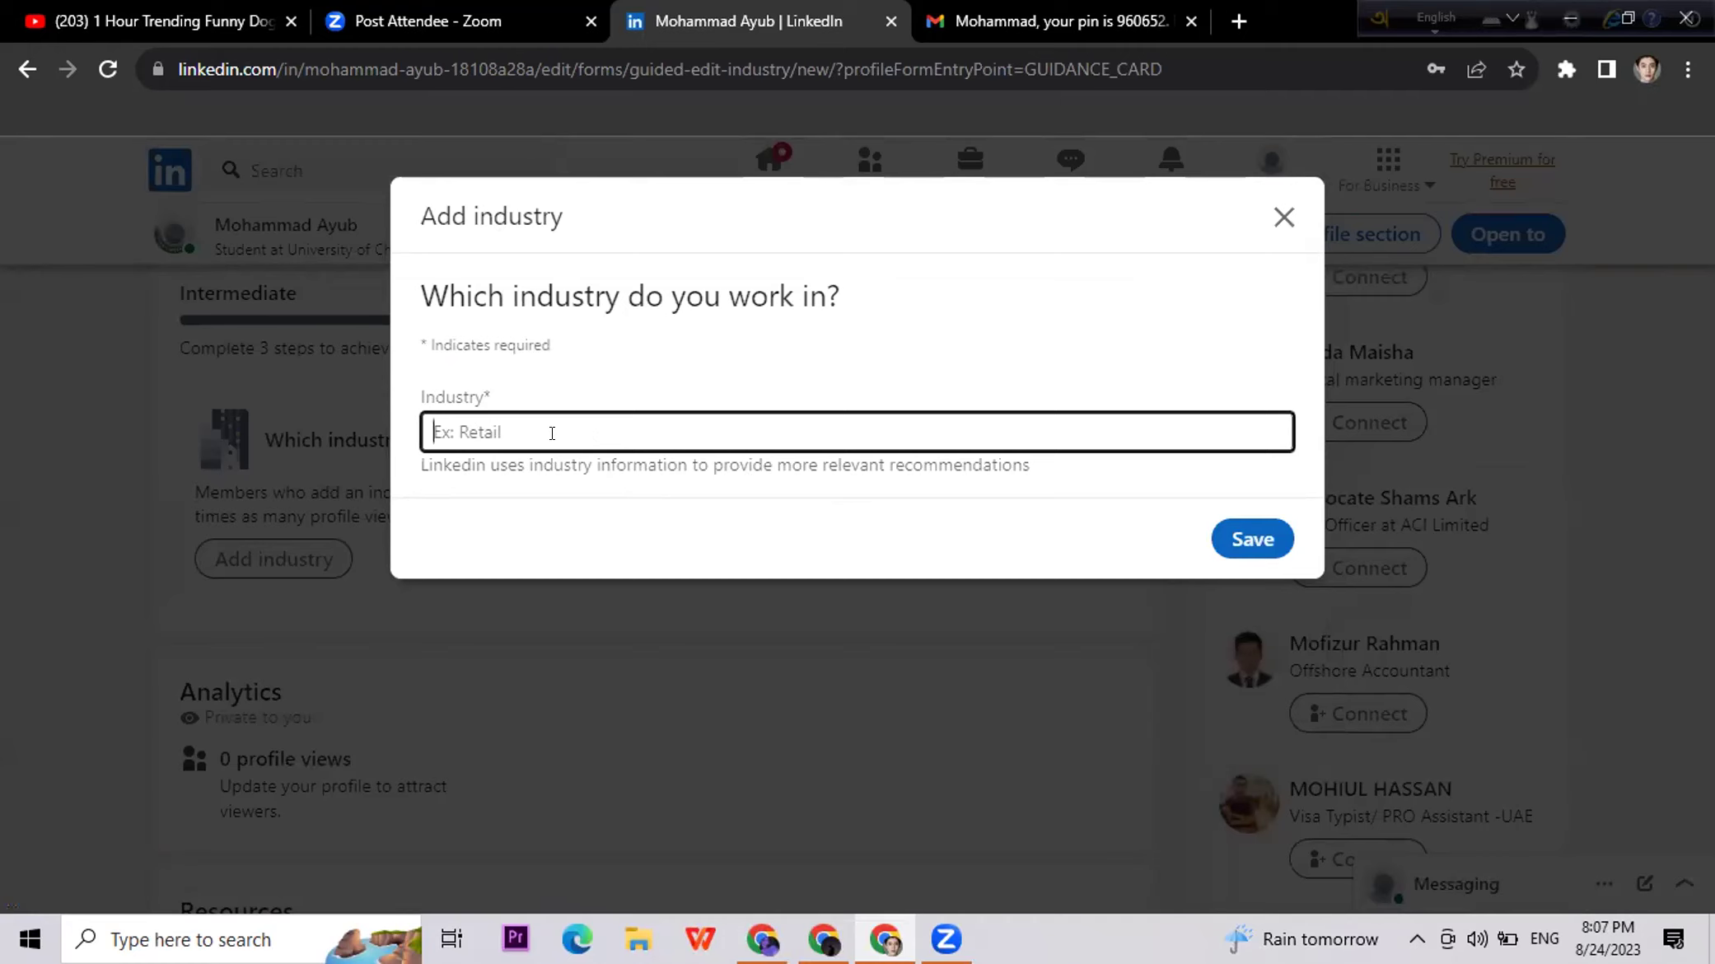
type("g")
type("ur")
key("BackSpace")
key("BackSpace")
key("BackSpace")
type("garments")
left_click(1260, 539)
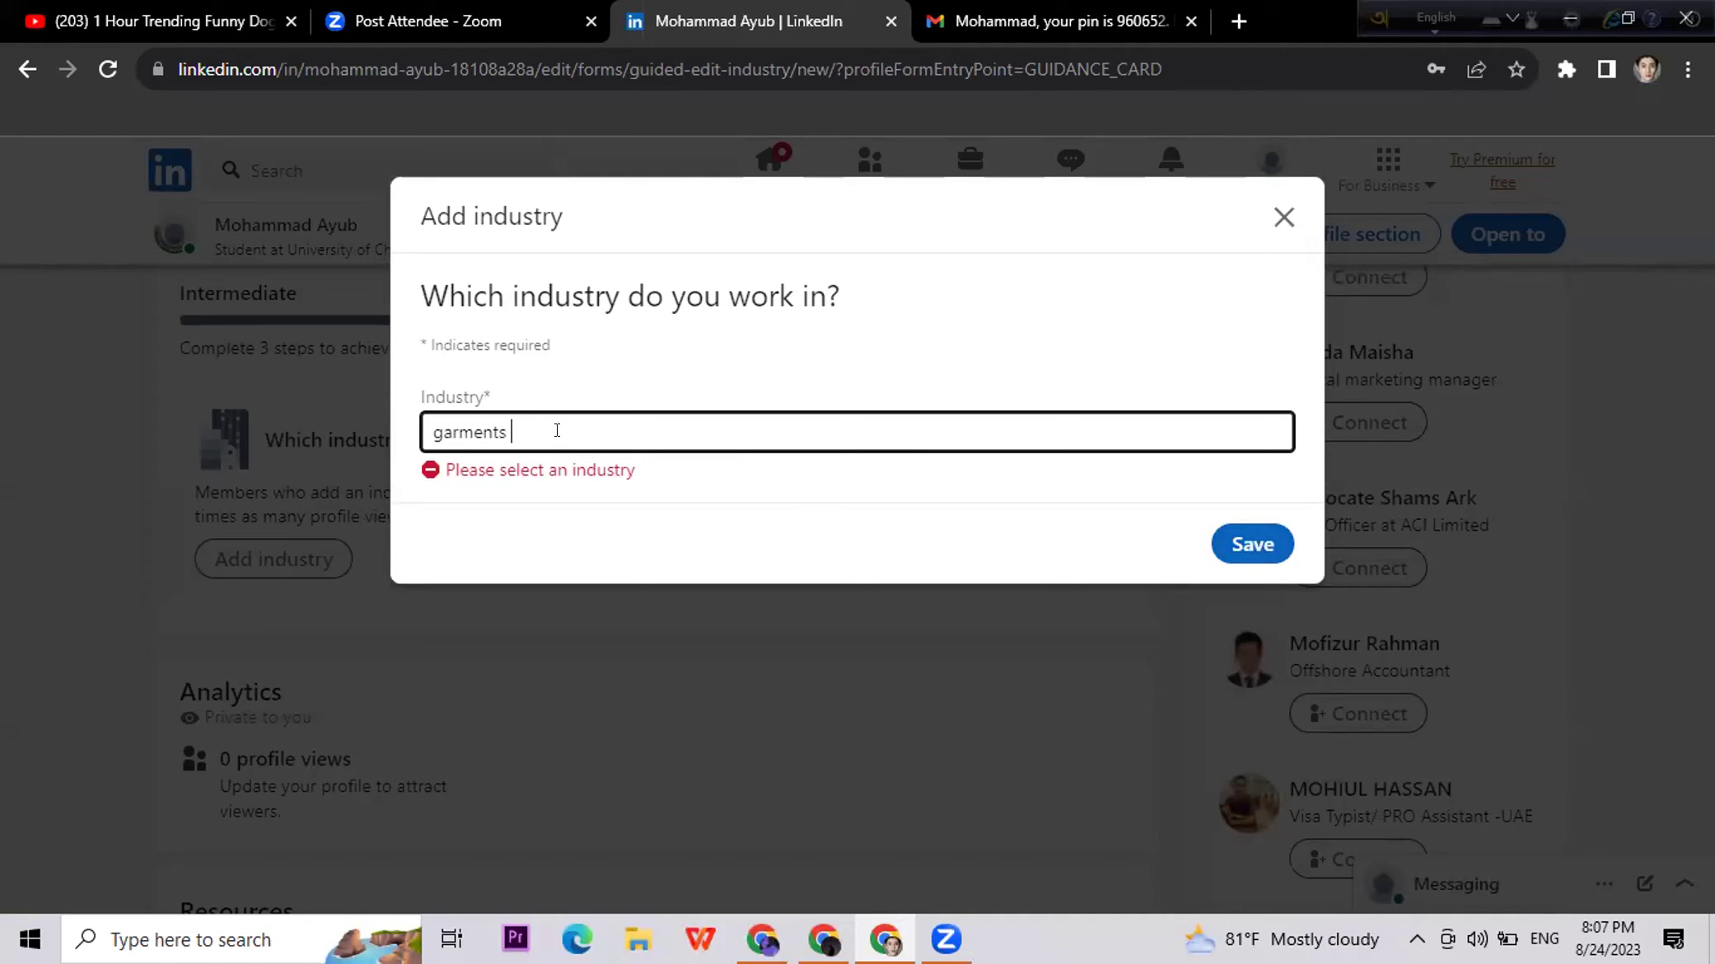
key("BackSpace")
key("BackSpace")
key("BackSpace")
key("BackSpace")
key("BackSpace")
key("BackSpace")
key("BackSpace")
key("BackSpace")
key("BackSpace")
type("pur")
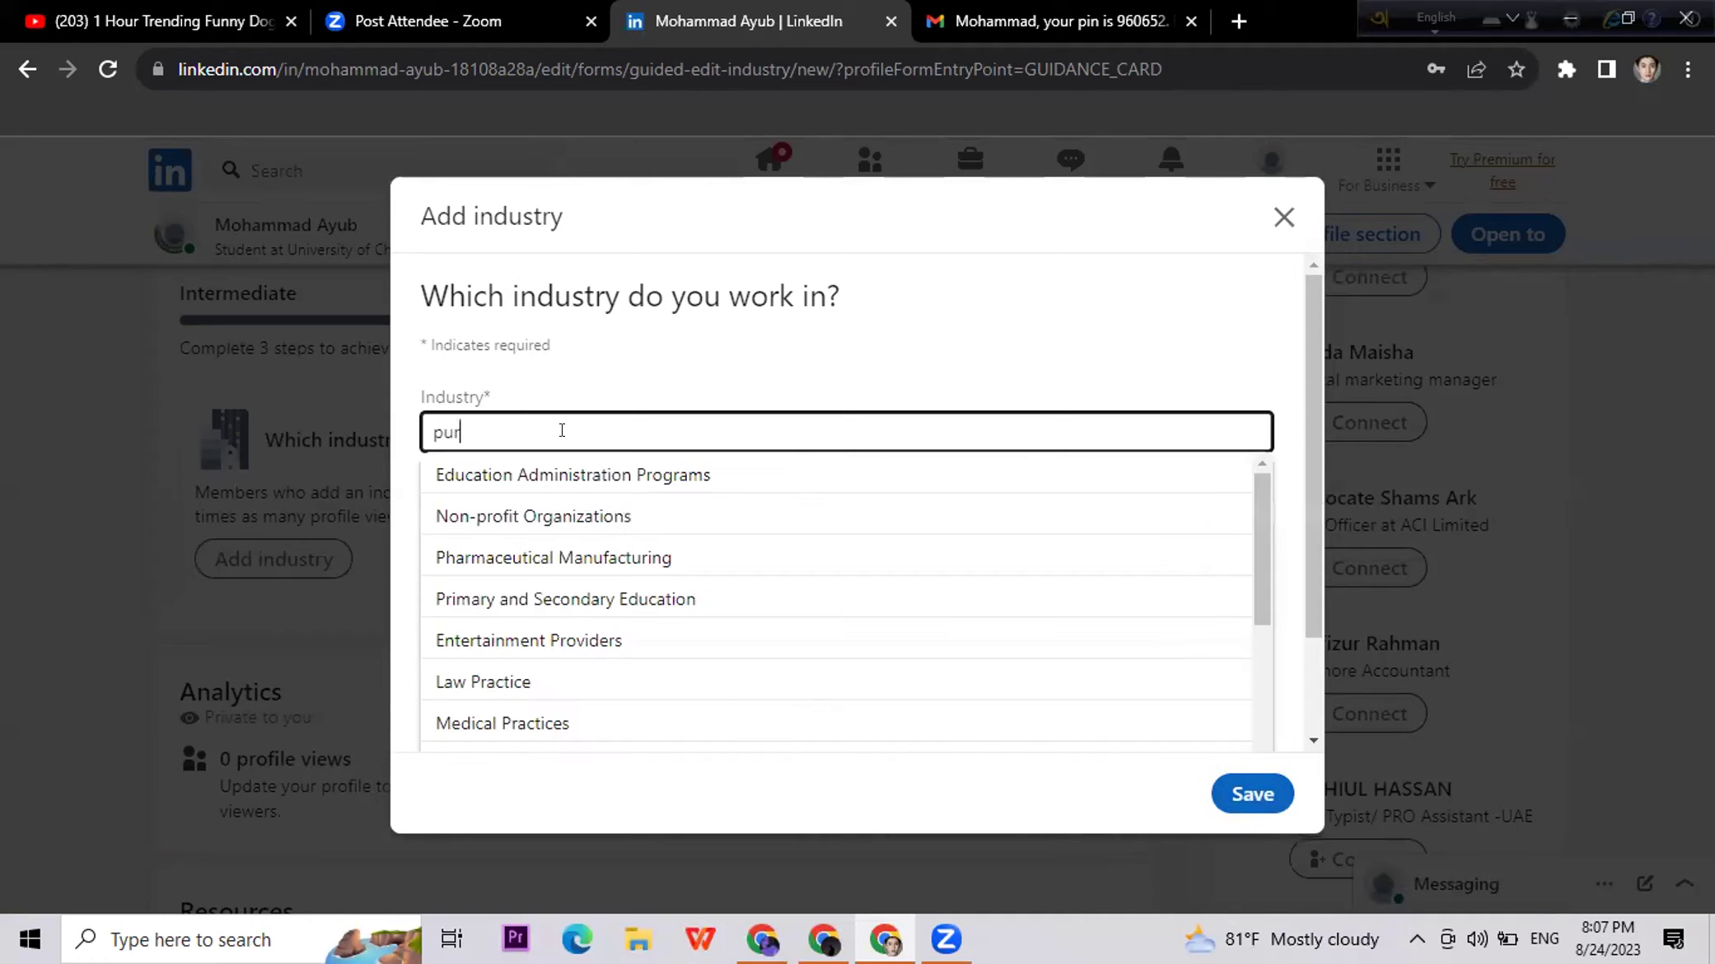
key("BackSpace")
key("BackSpace")
key("BackSpace")
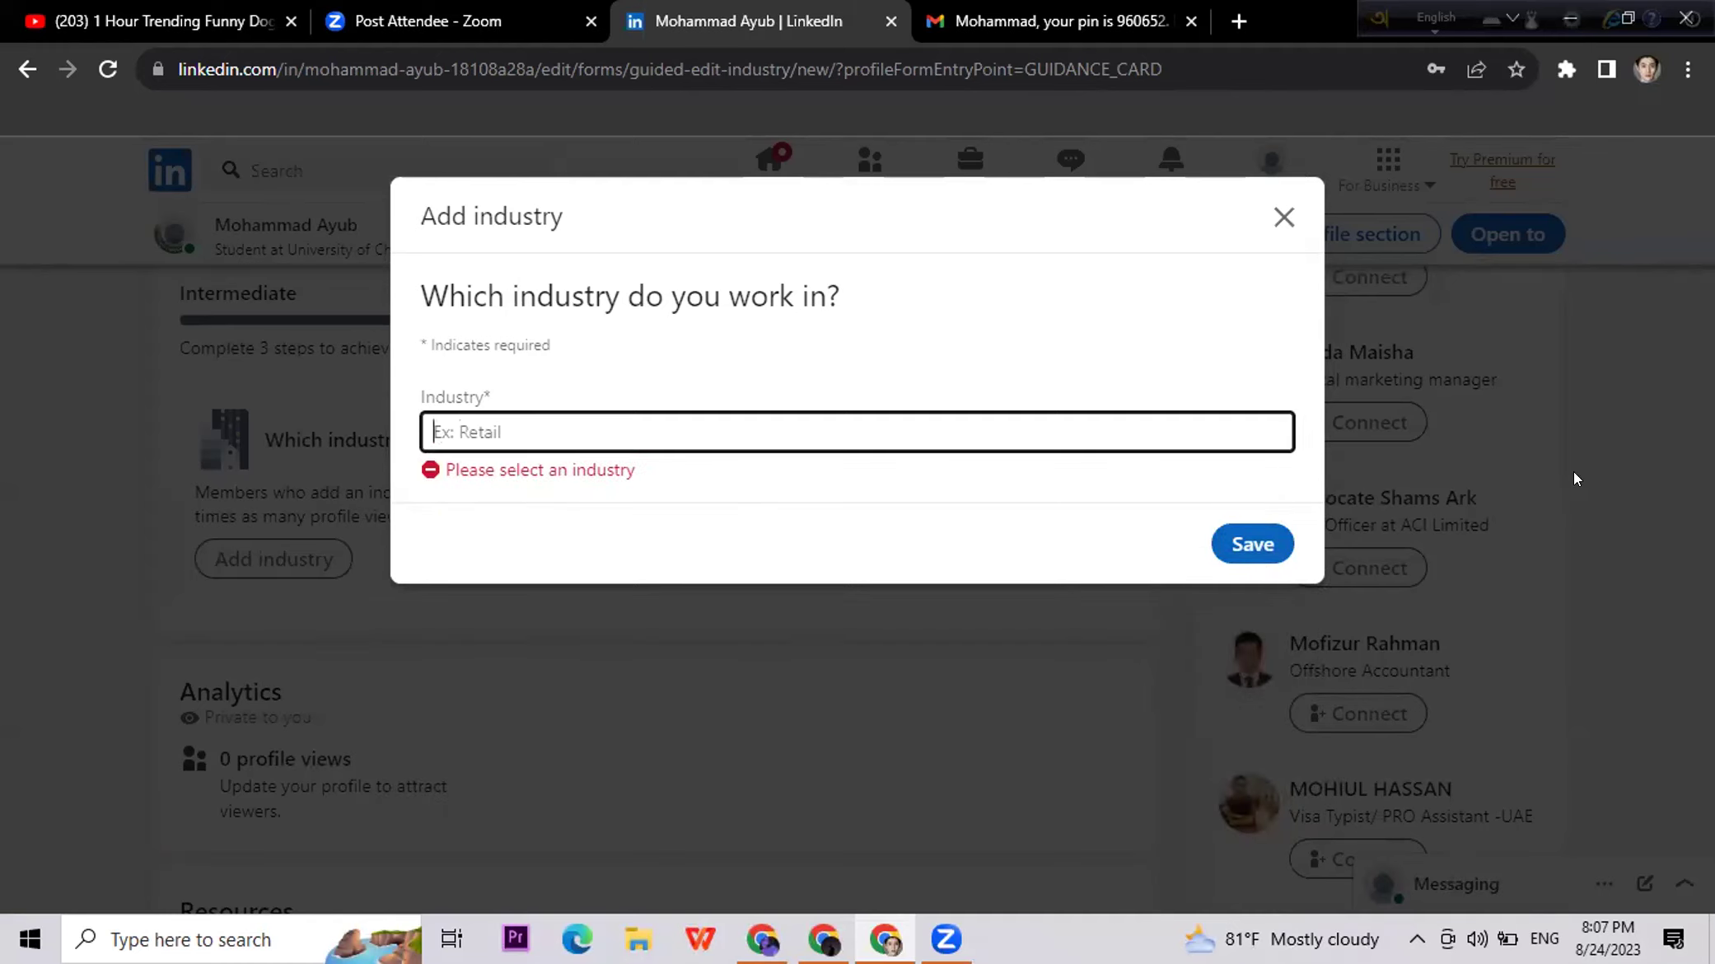
left_click(1281, 216)
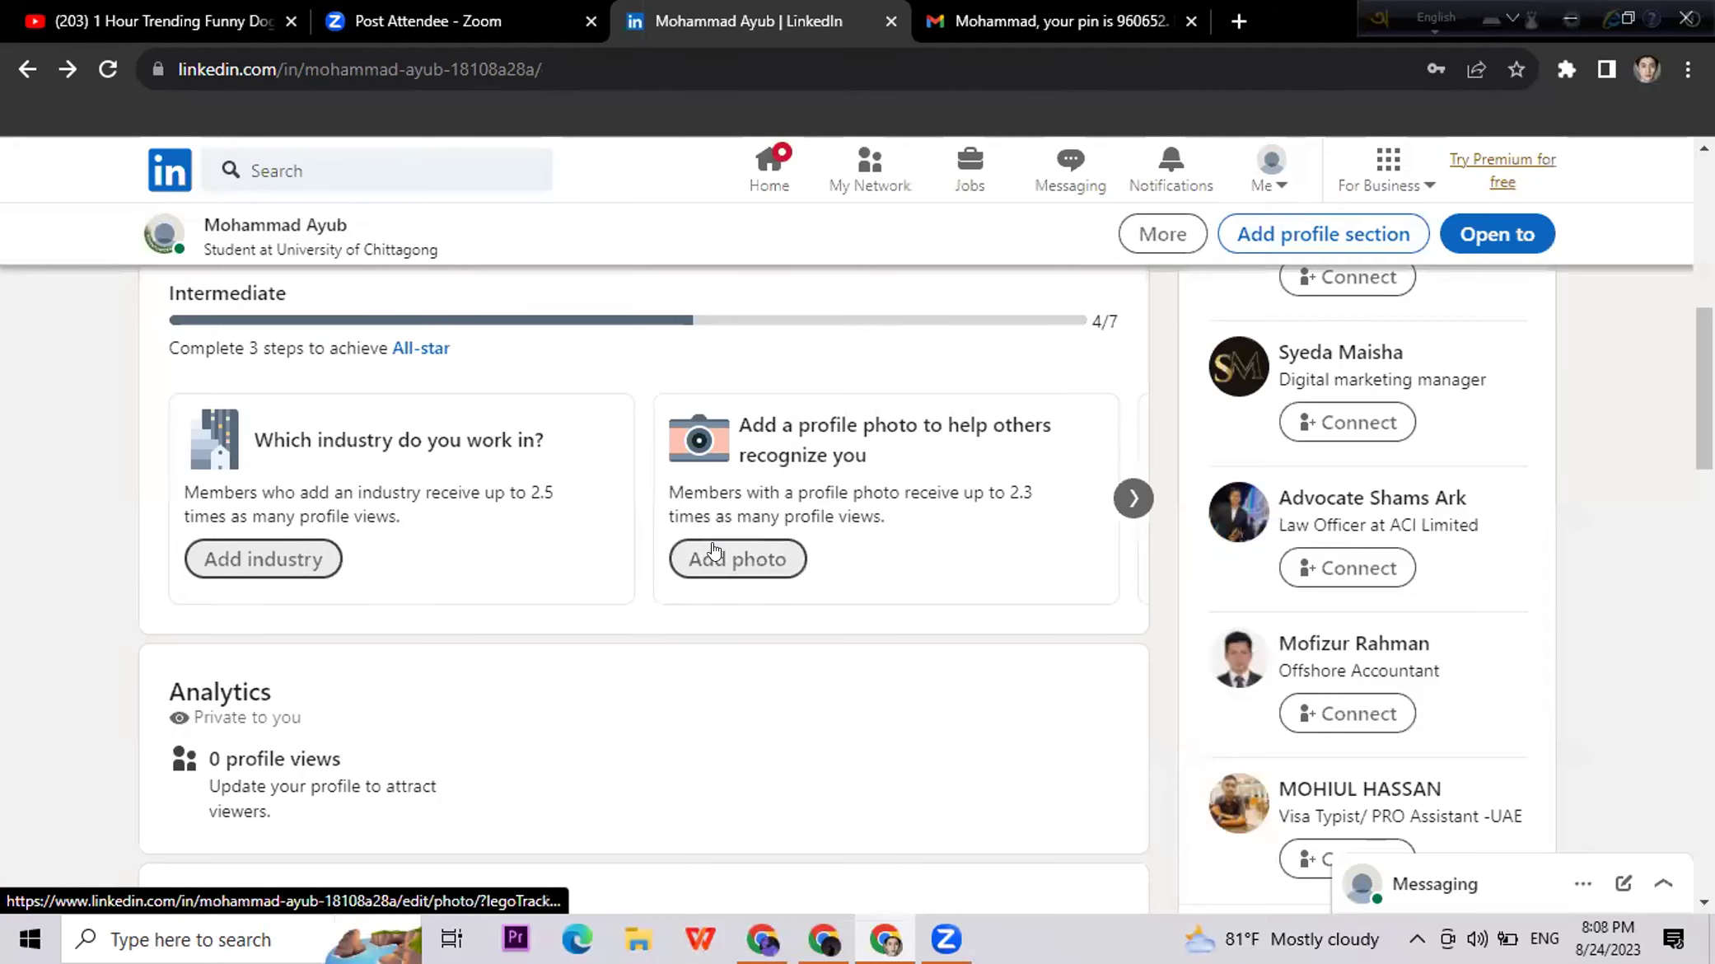
Step: Add and save the profile summary "I'm a professional Digital Marketer."
left_click(1134, 498)
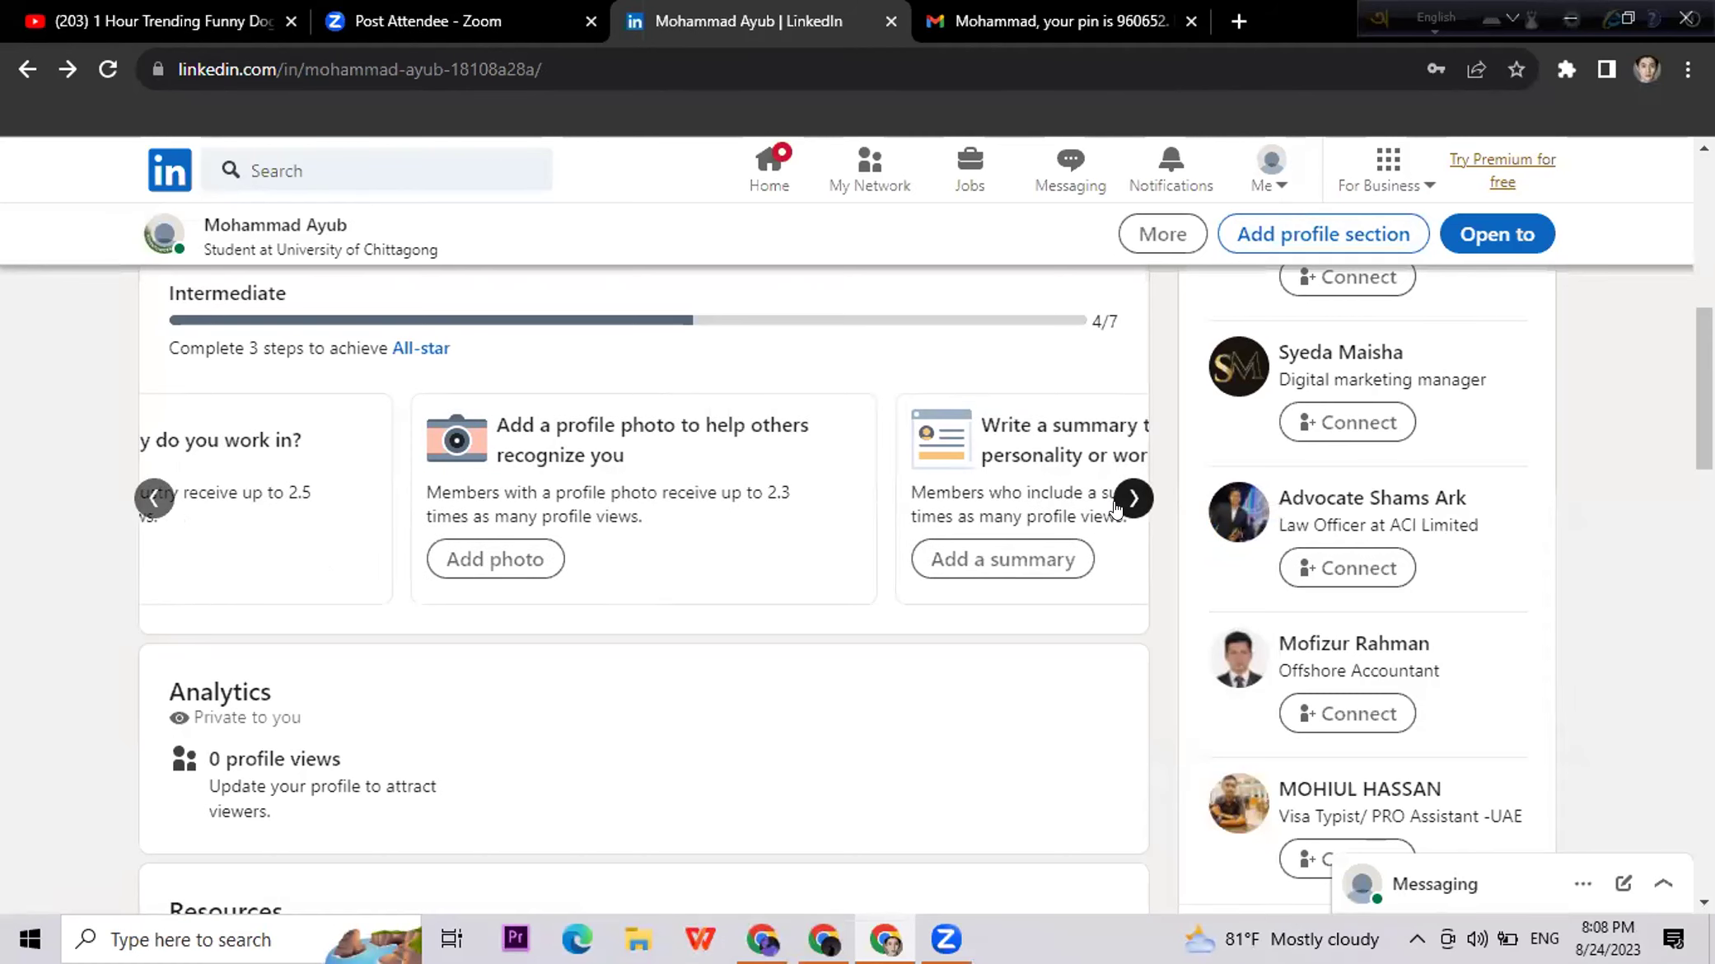
left_click(1122, 502)
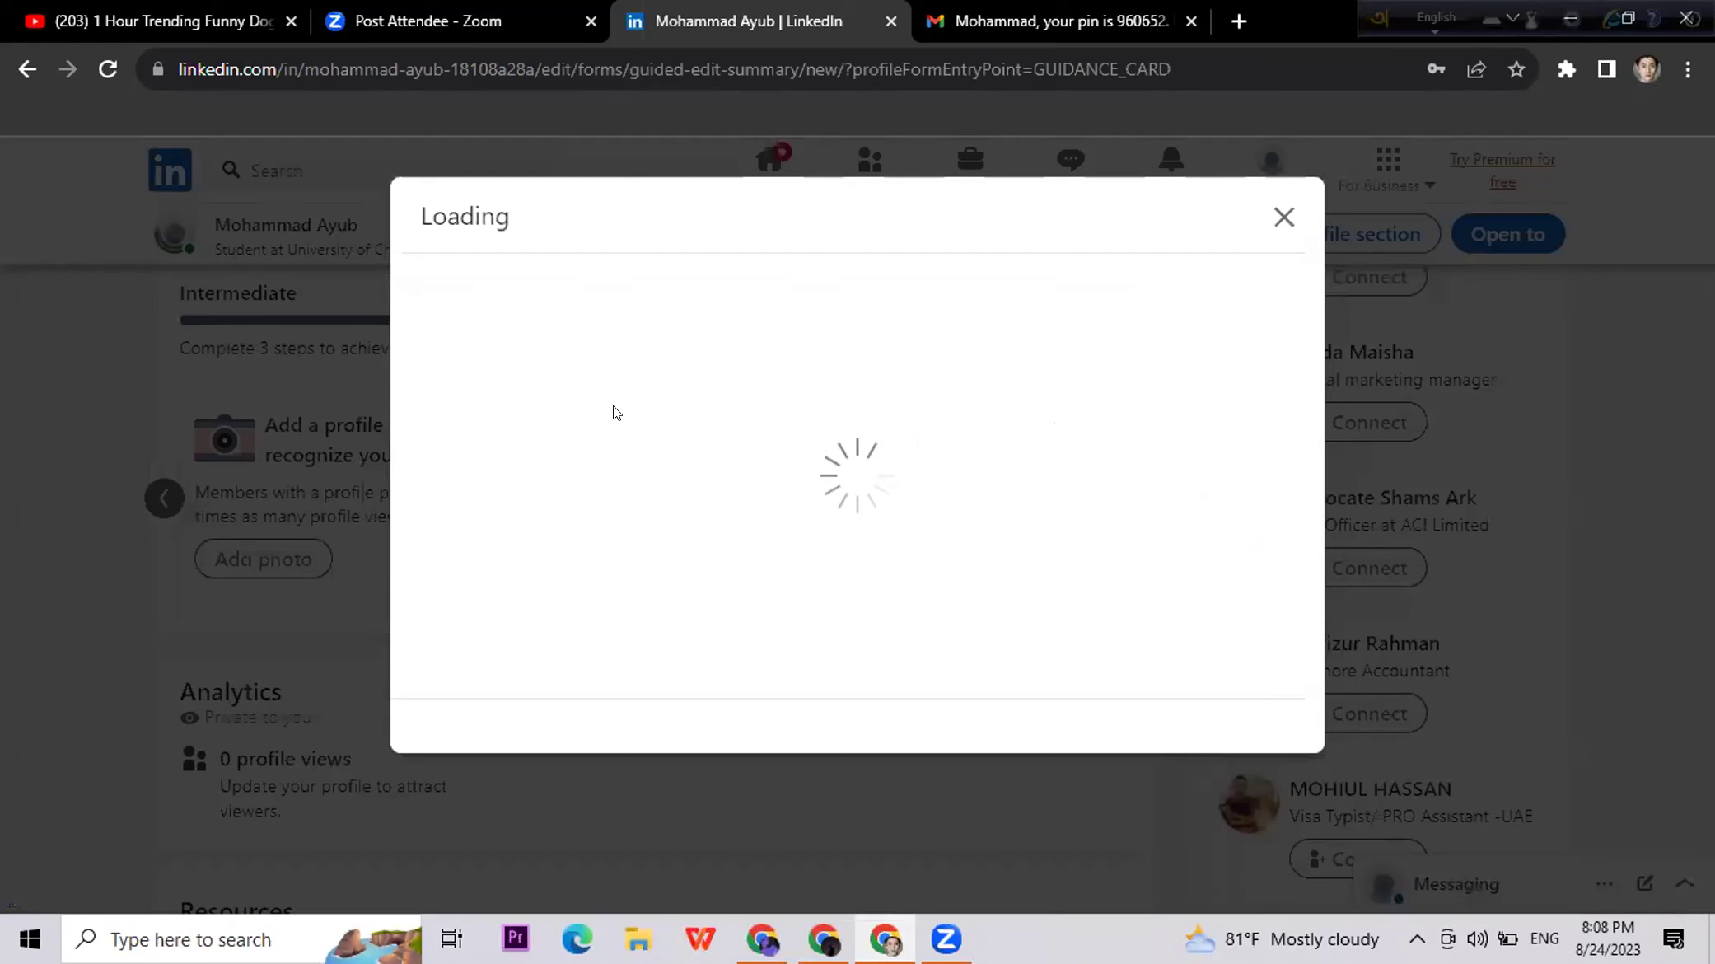
left_click(485, 479)
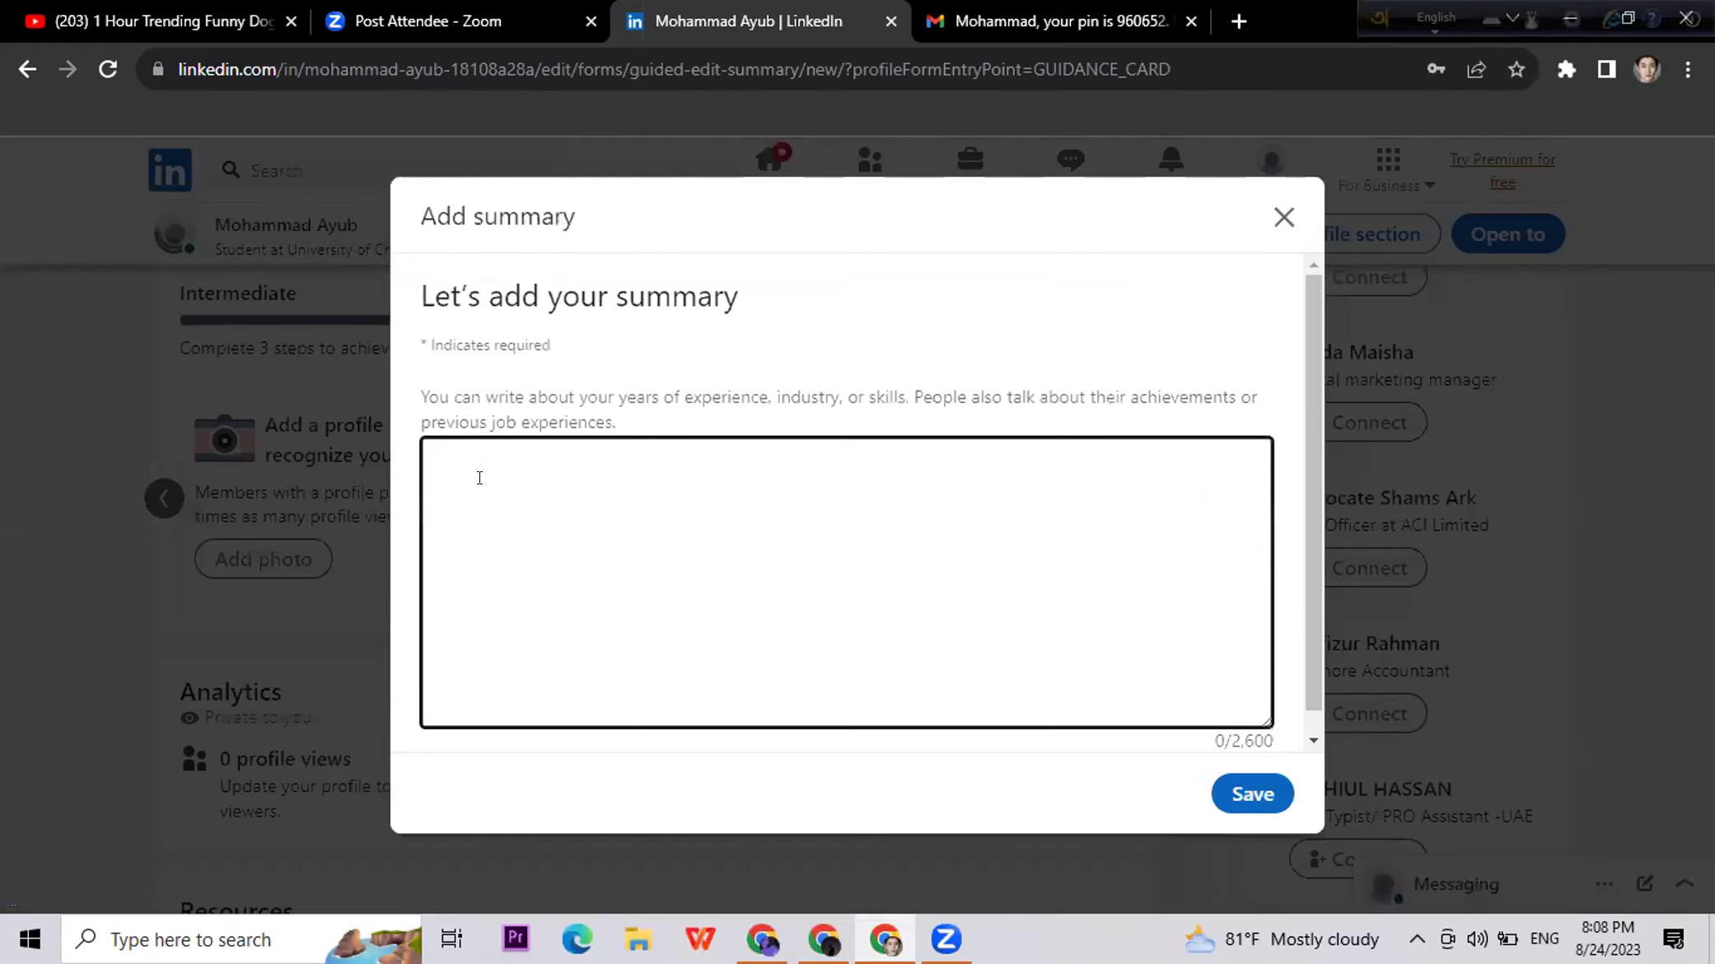
left_click(1269, 730)
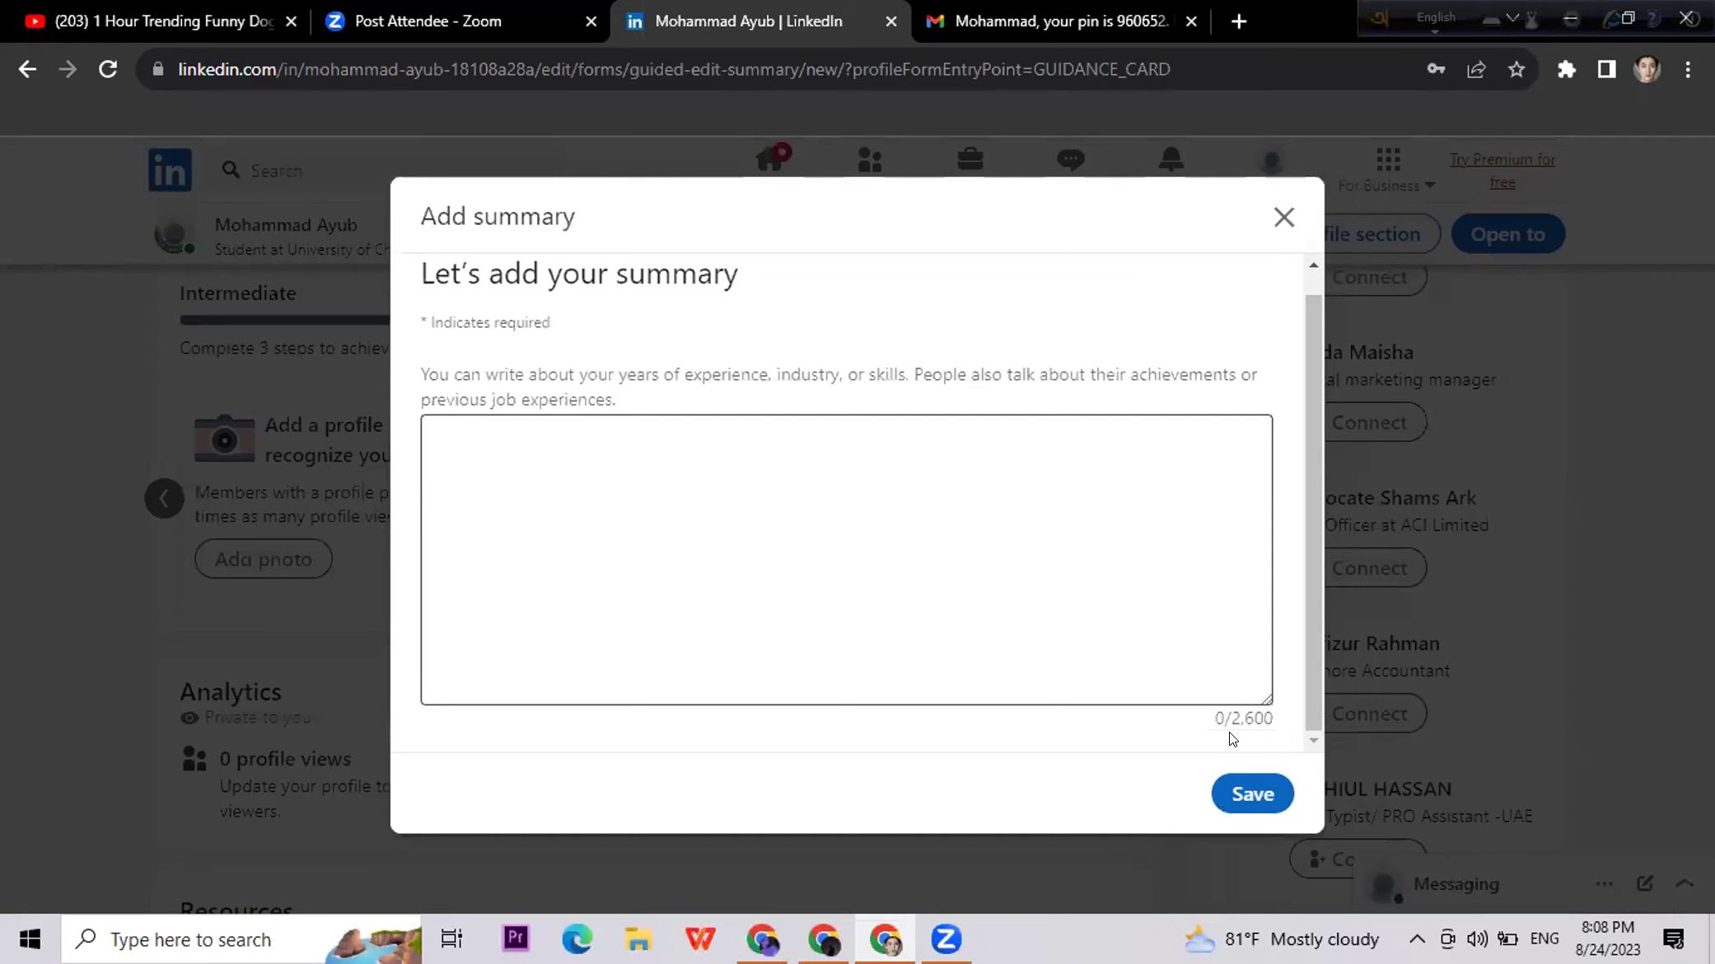
left_click_drag(1231, 718, 1286, 719)
left_click(609, 474)
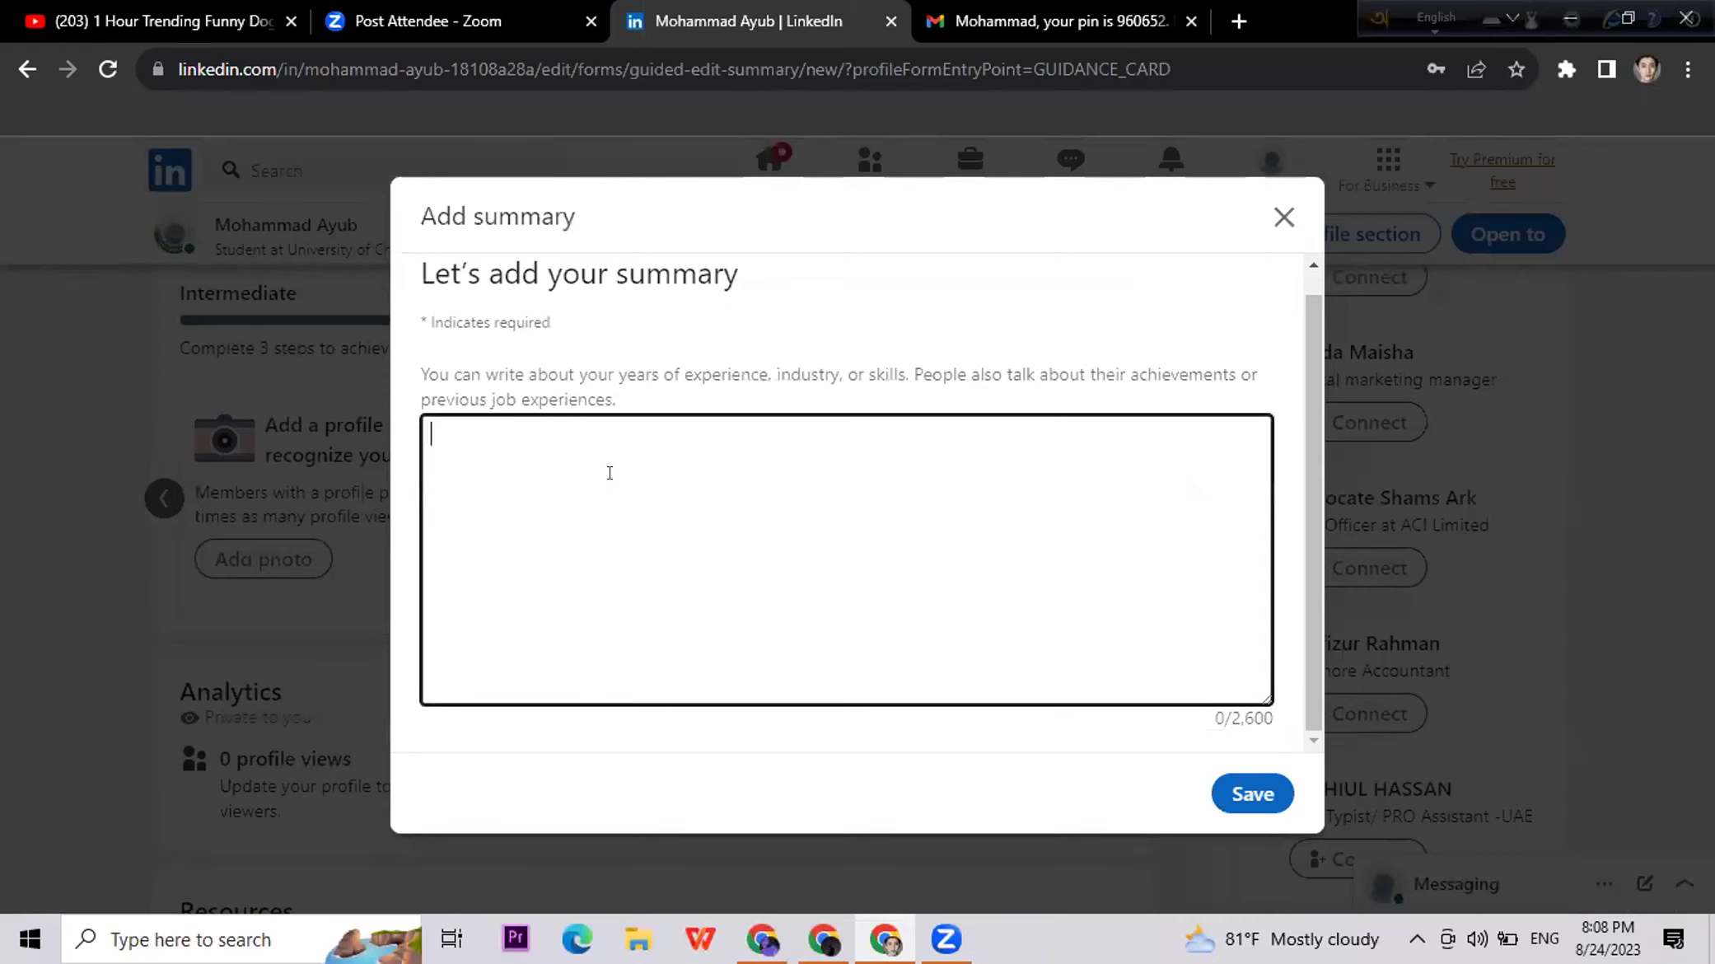
type("I'm a professional")
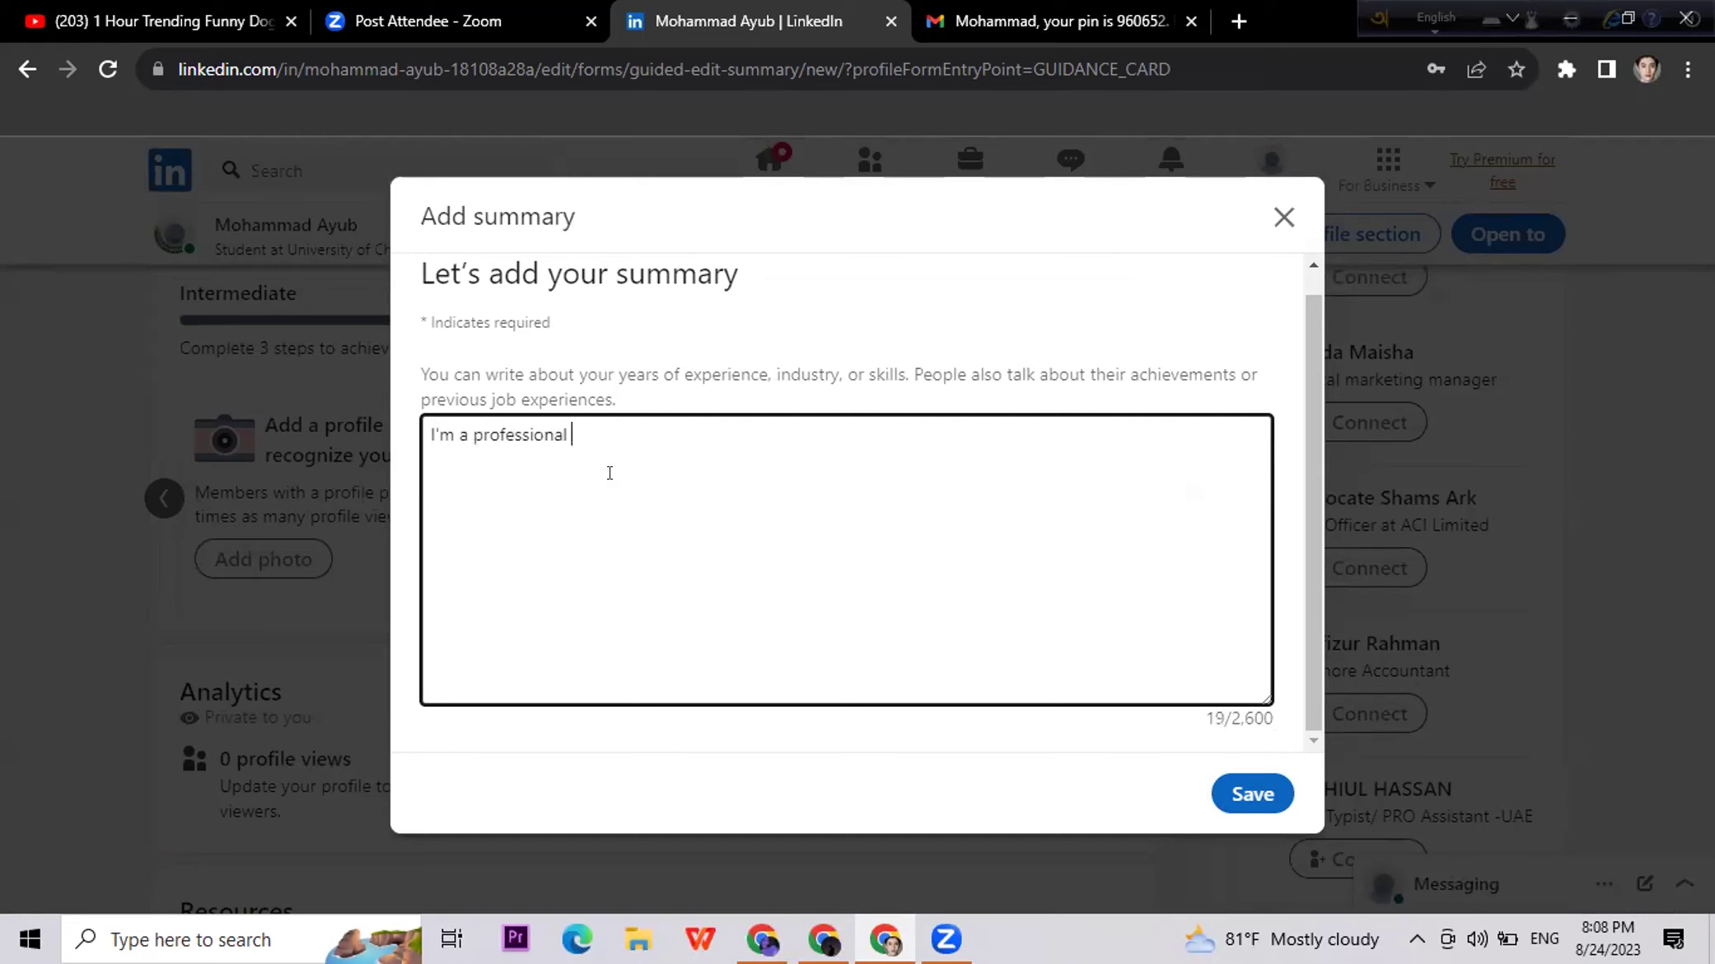
type(" Digital Marketer")
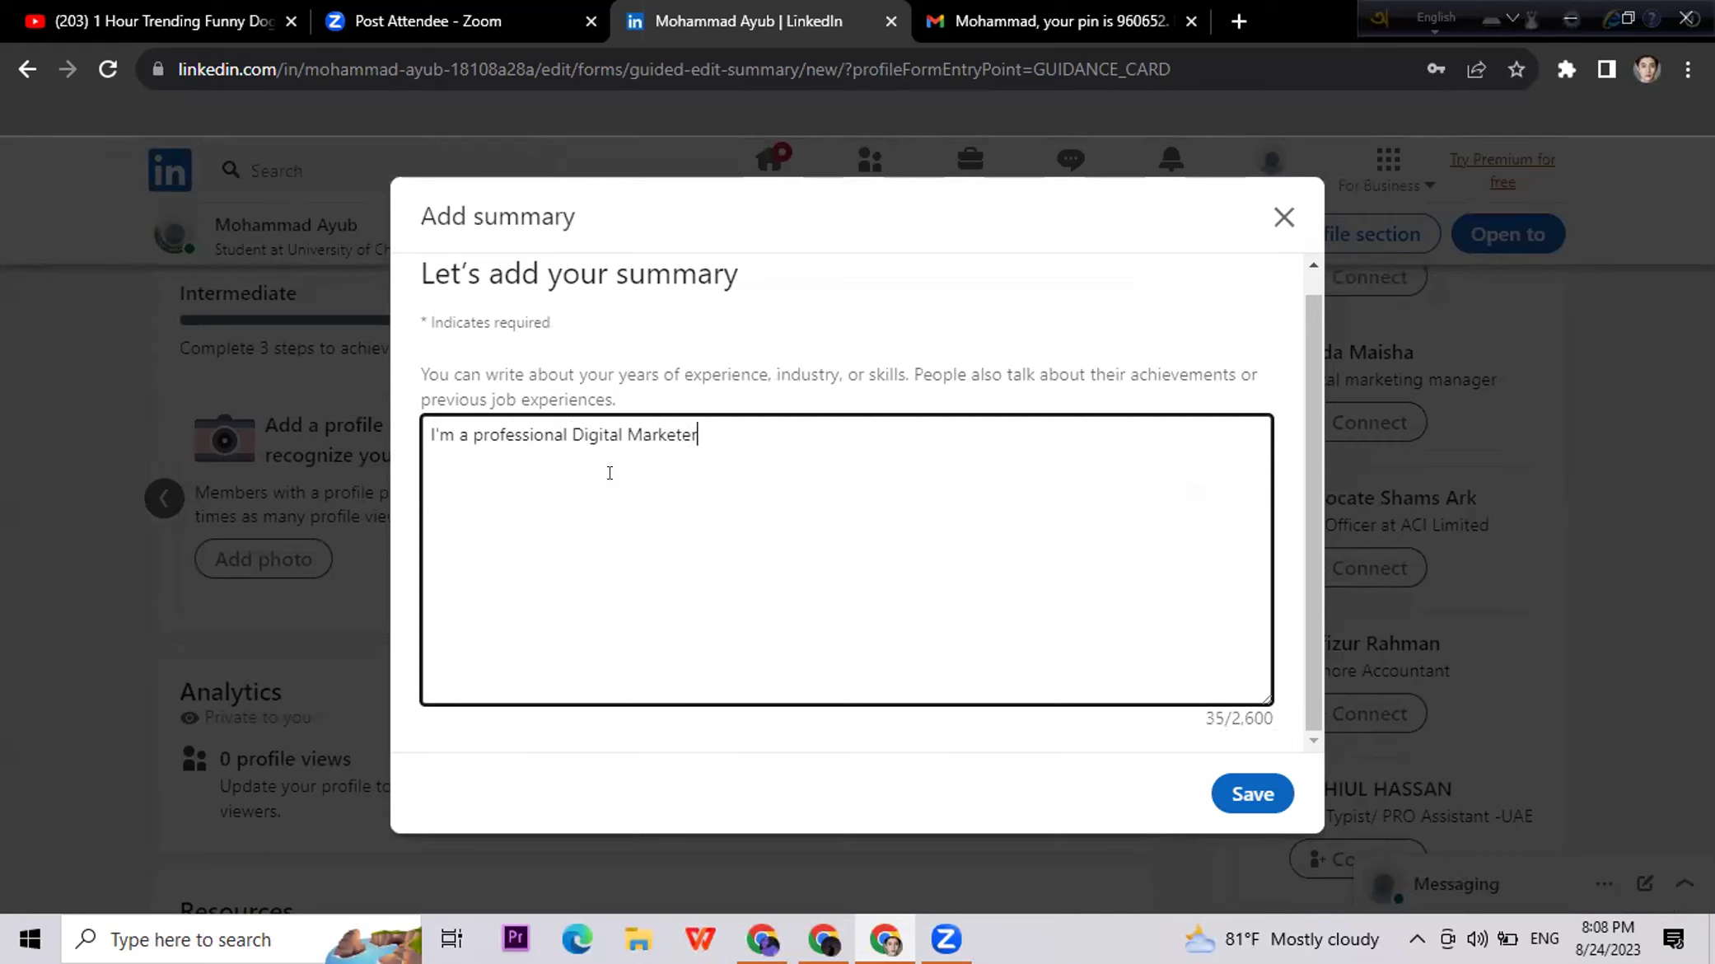
type(".")
left_click(1242, 797)
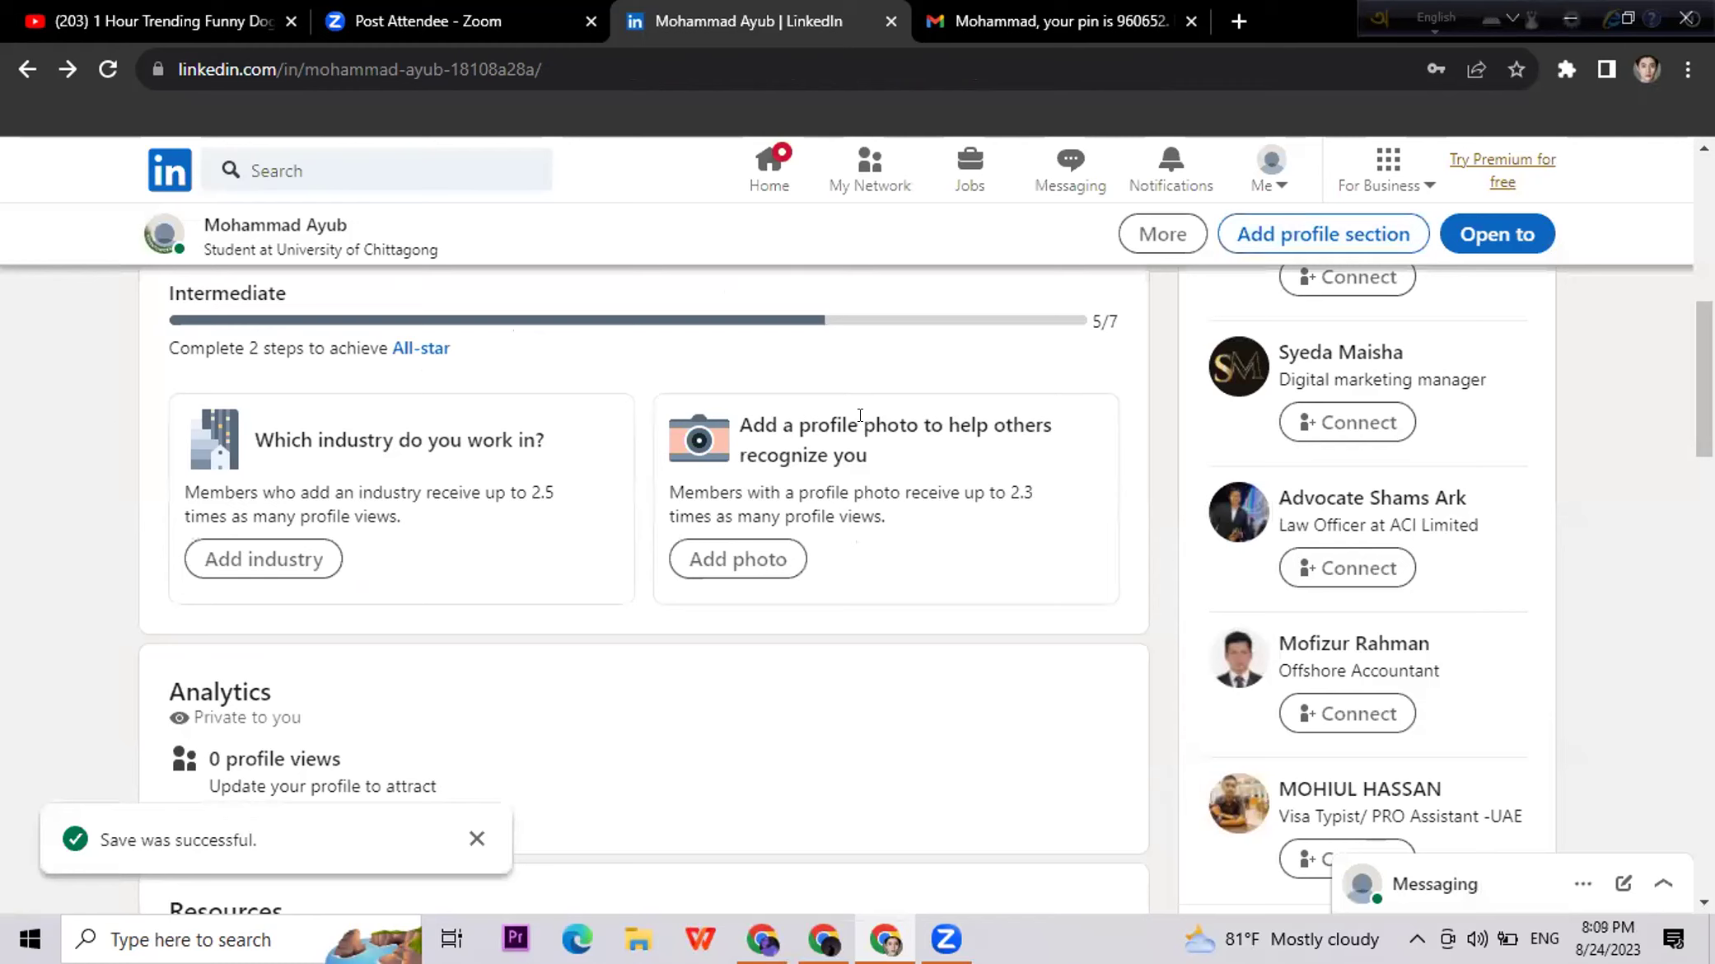
Step: Review the profile sections, then open the Experience section's edit page
scroll(511, 573, "down", 4)
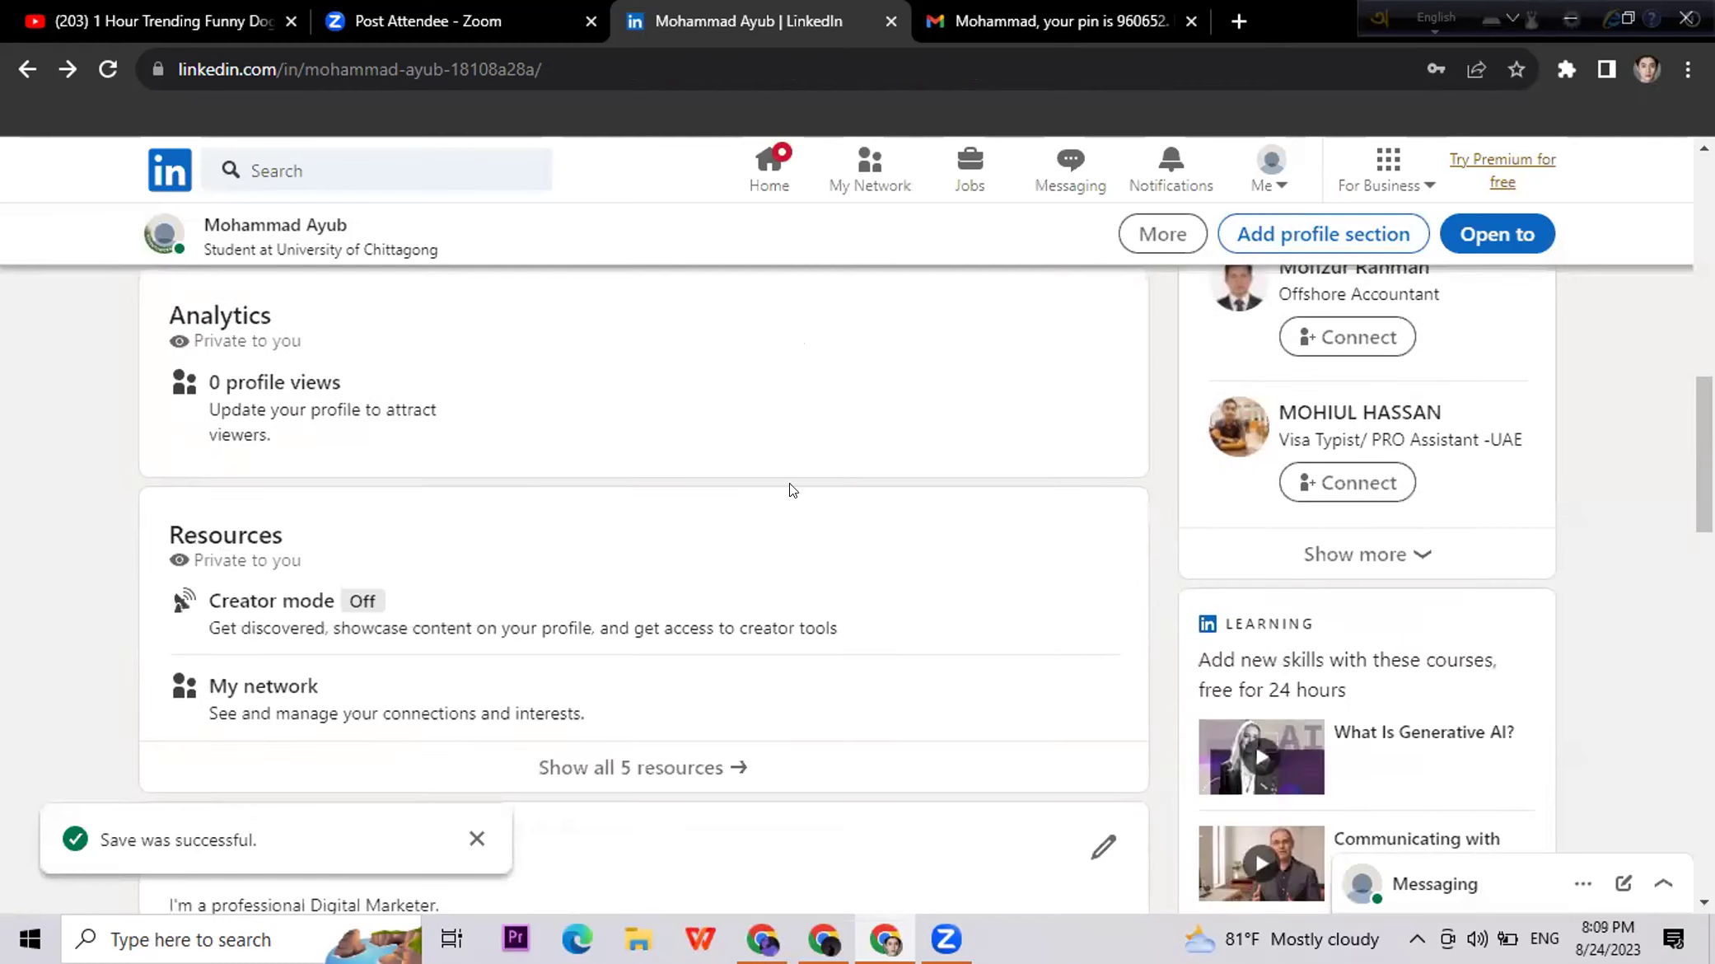
scroll(787, 484, "down", 3)
scroll(774, 494, "down", 3)
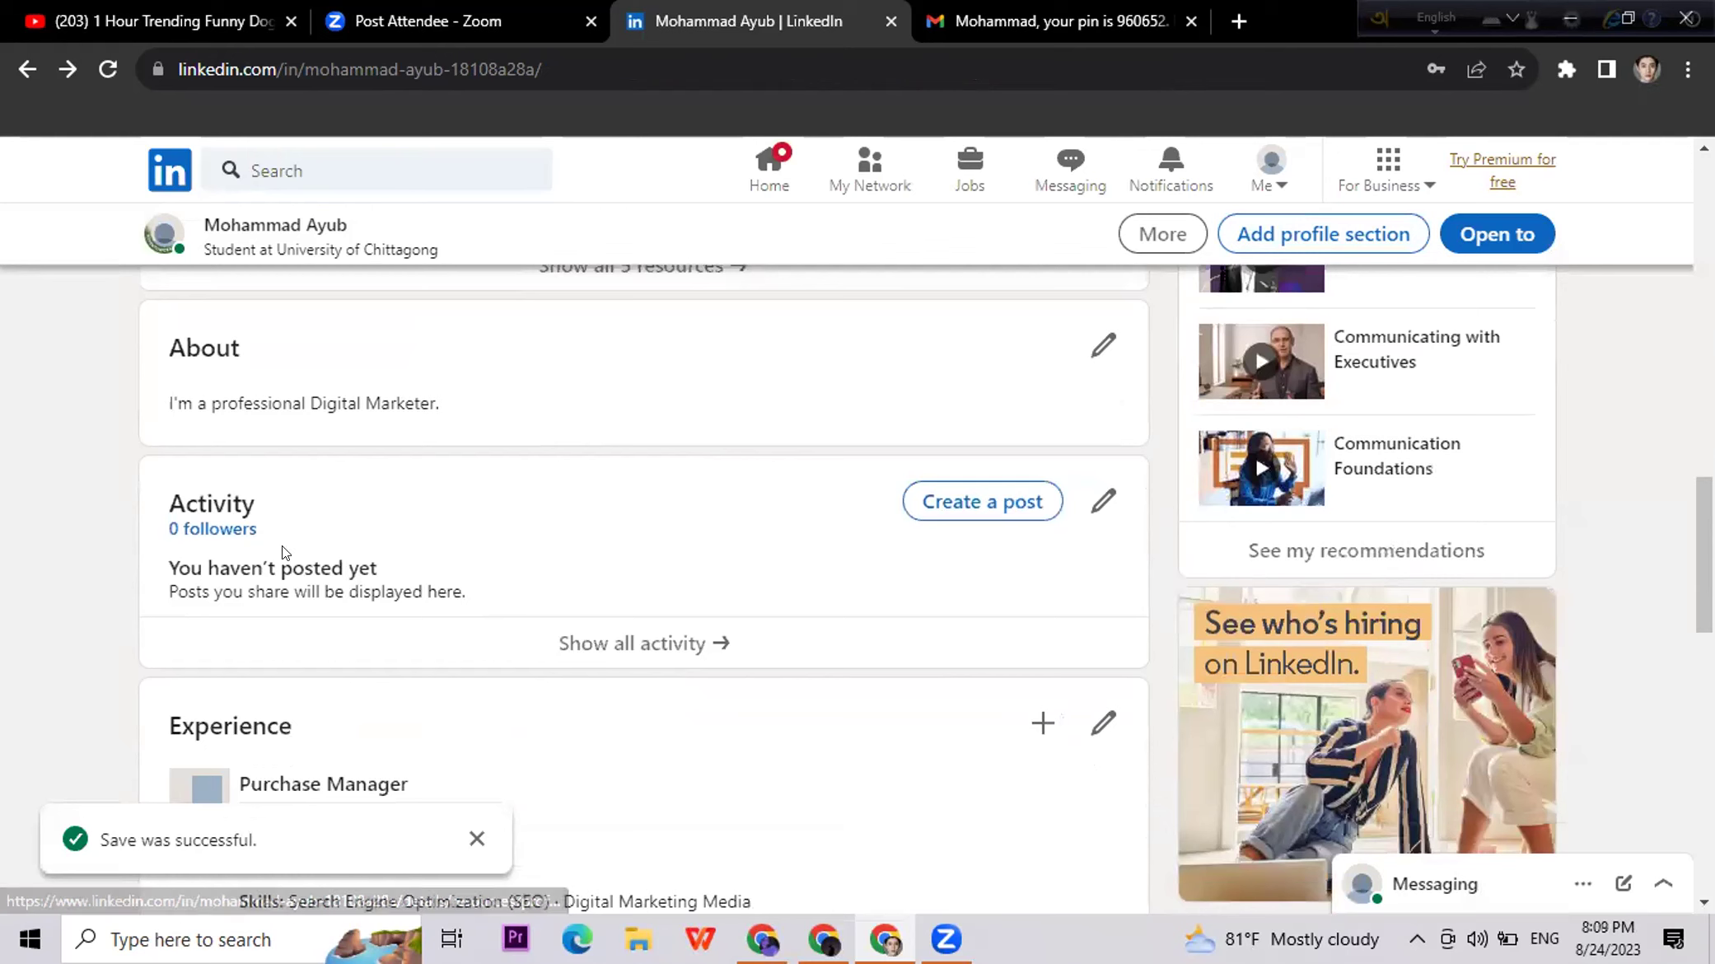
scroll(631, 354, "down", 3)
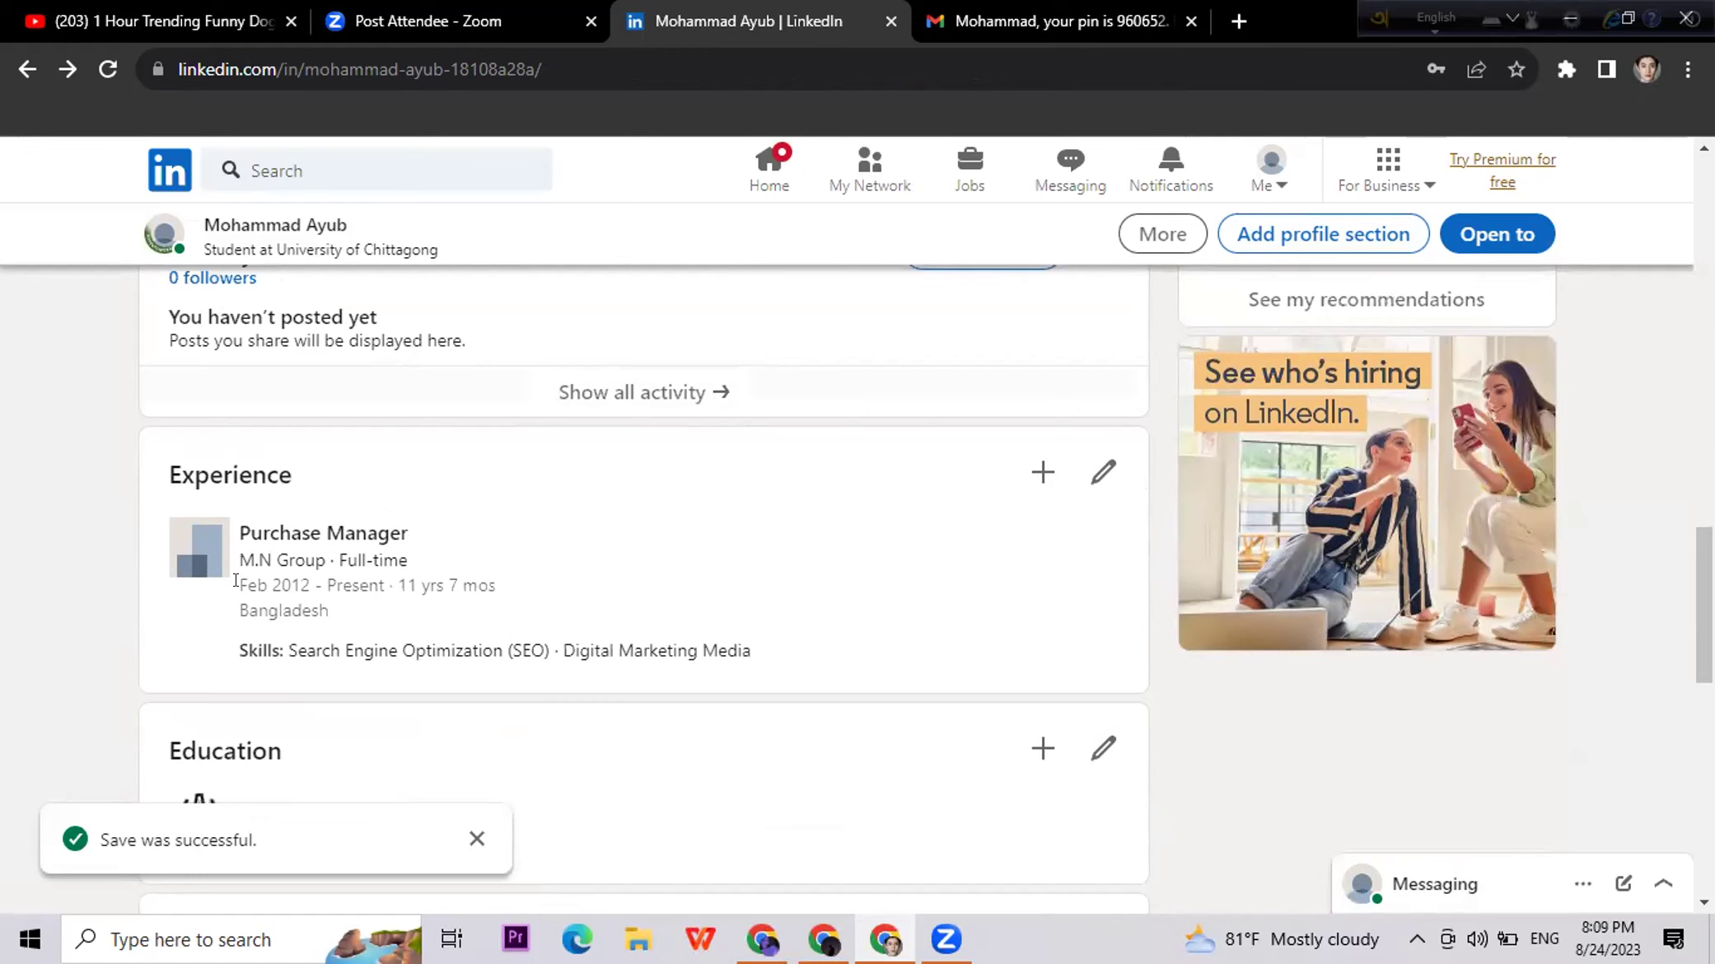
scroll(318, 577, "down", 2)
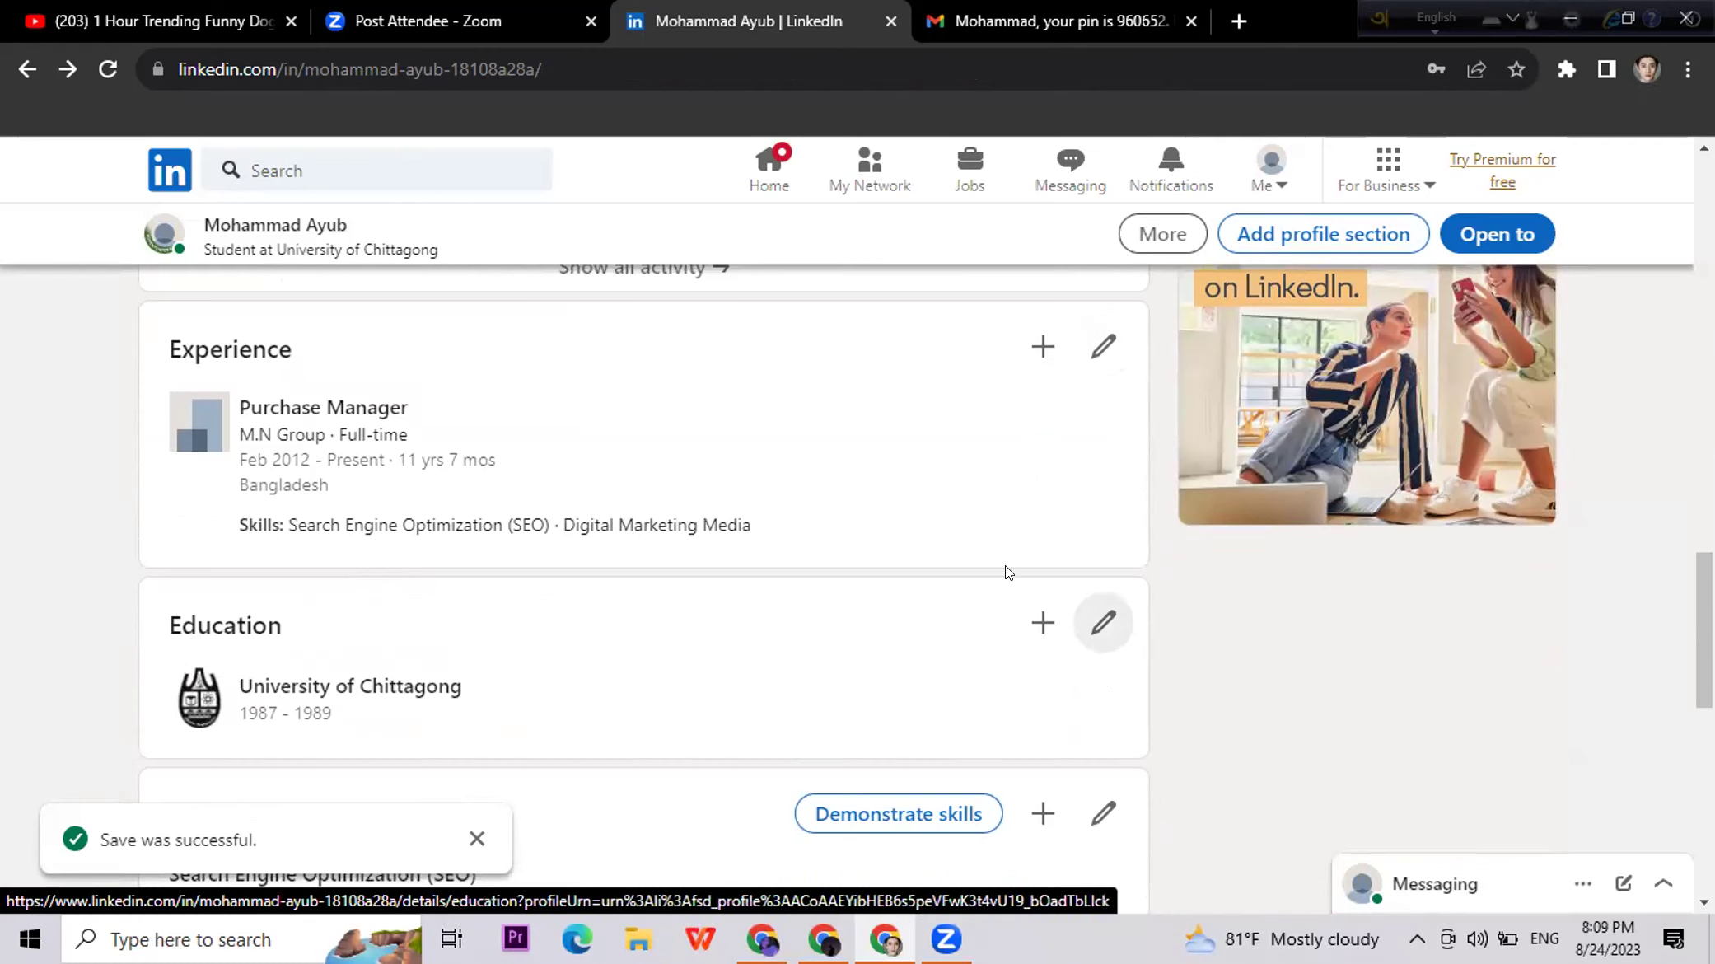
scroll(1048, 565, "down", 3)
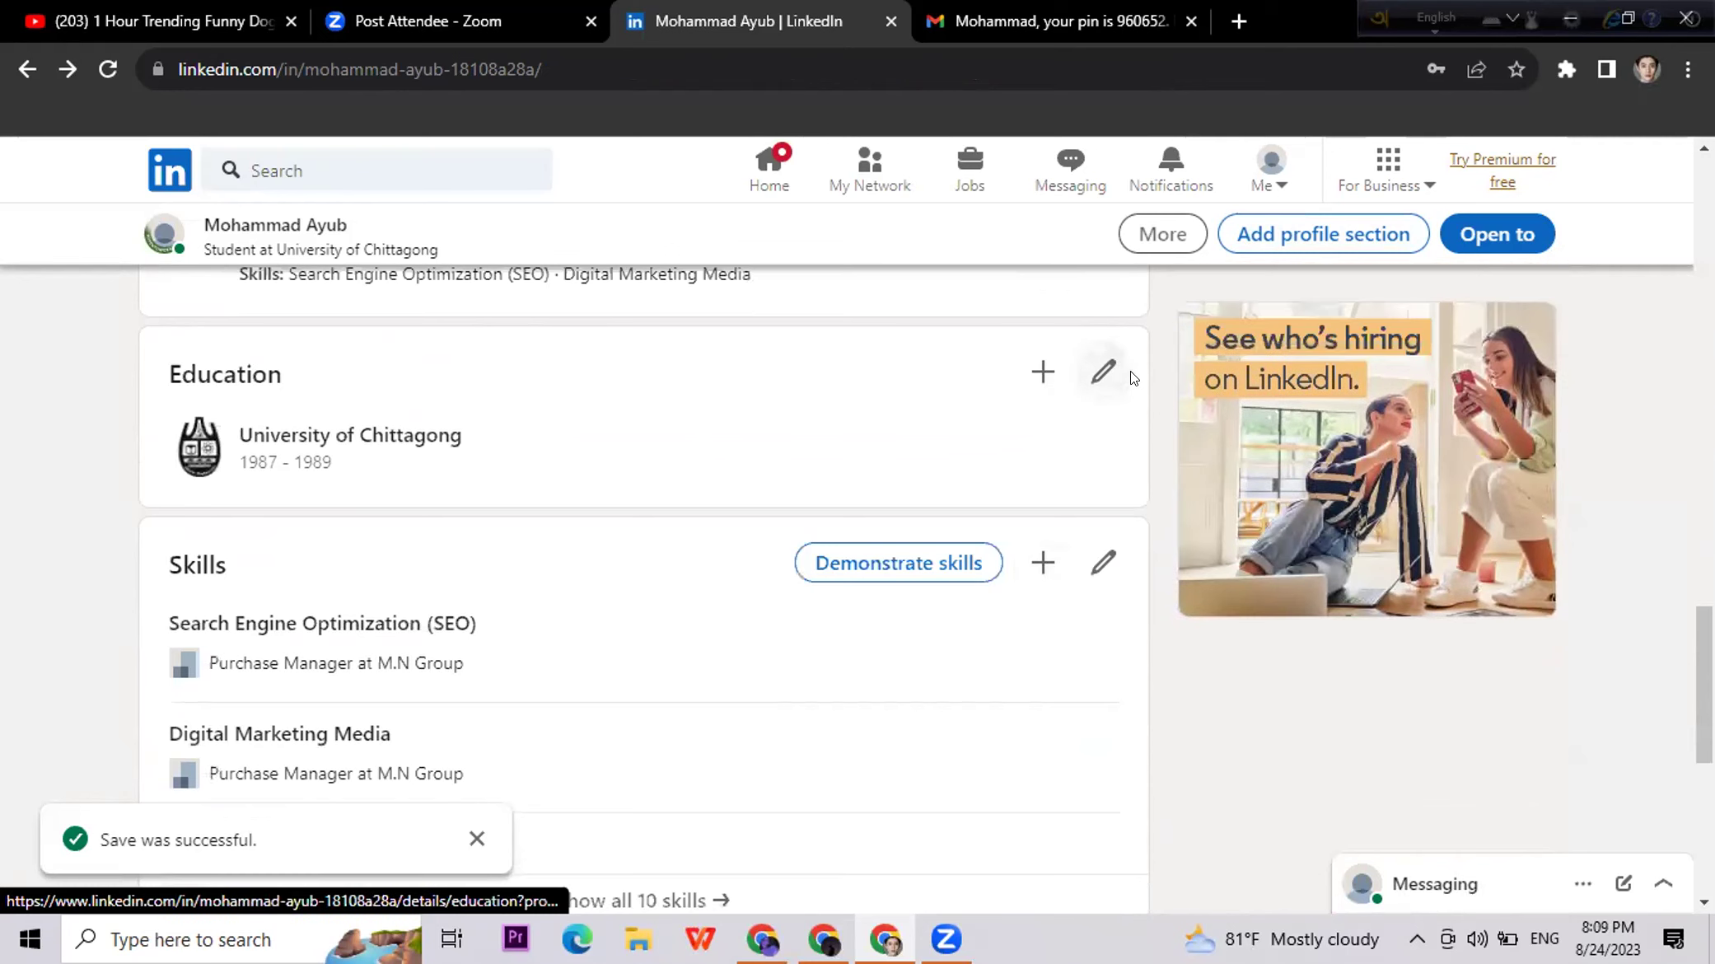
scroll(1109, 379, "up", 3)
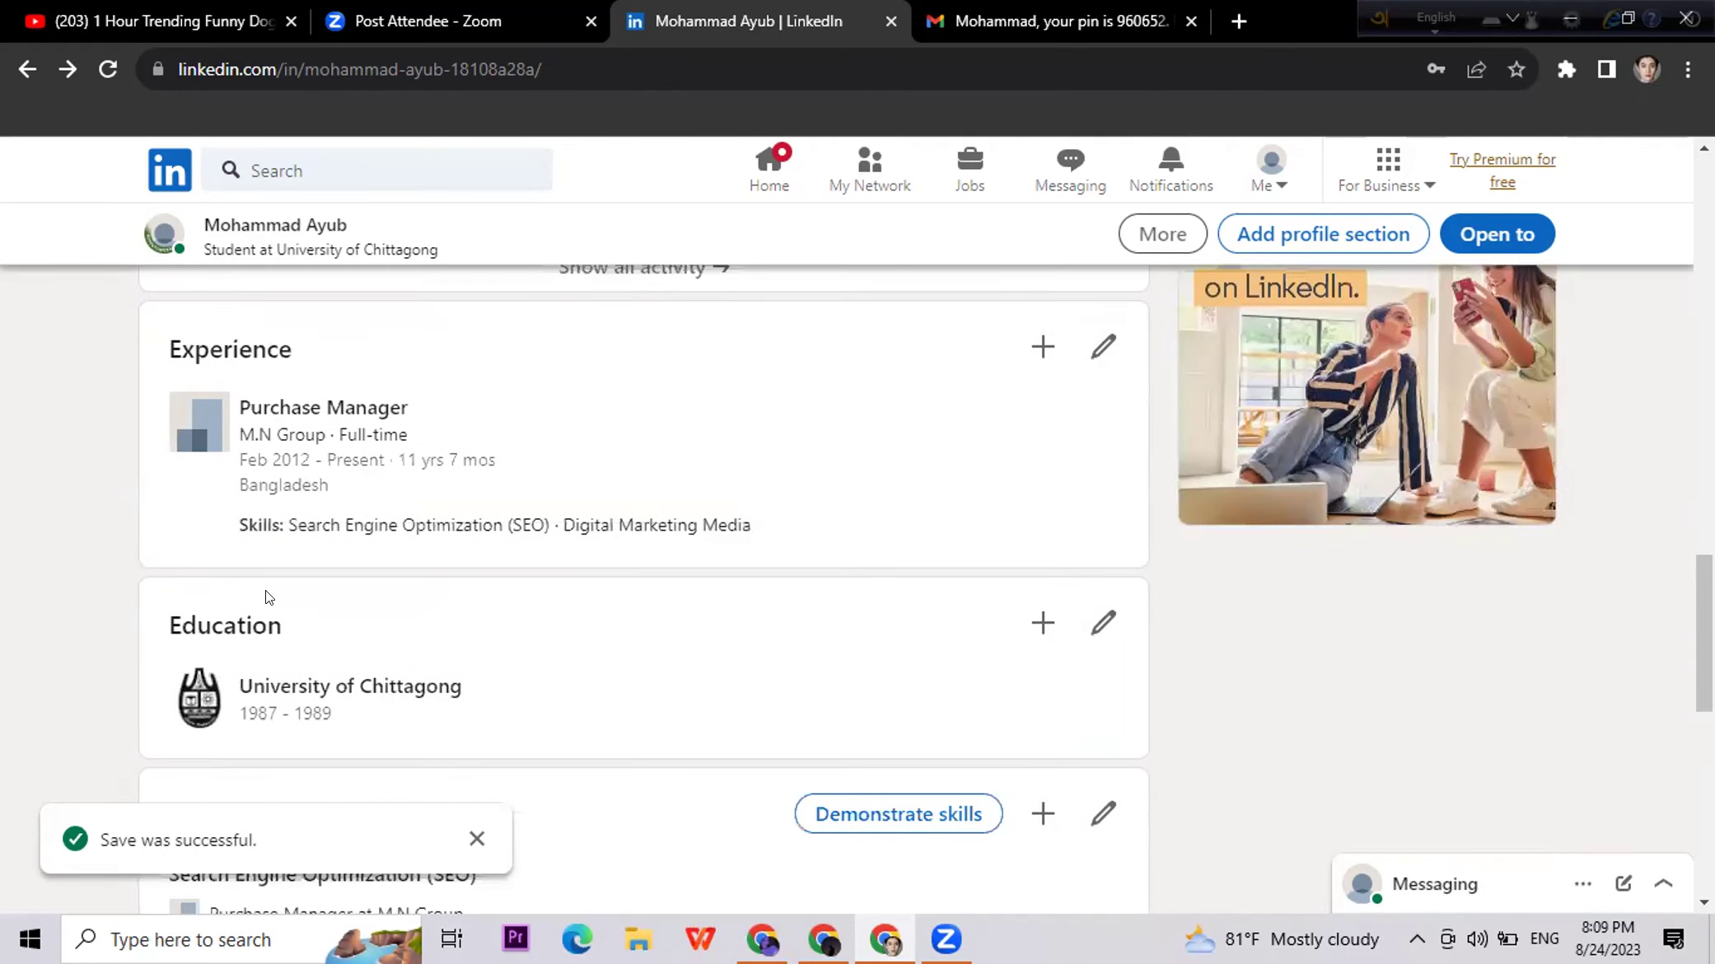
scroll(1099, 711, "down", 3)
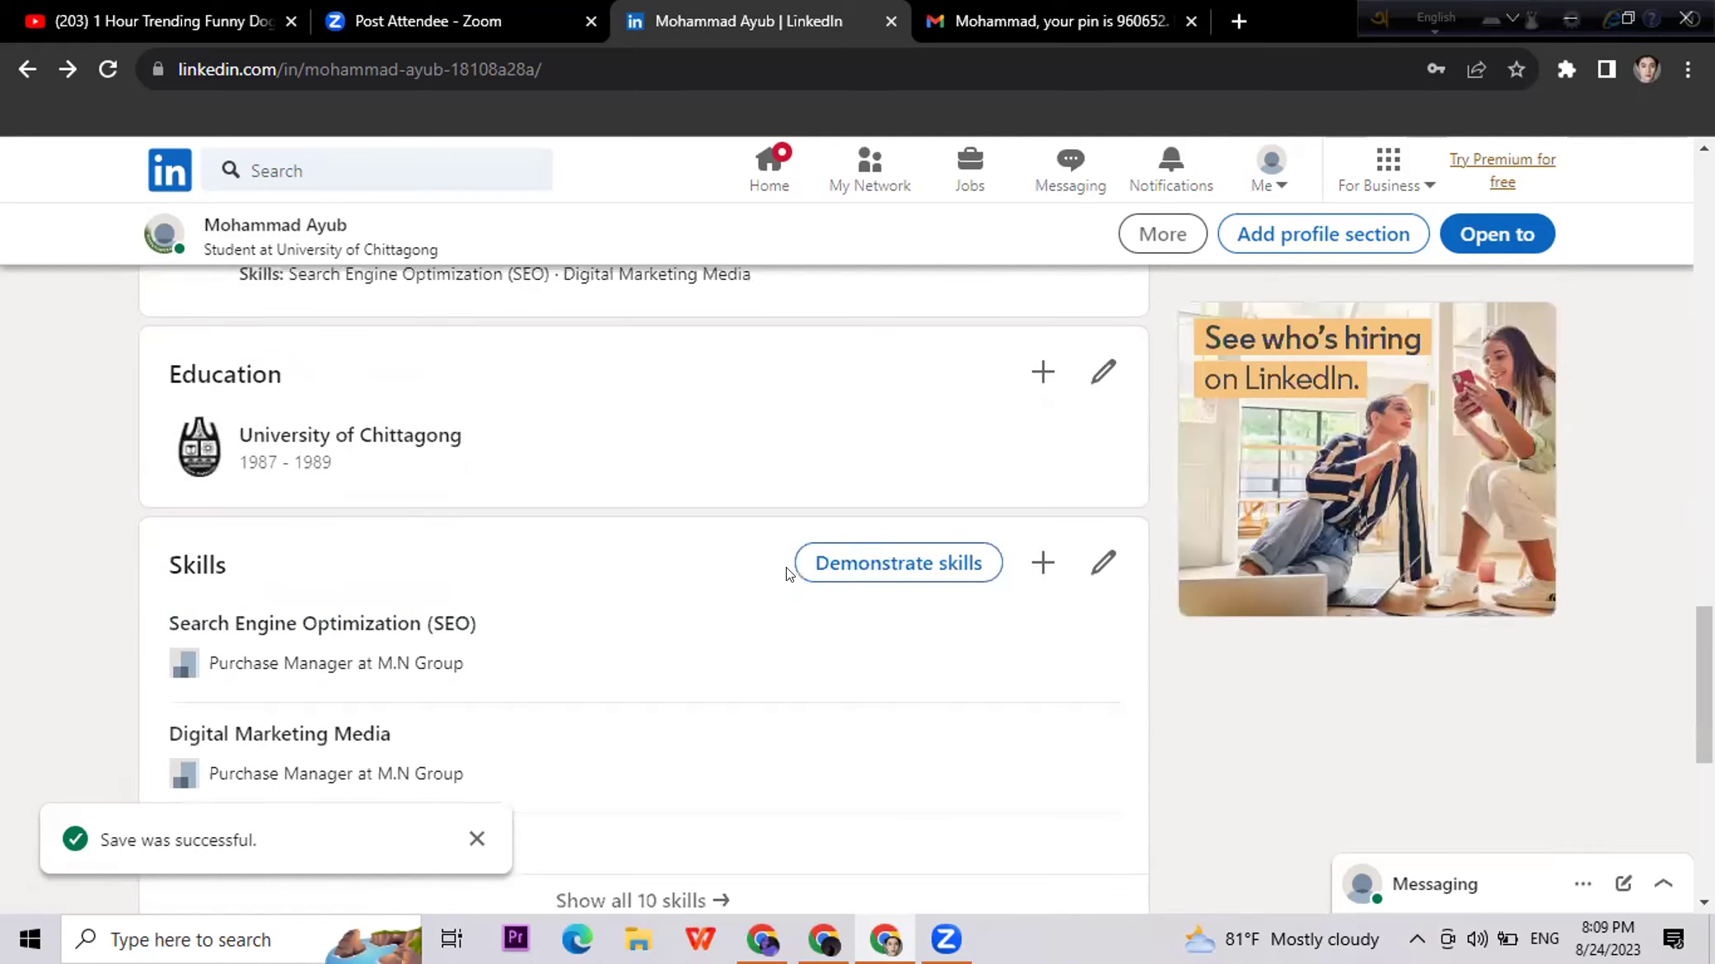
scroll(1000, 570, "down", 6)
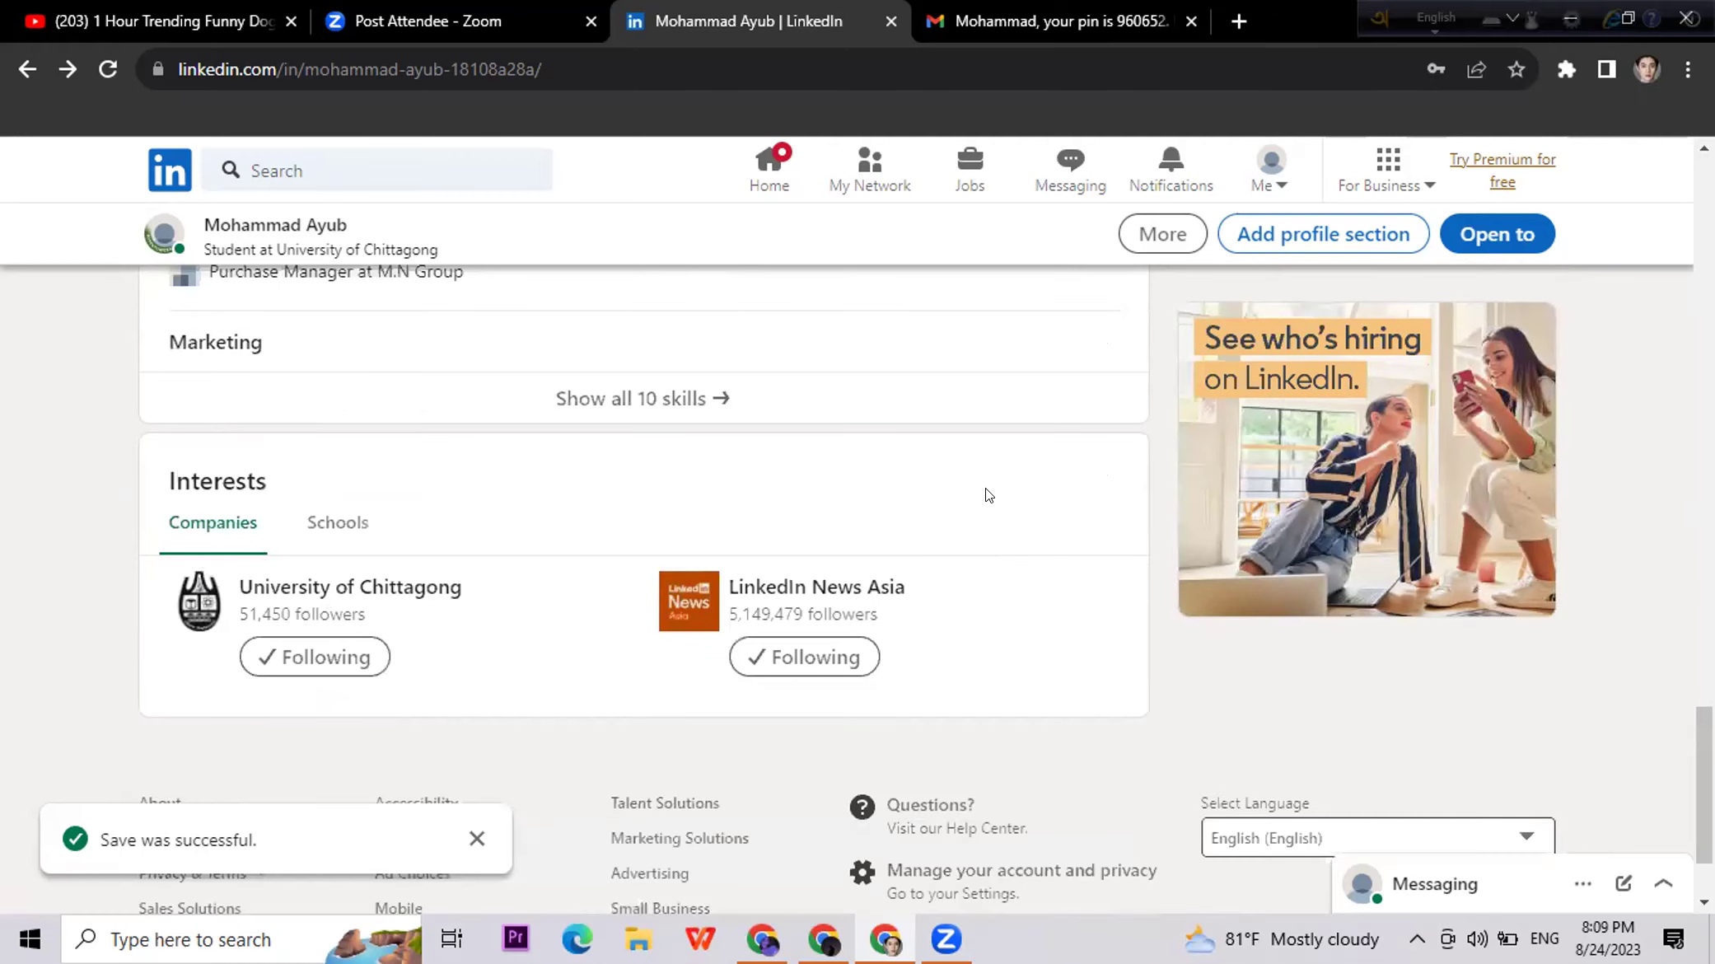
scroll(988, 495, "up", 5)
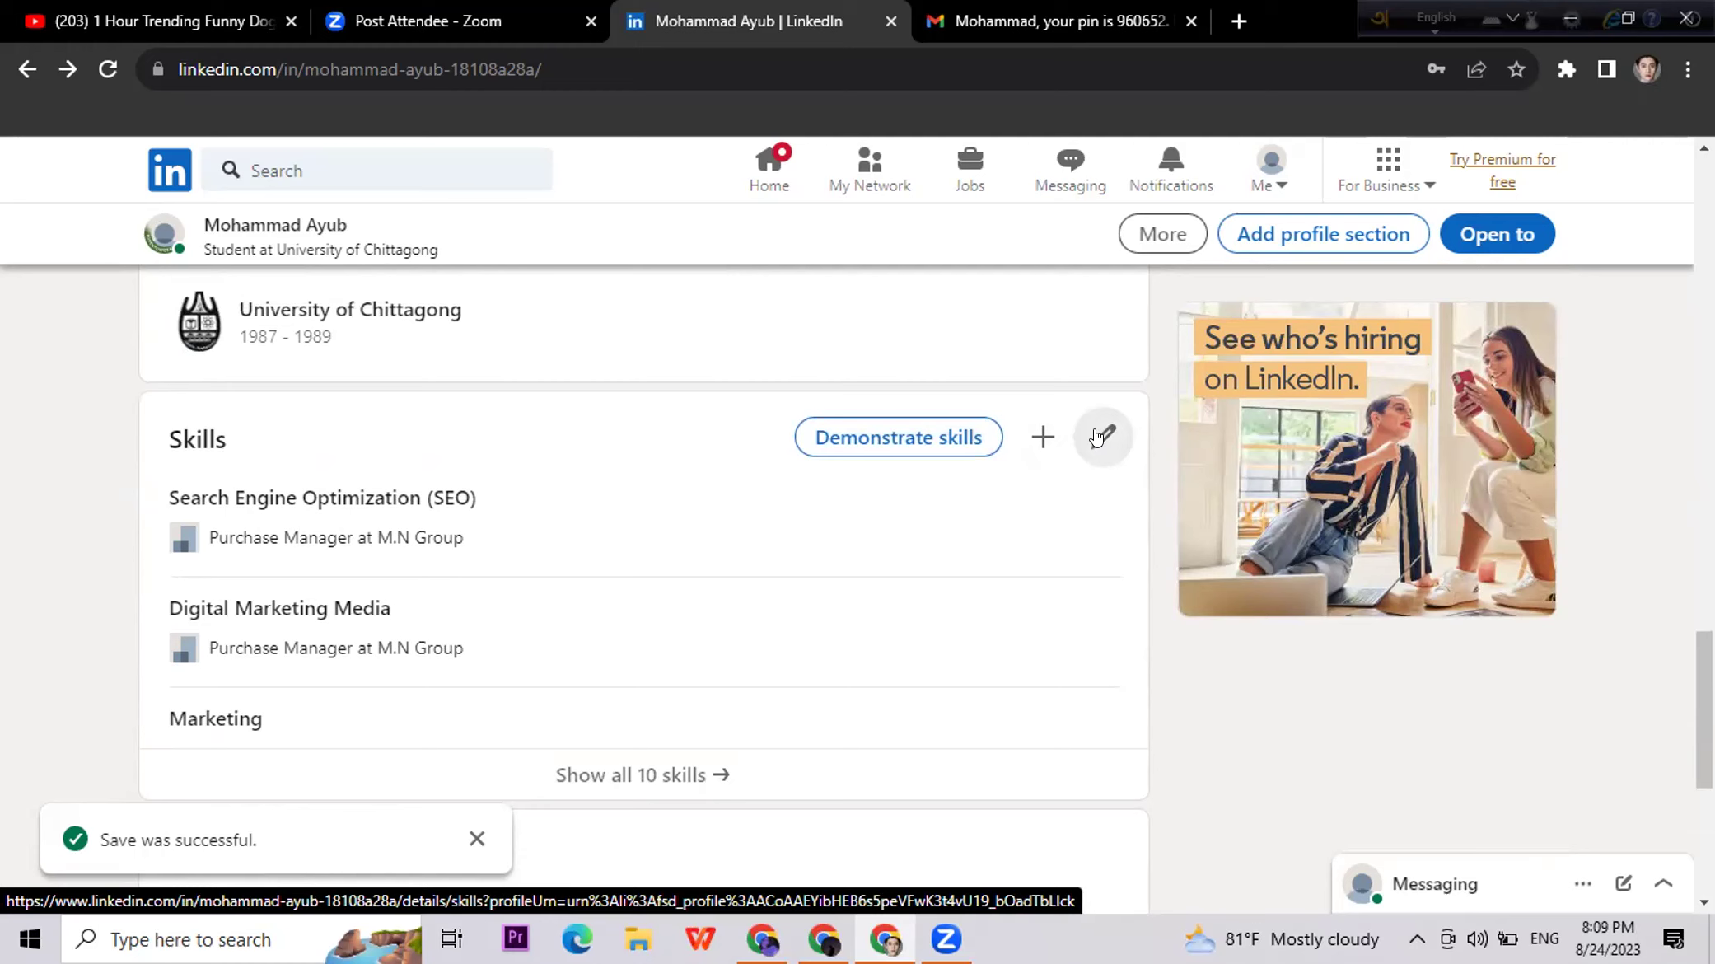
scroll(1098, 436, "up", 3)
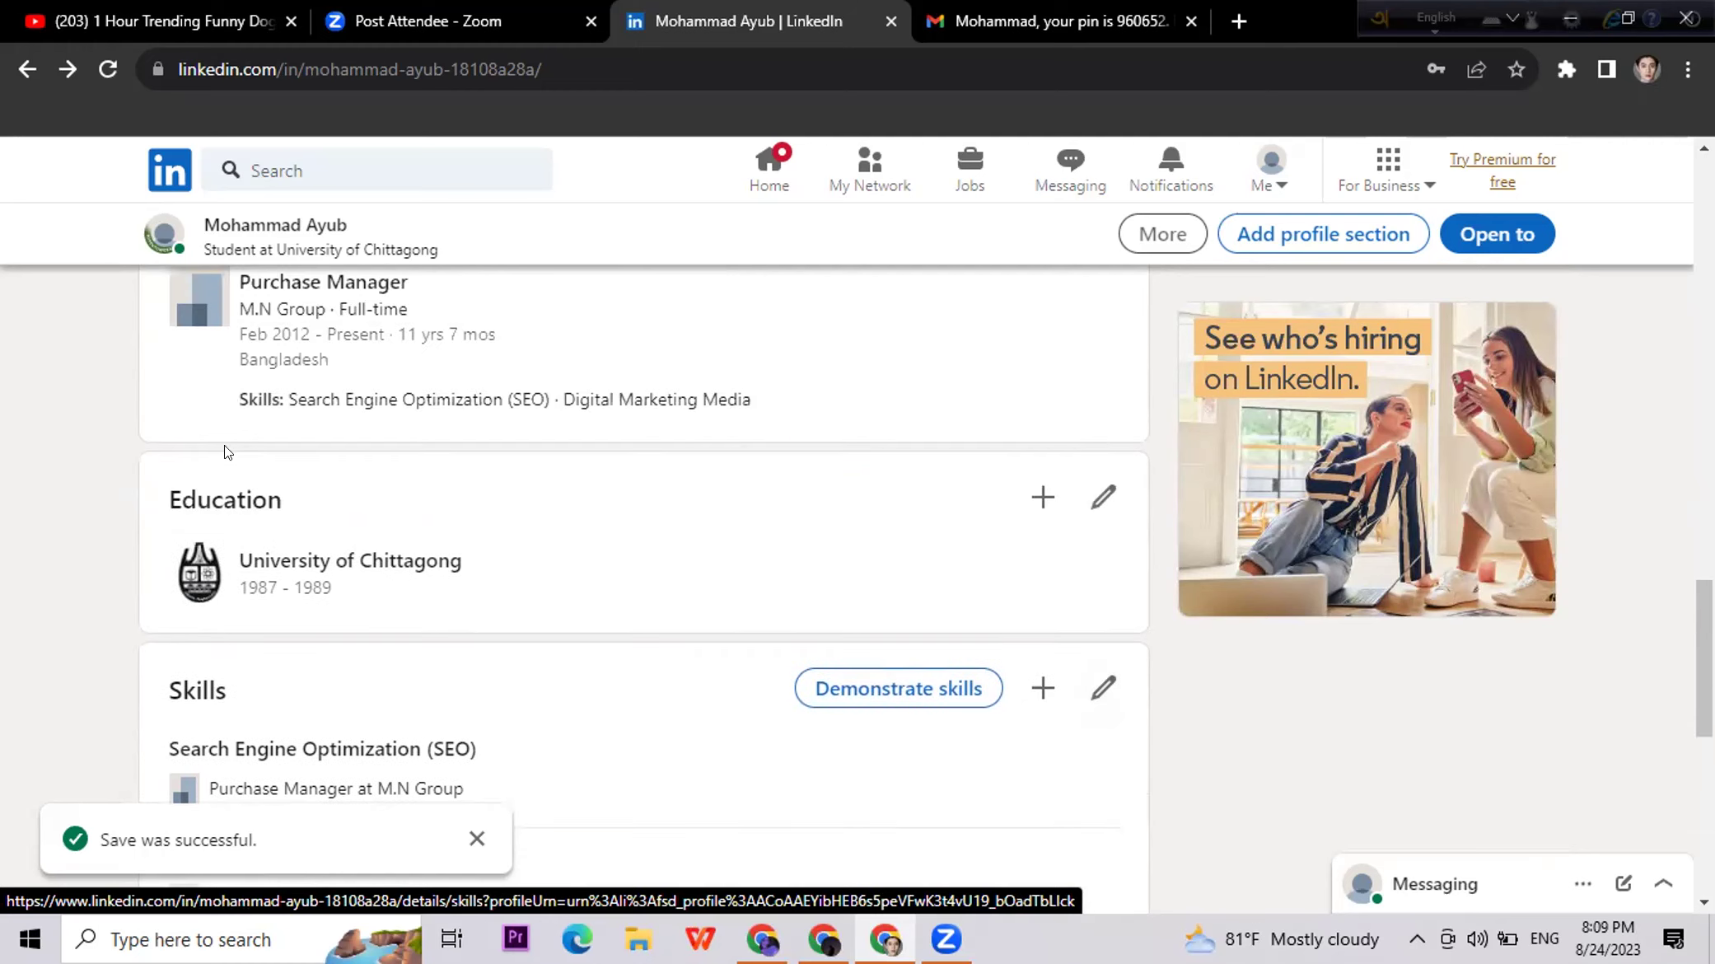
scroll(173, 395, "up", 3)
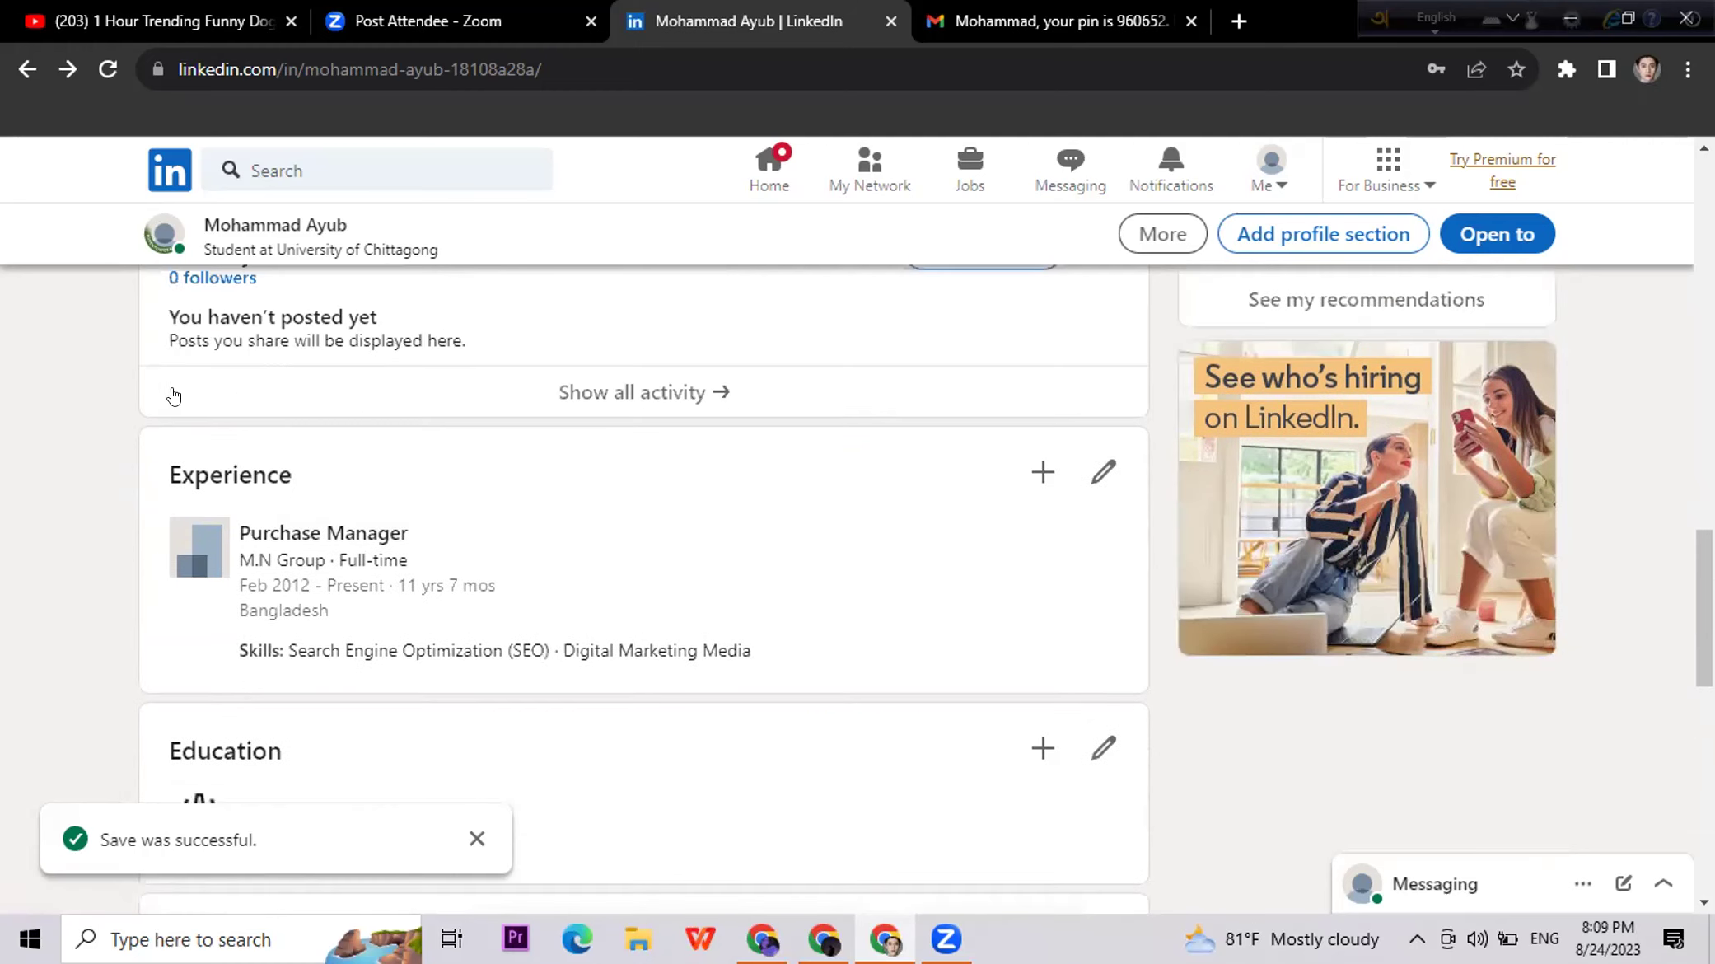
left_click(1102, 473)
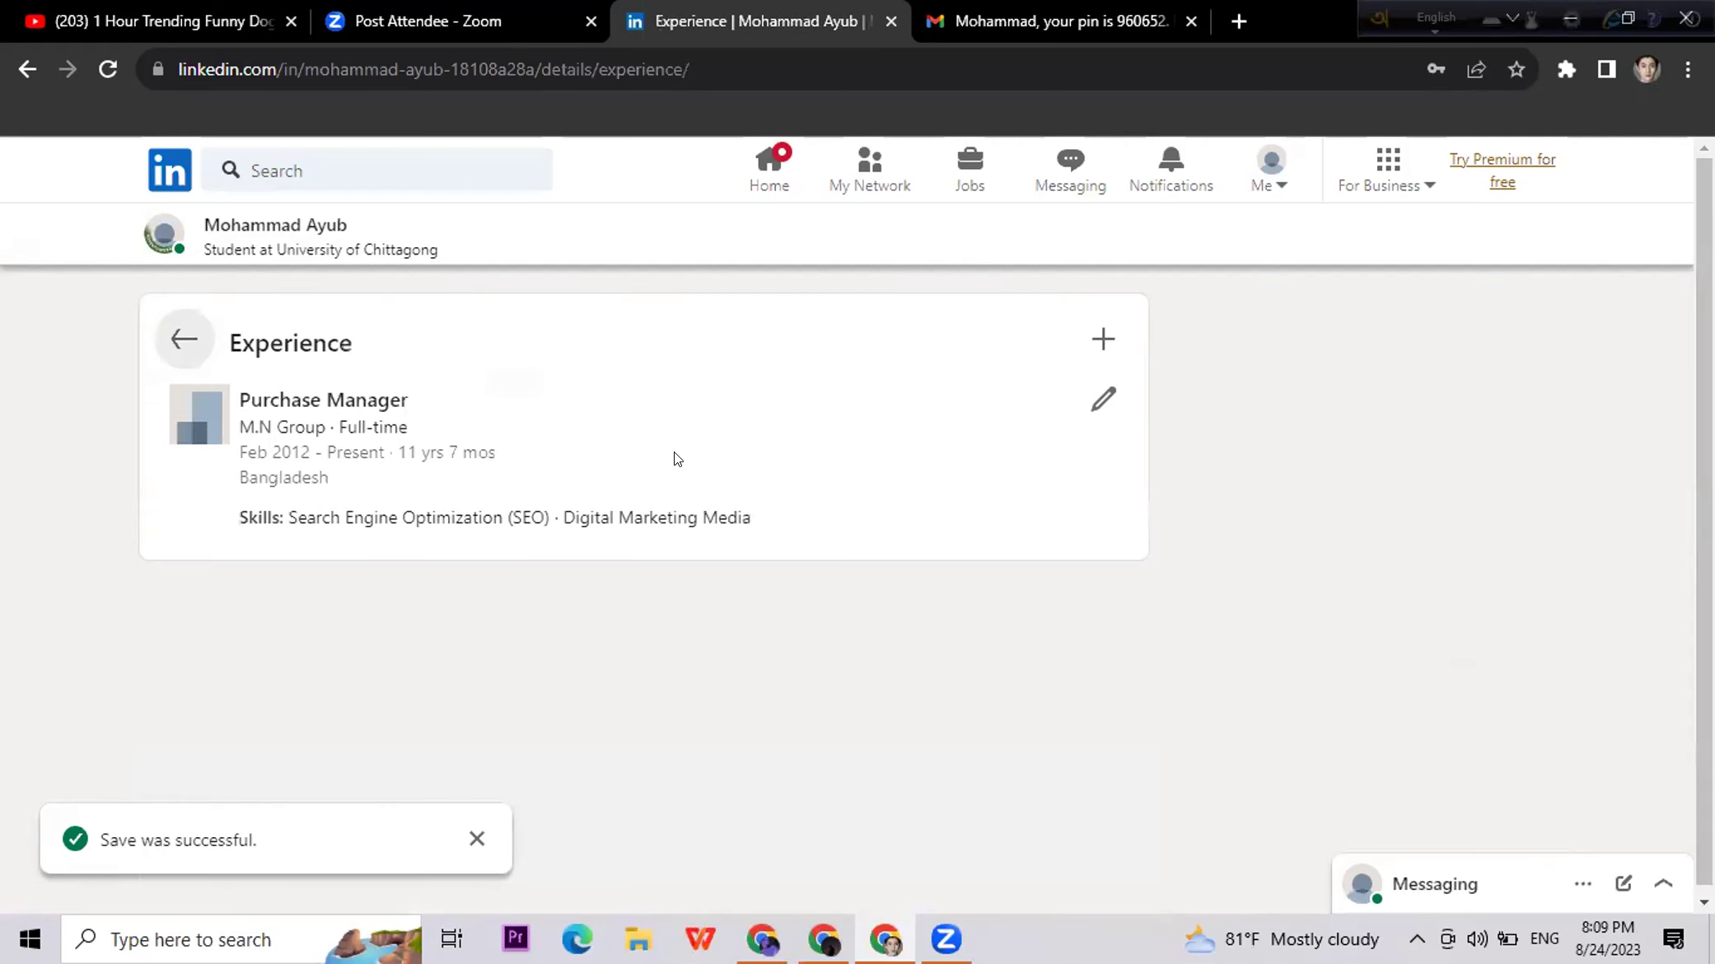
Step: Edit the Purchase Manager position and set its location type to On-site
left_click(1103, 398)
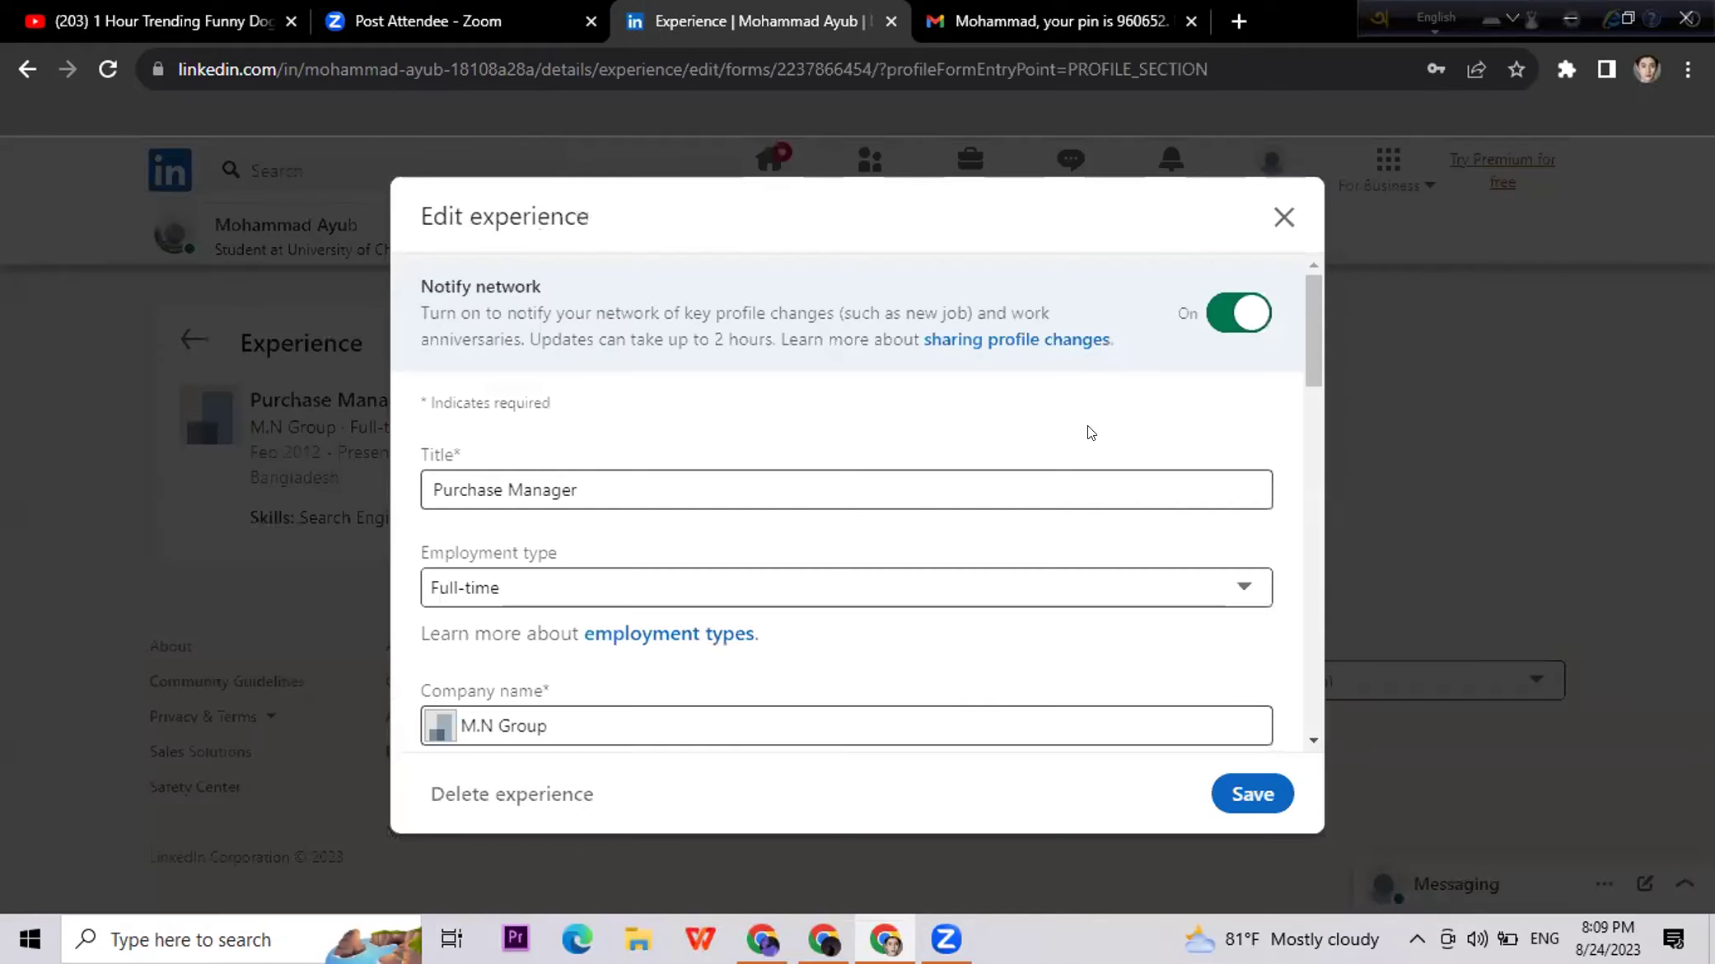
scroll(654, 508, "down", 3)
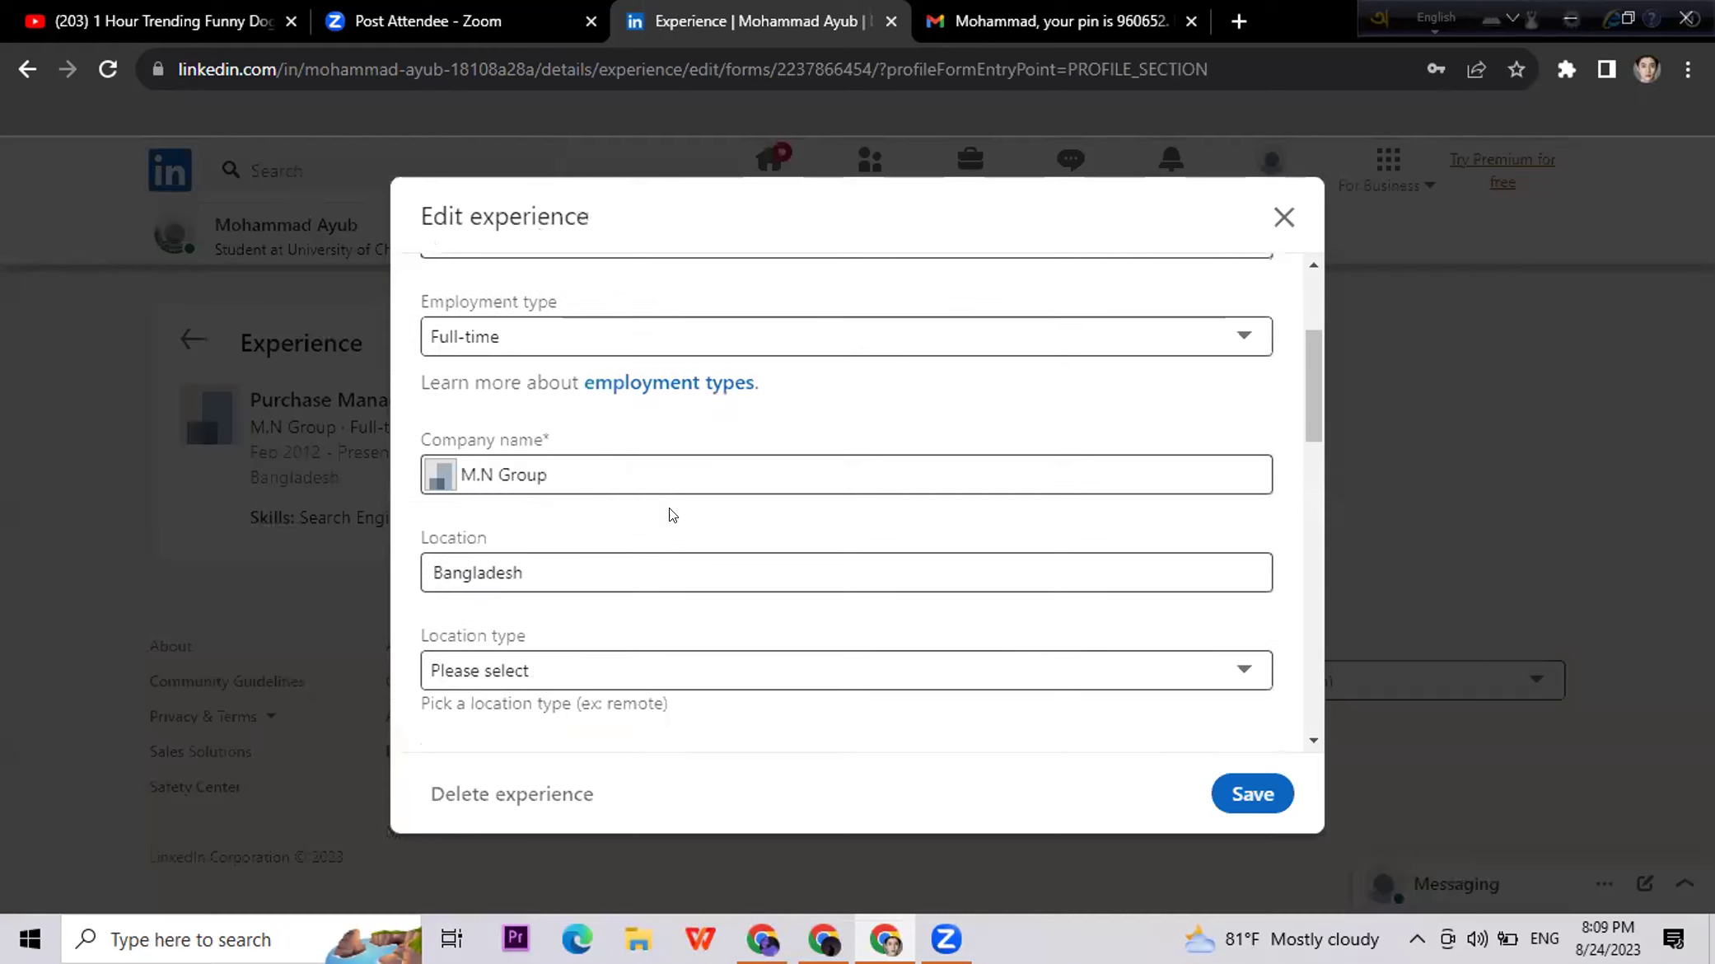
scroll(643, 508, "down", 3)
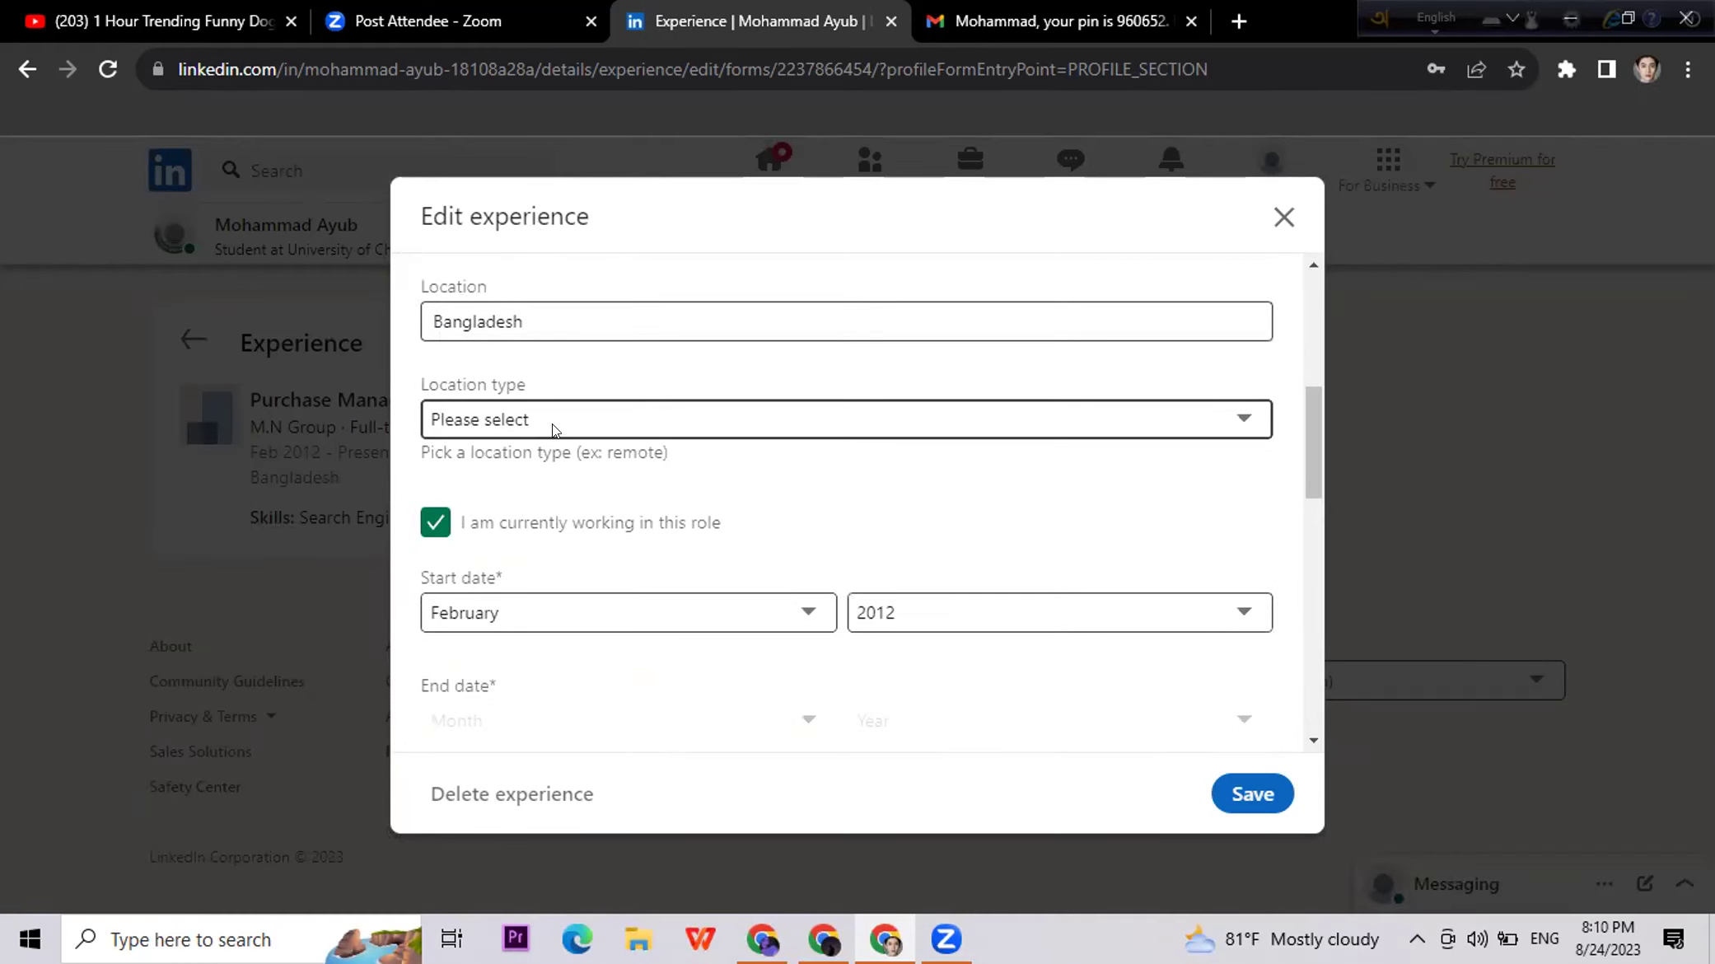
left_click(602, 423)
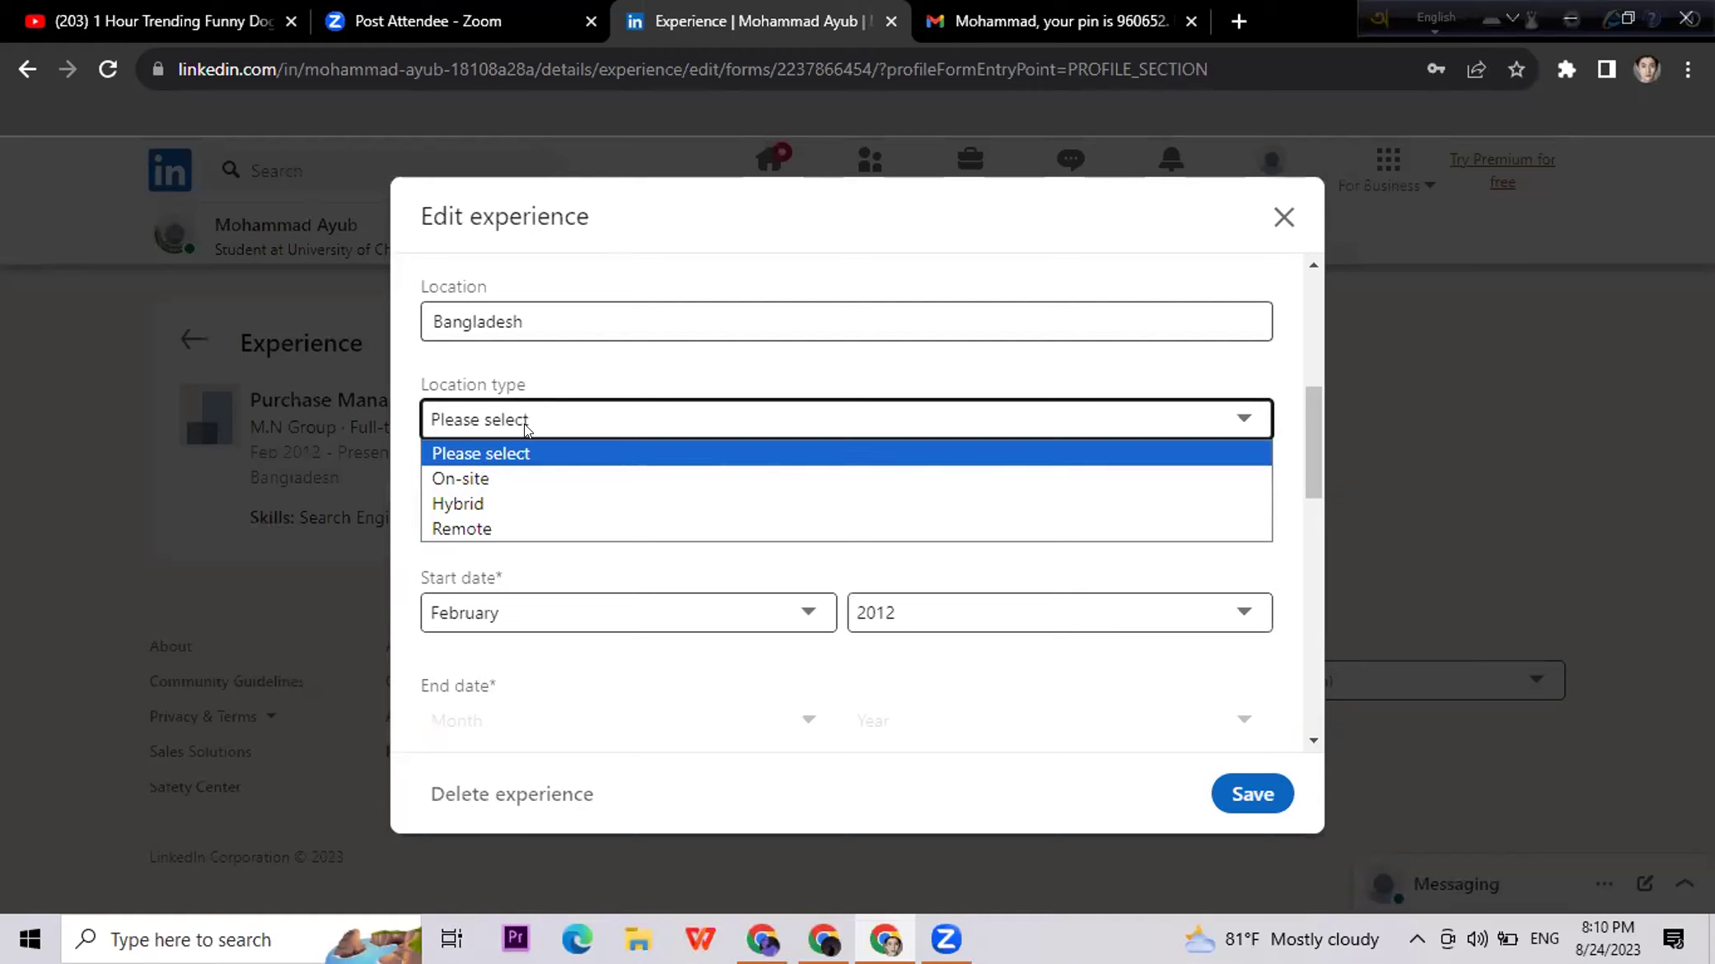
left_click(502, 481)
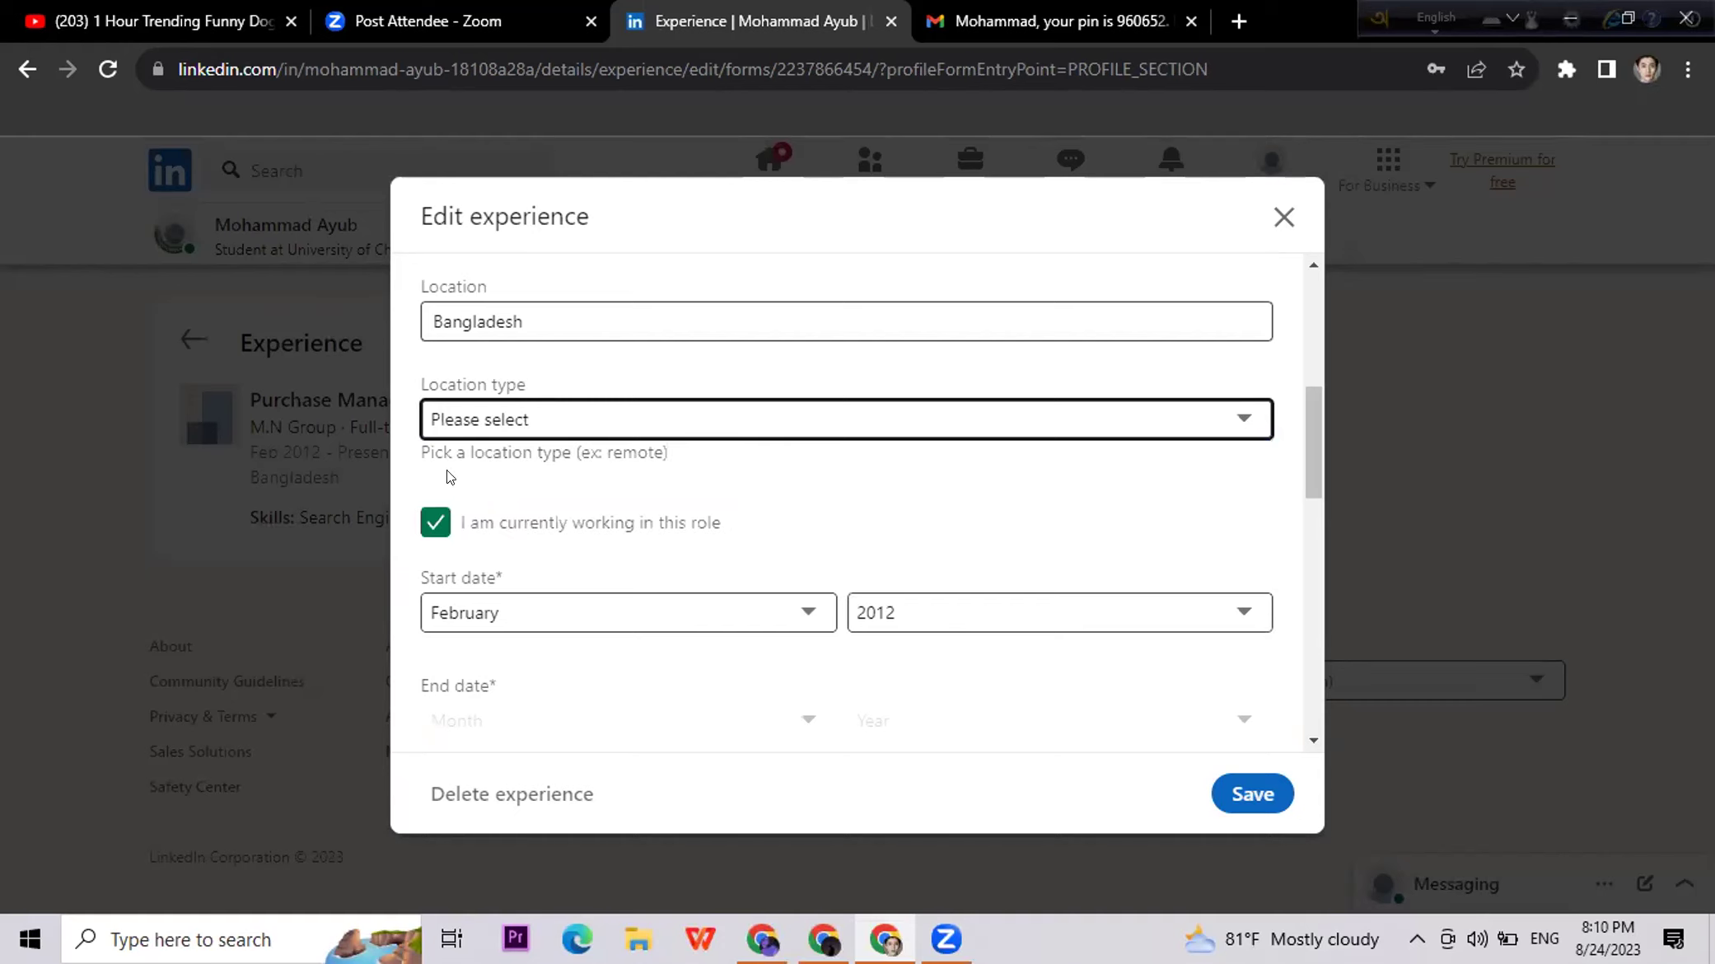
Step: Set the position's industry to Wholesale Import and Export and save it
scroll(903, 490, "down", 3)
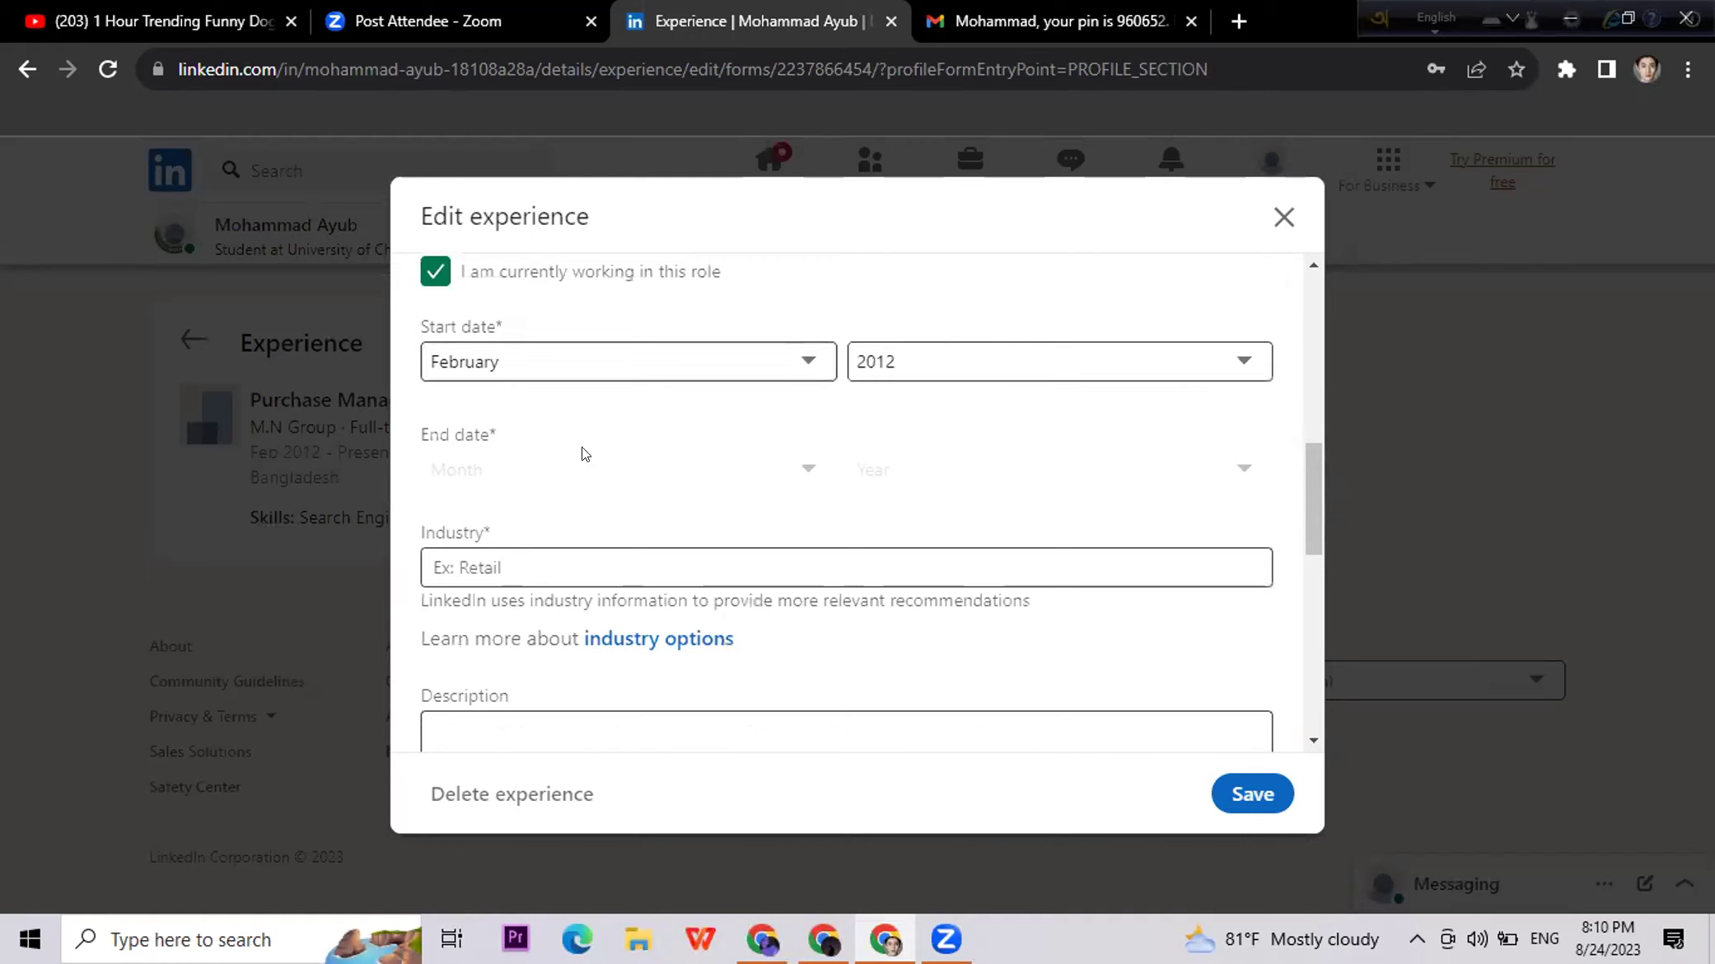
scroll(453, 458, "down", 3)
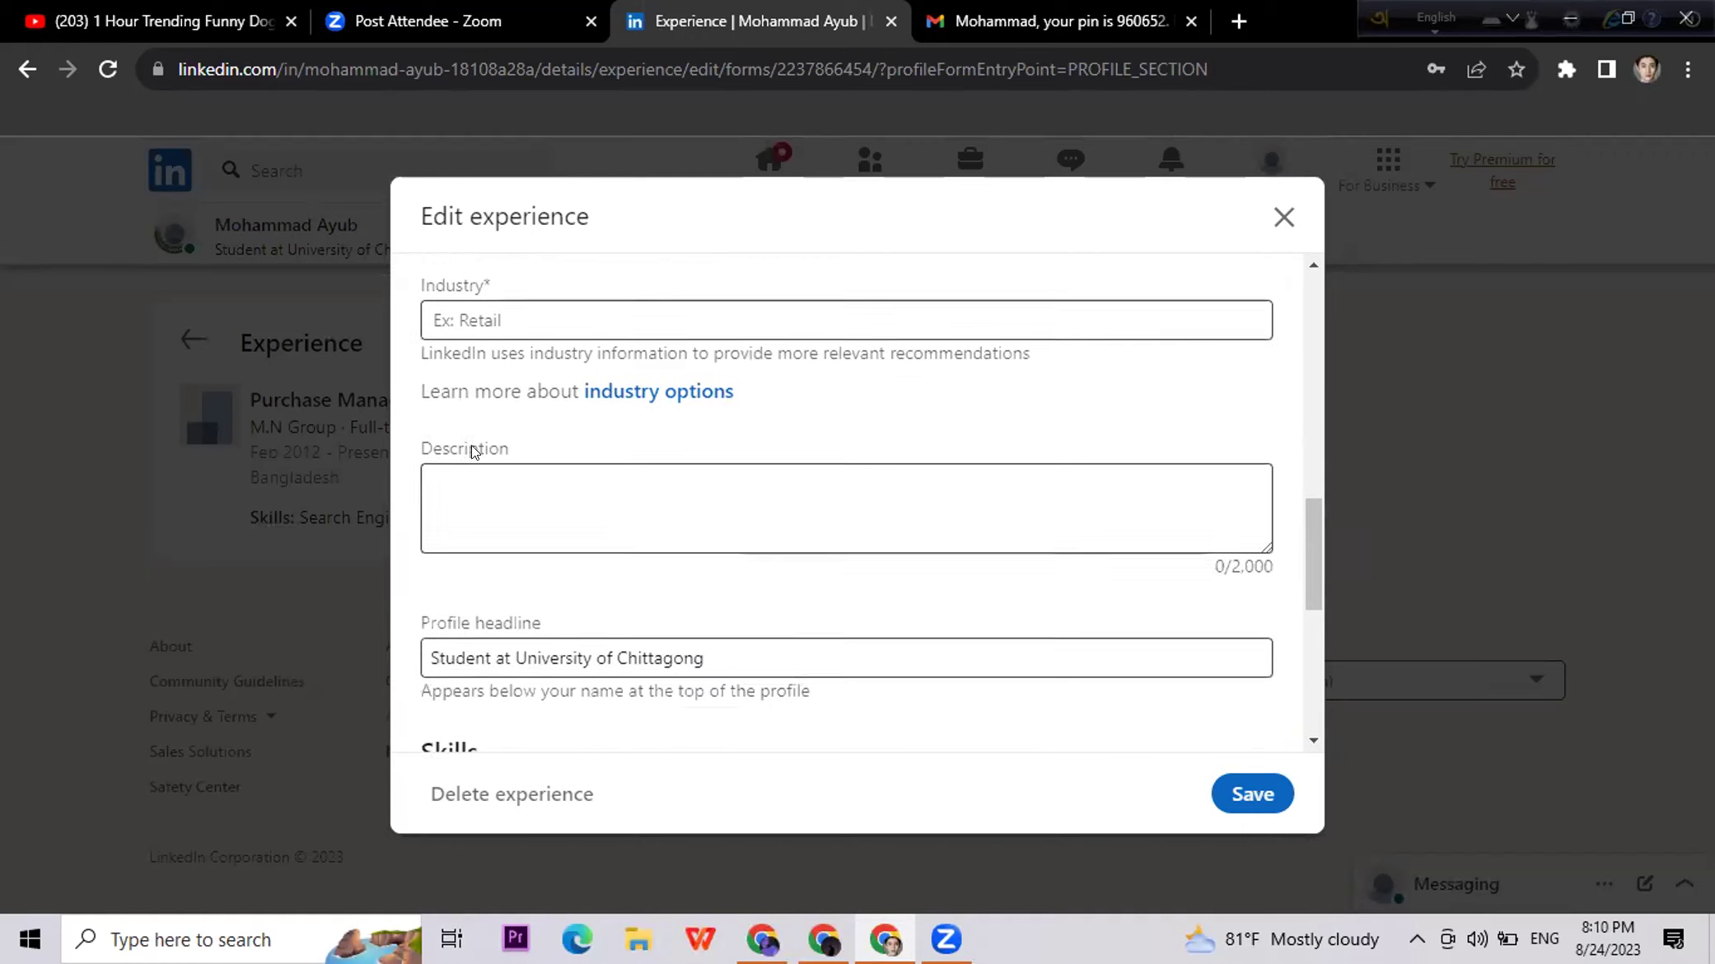
scroll(529, 374, "up", 2)
left_click(597, 429)
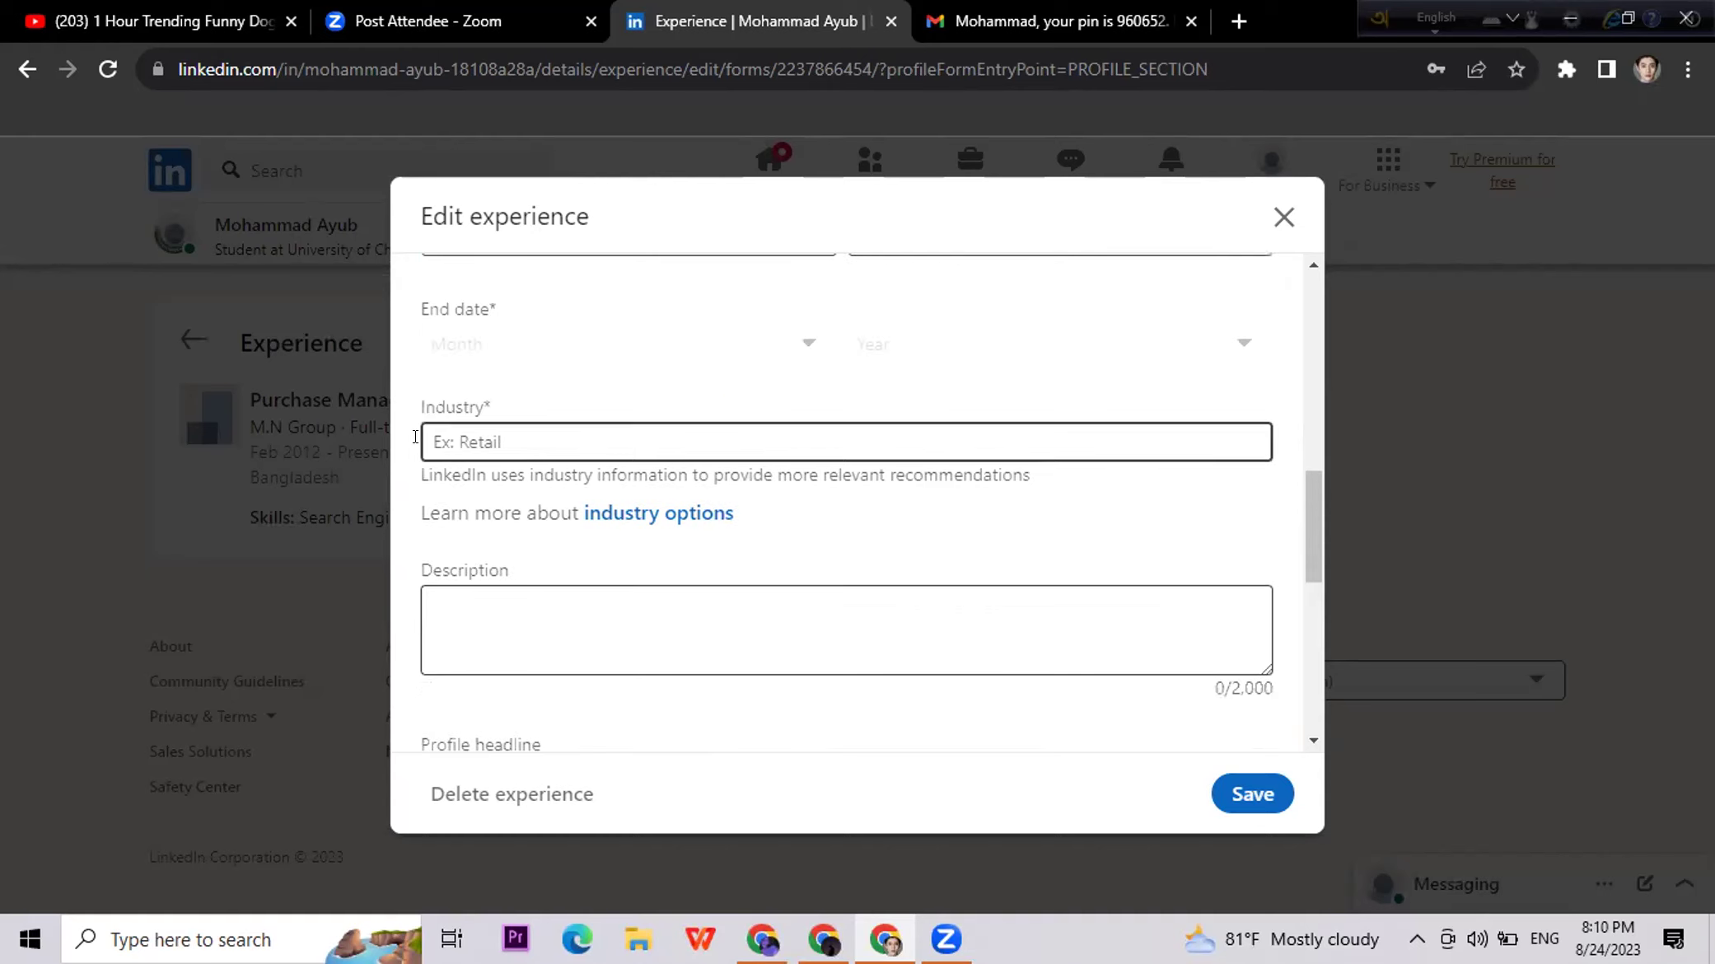
left_click(555, 429)
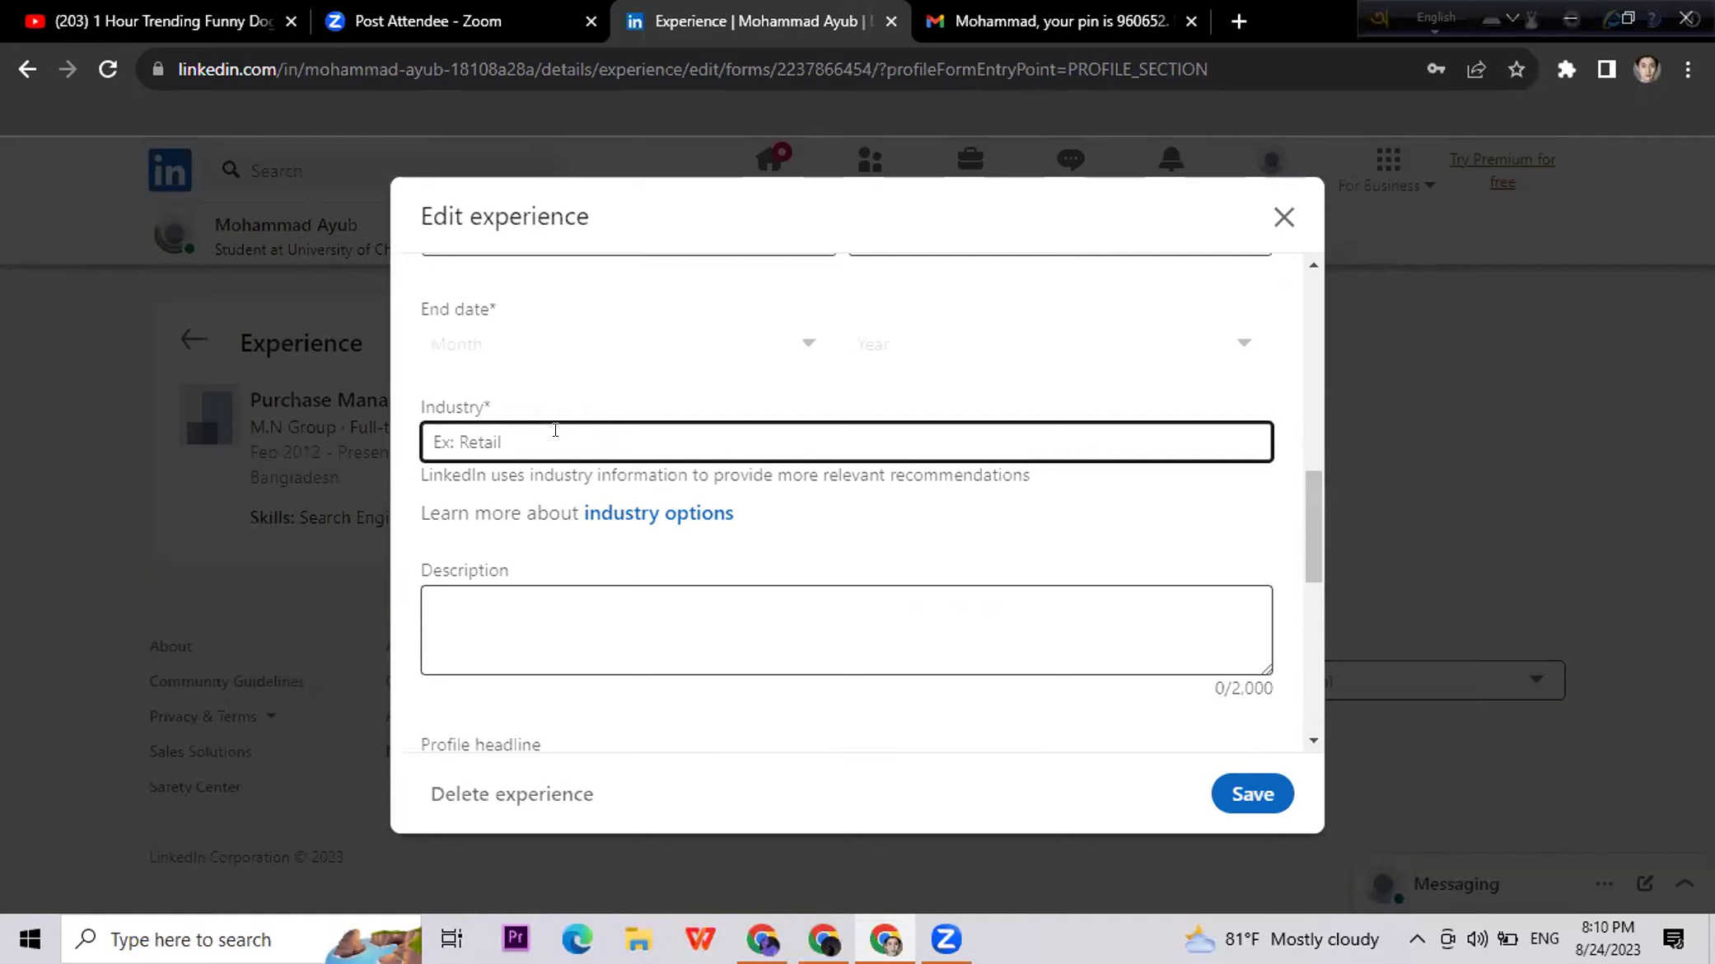
type("ex")
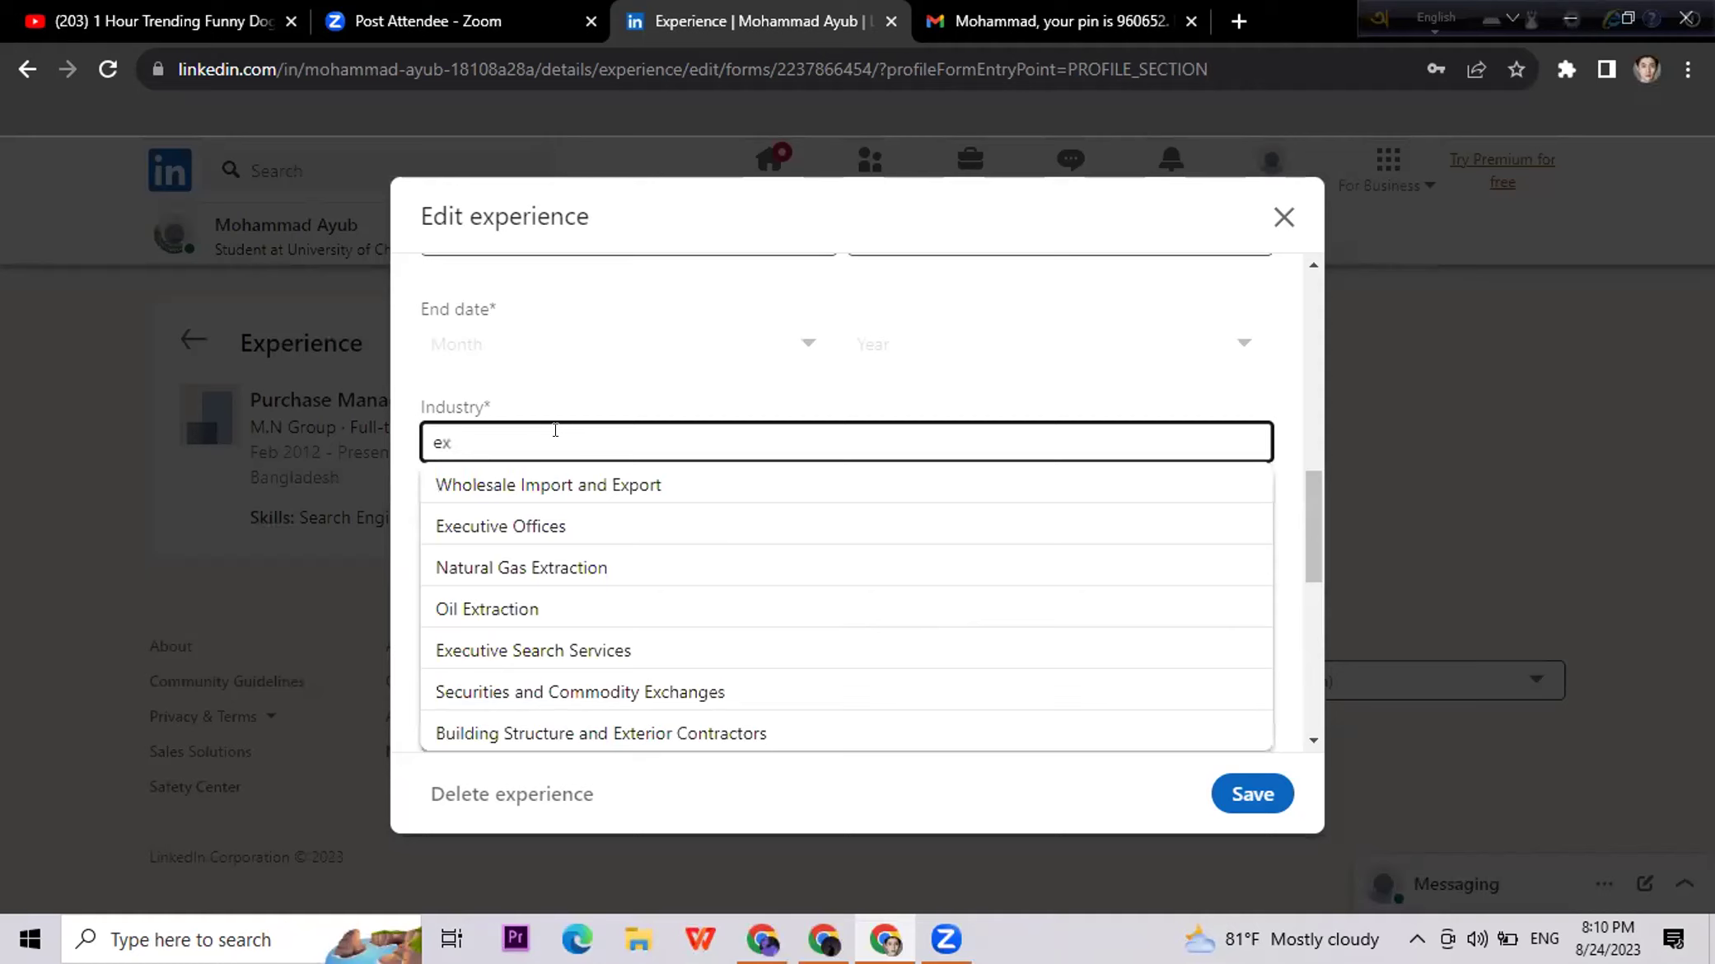
type("p")
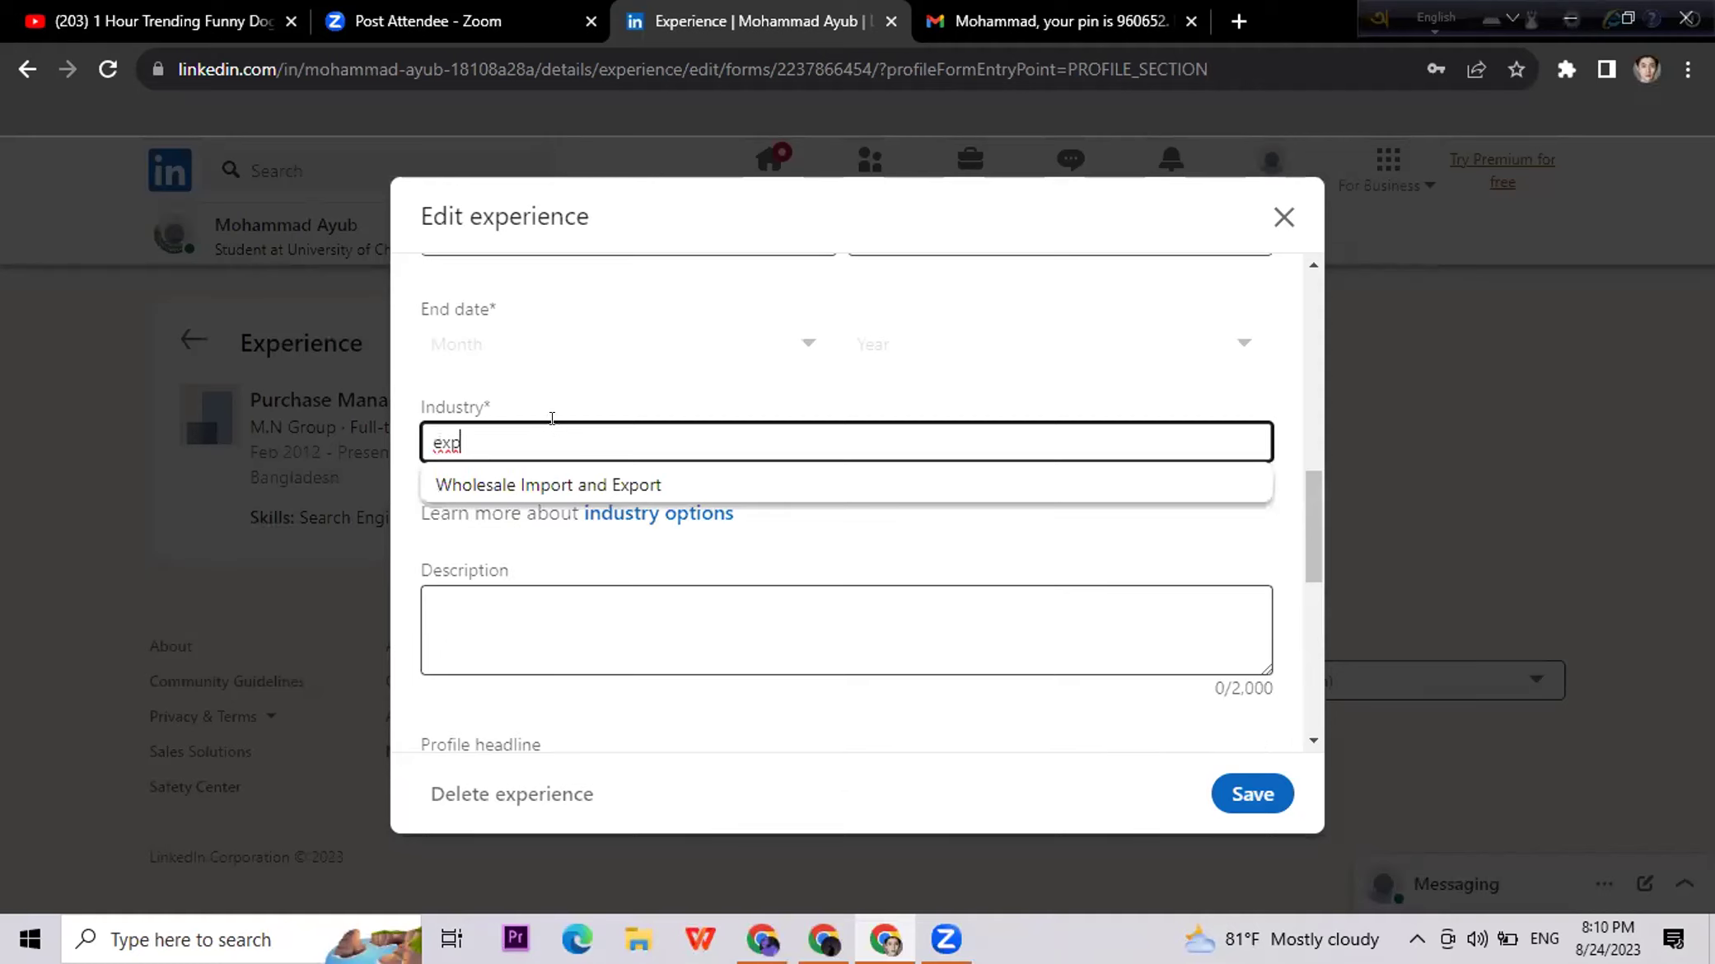
left_click(558, 488)
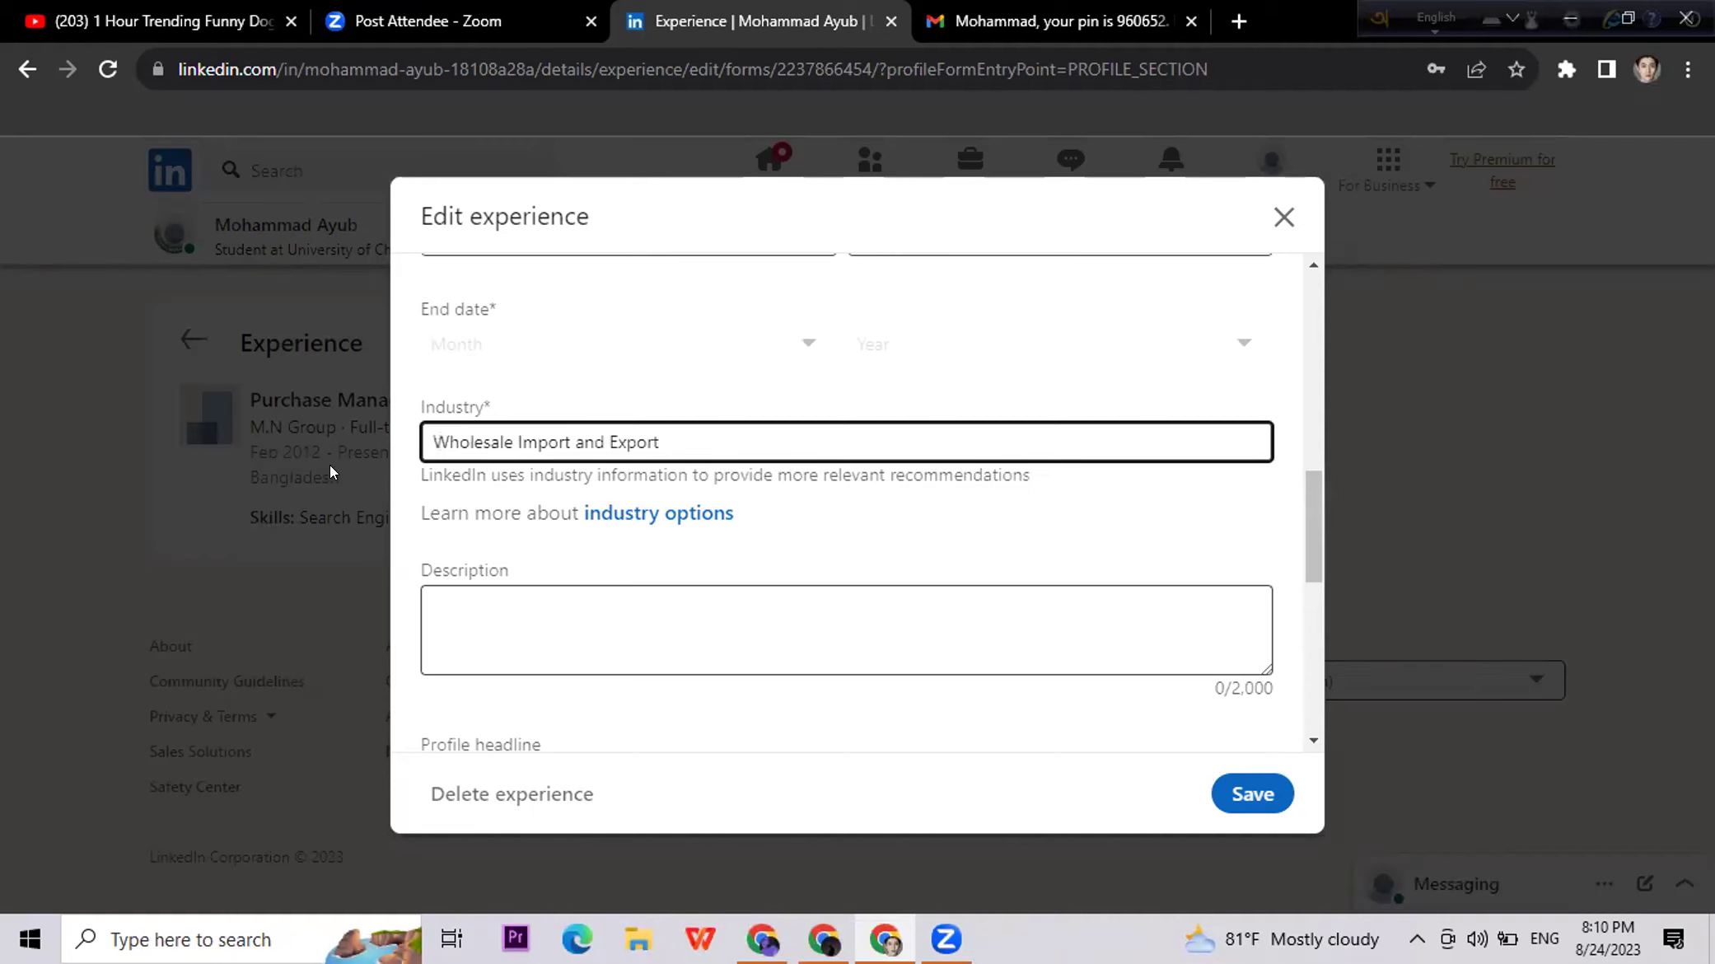
scroll(801, 473, "down", 2)
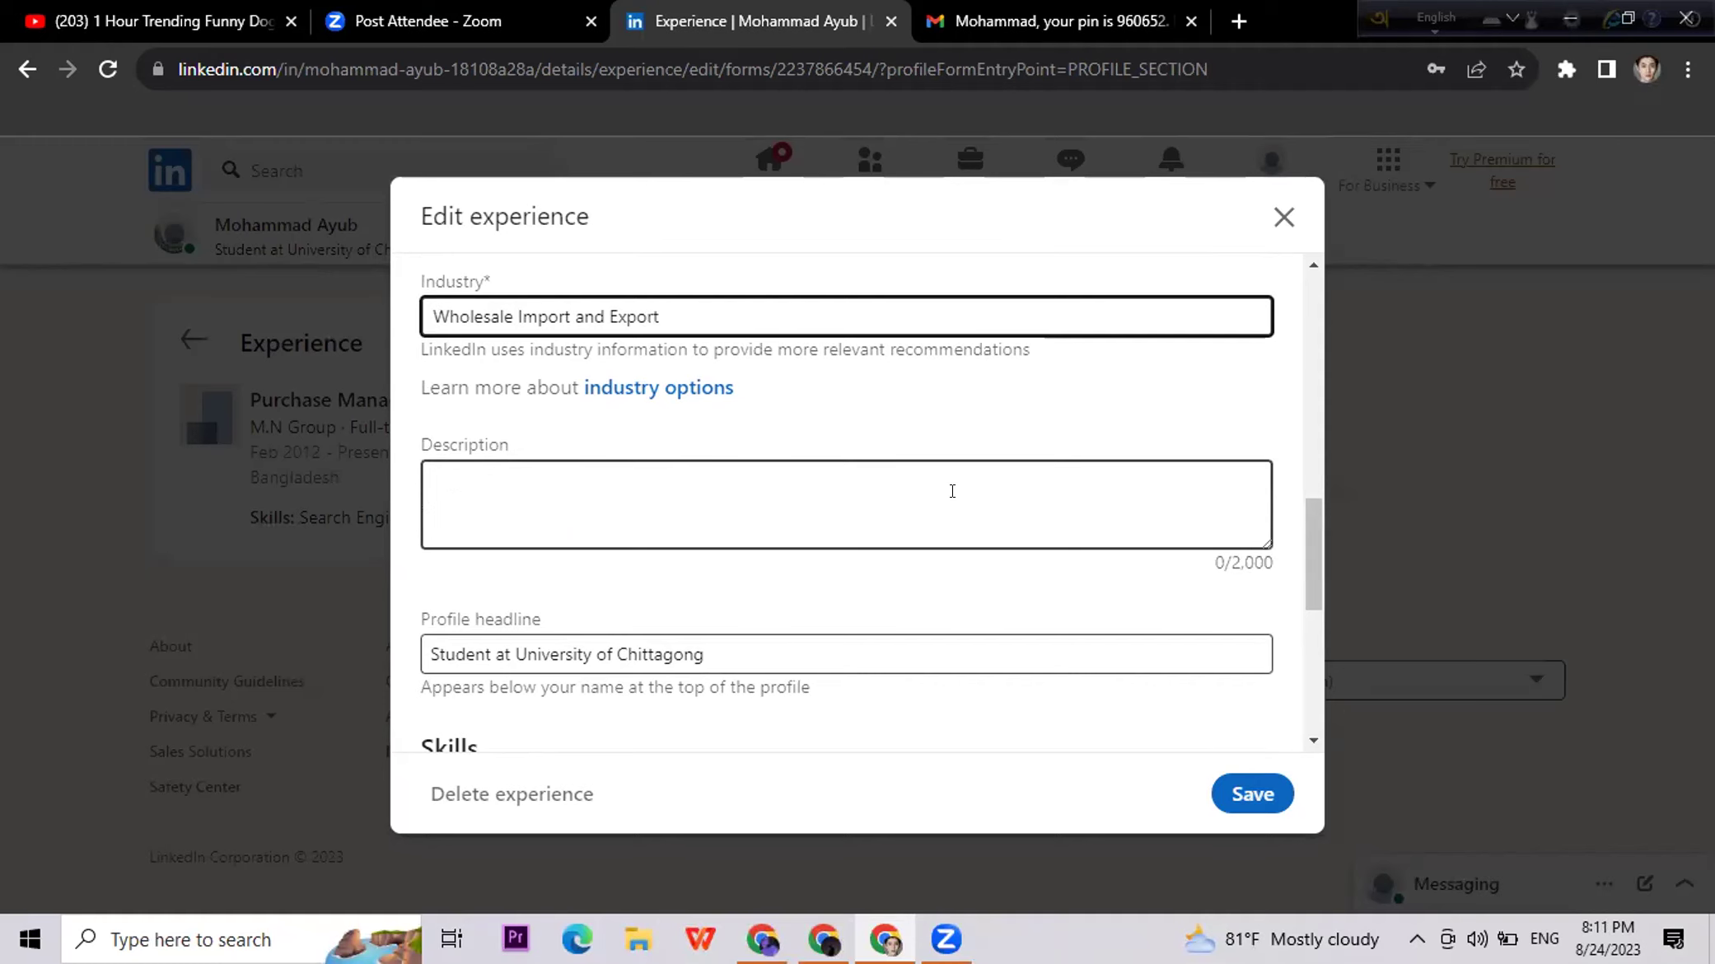
left_click(1253, 795)
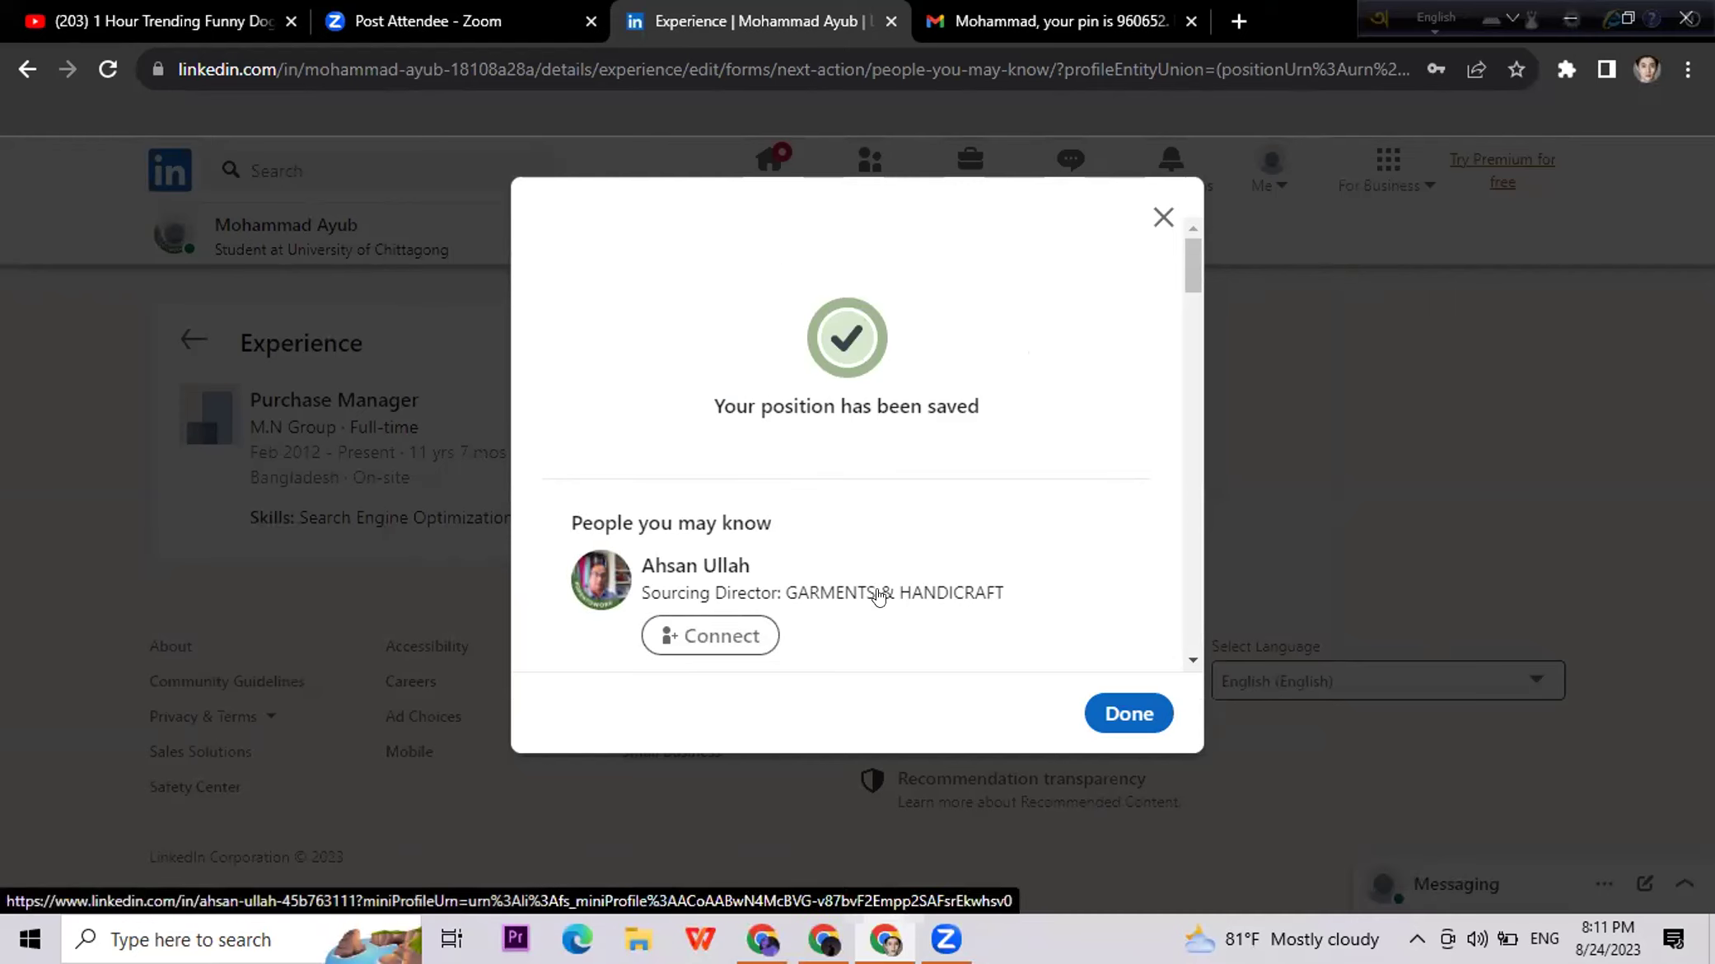
scroll(879, 595, "down", 3)
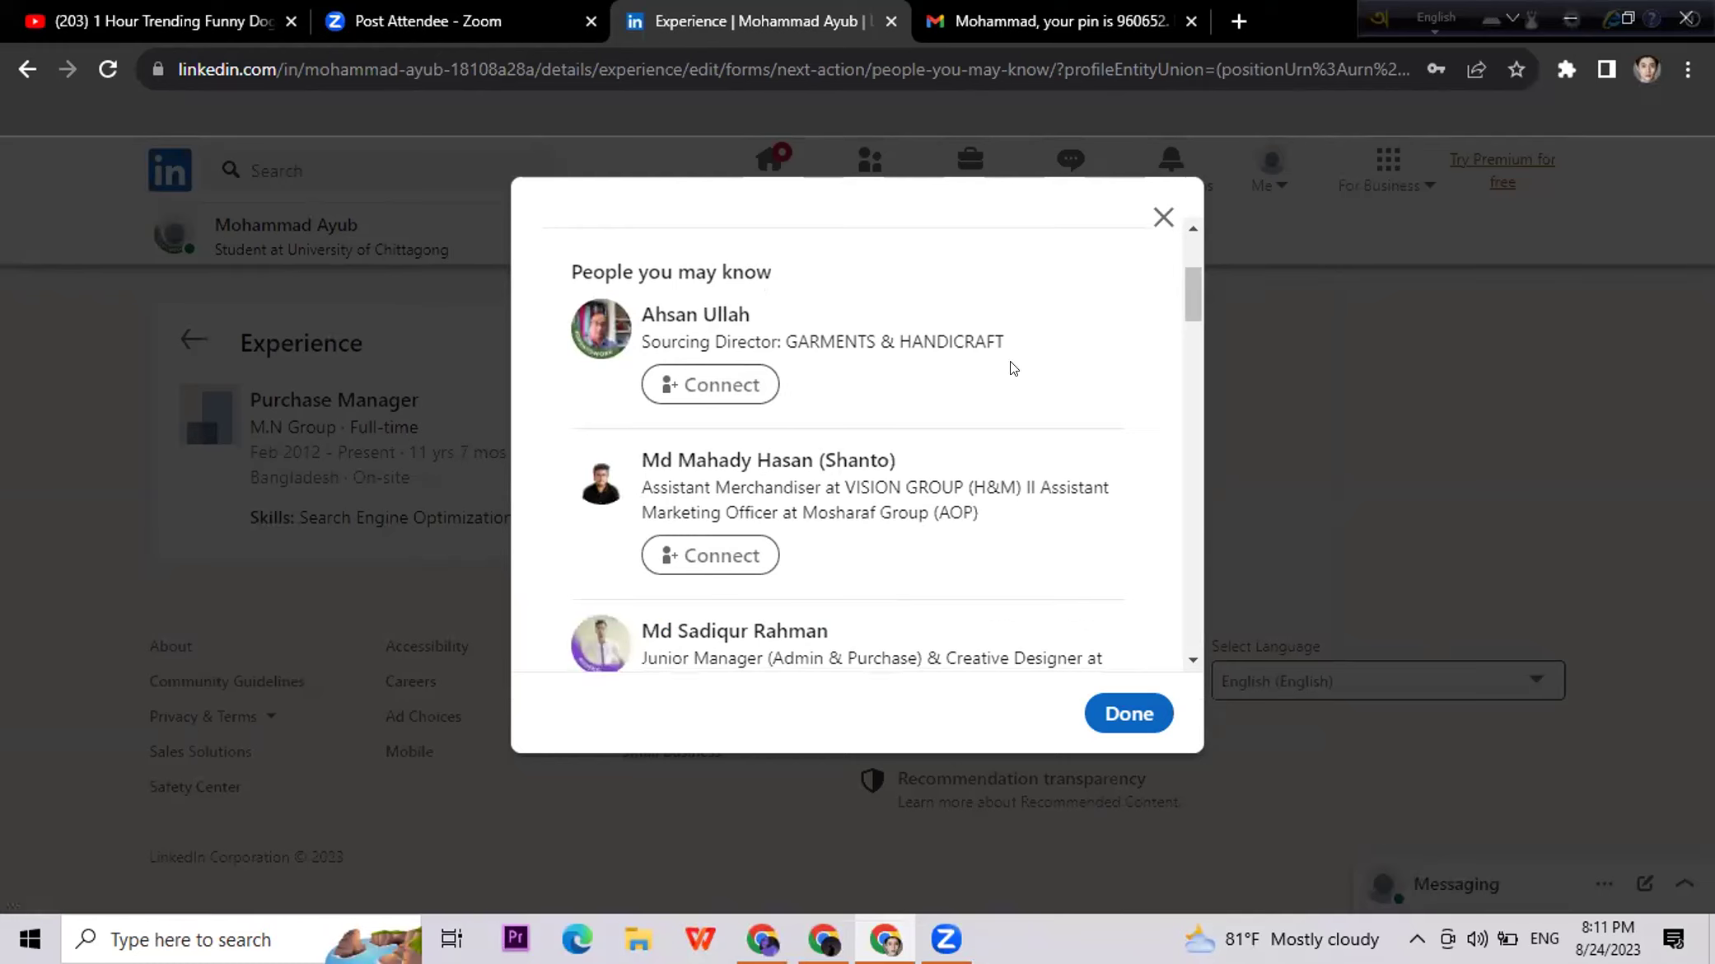
Step: Send connection requests to suggested people and close the suggestions dialog
scroll(742, 363, "up", 3)
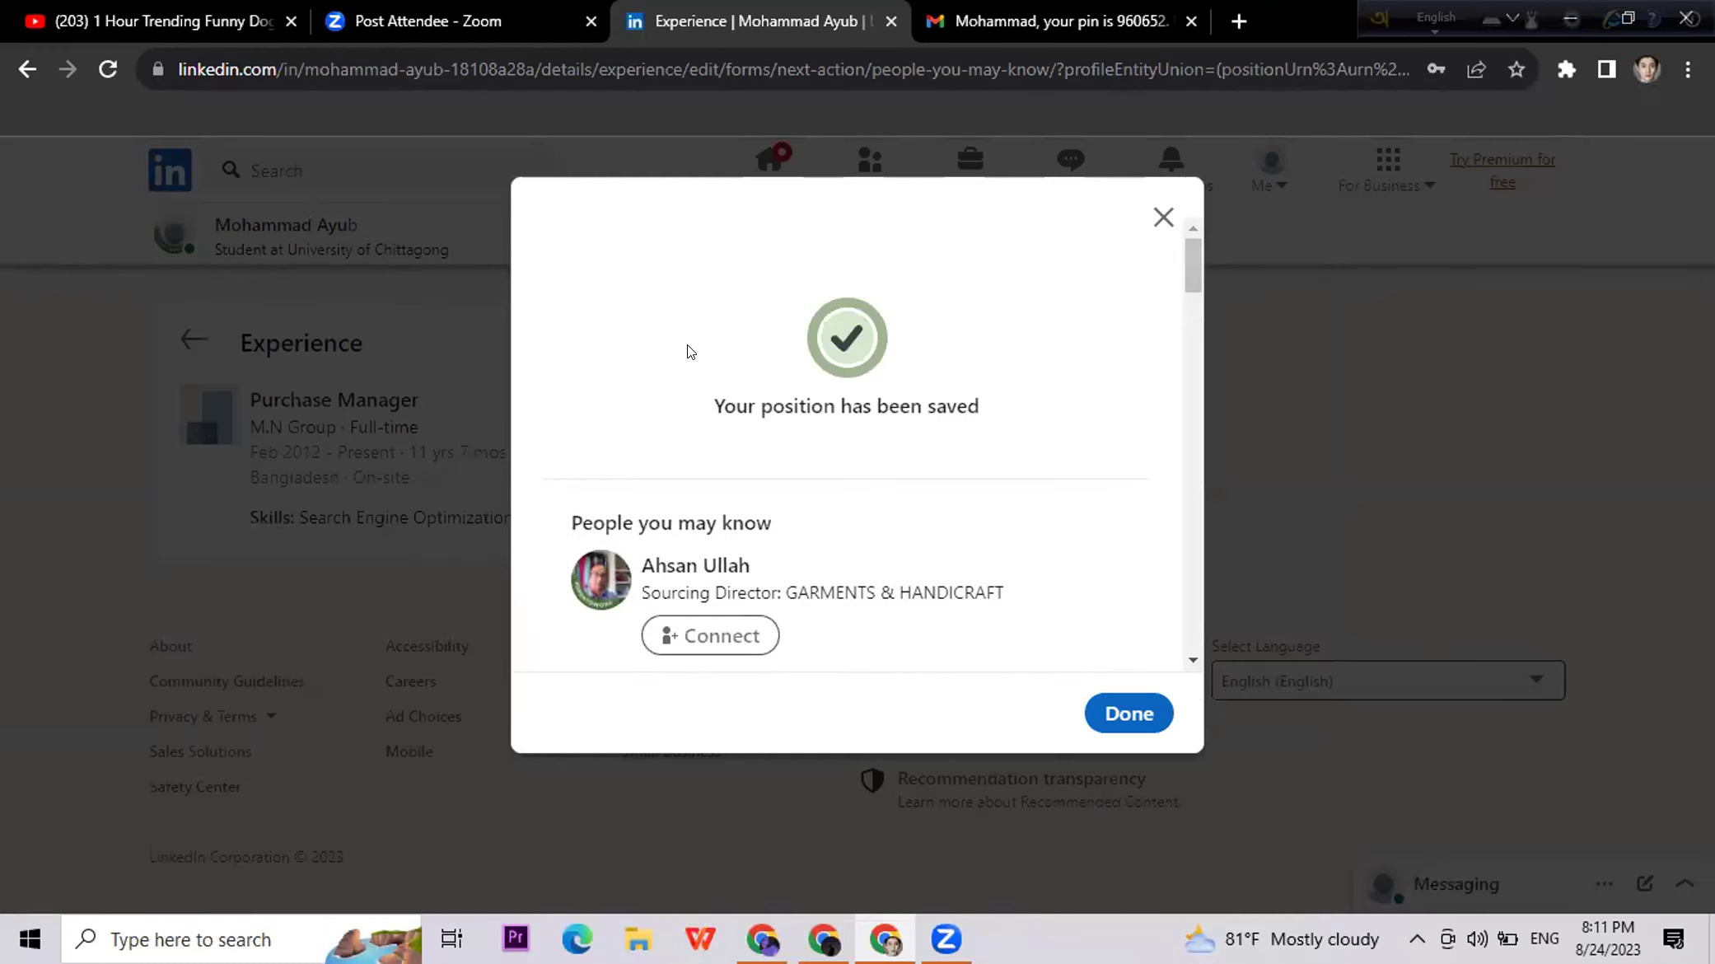
scroll(823, 477, "down", 3)
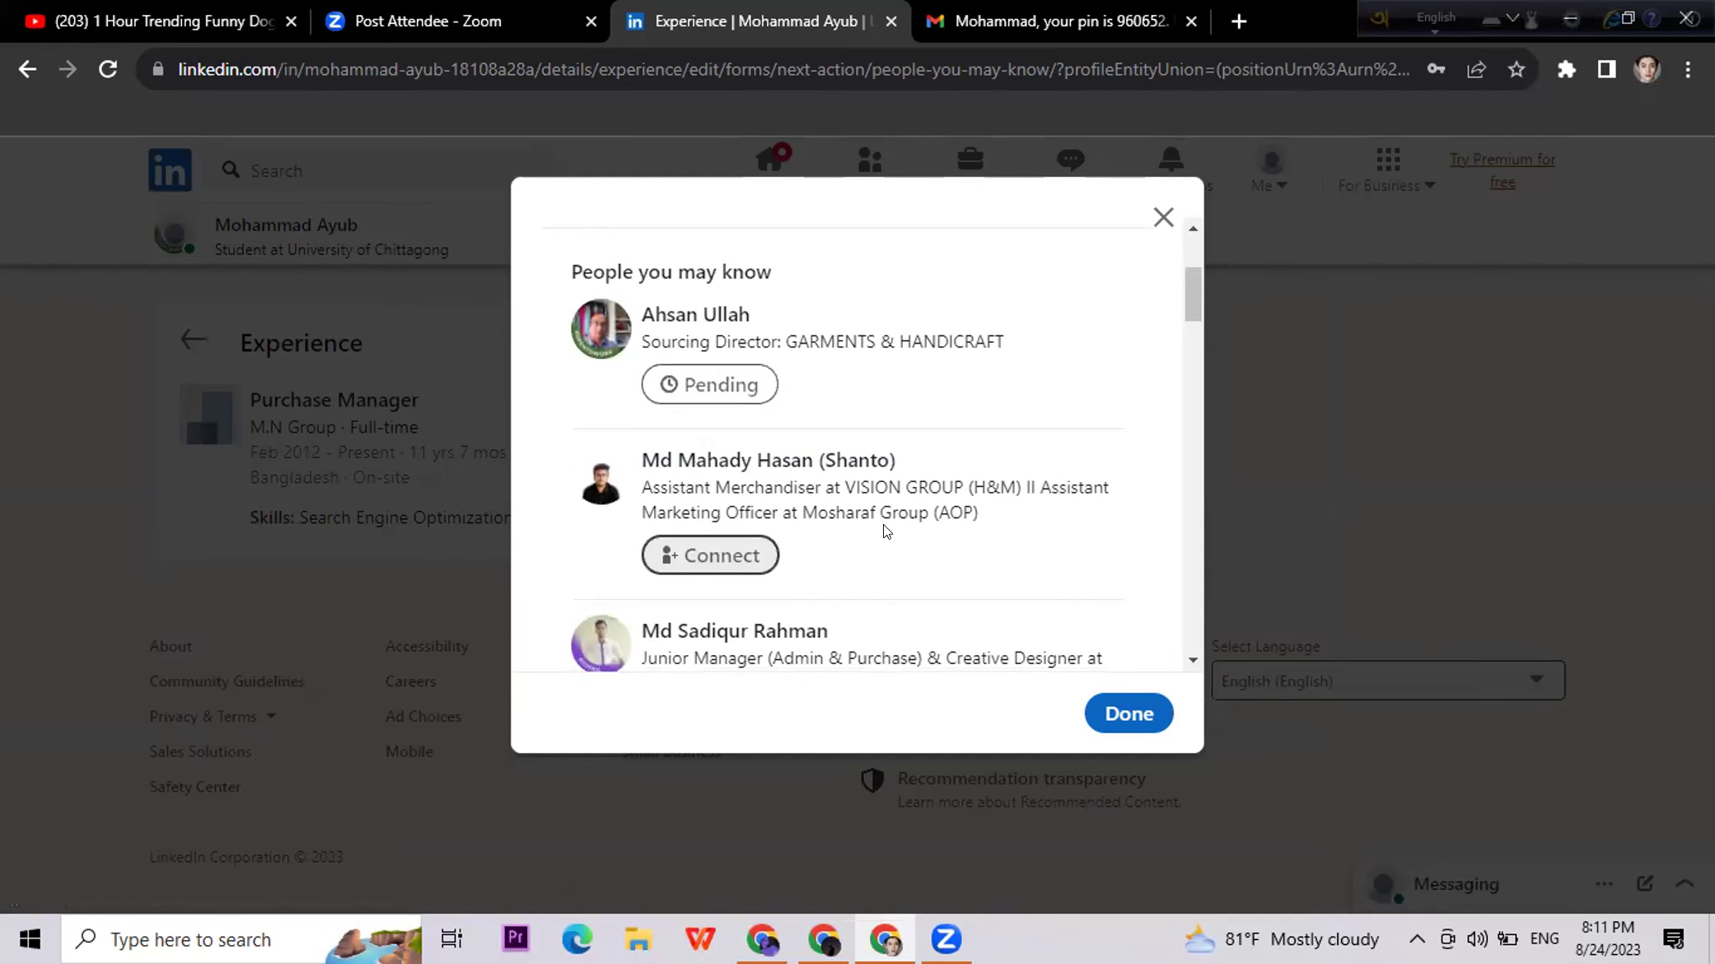
scroll(851, 497, "down", 3)
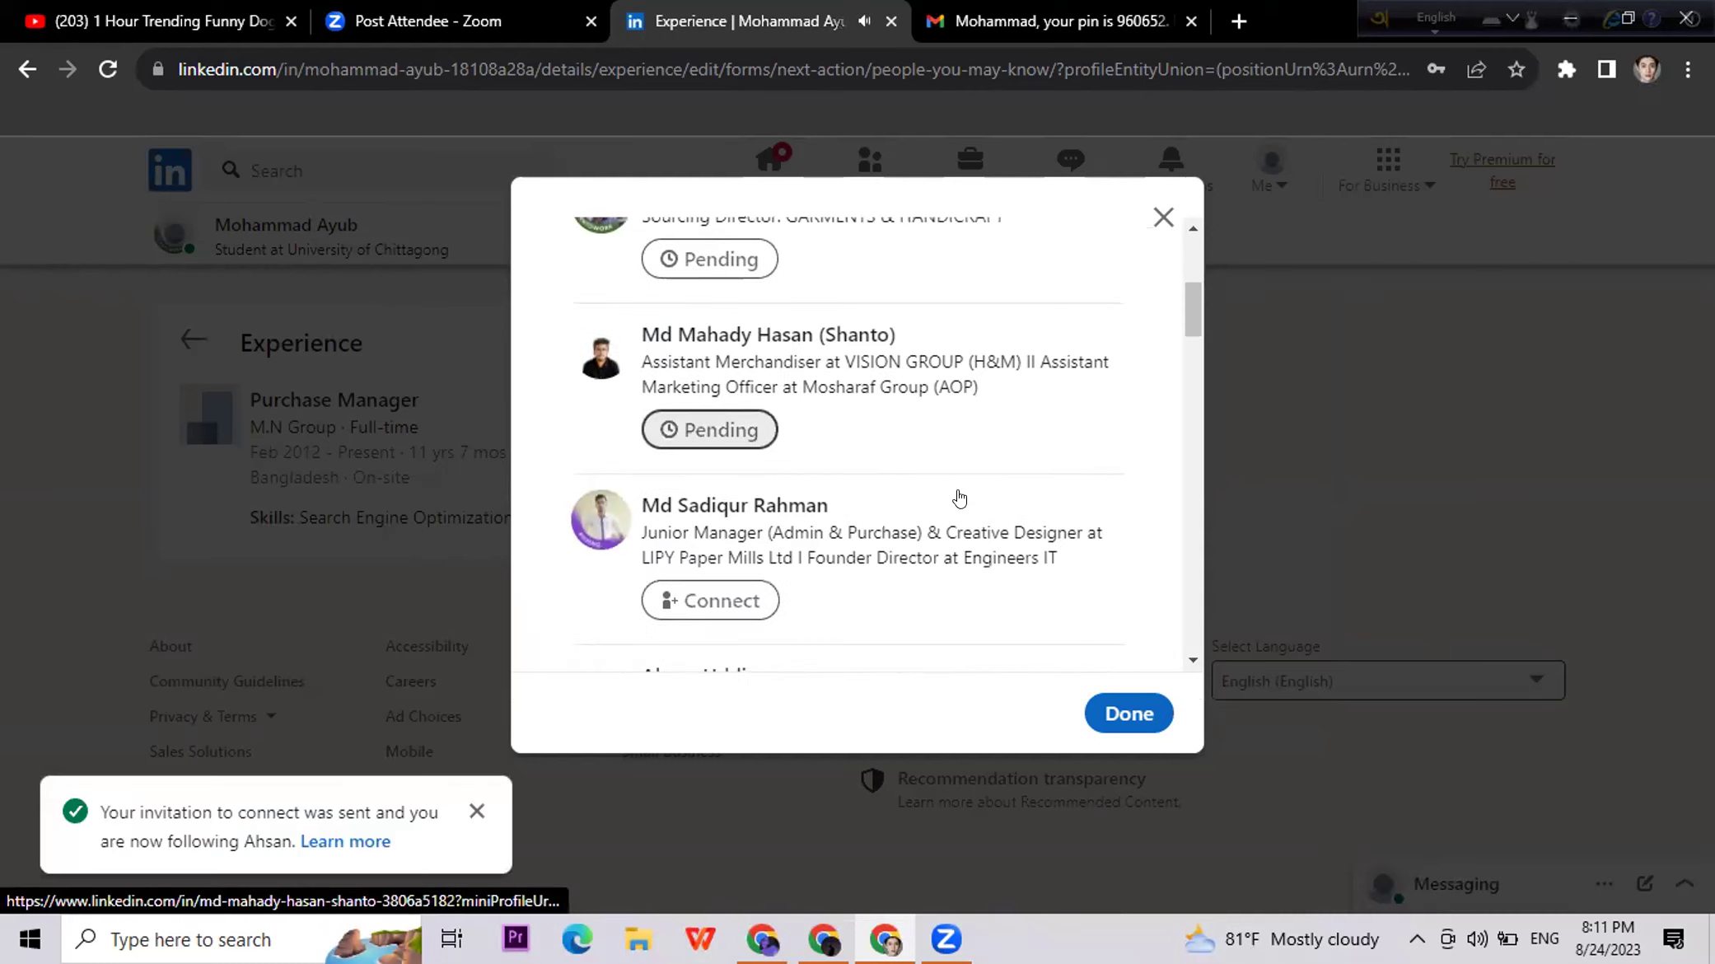
left_click(692, 477)
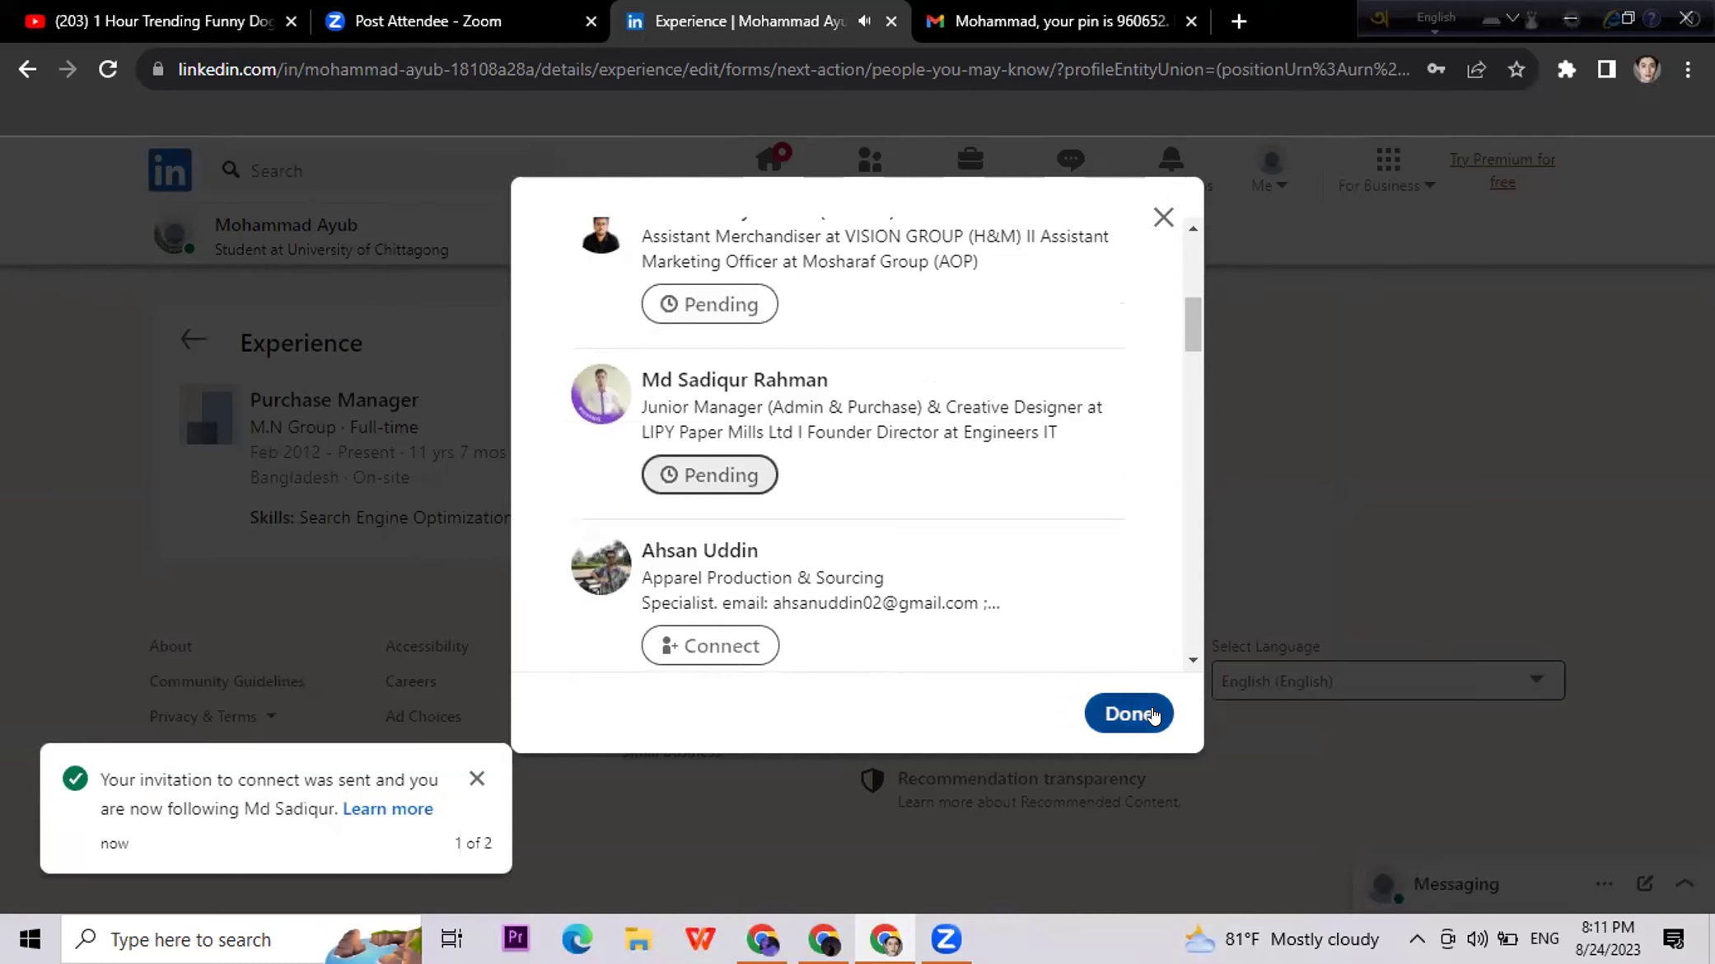
left_click(1128, 715)
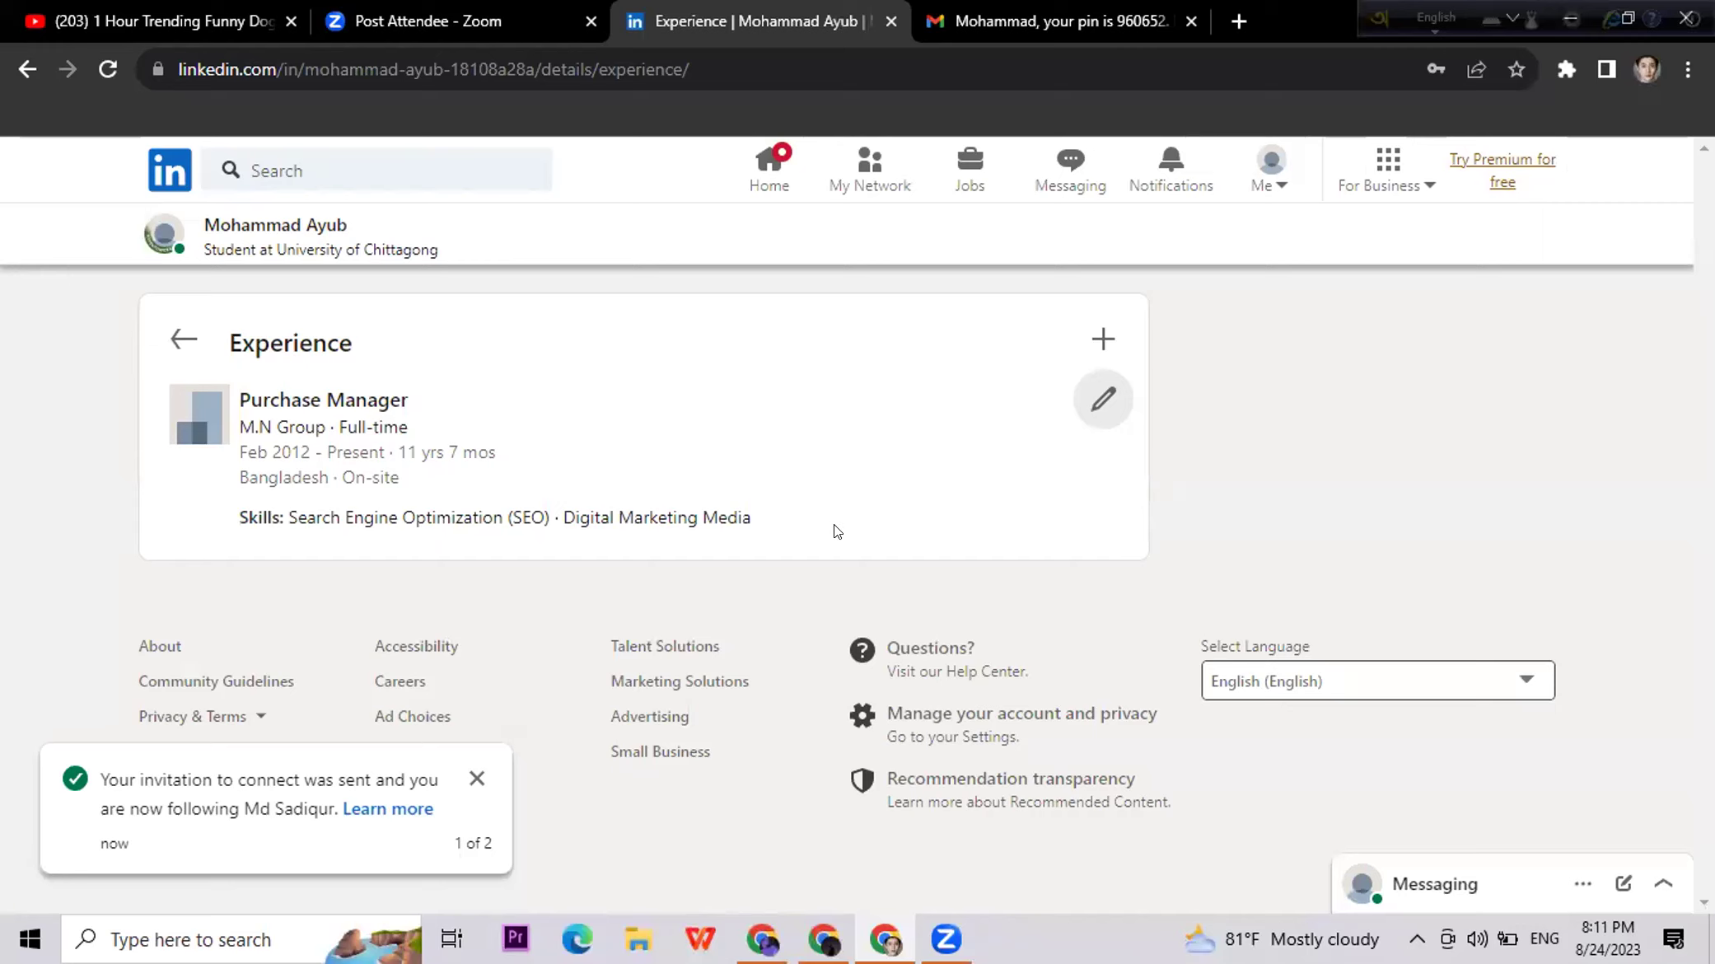
left_click(1498, 476)
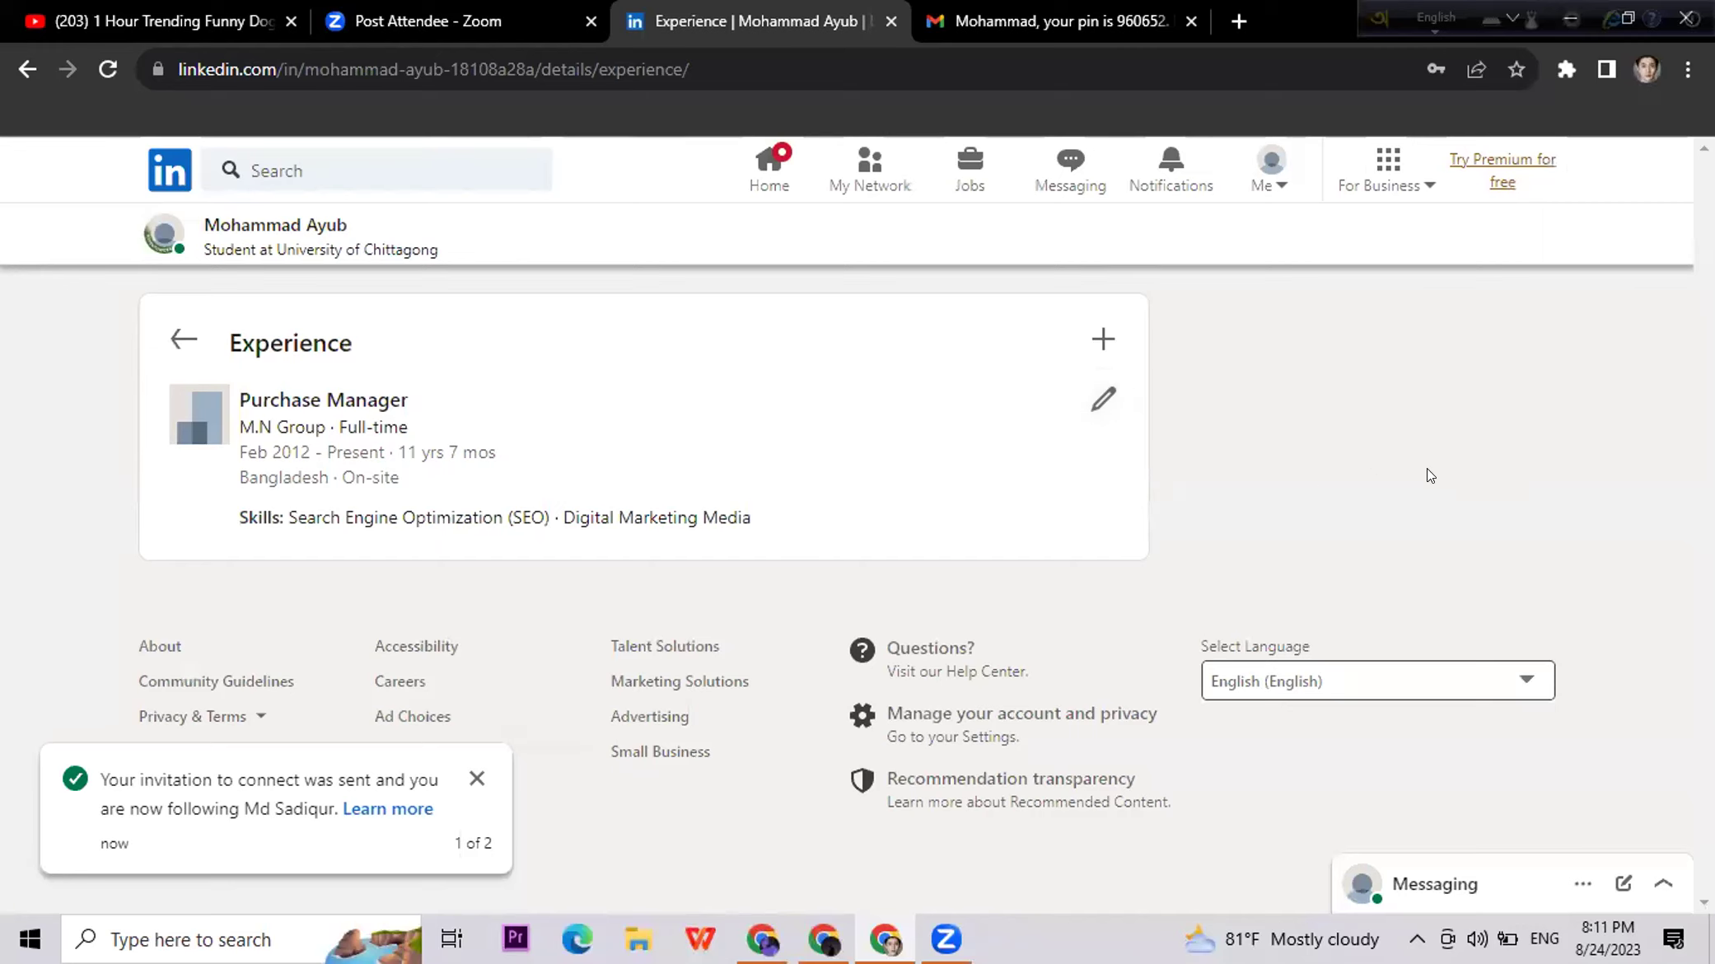
Step: Return to the main profile page and dismiss the connection notifications
left_click(184, 339)
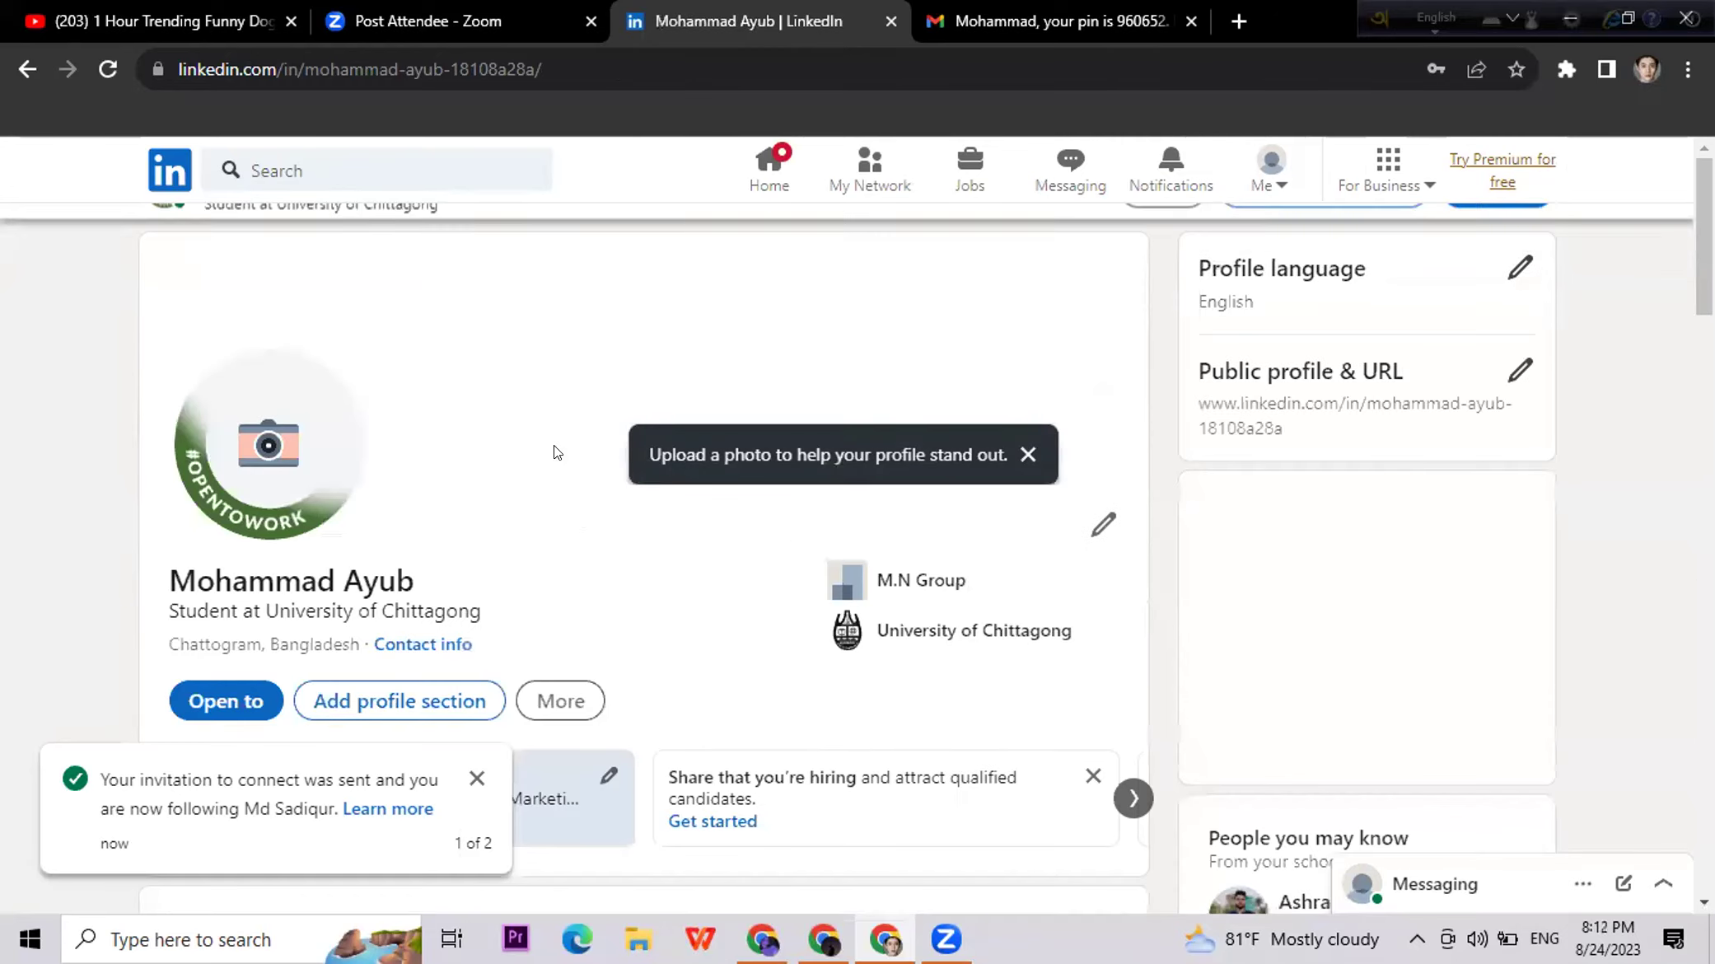
left_click(475, 779)
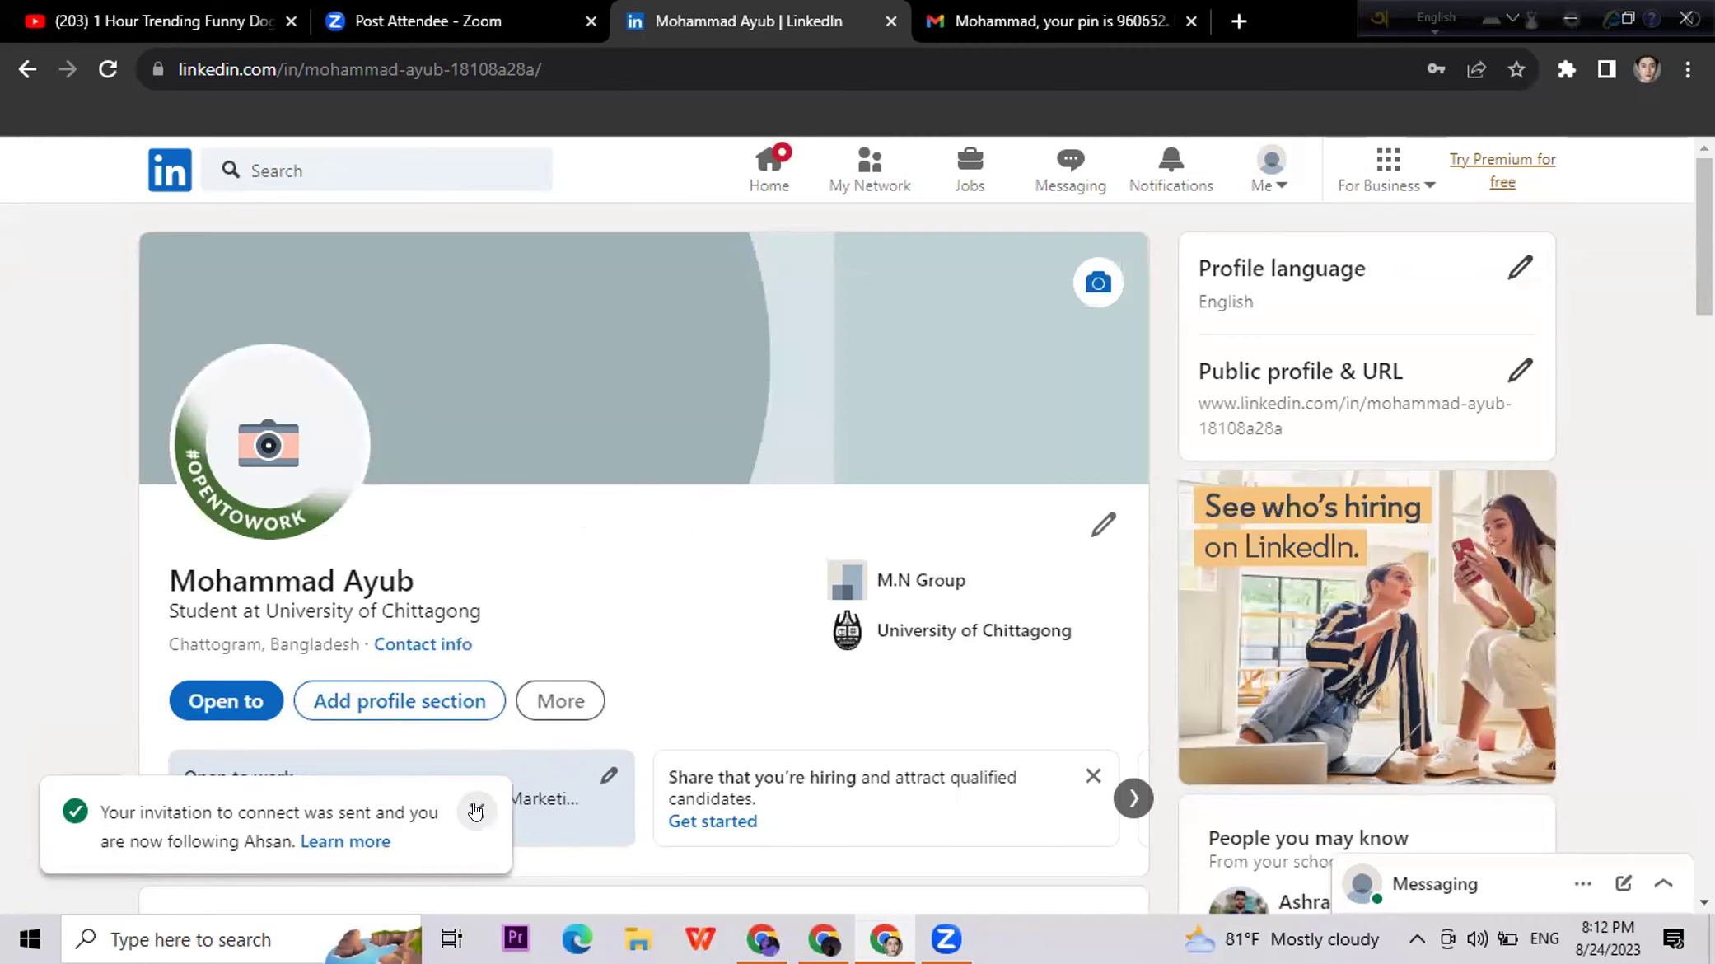
left_click(475, 812)
scroll(618, 527, "down", 1)
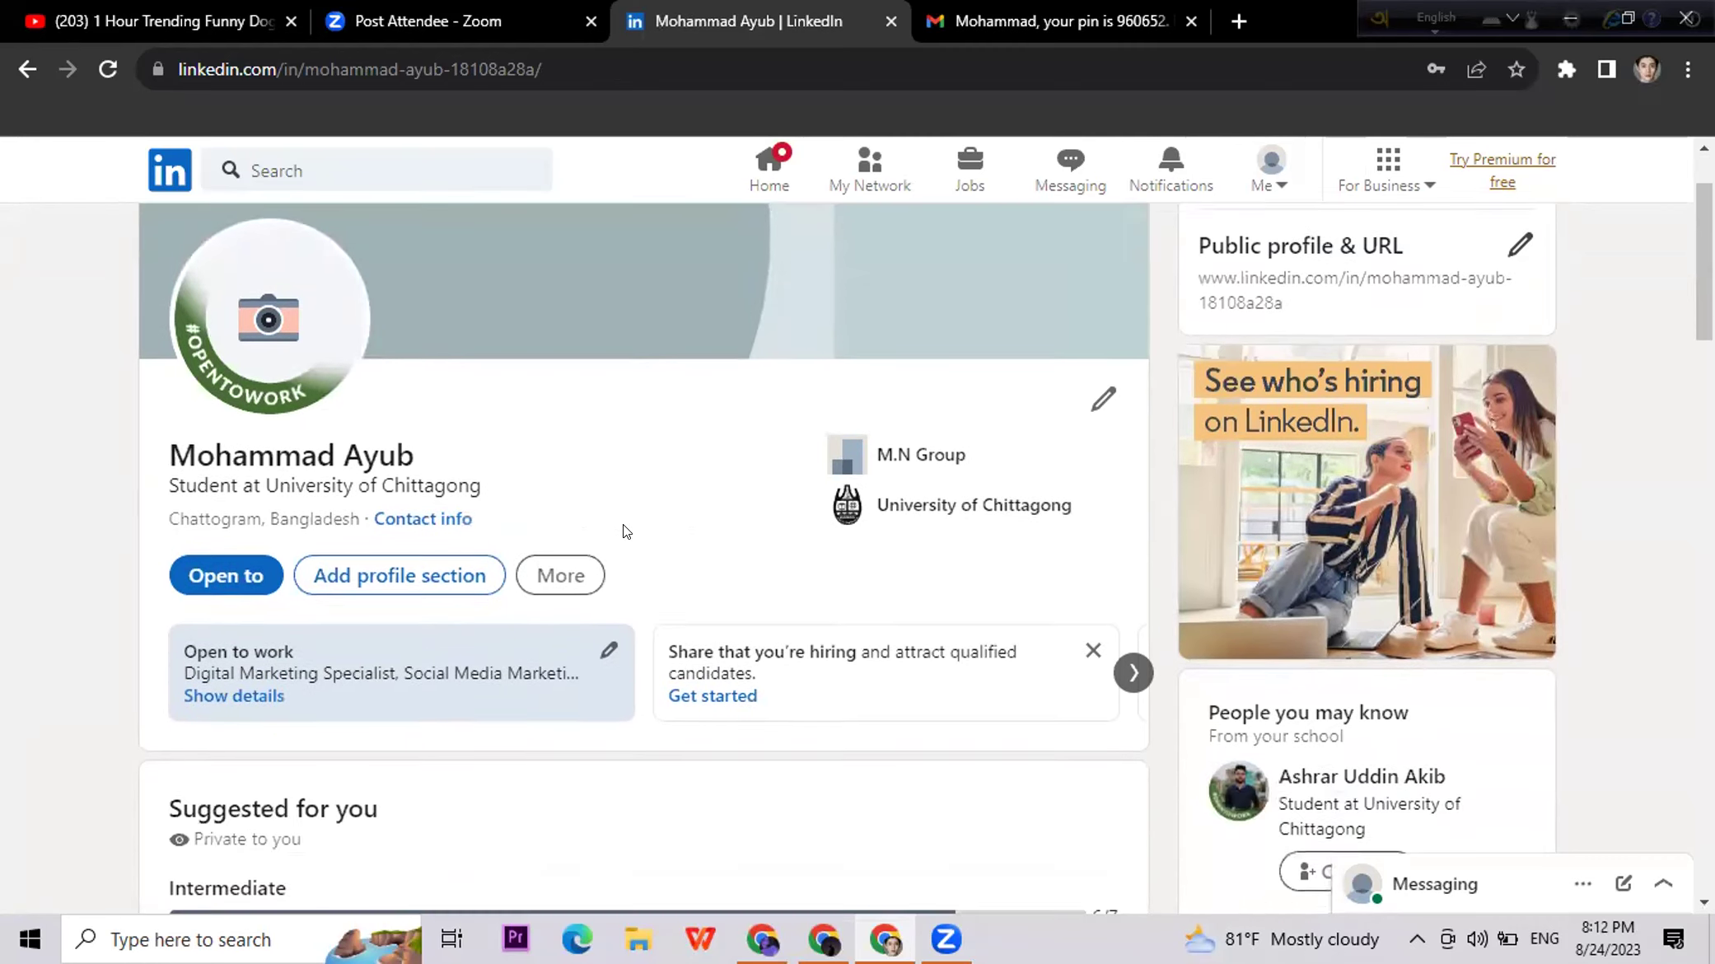
scroll(626, 527, "down", 1)
scroll(665, 565, "down", 2)
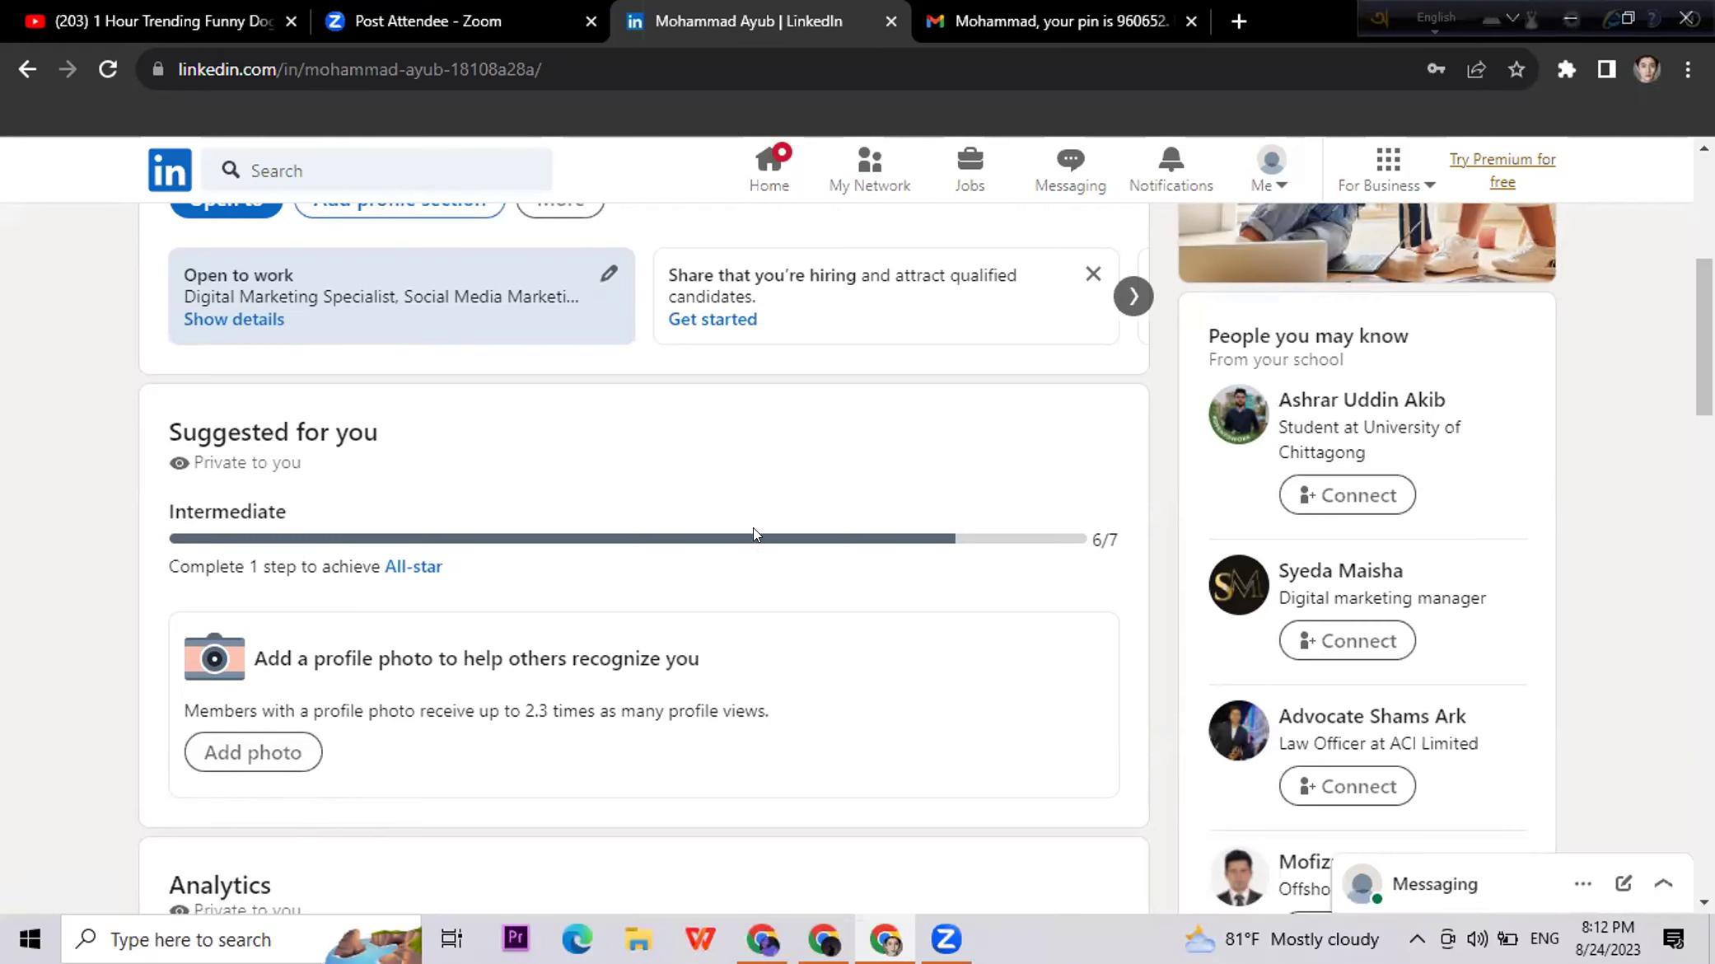
scroll(749, 524, "up", 6)
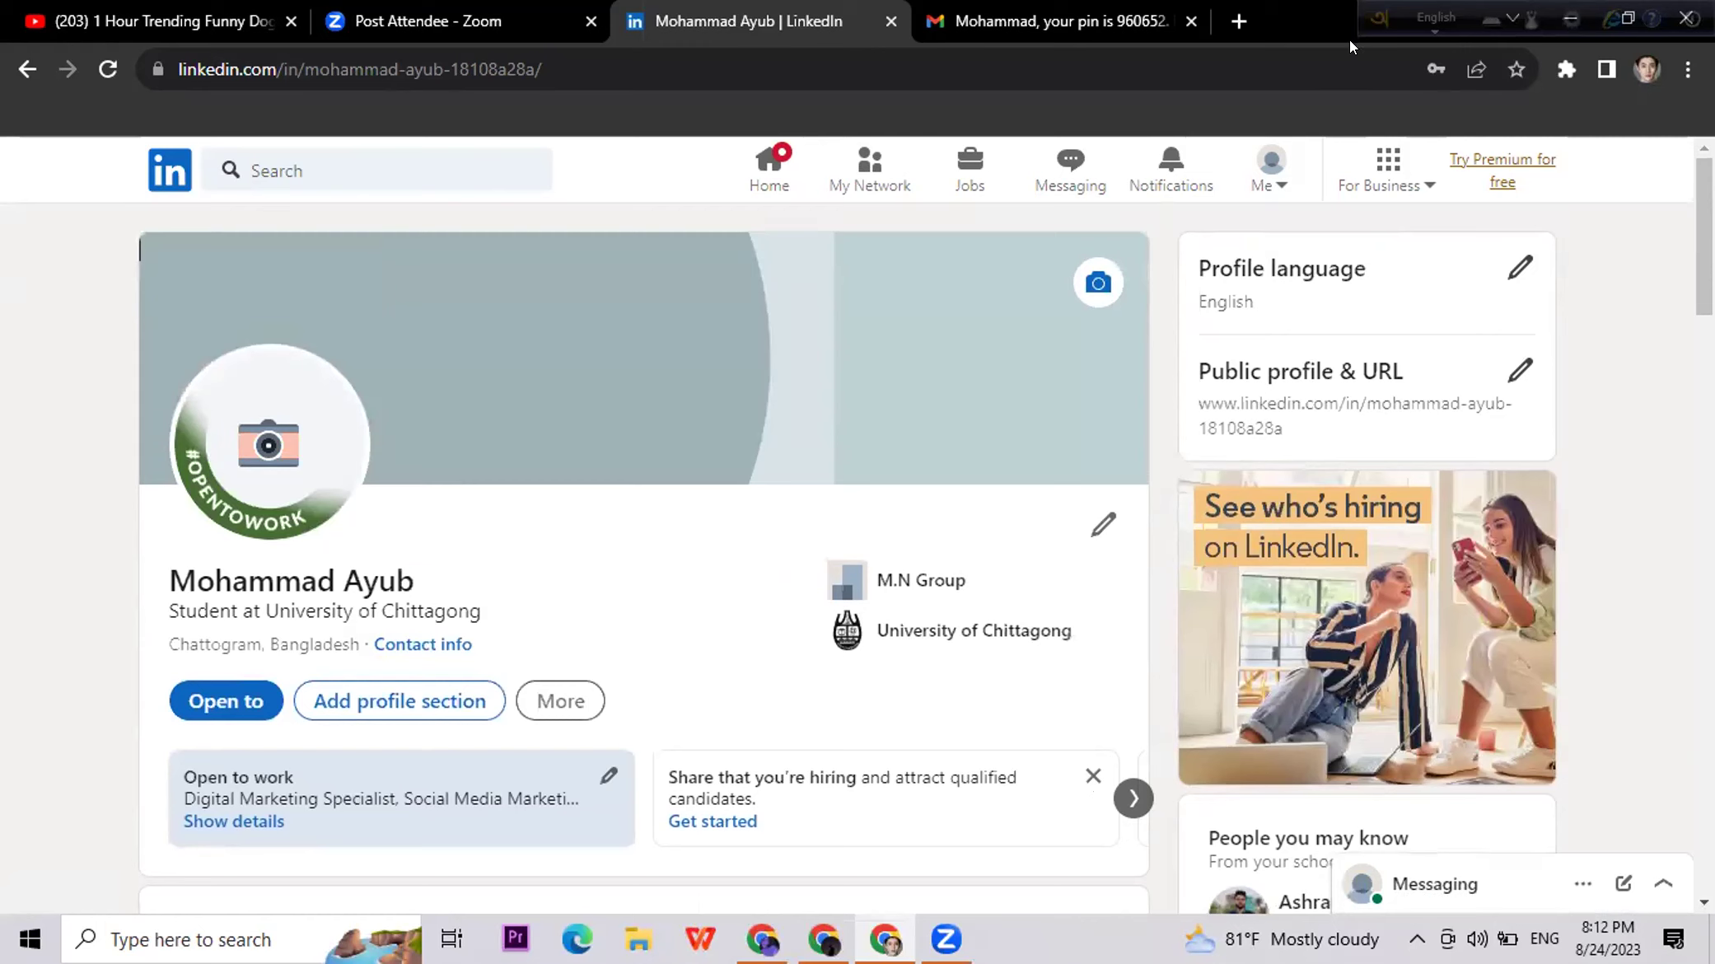
Step: Close the email tab, go to canva.com and sign in with the Google account
left_click(1191, 21)
left_click(939, 21)
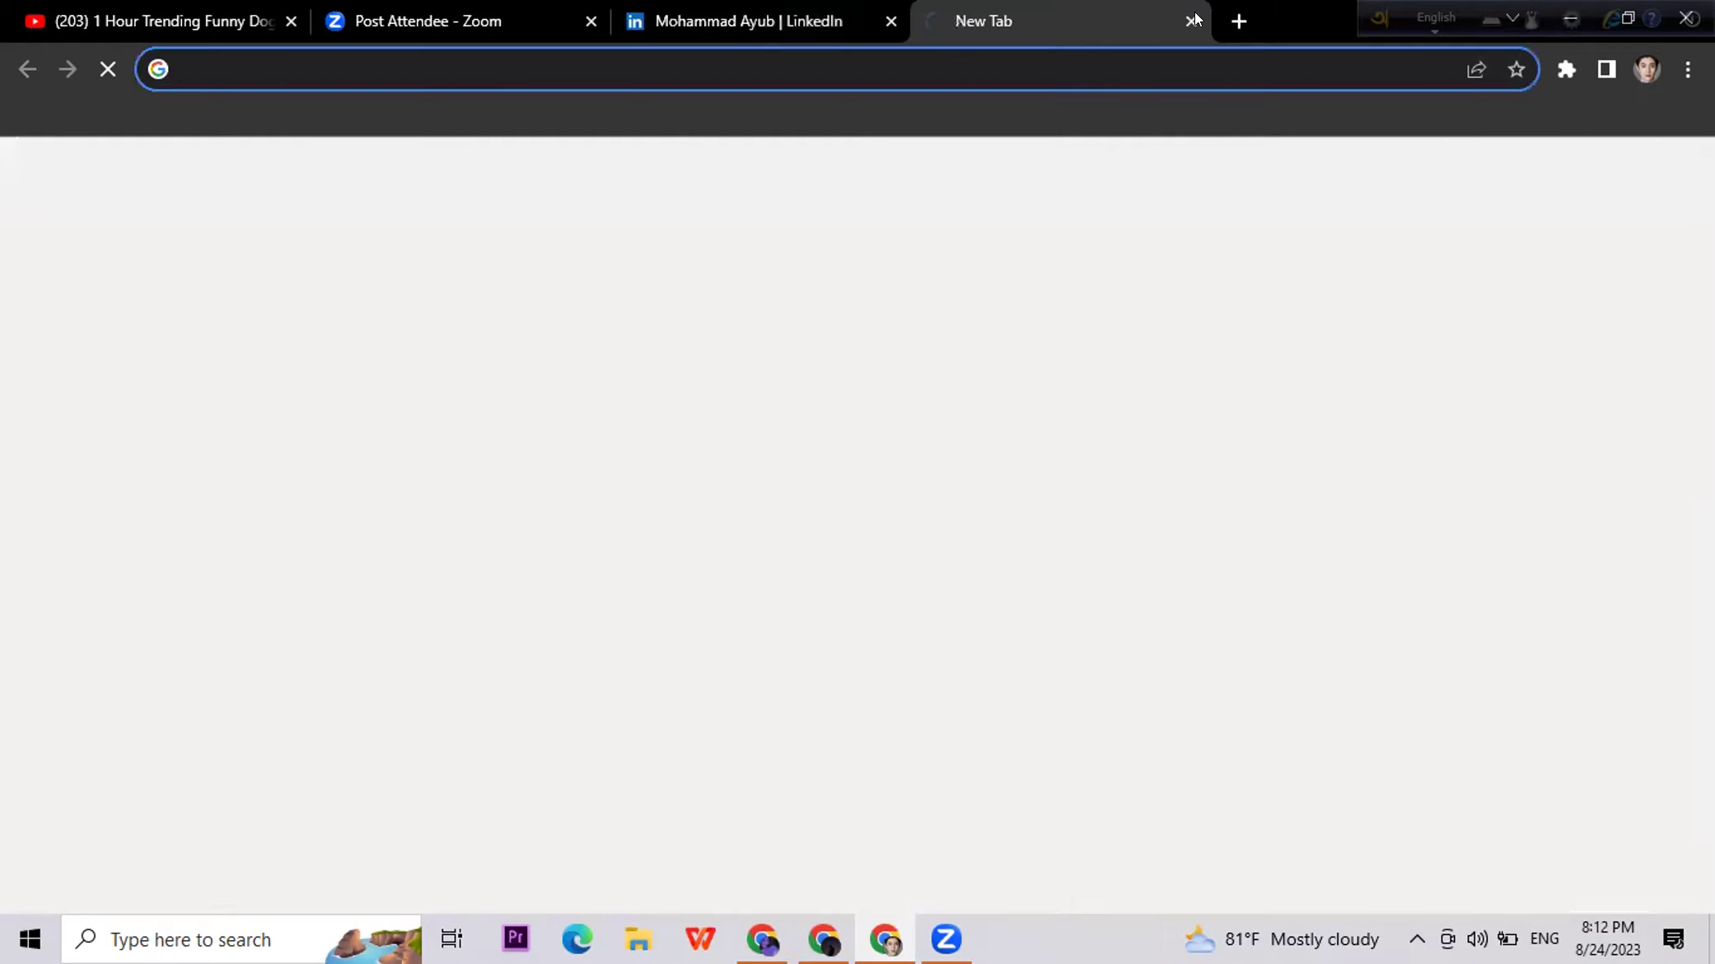
type("canva")
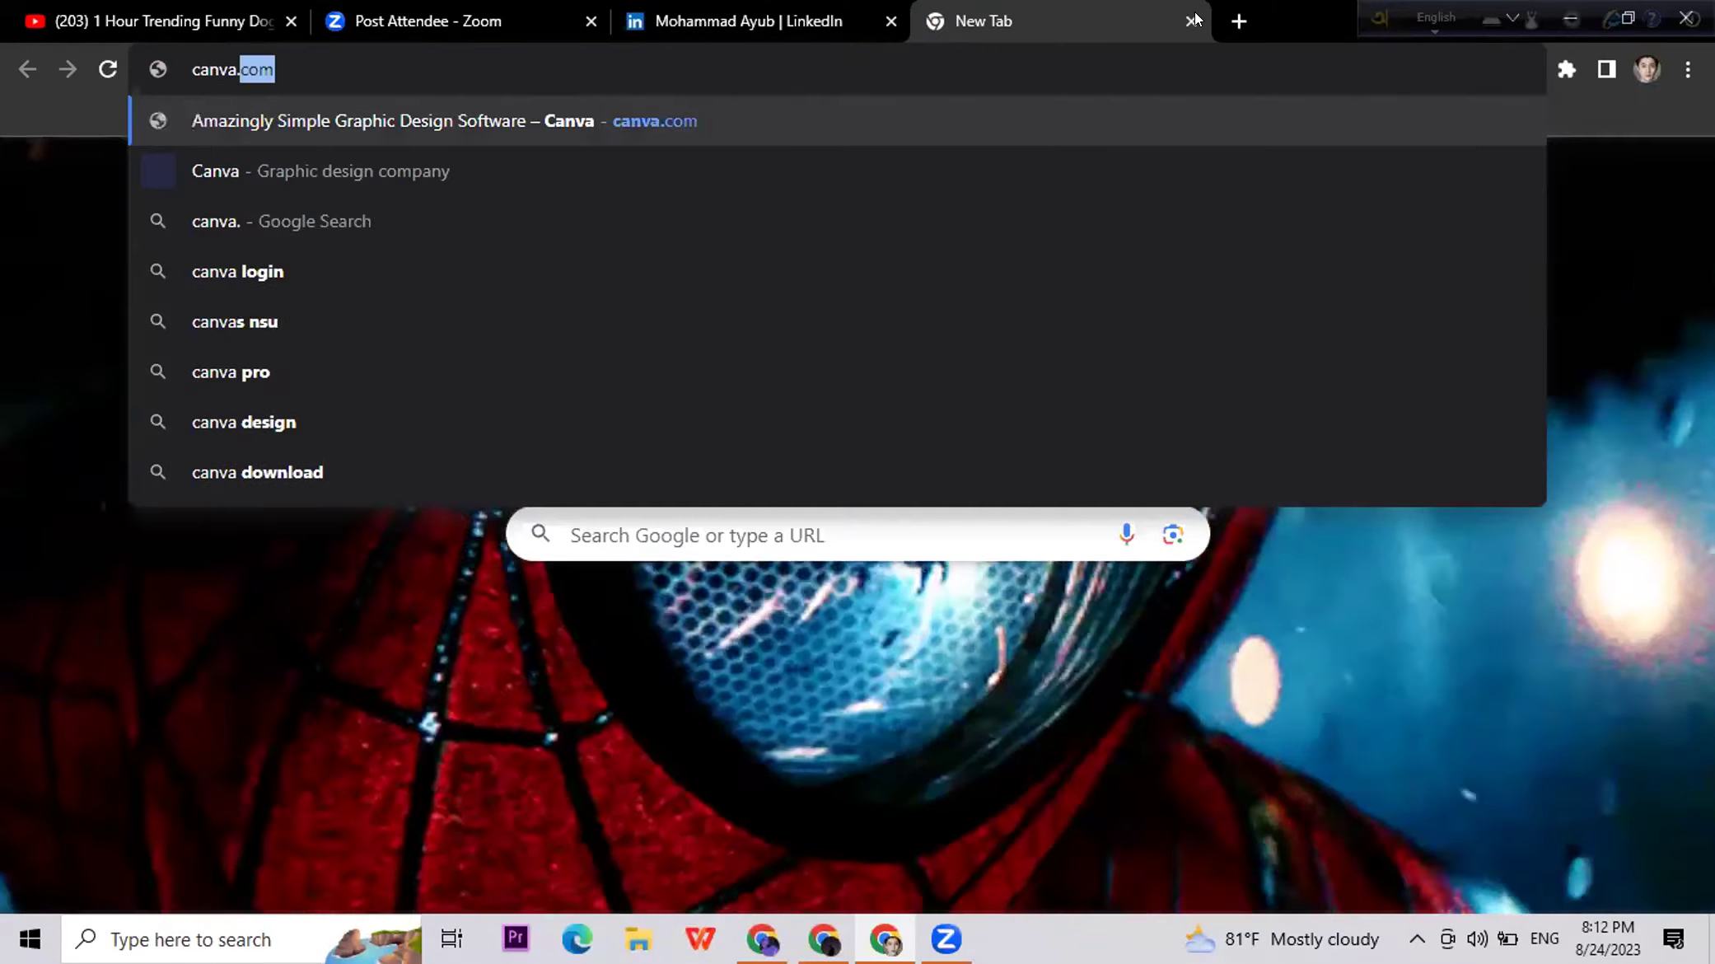
type(".com")
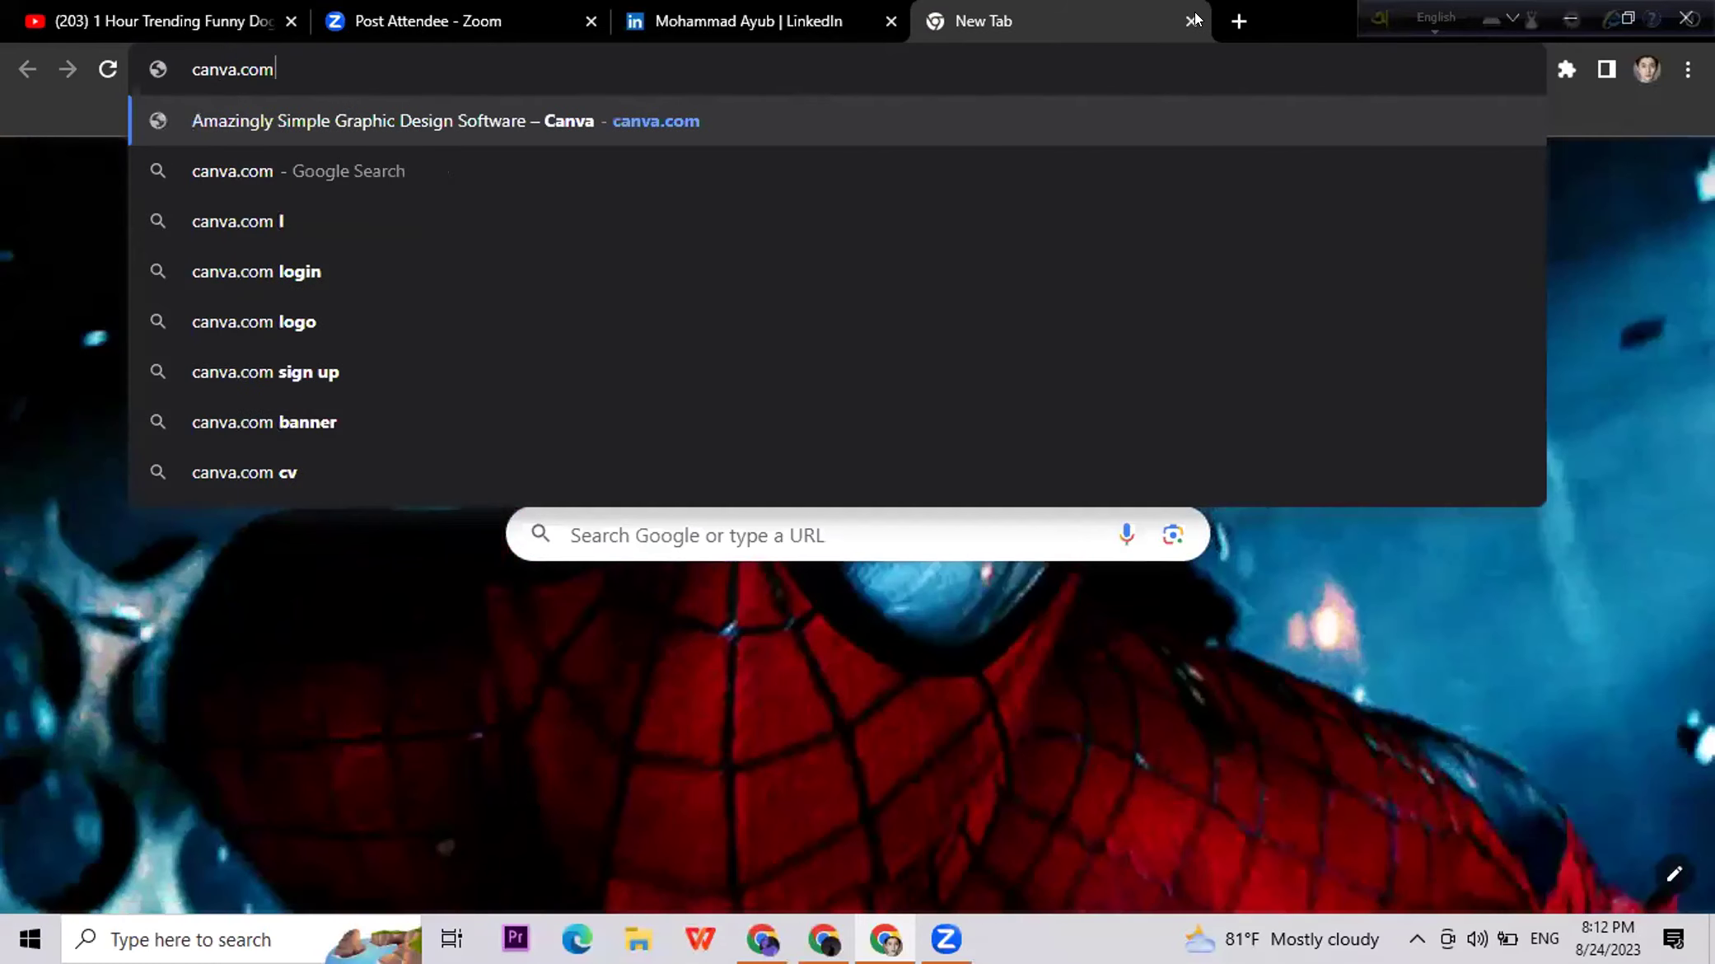
key("Return")
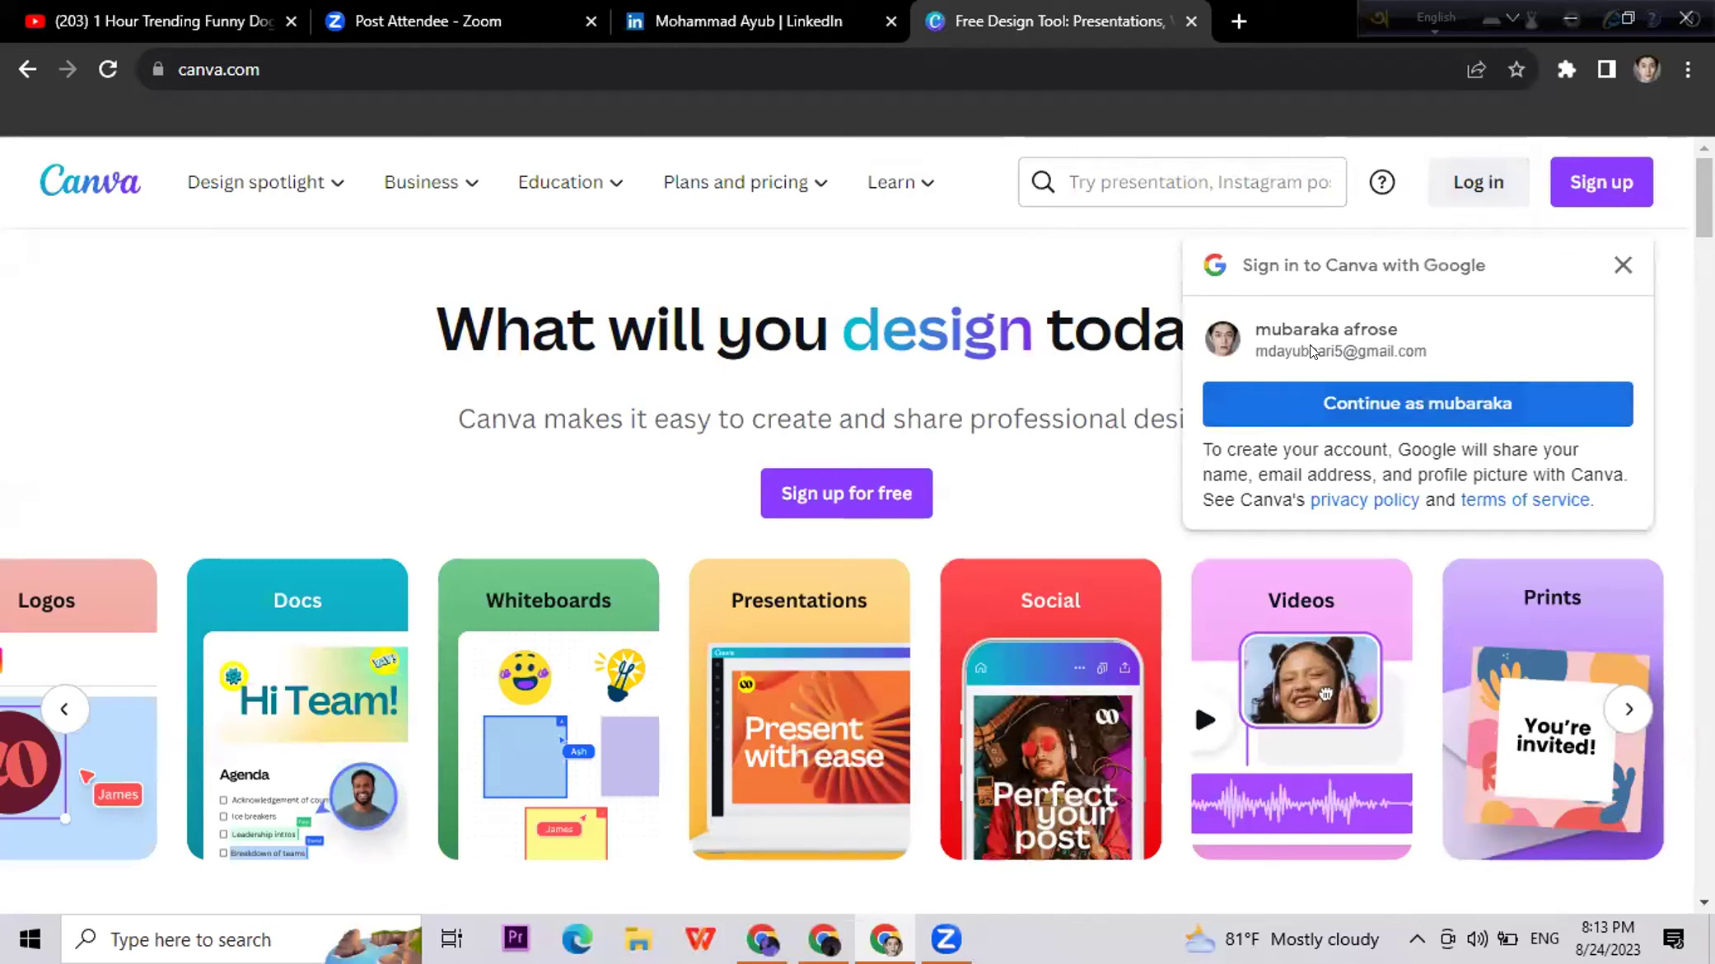
left_click(1392, 409)
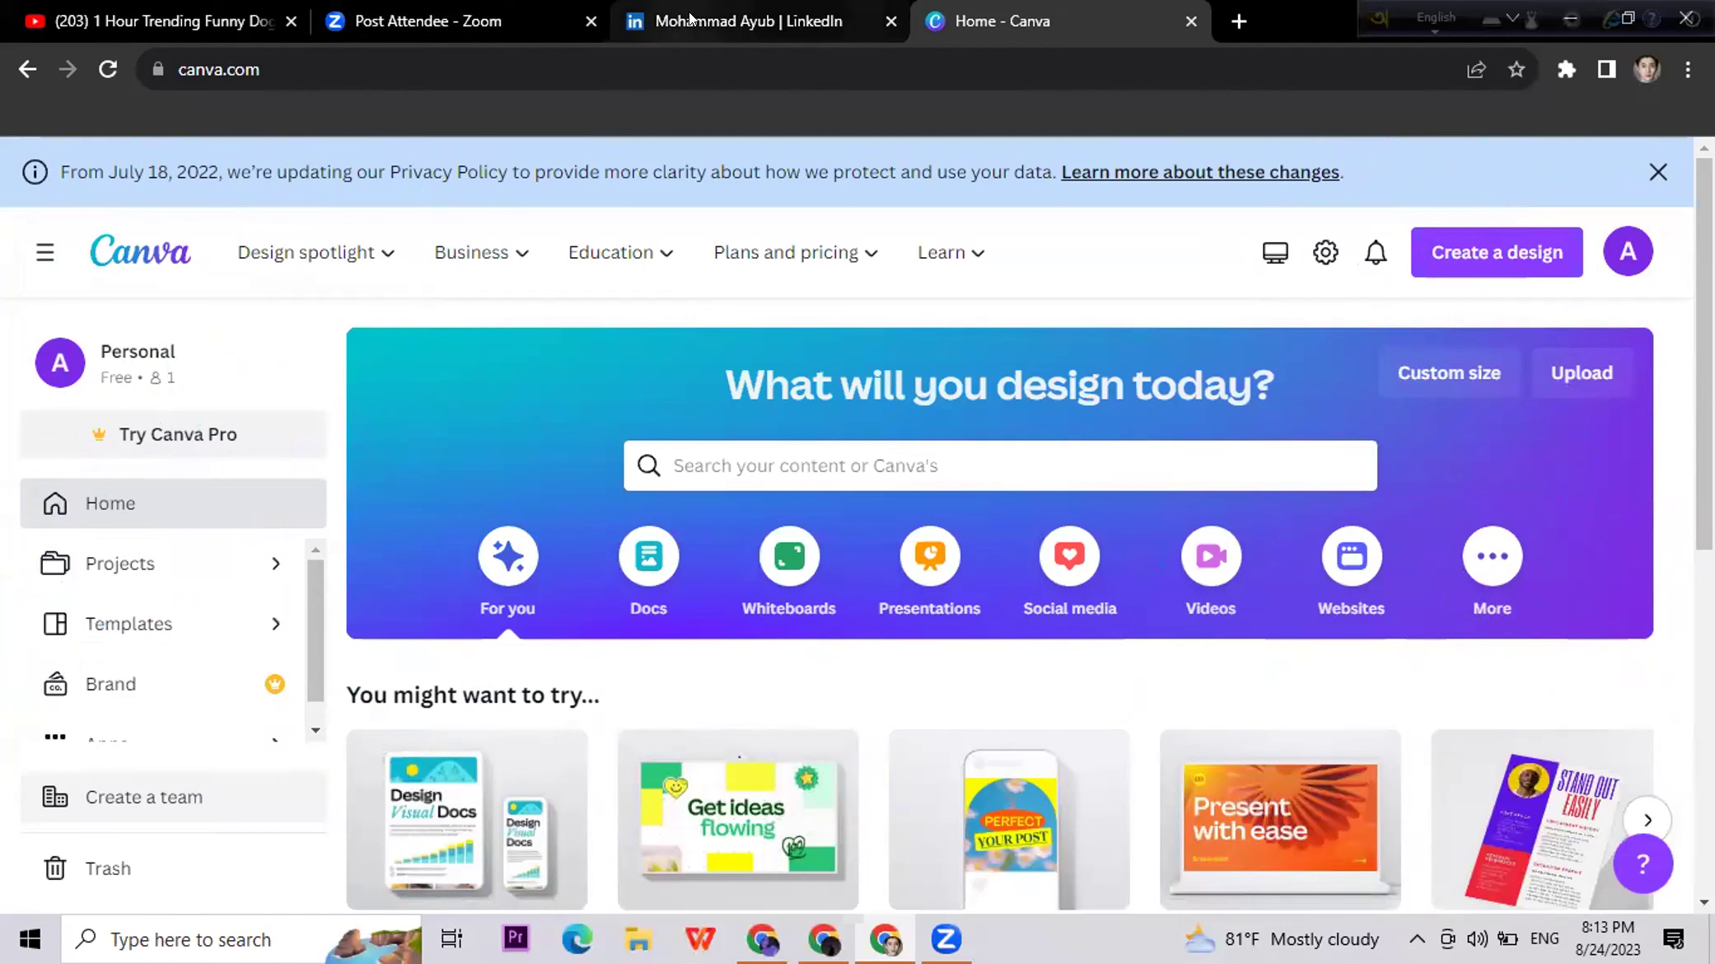
Step: On the LinkedIn profile, start a background photo upload, then cancel it and close the prompt
mouse_move(748, 14)
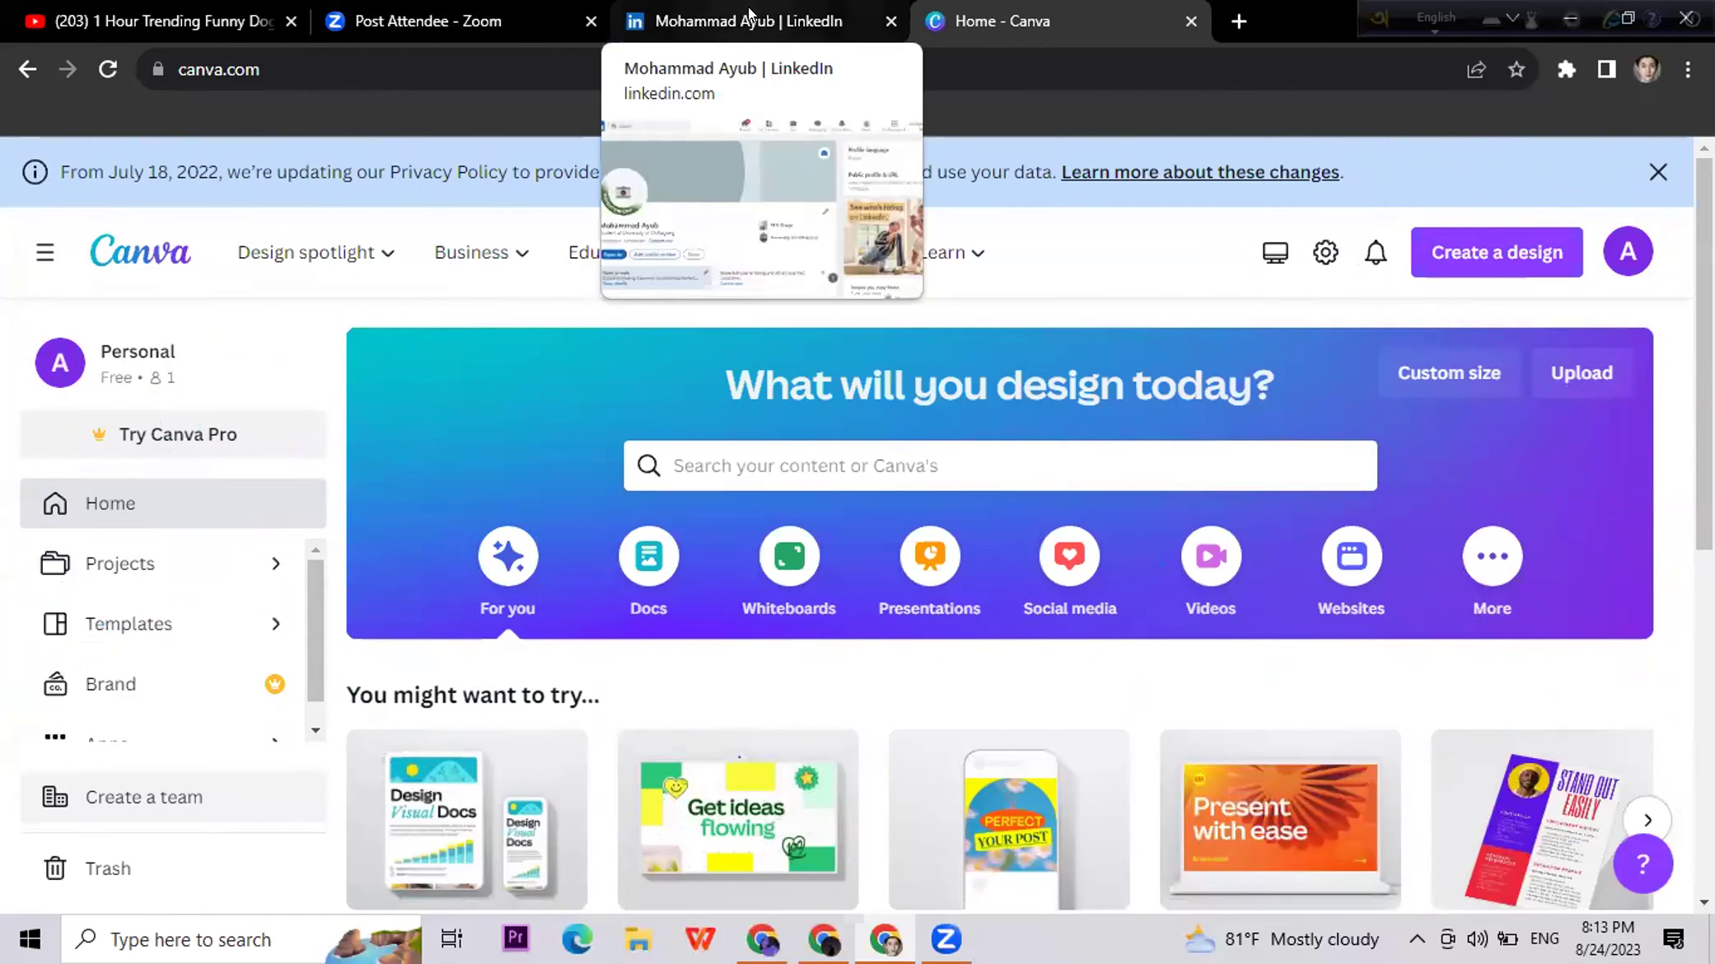
left_click(750, 14)
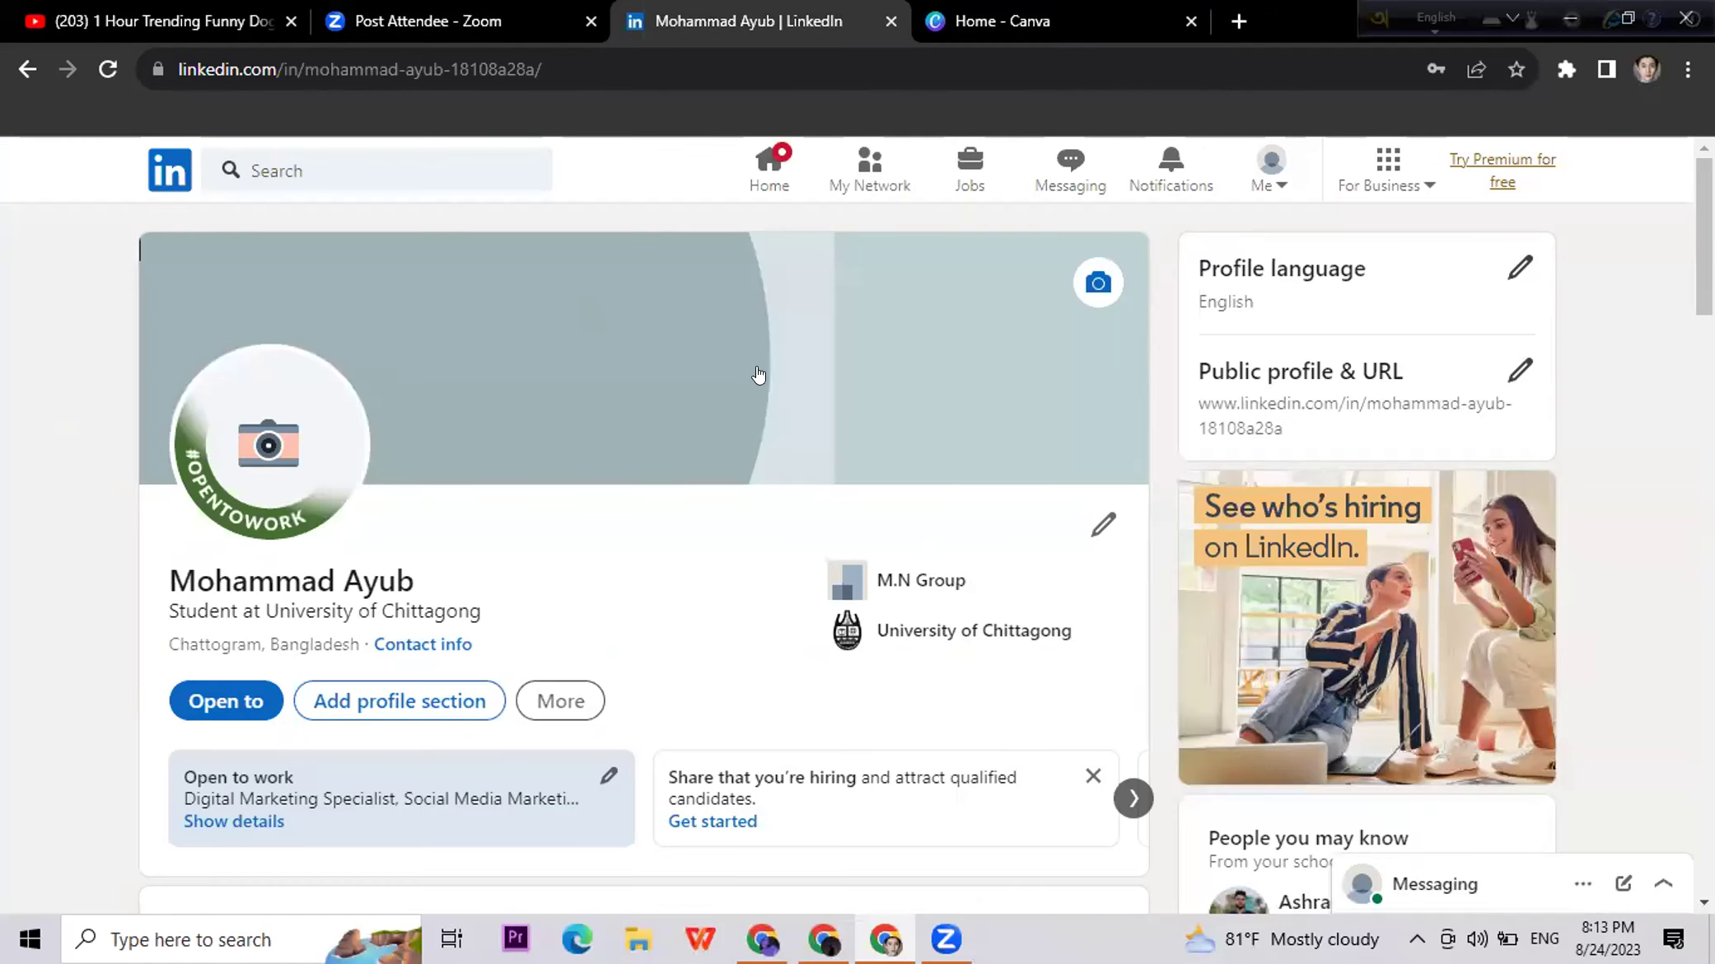
left_click(1093, 286)
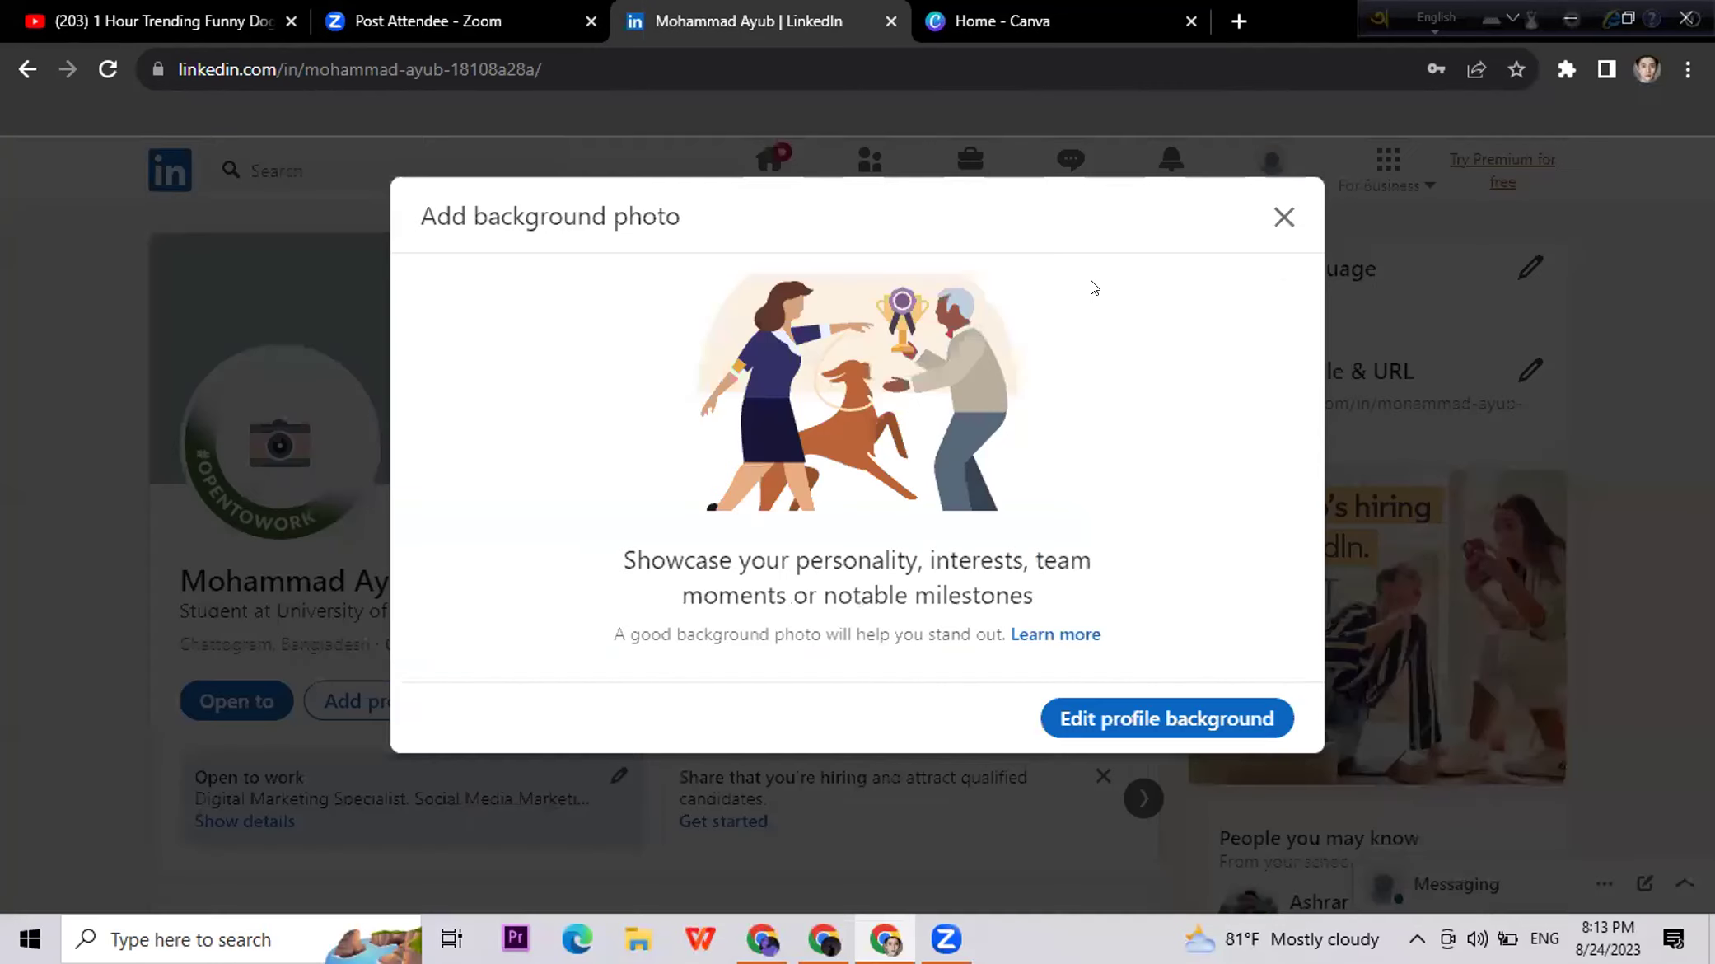
left_click(1130, 716)
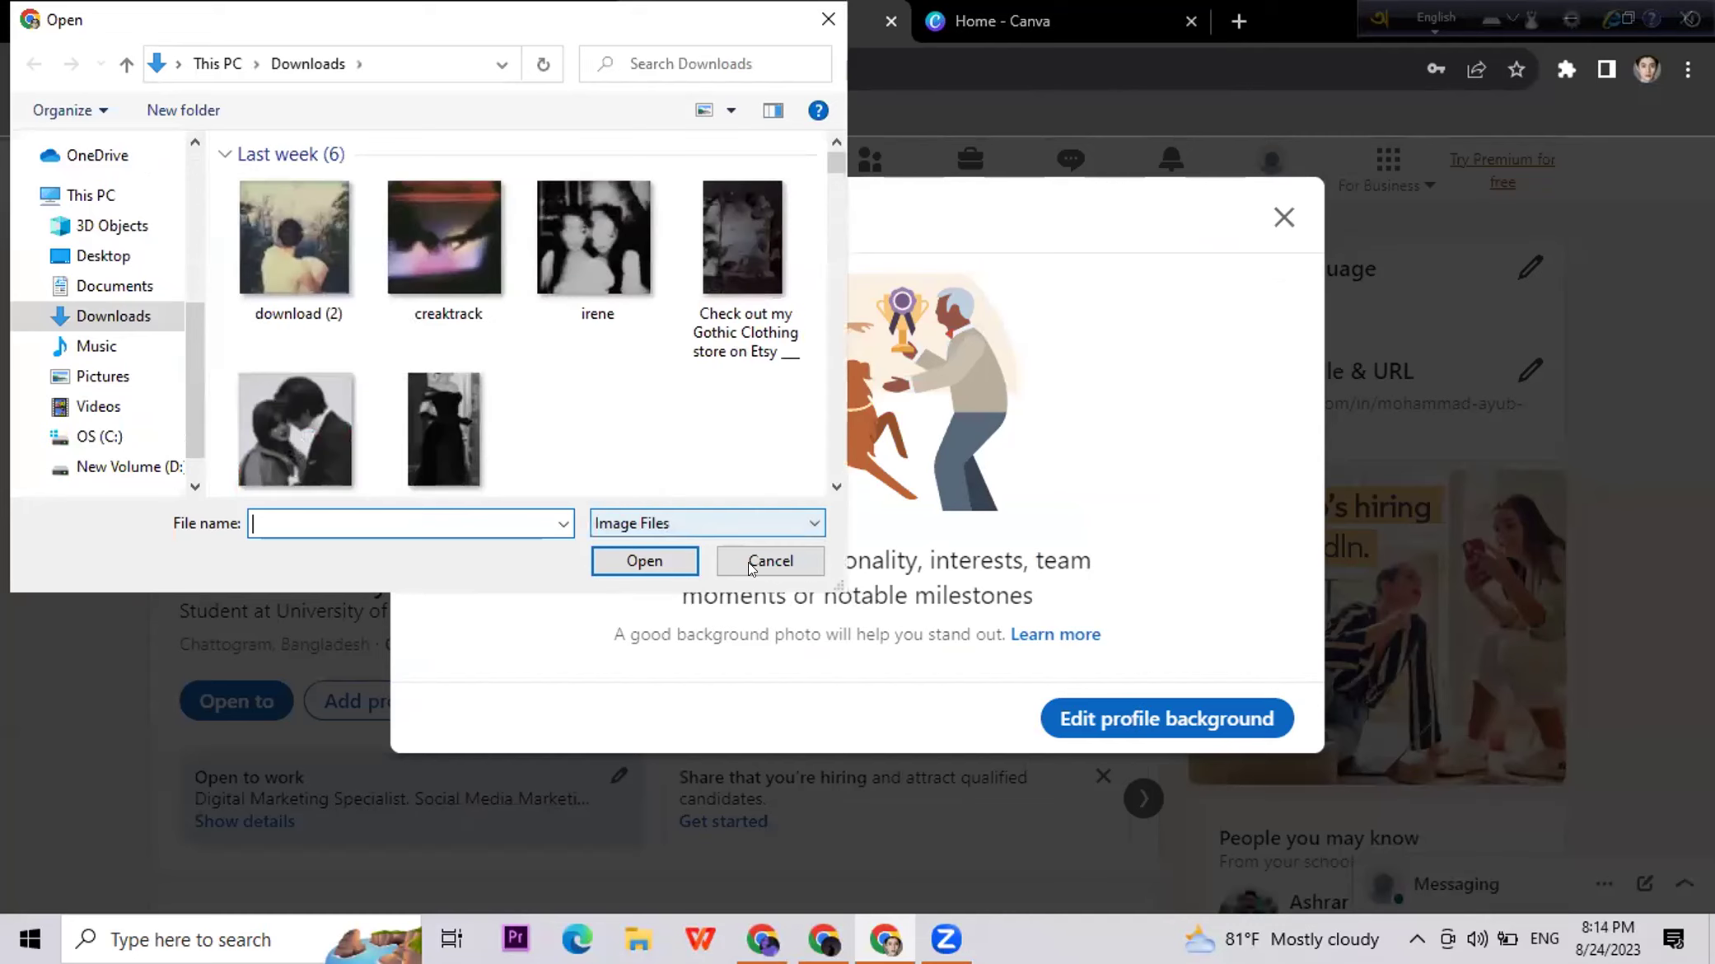
left_click(751, 564)
left_click(1283, 217)
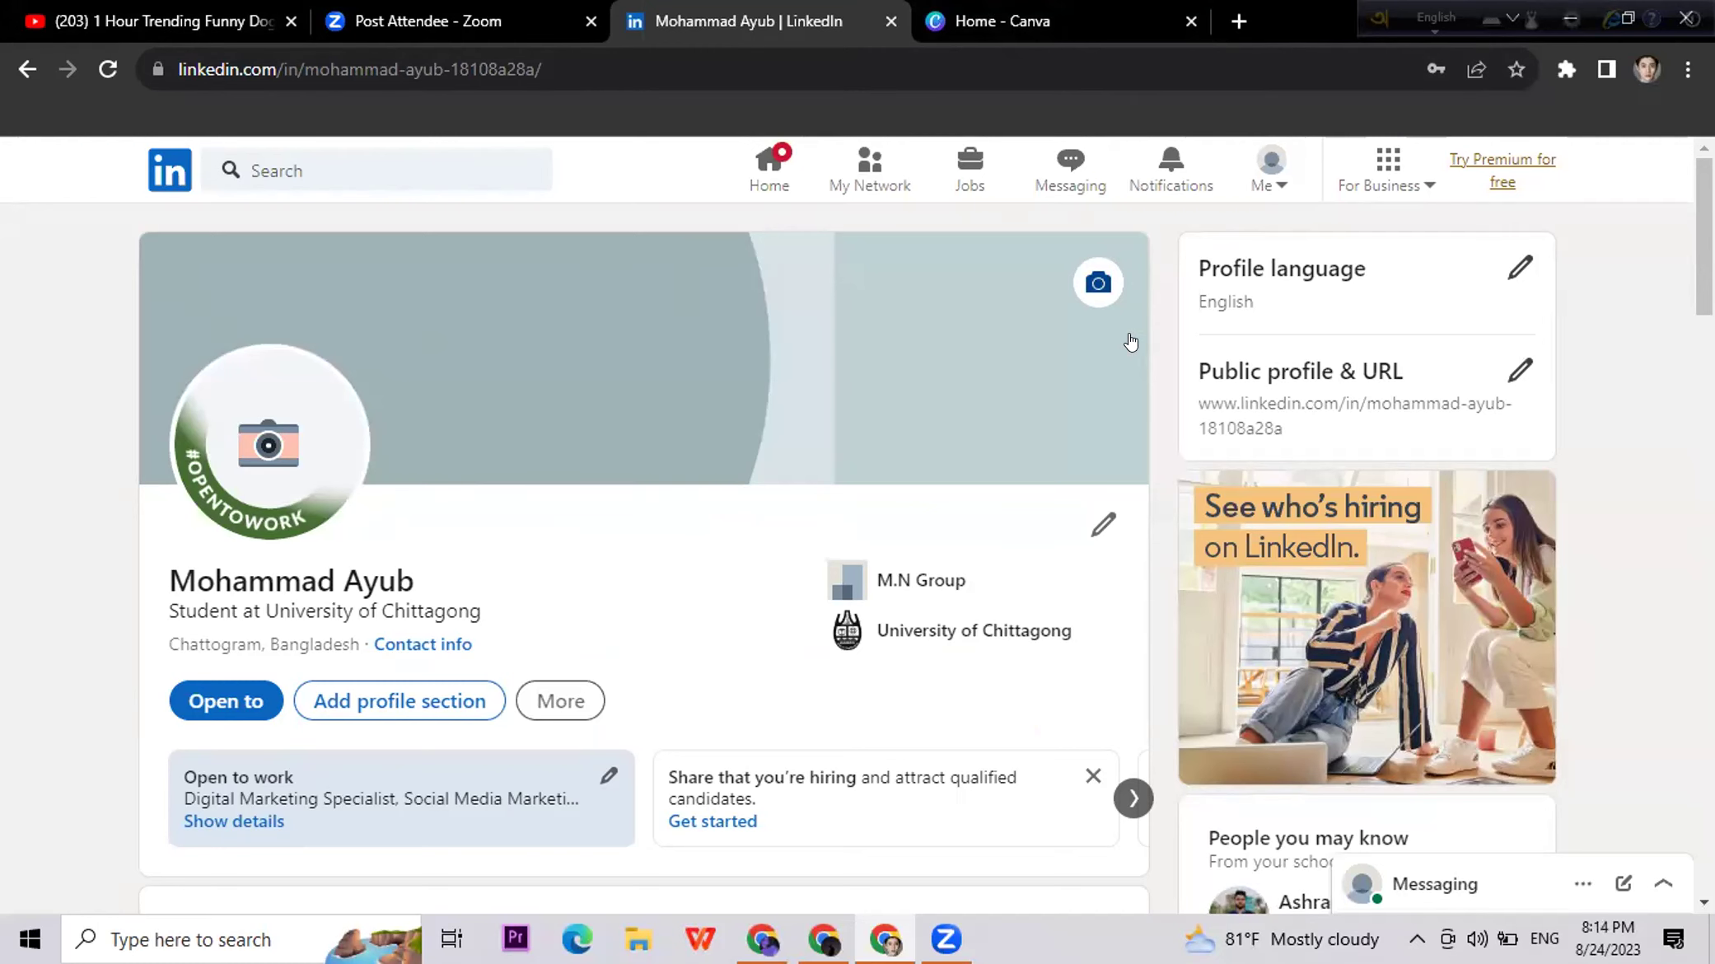
left_click(1238, 23)
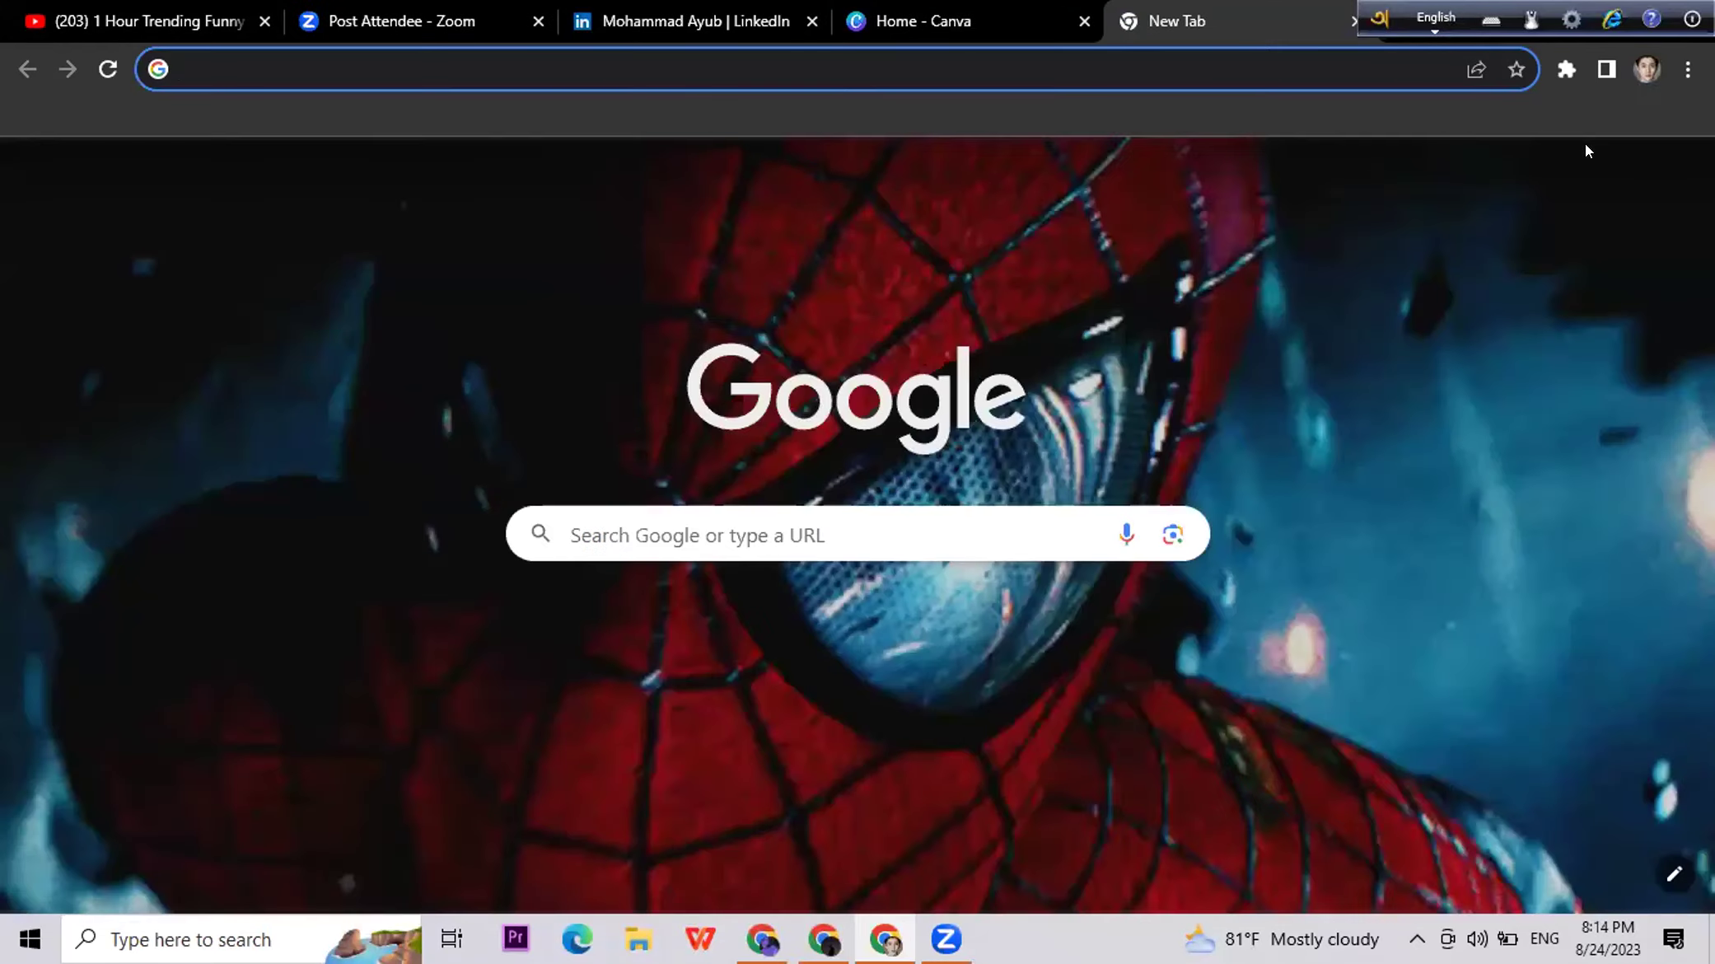
Step: Search Google for 'linkedin cover photo size' to find the 1128×191 pixel size
type("linkedin")
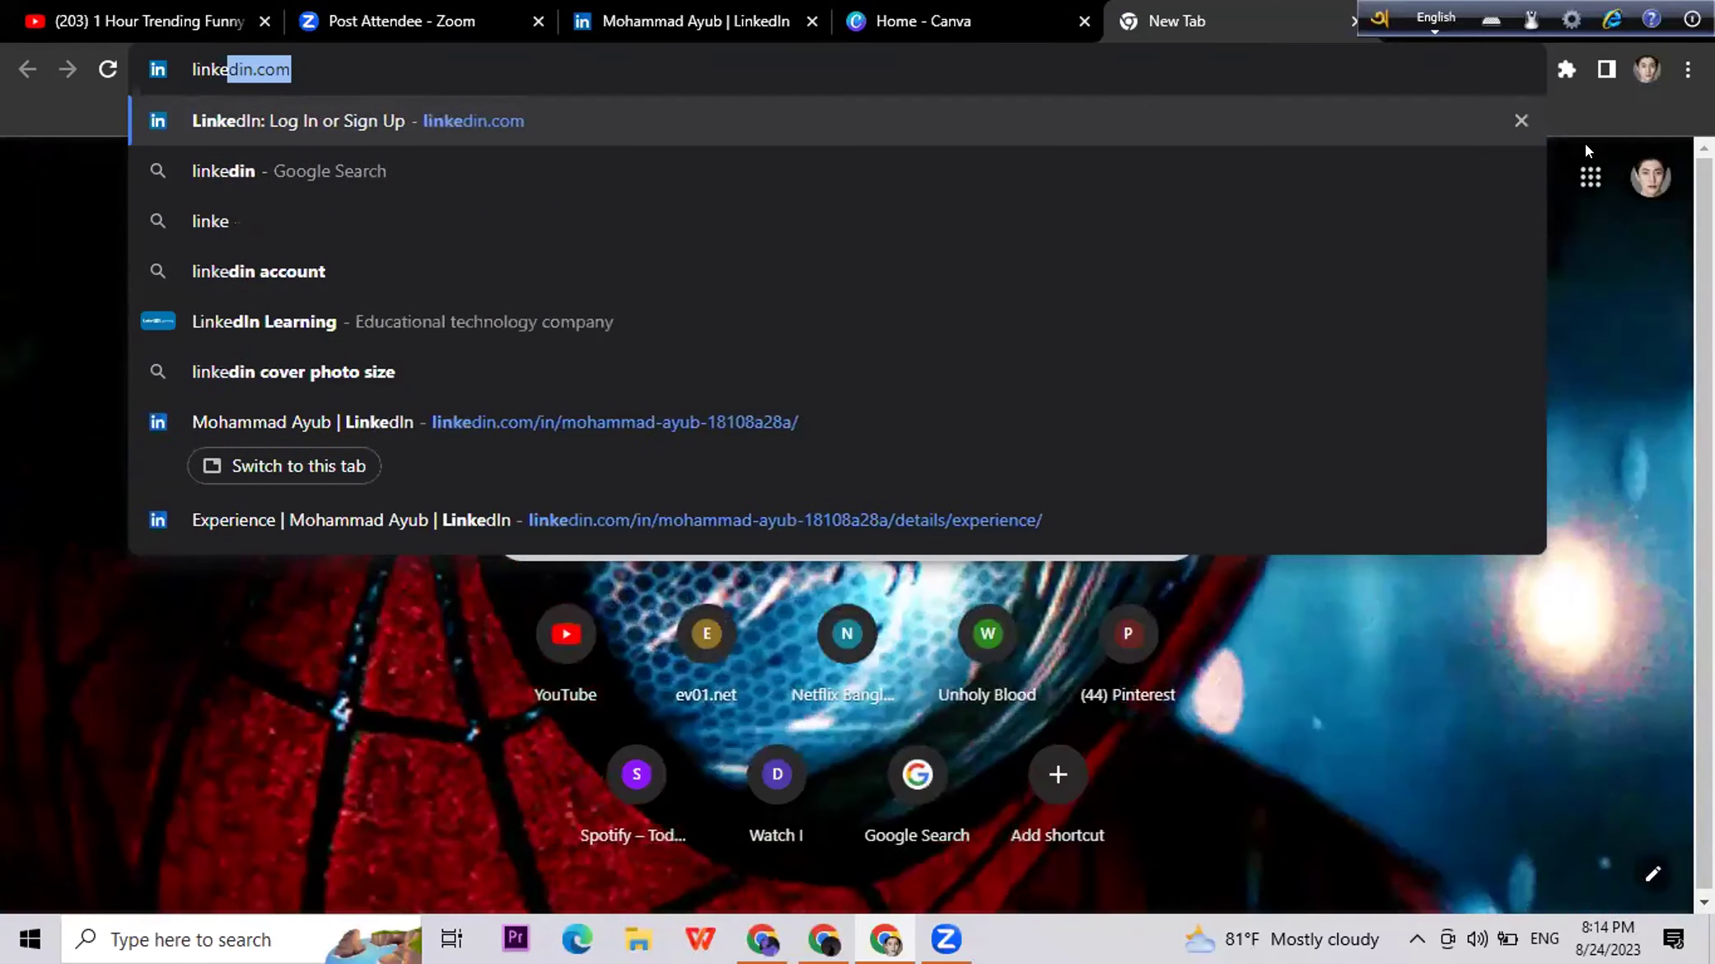
type(" cover")
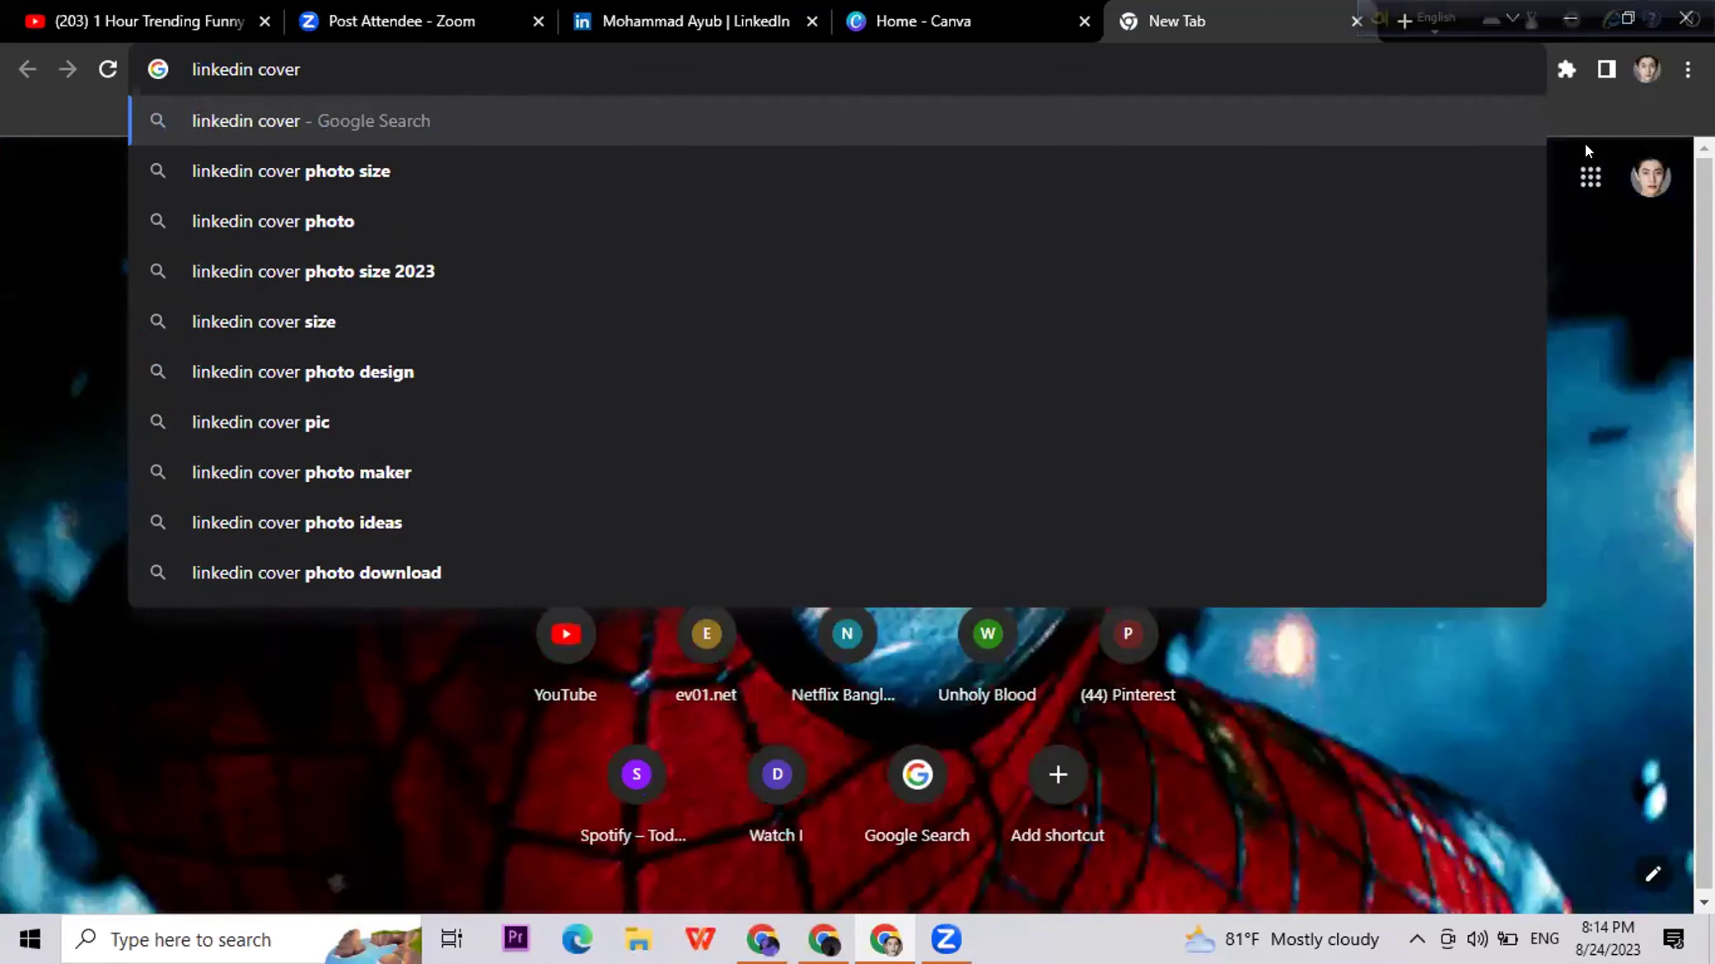
key("Down")
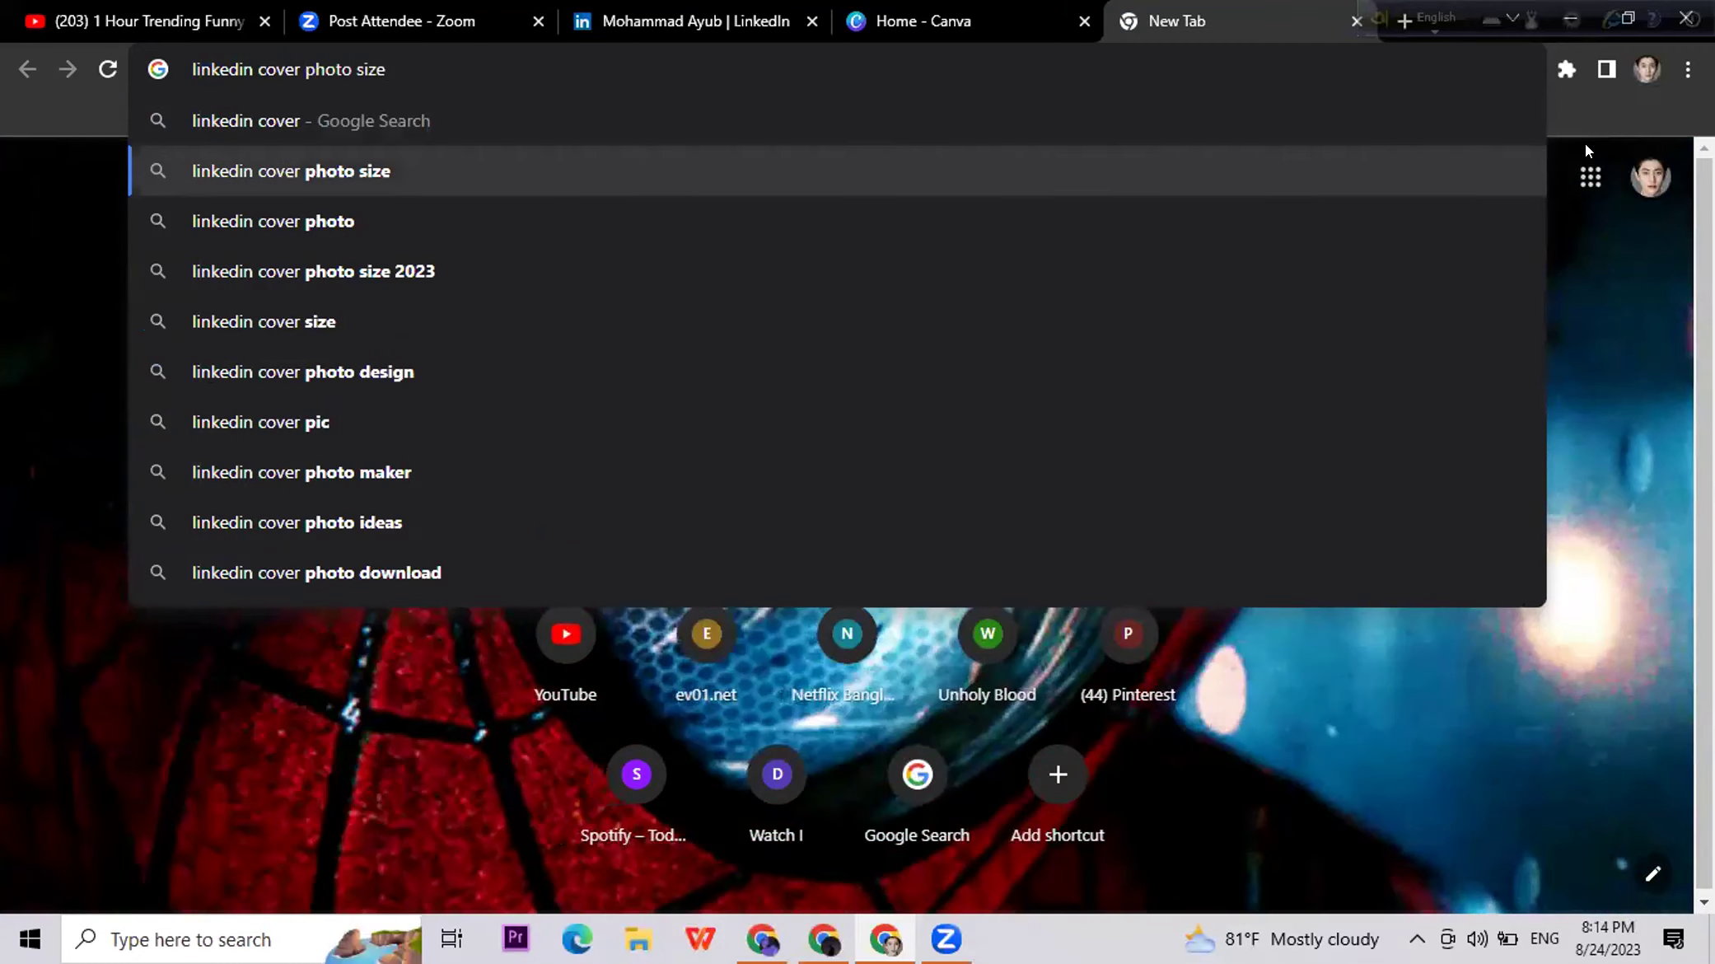
key("Return")
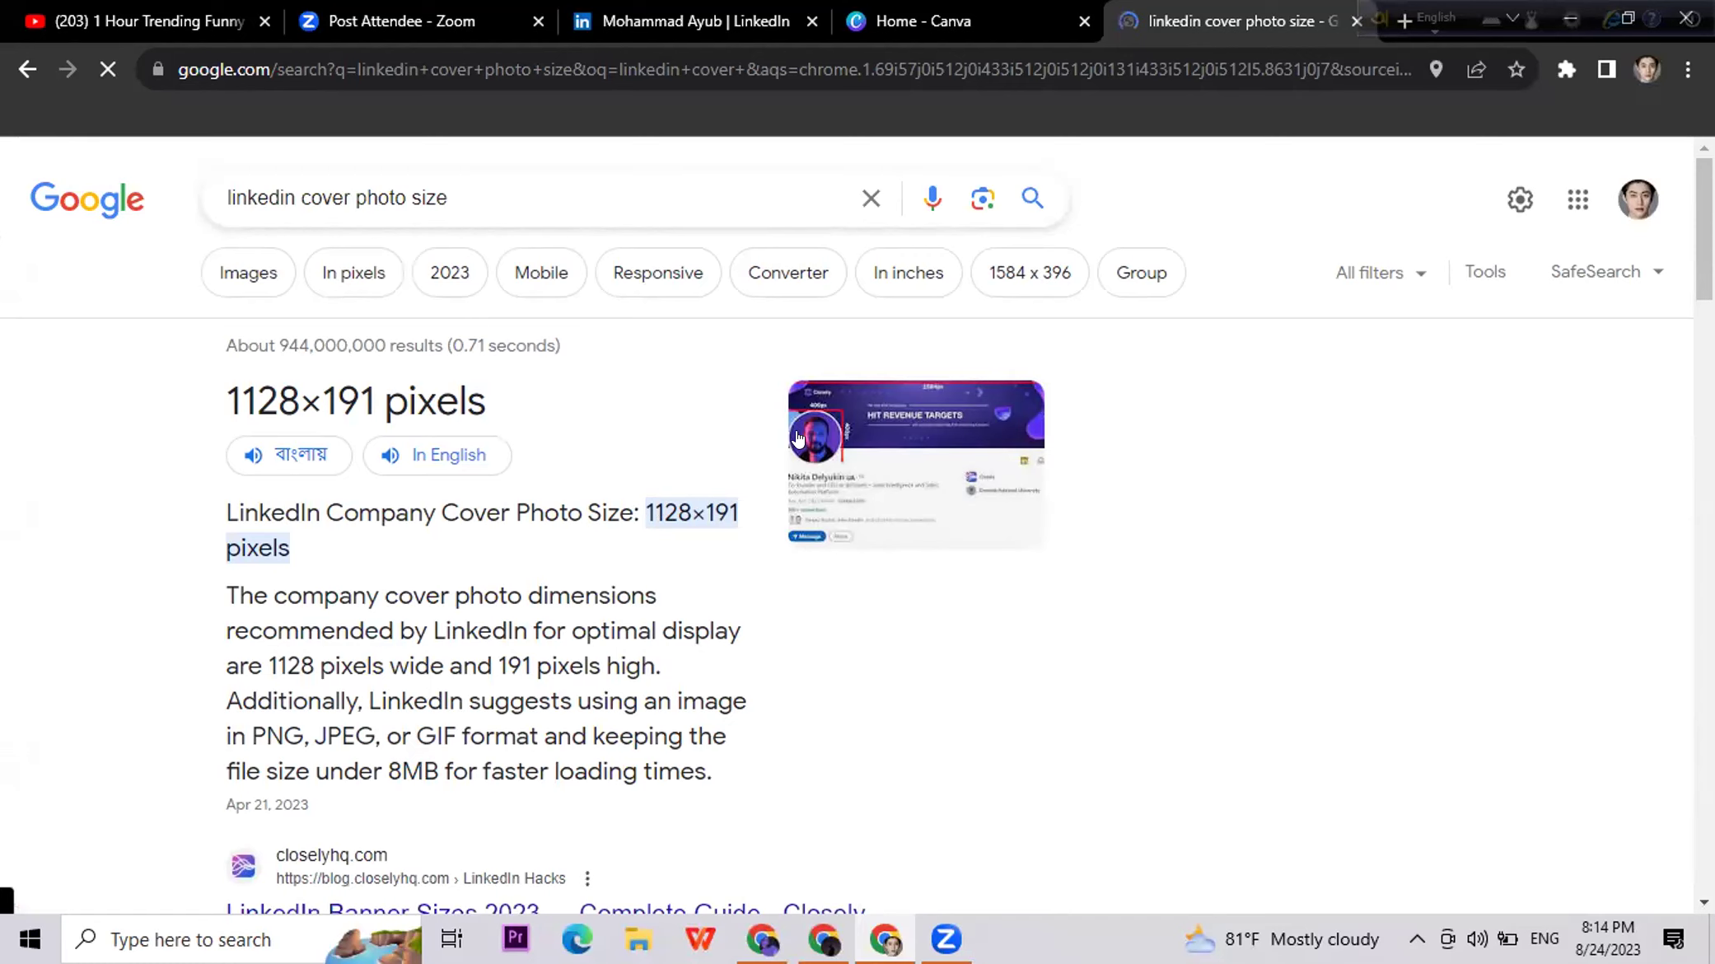
left_click(966, 14)
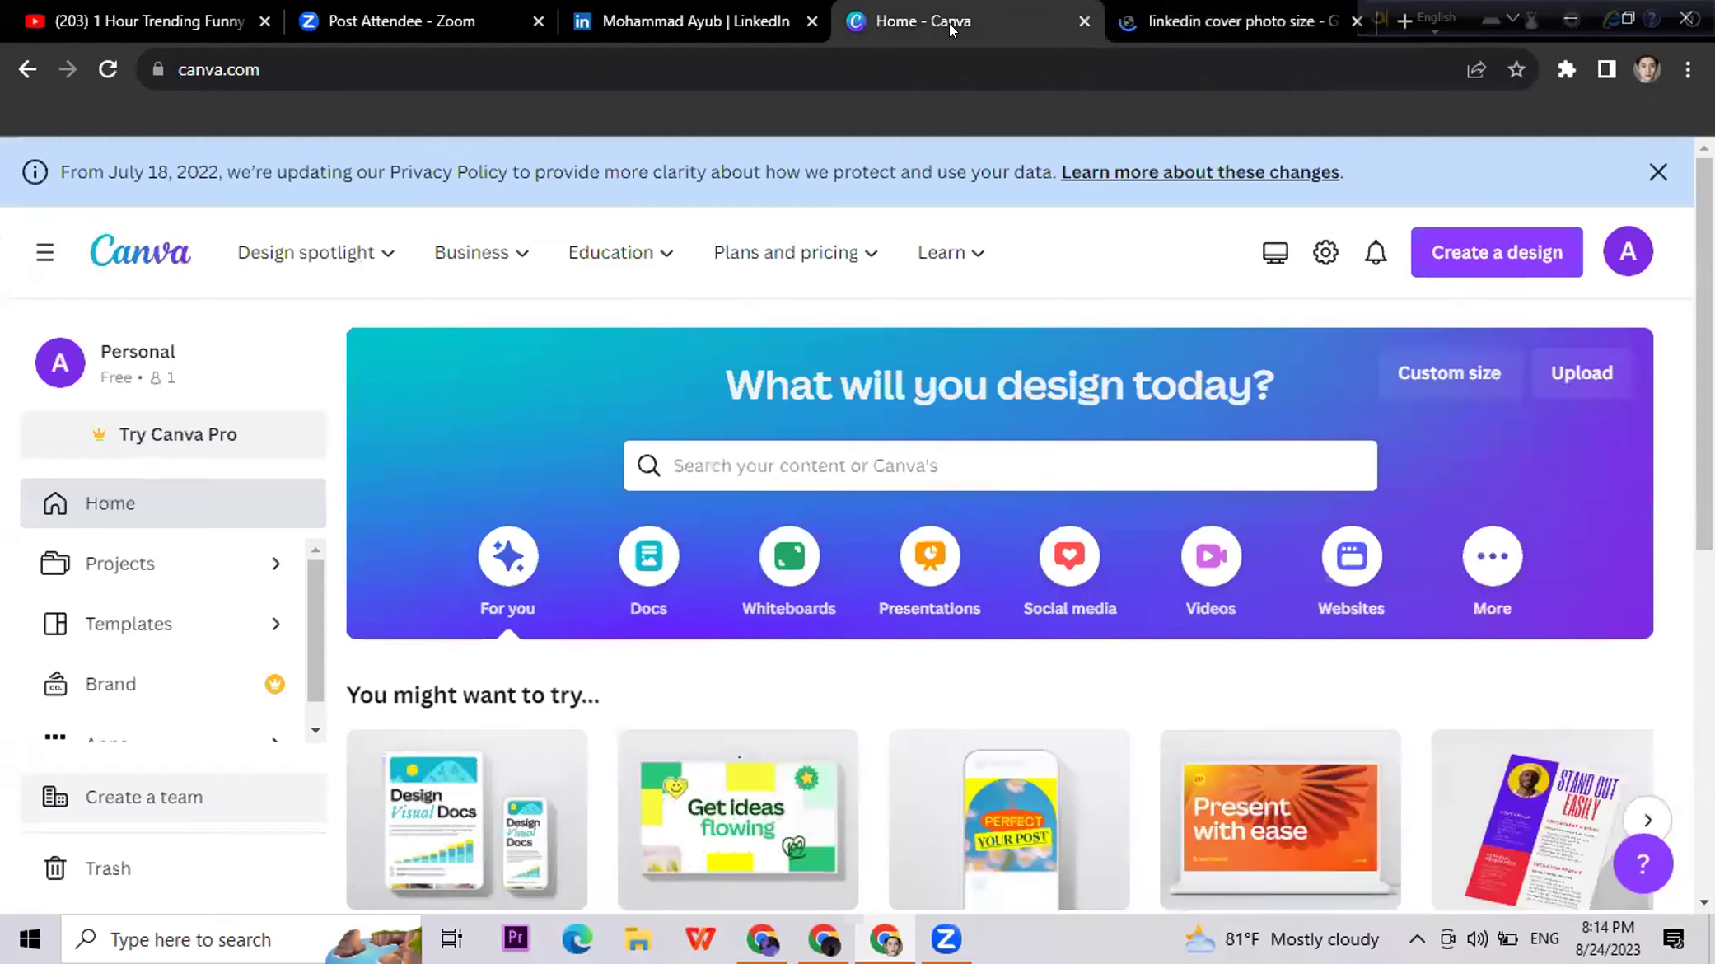
Step: Create a custom 1128 × 191 px design and apply the yellow-and-white SEO marketer banner template
left_click(1435, 378)
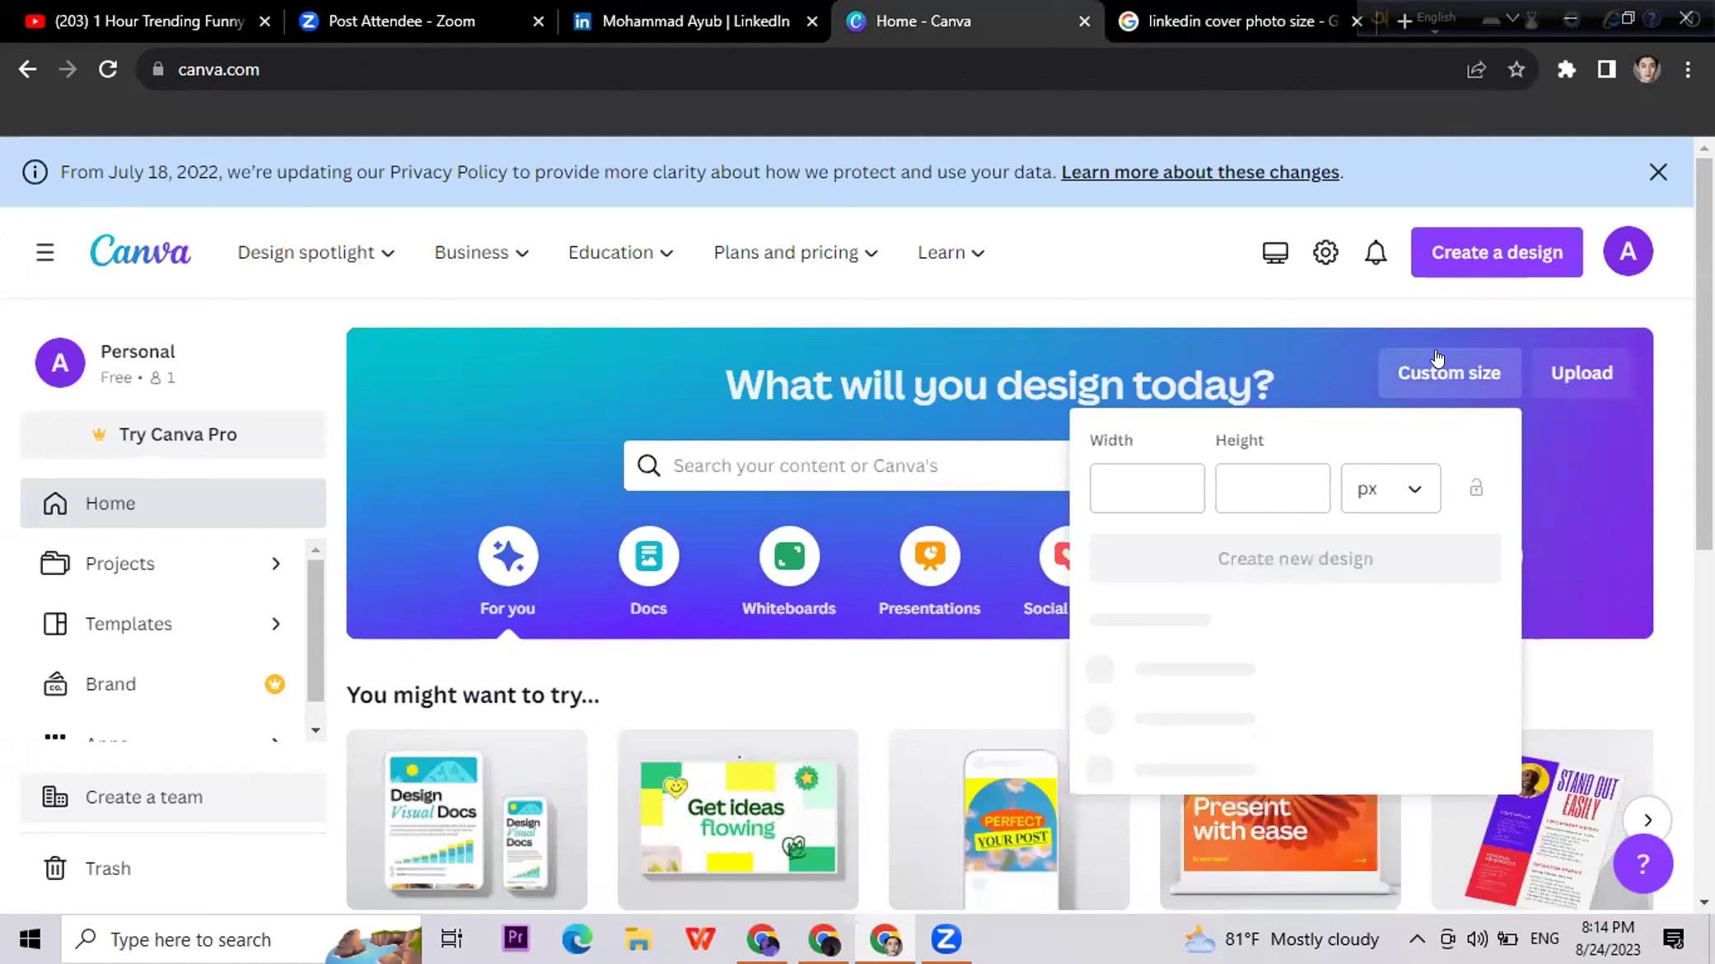
left_click(1117, 481)
type("1128")
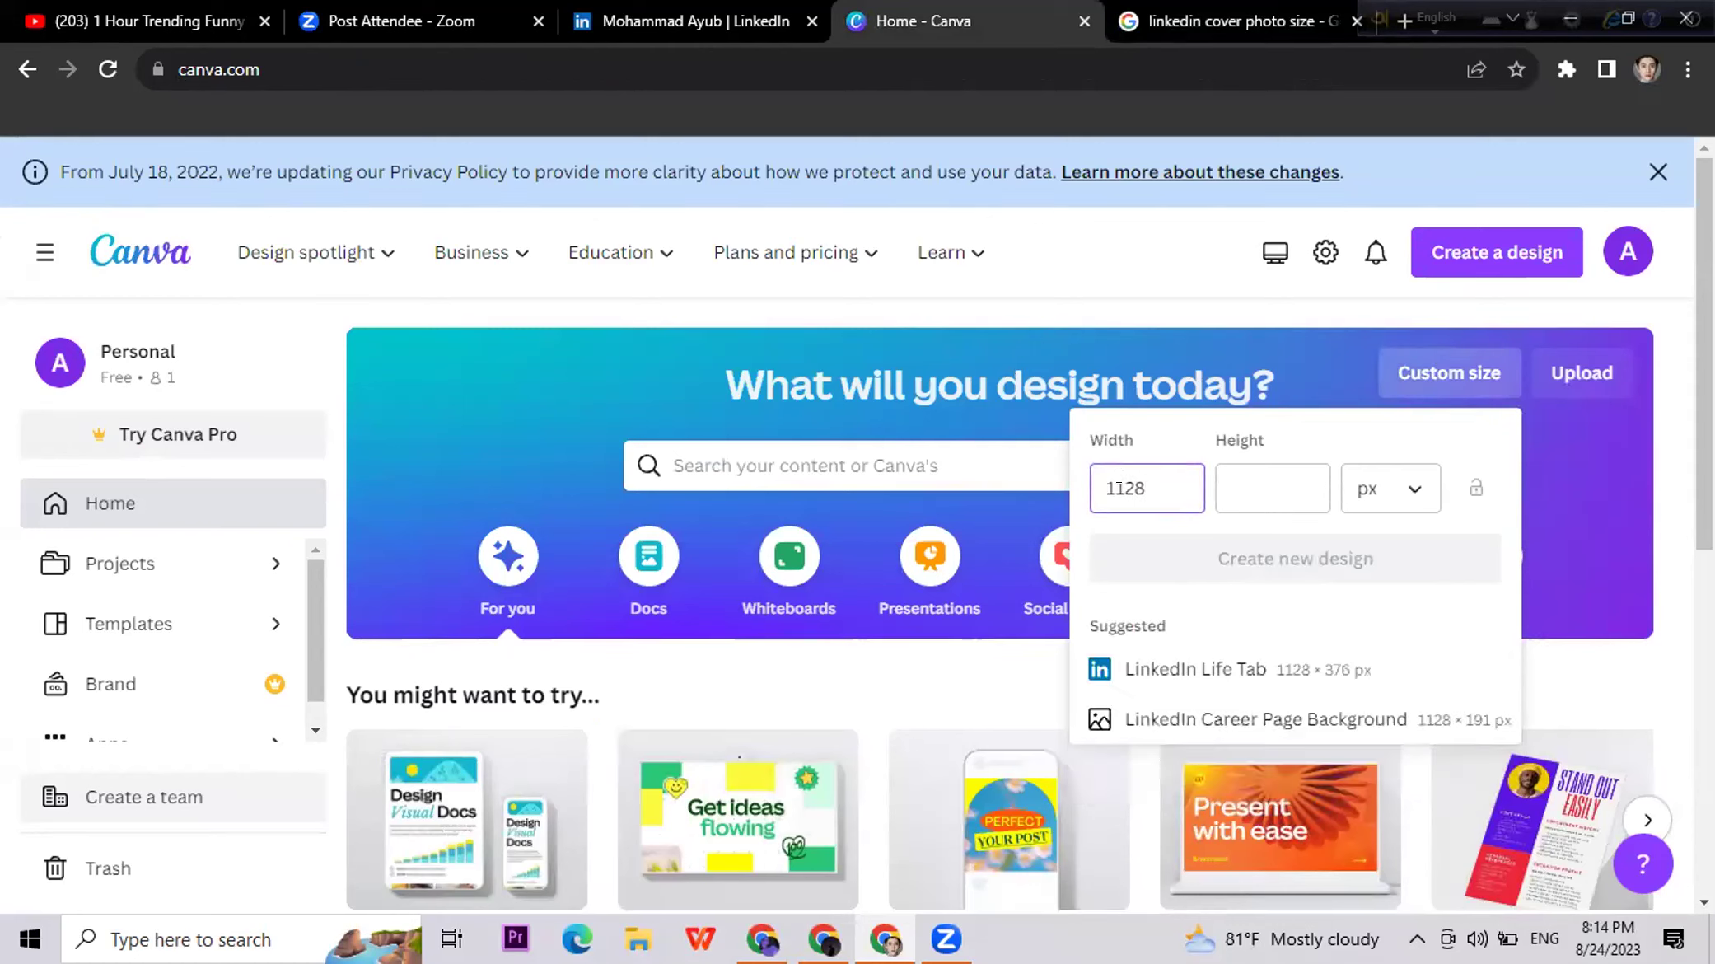
key("Tab")
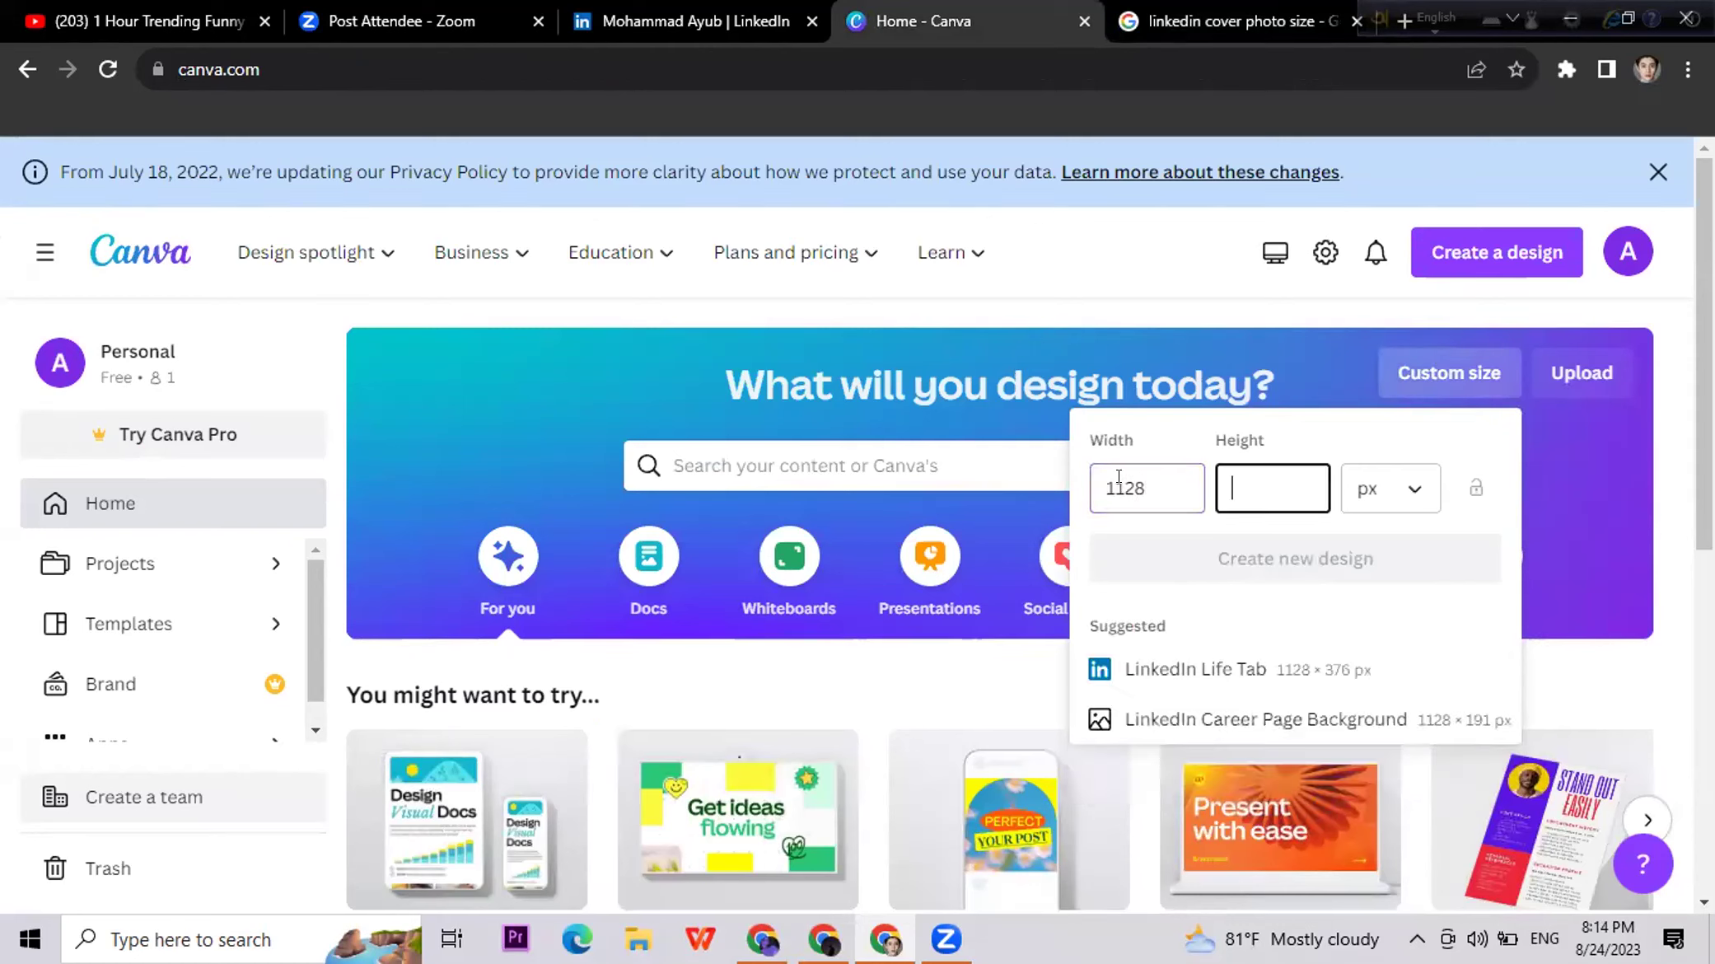
type("191")
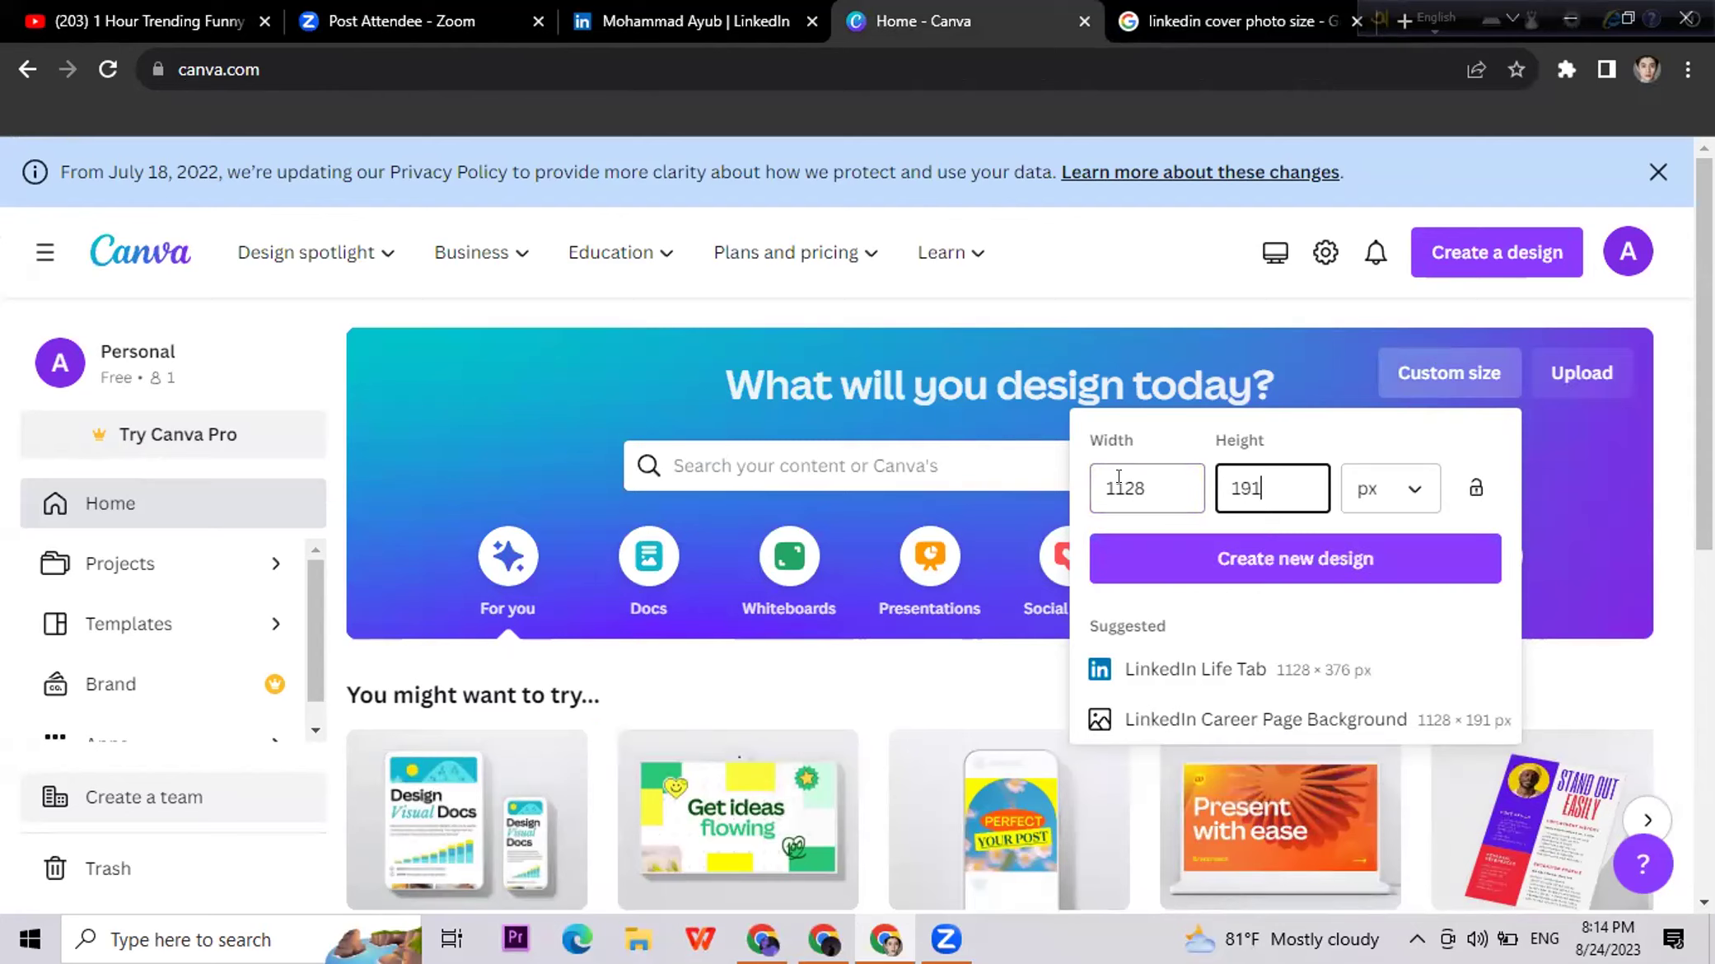
left_click(1256, 563)
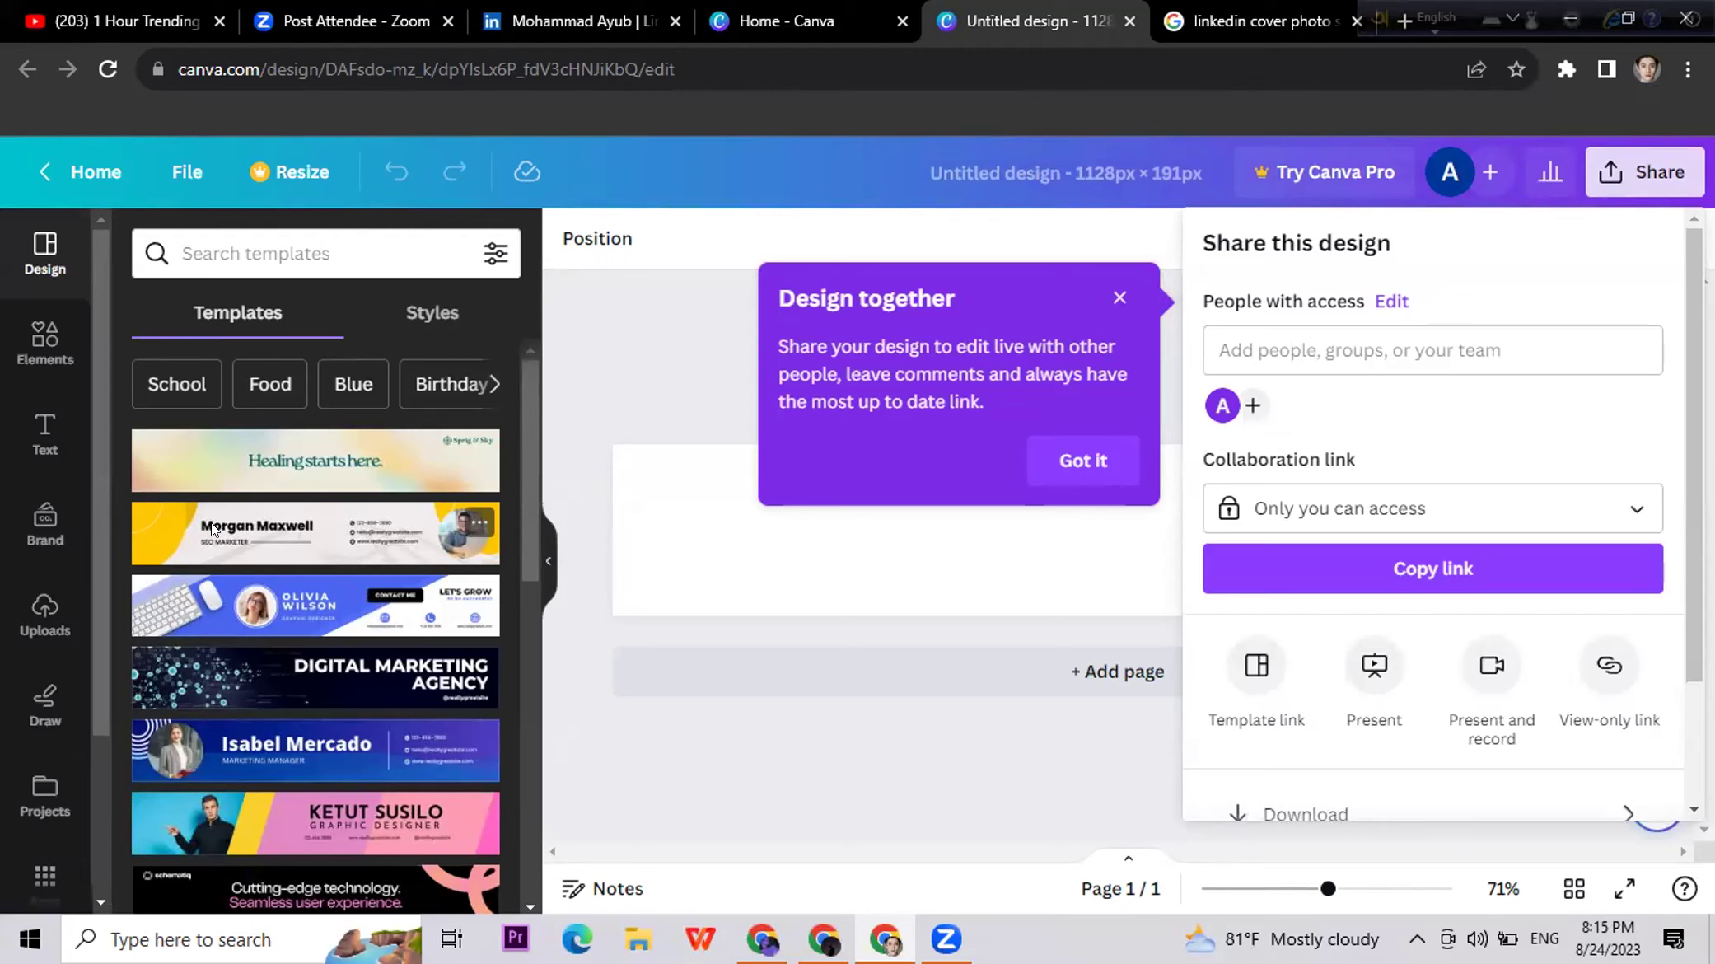
left_click(186, 531)
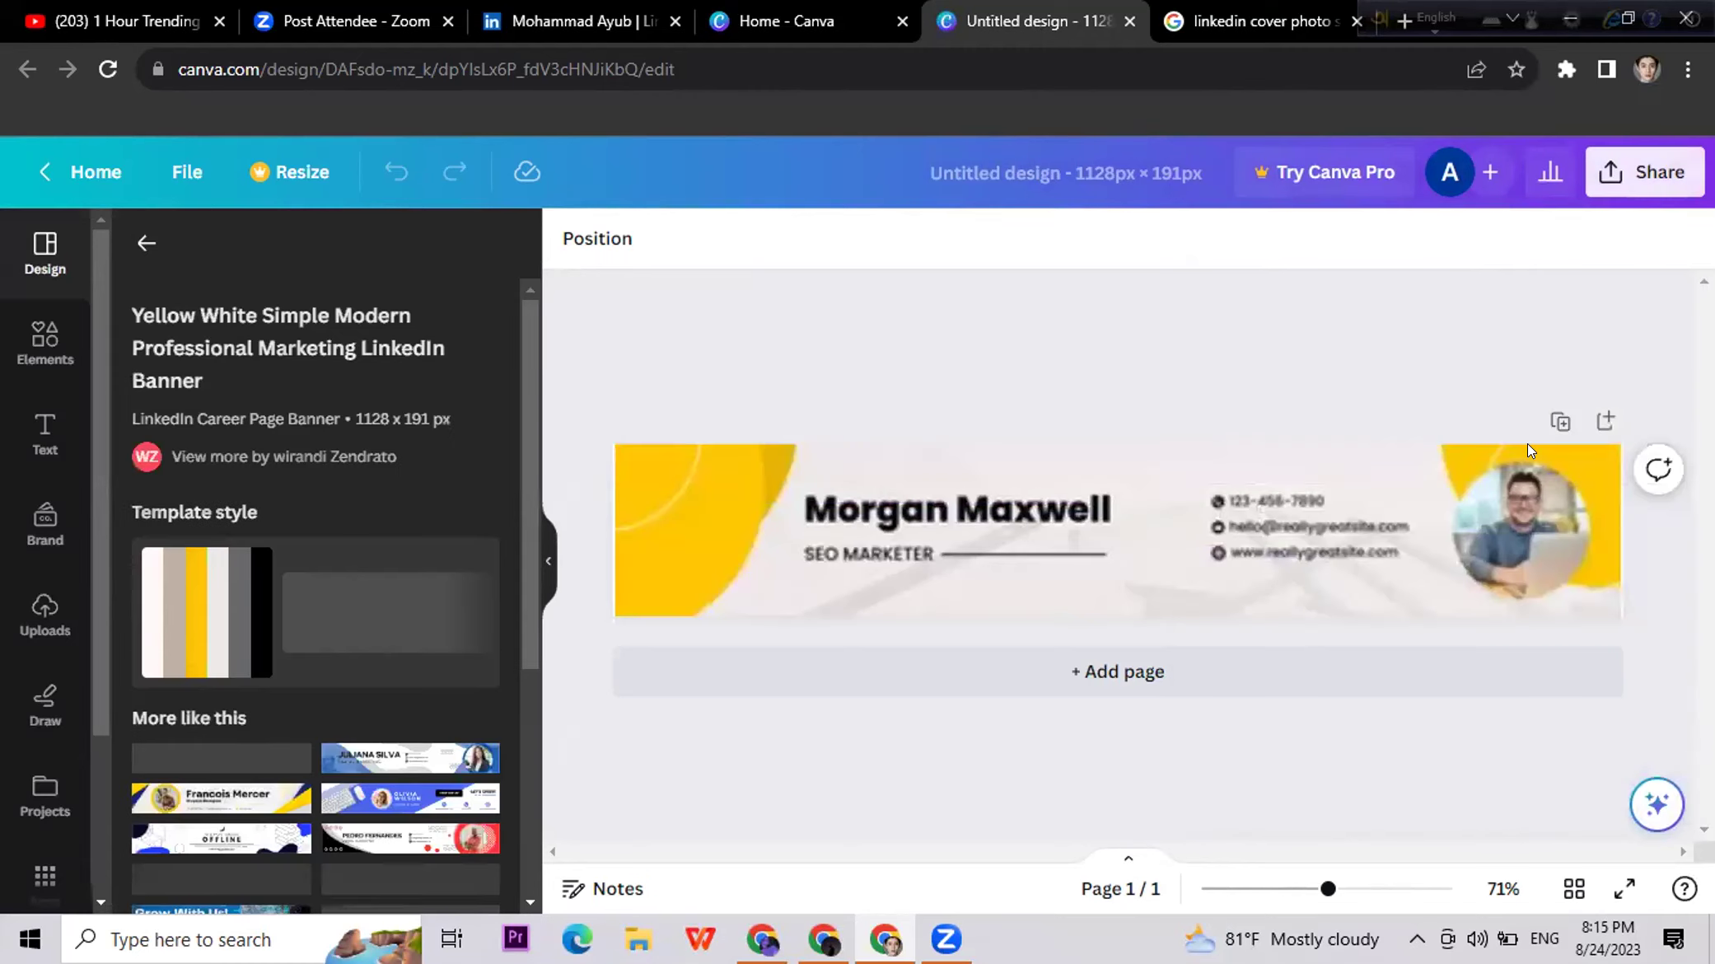
Step: Replace the banner's placeholder name heading with the user's full name
left_click(1129, 505)
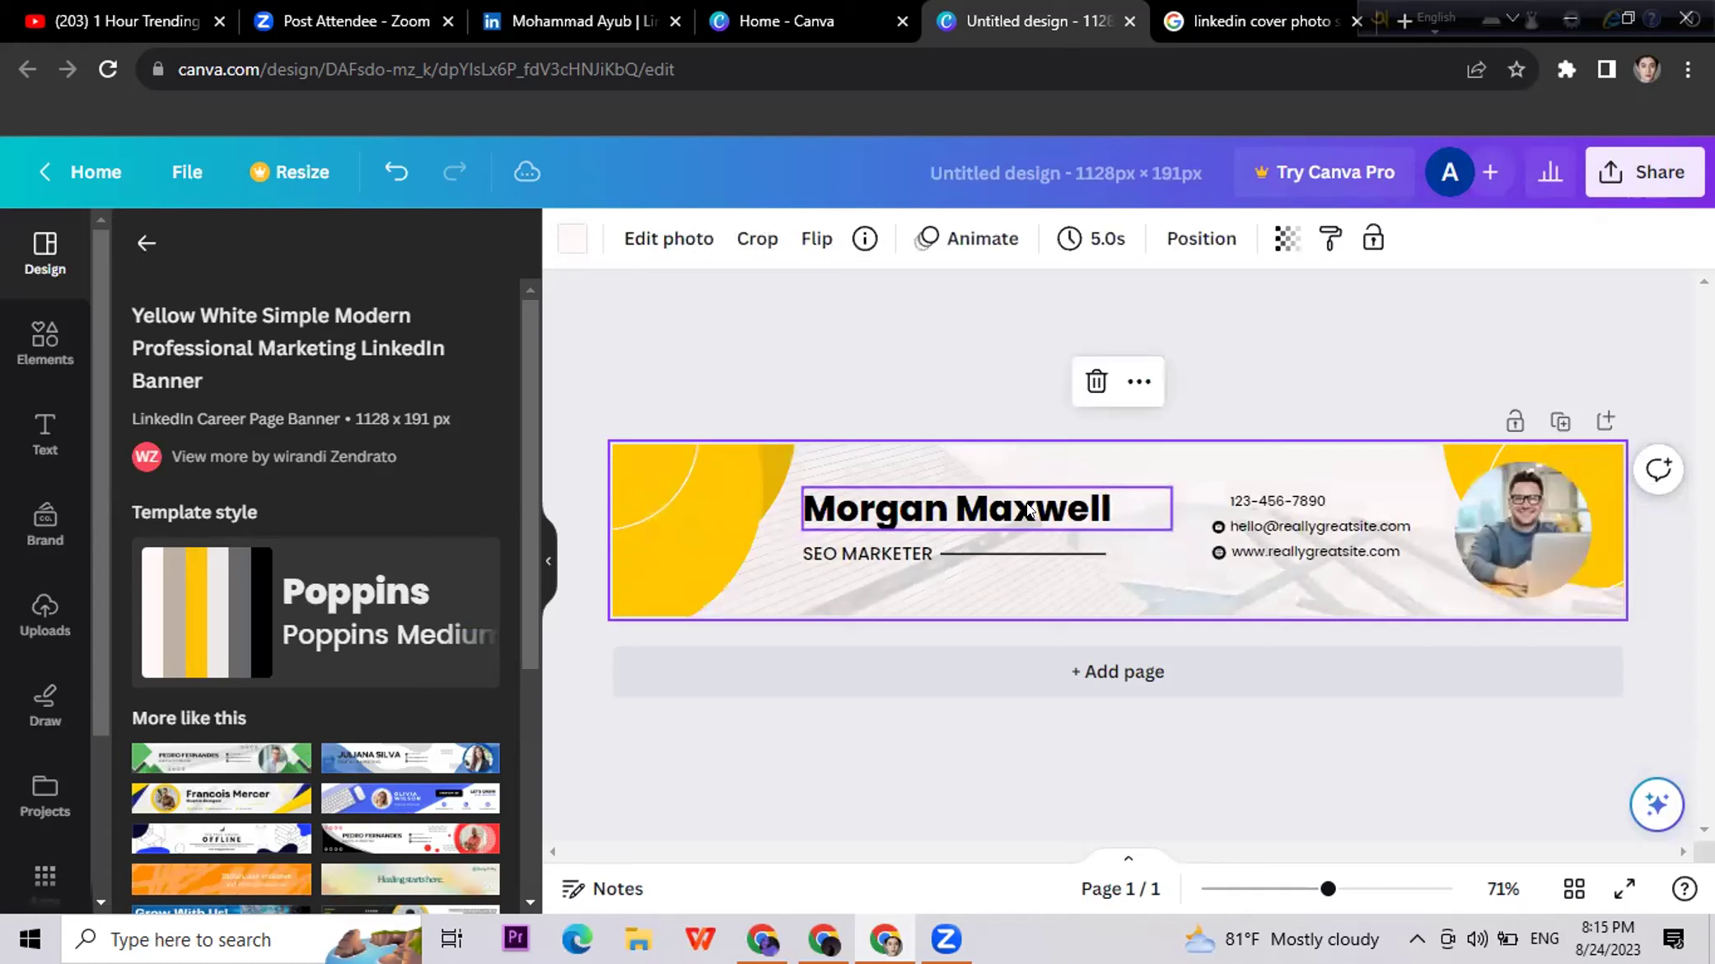
double_click(1099, 496)
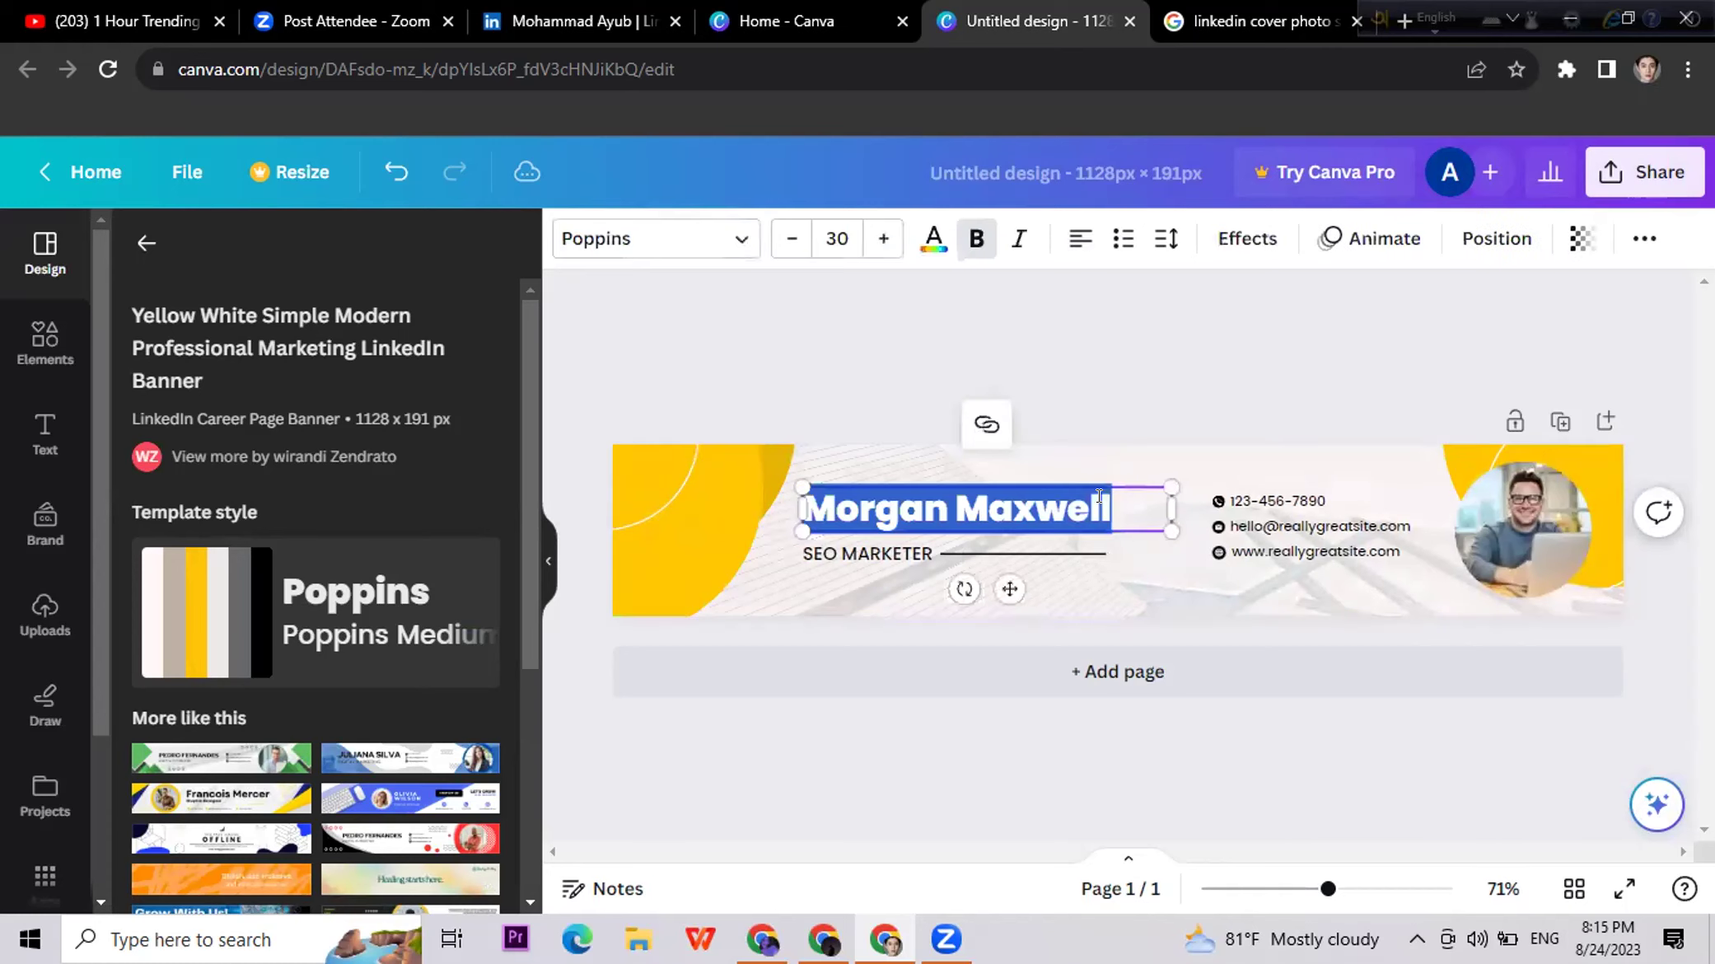
left_click(1104, 495)
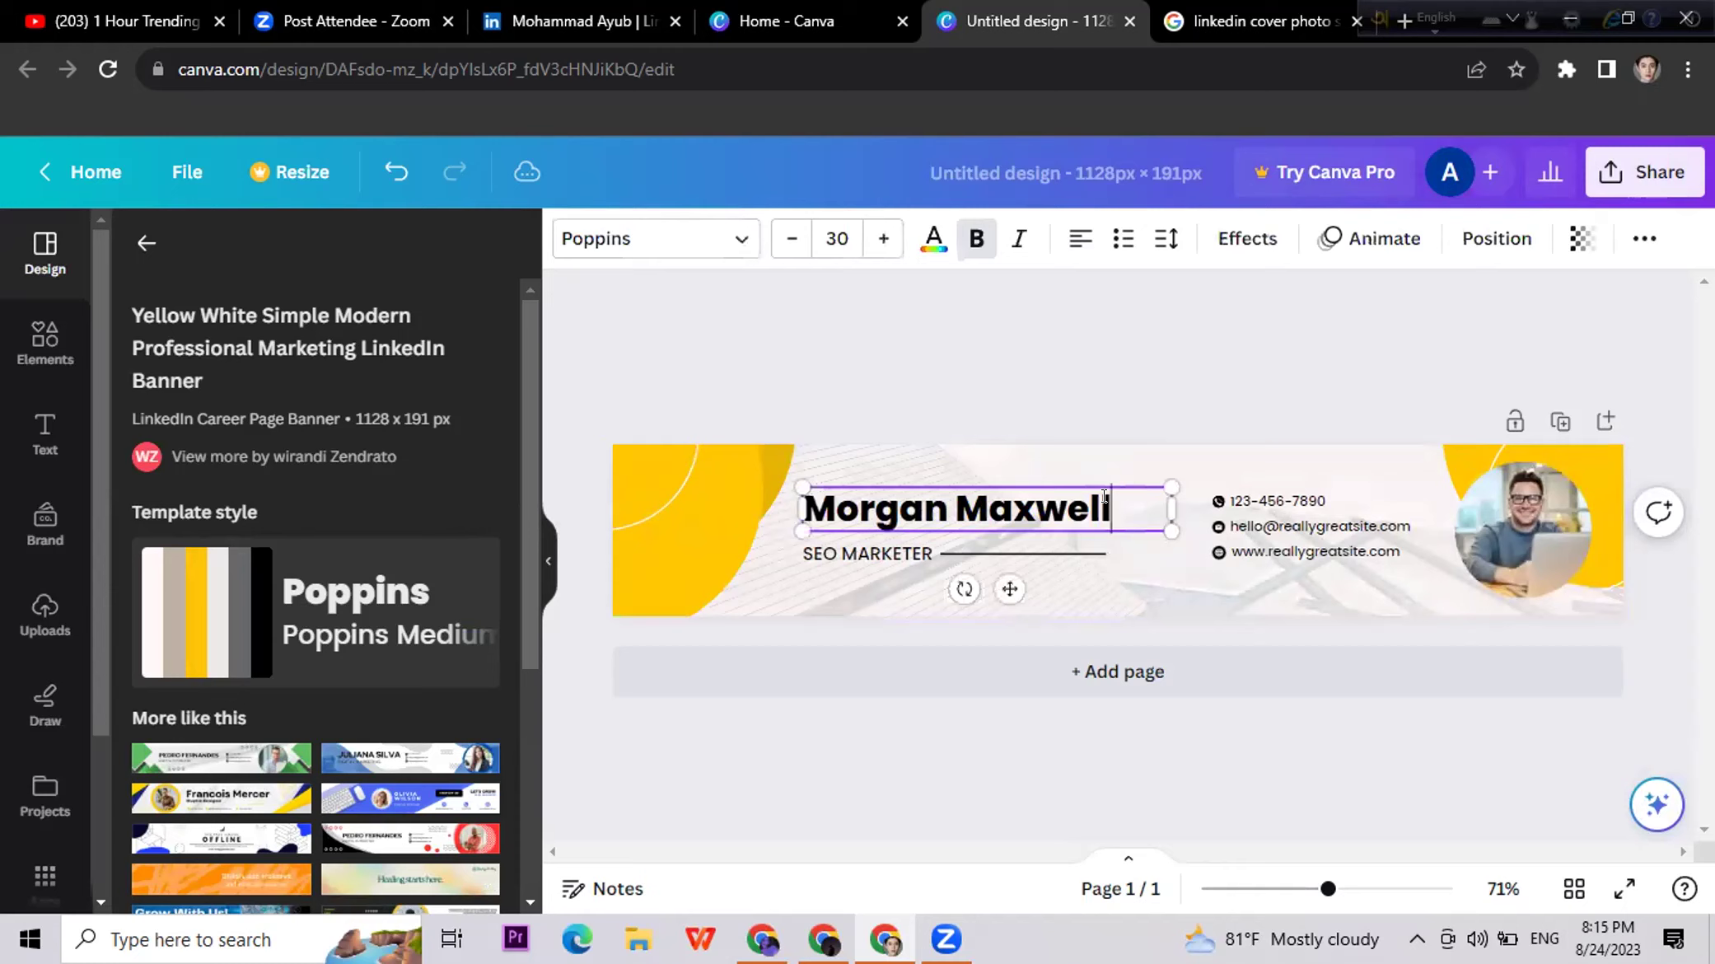
key("ctrl+a")
key("BackSpace")
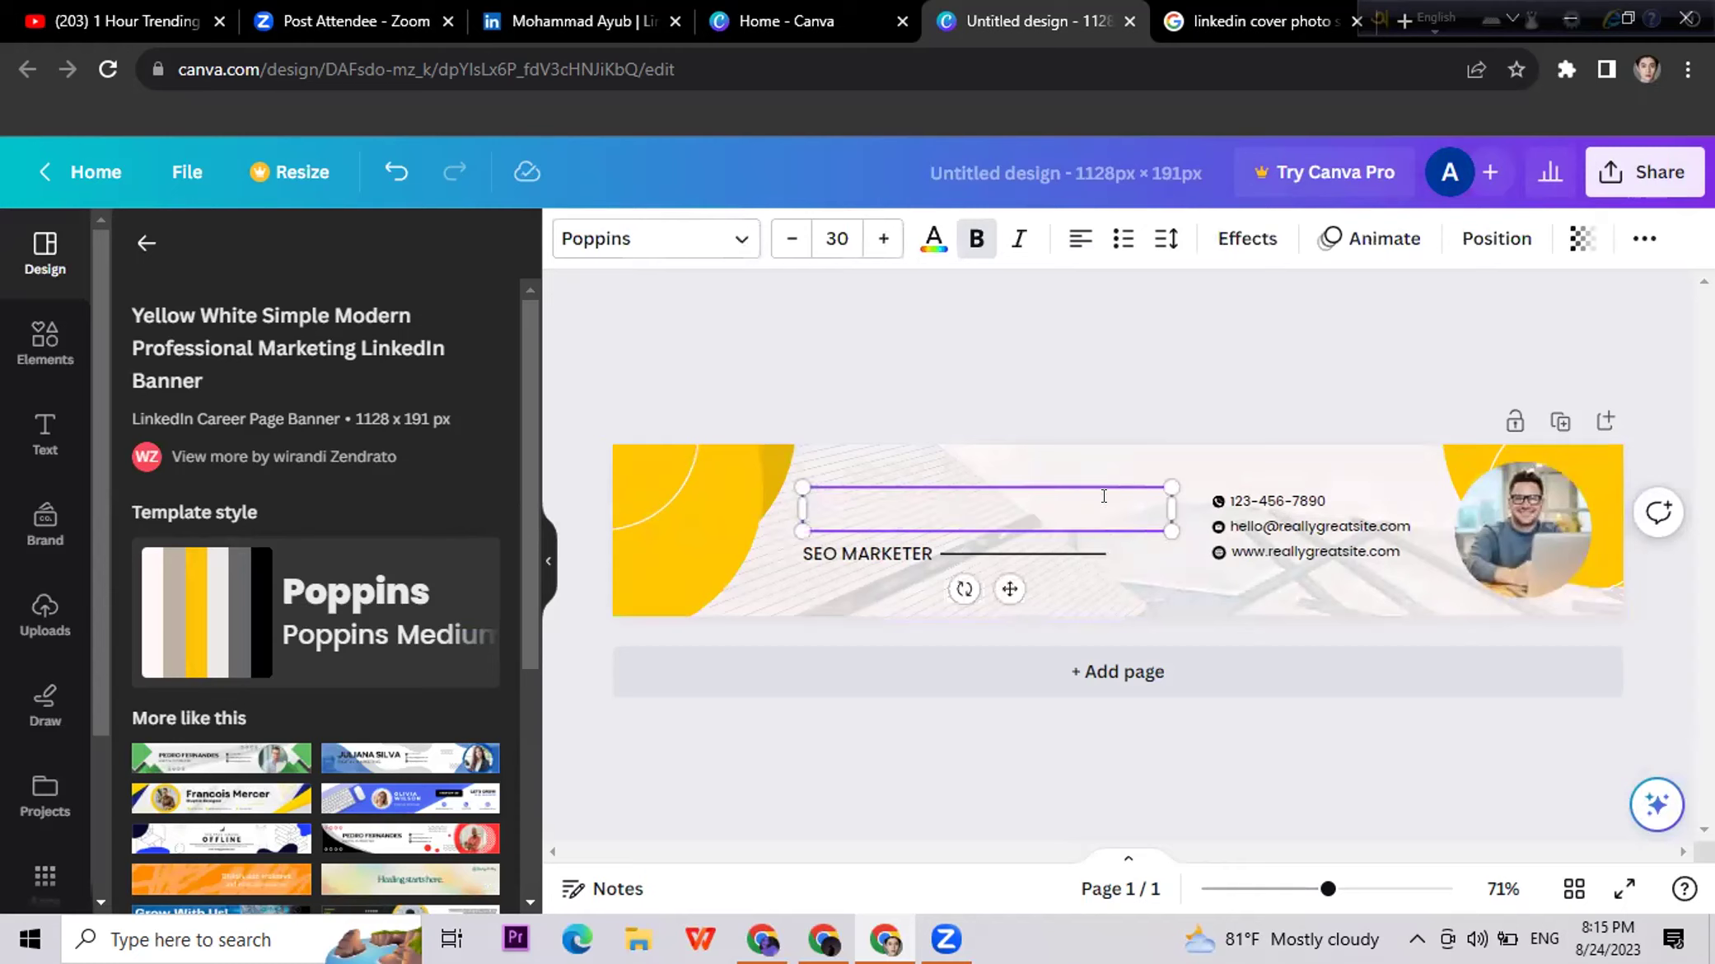
type("Mohamm")
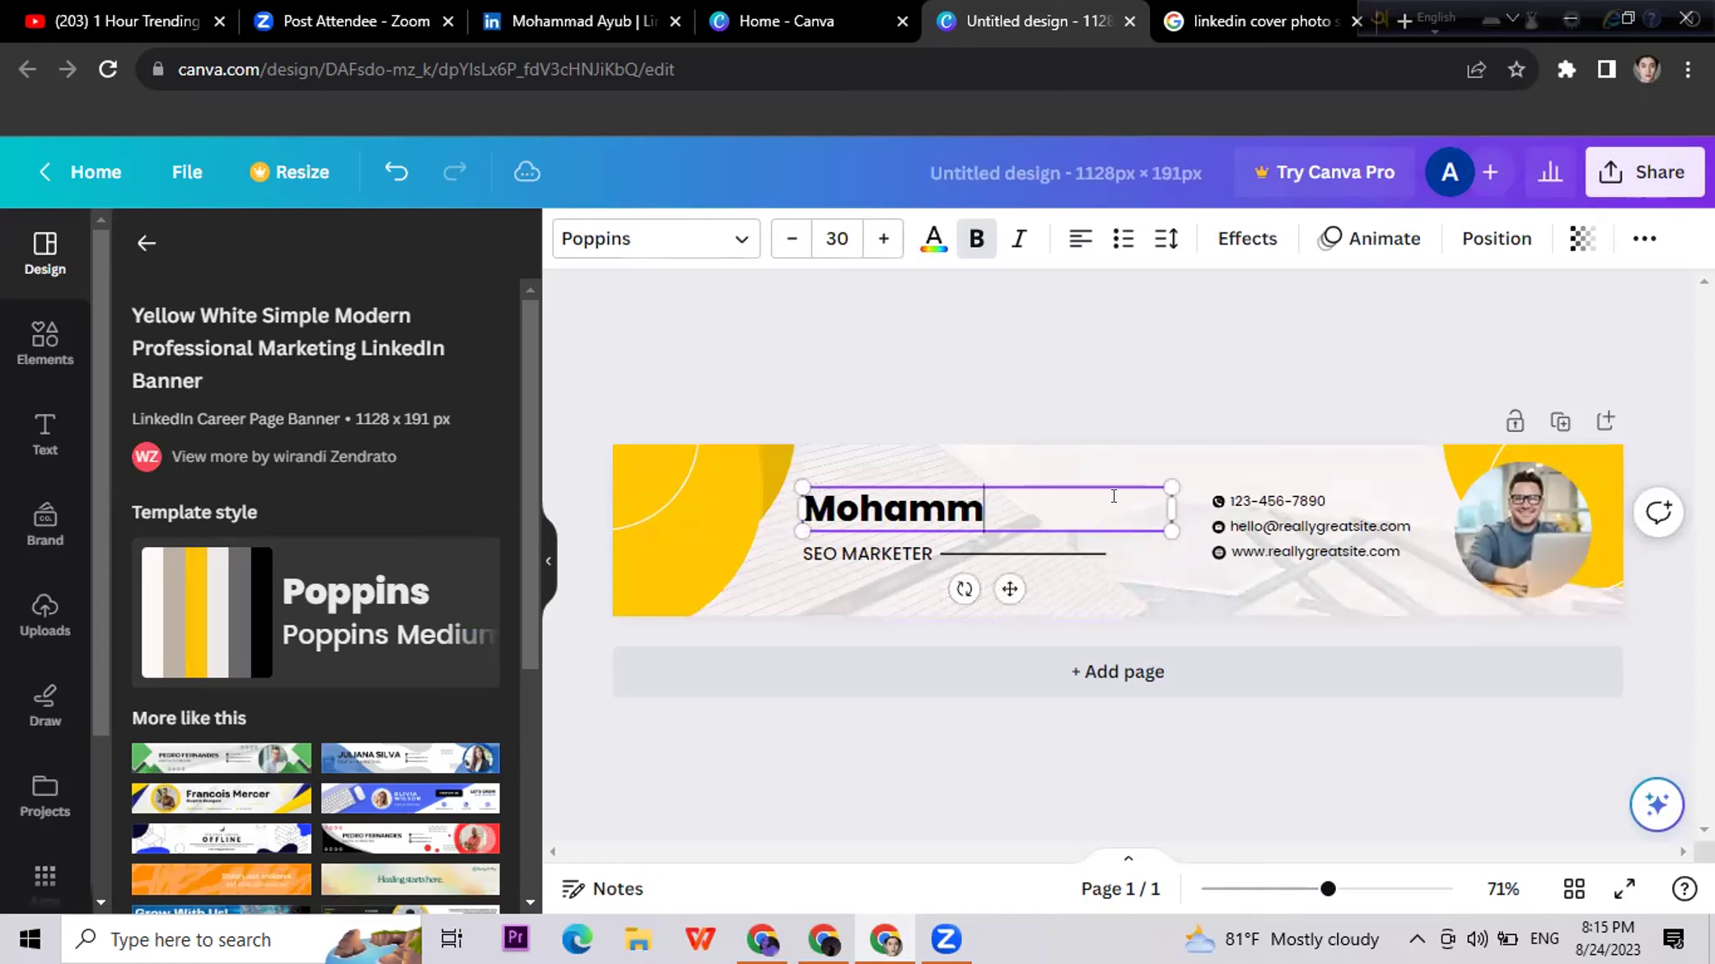
type("ad Ayu")
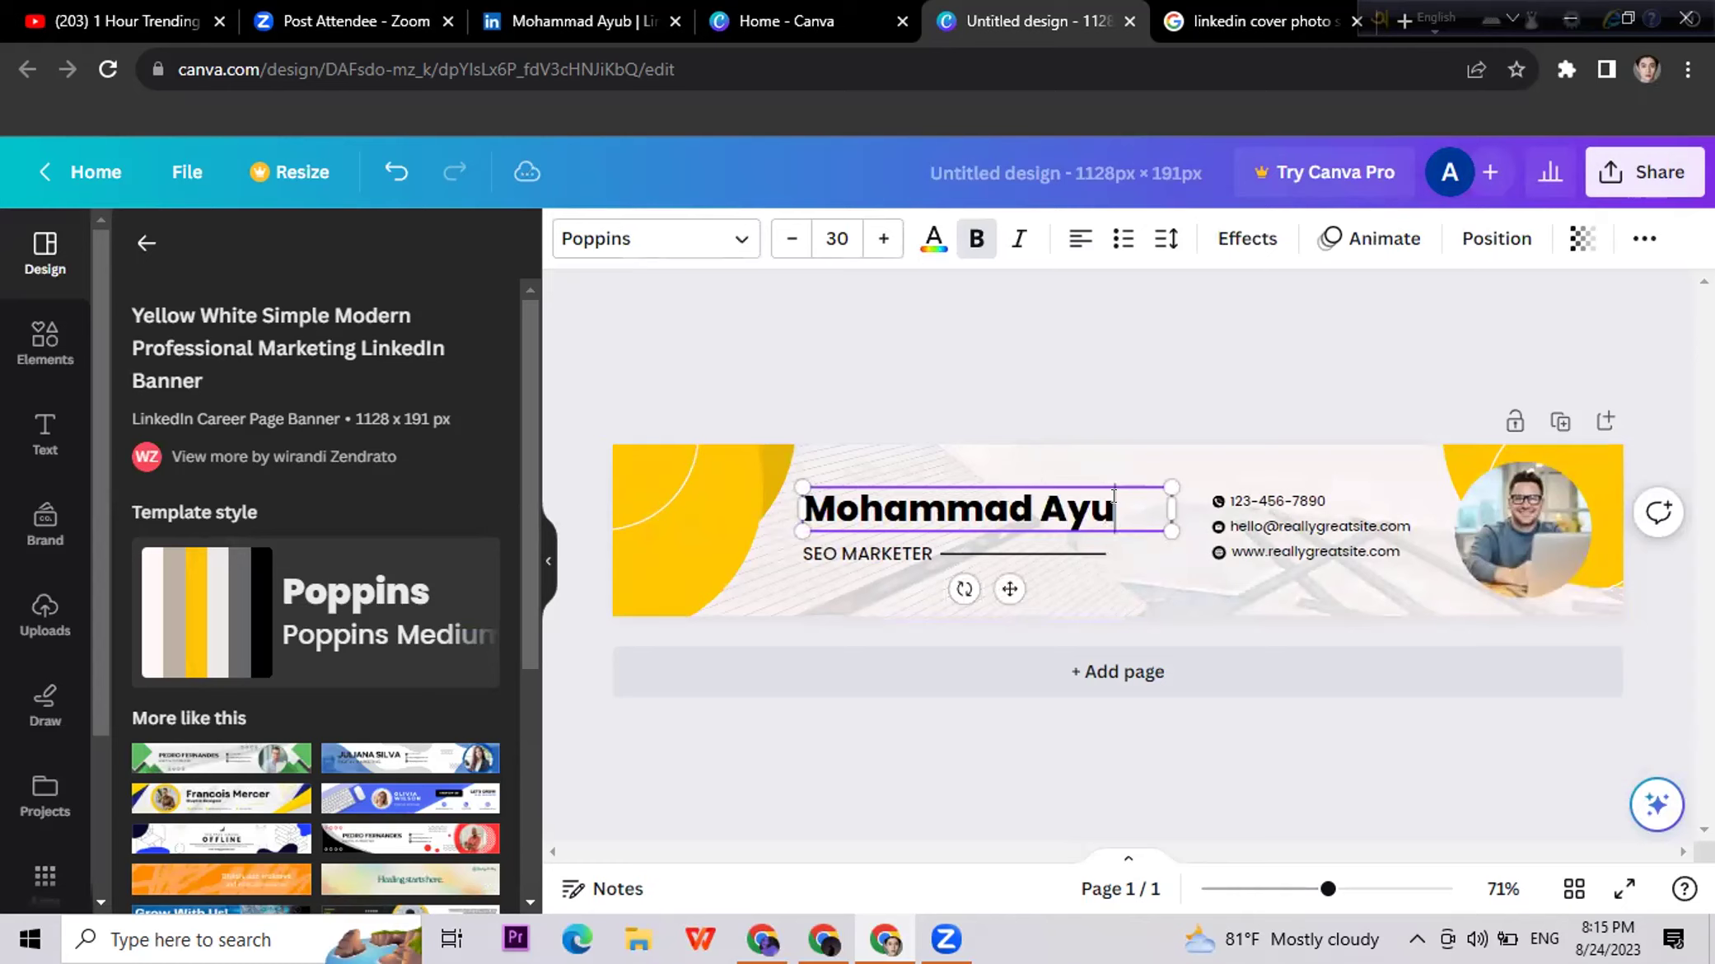
type("b")
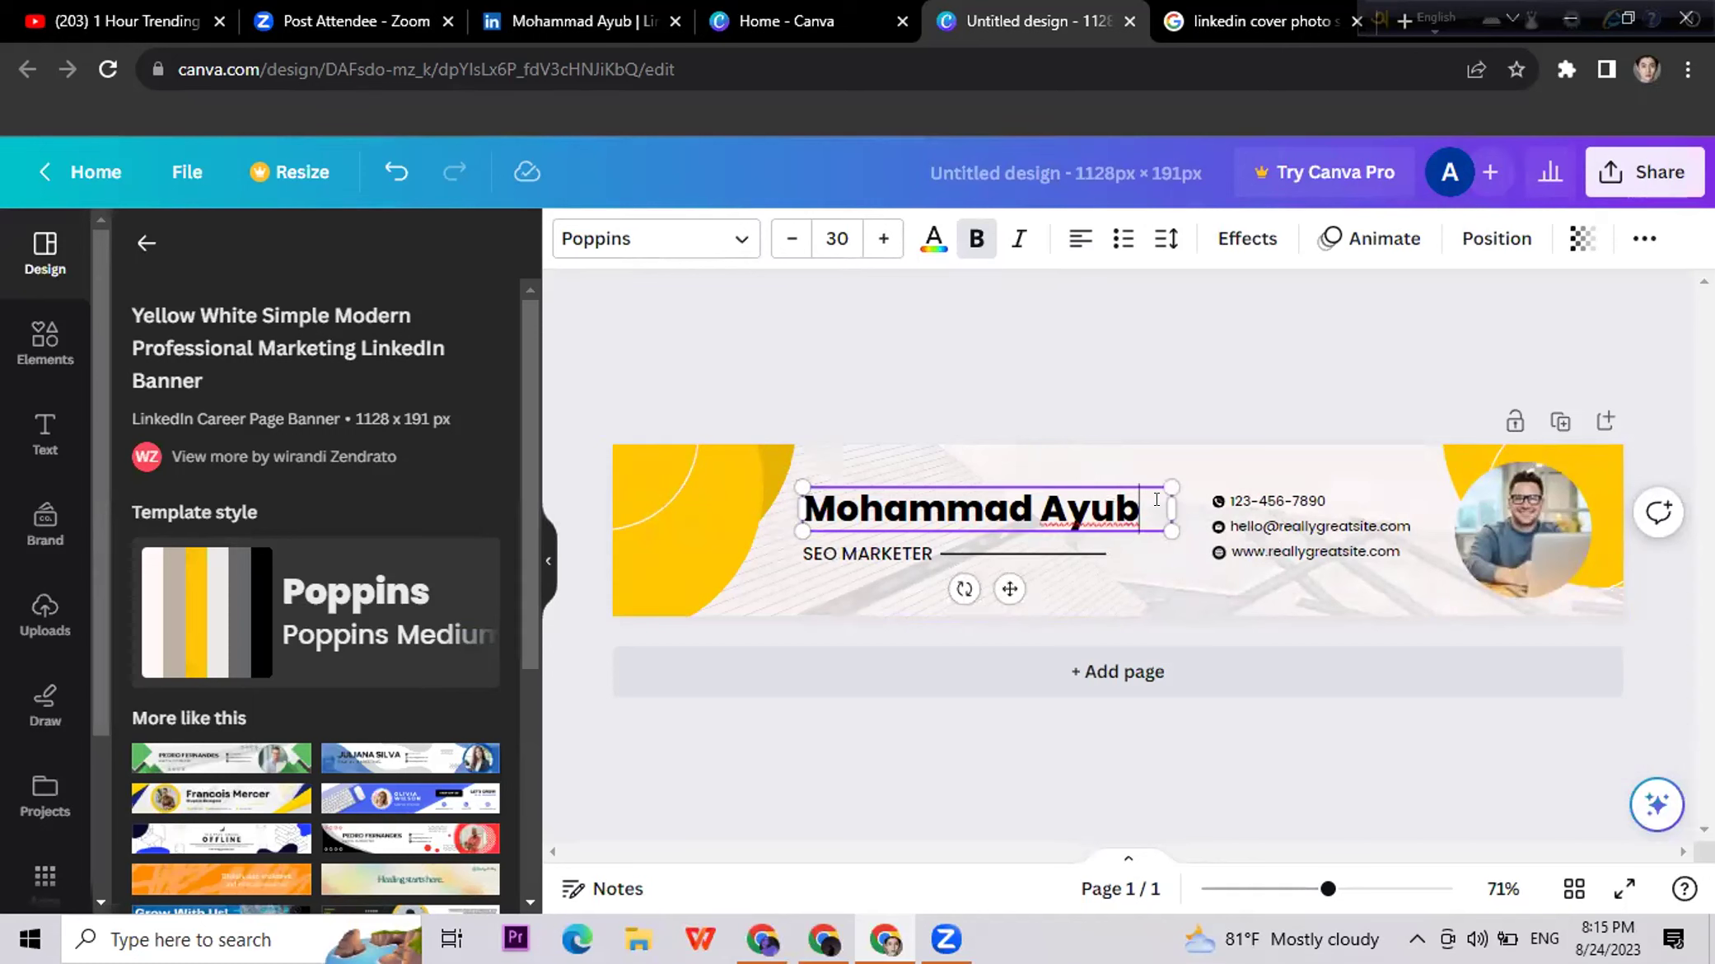
Step: Delete the phone number, website address and their icons from the banner
left_click(1248, 499)
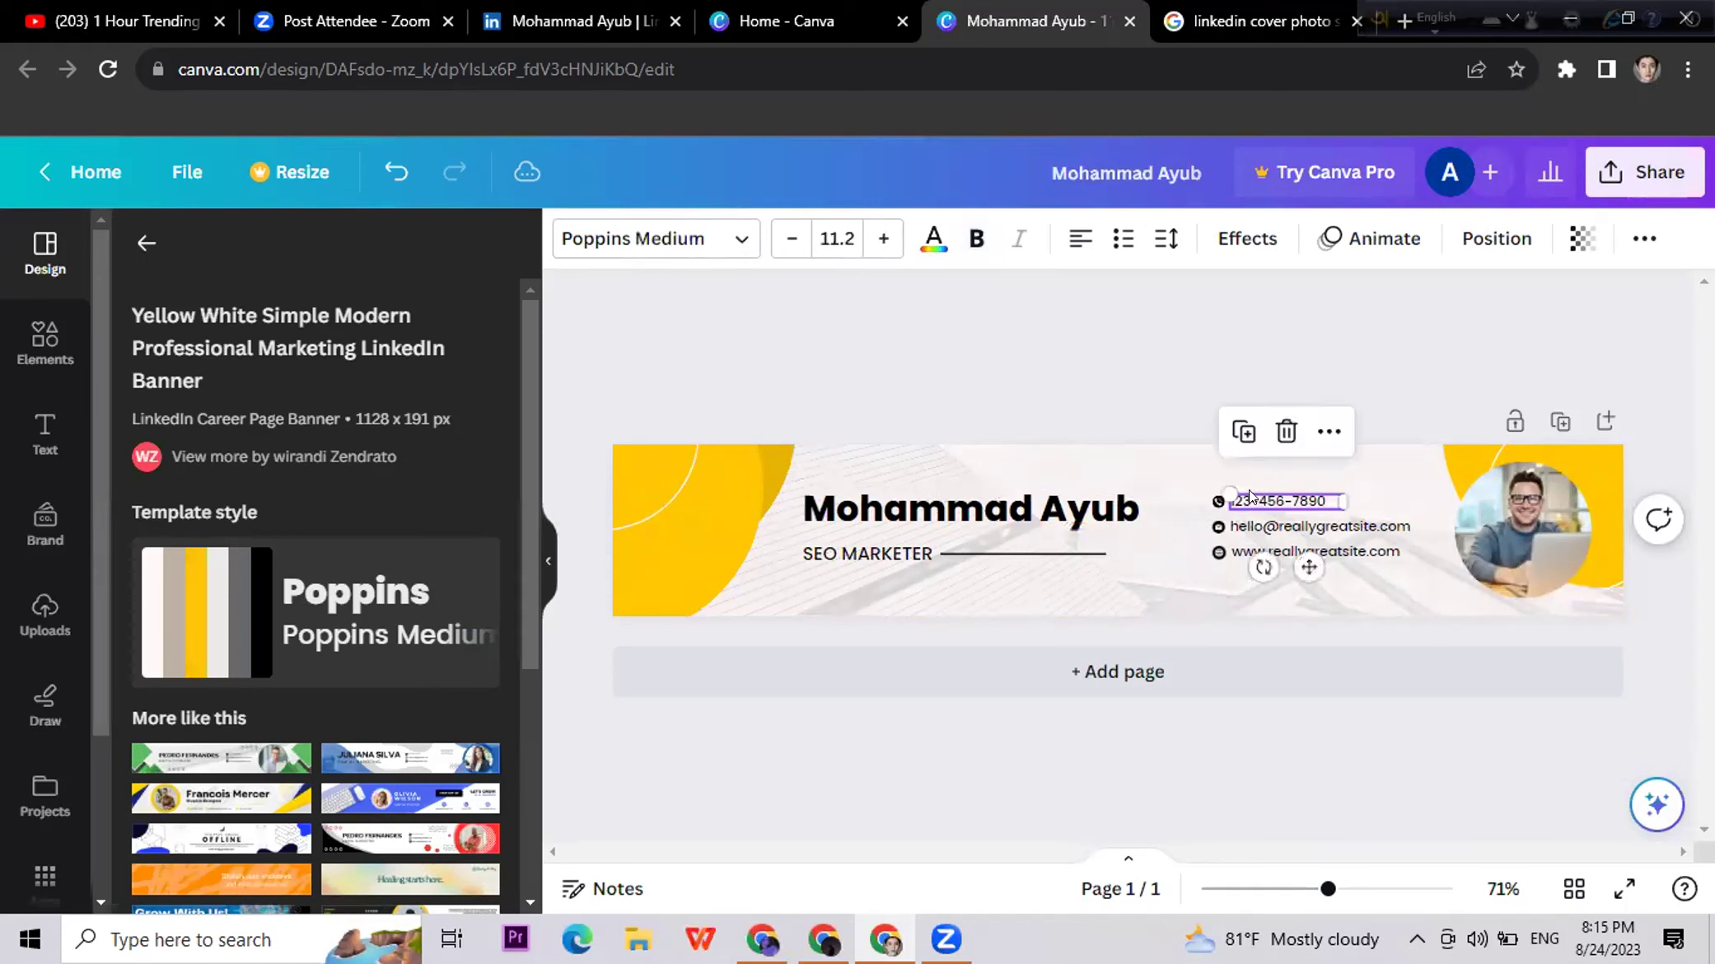
left_click(1286, 430)
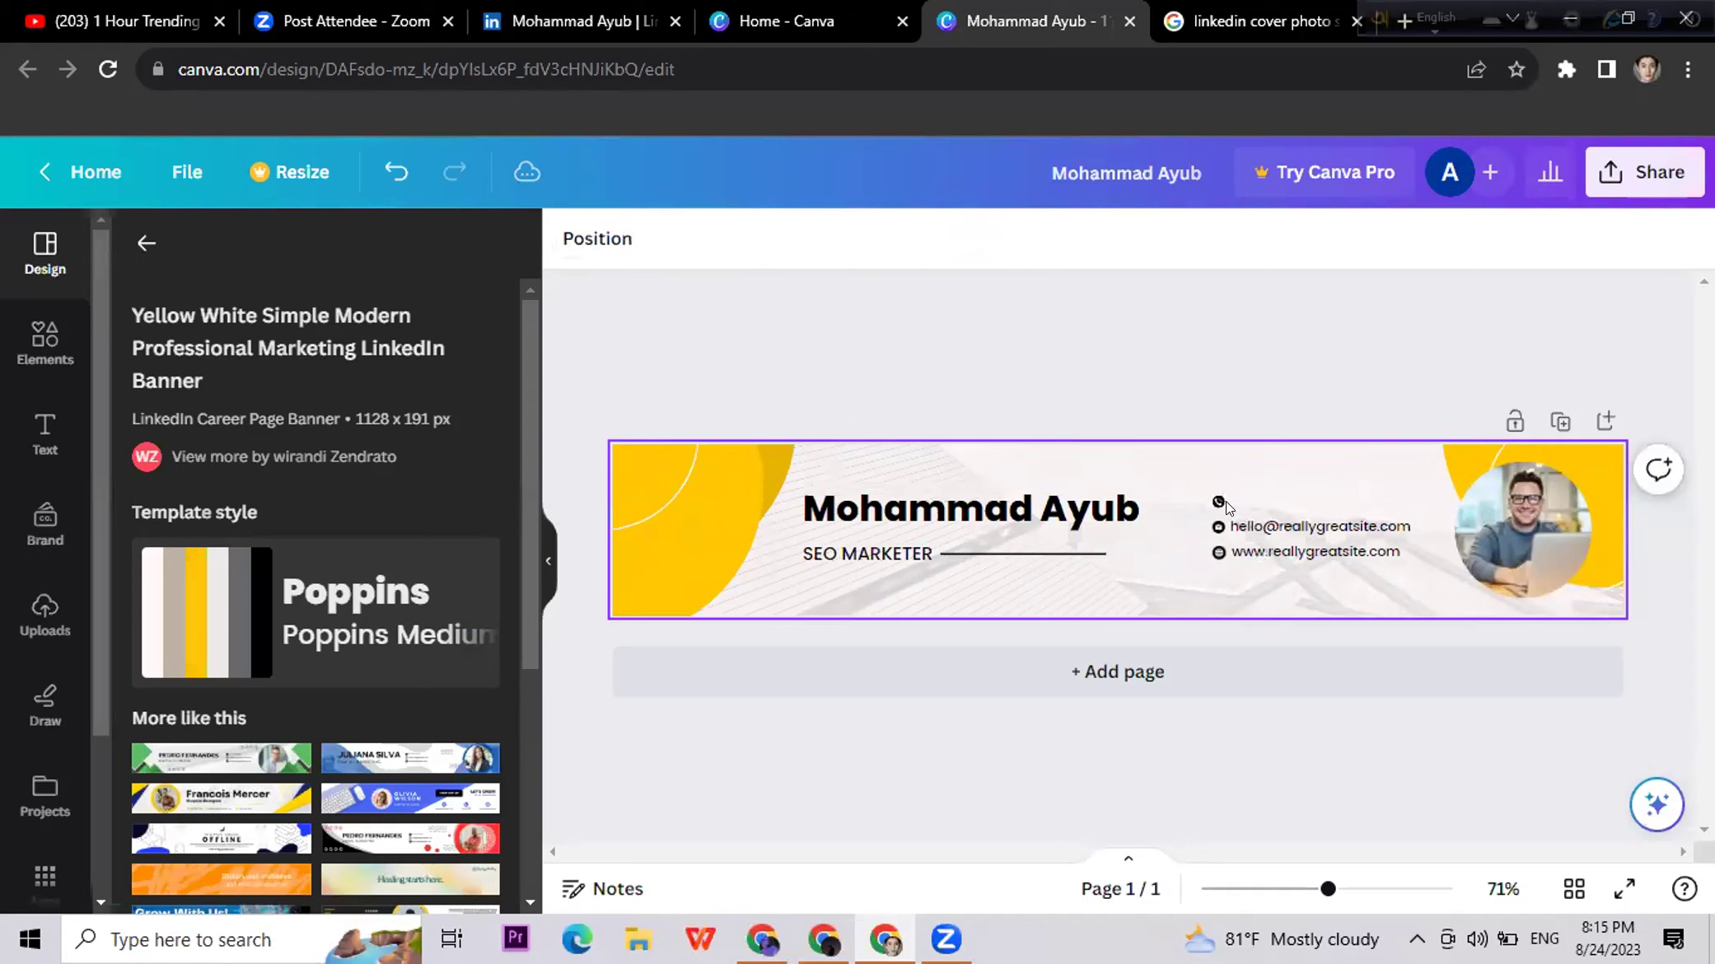
left_click(1217, 503)
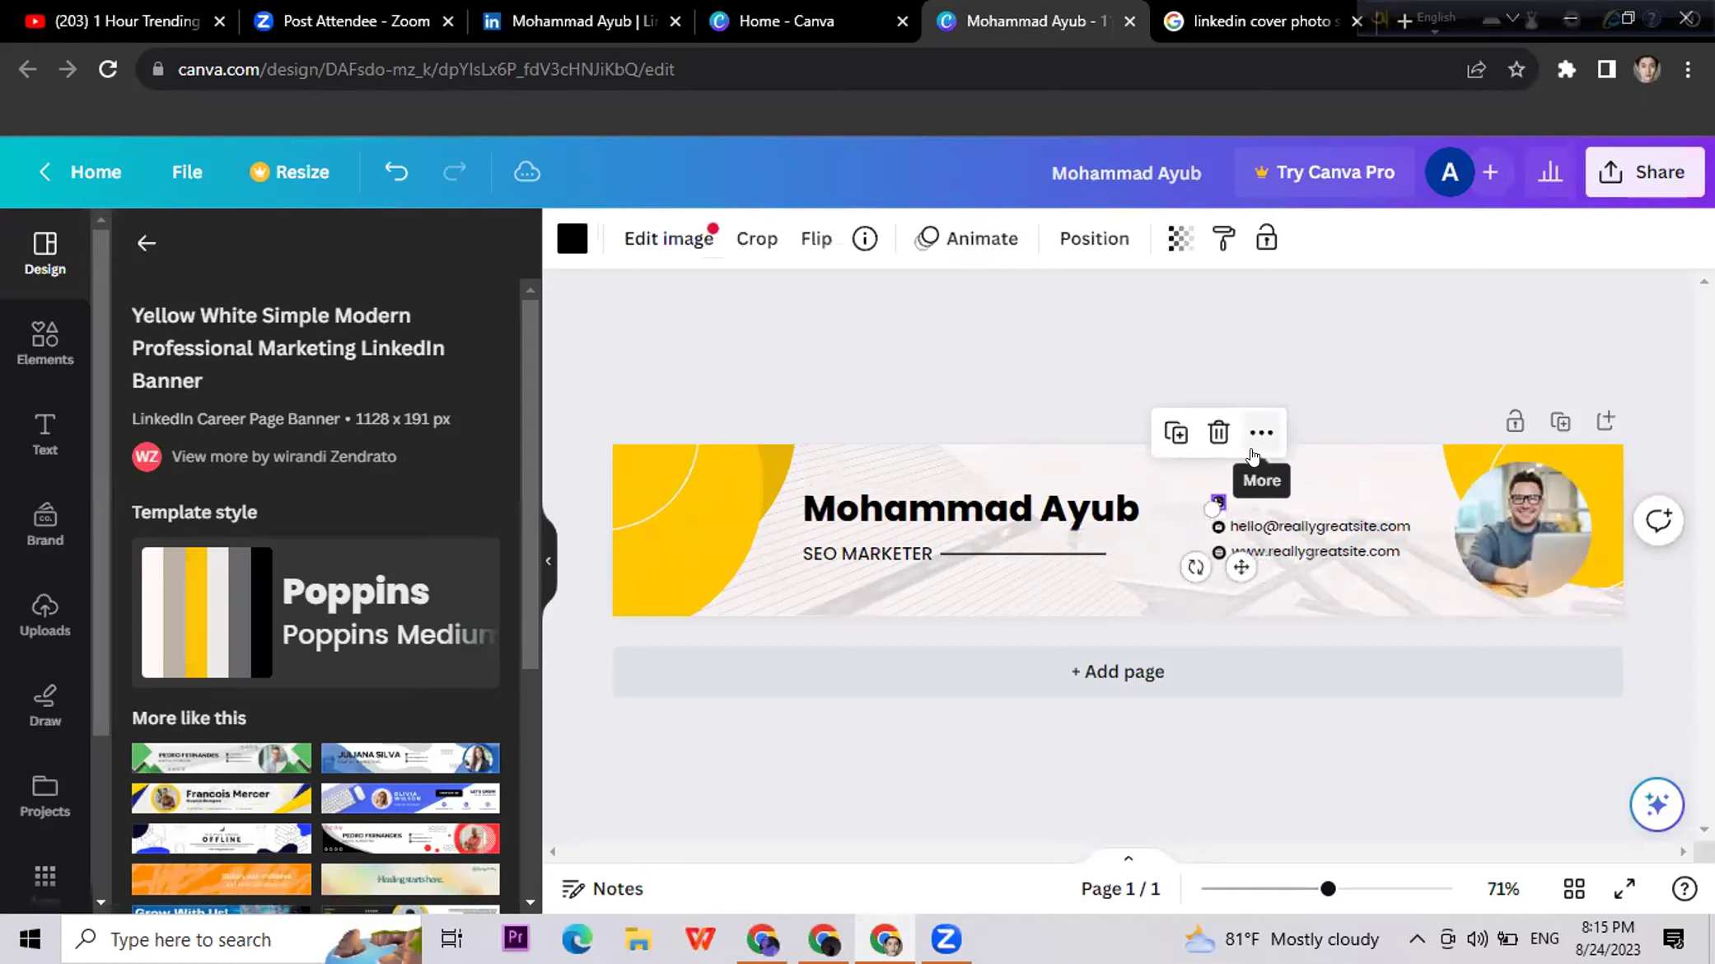
left_click(1217, 433)
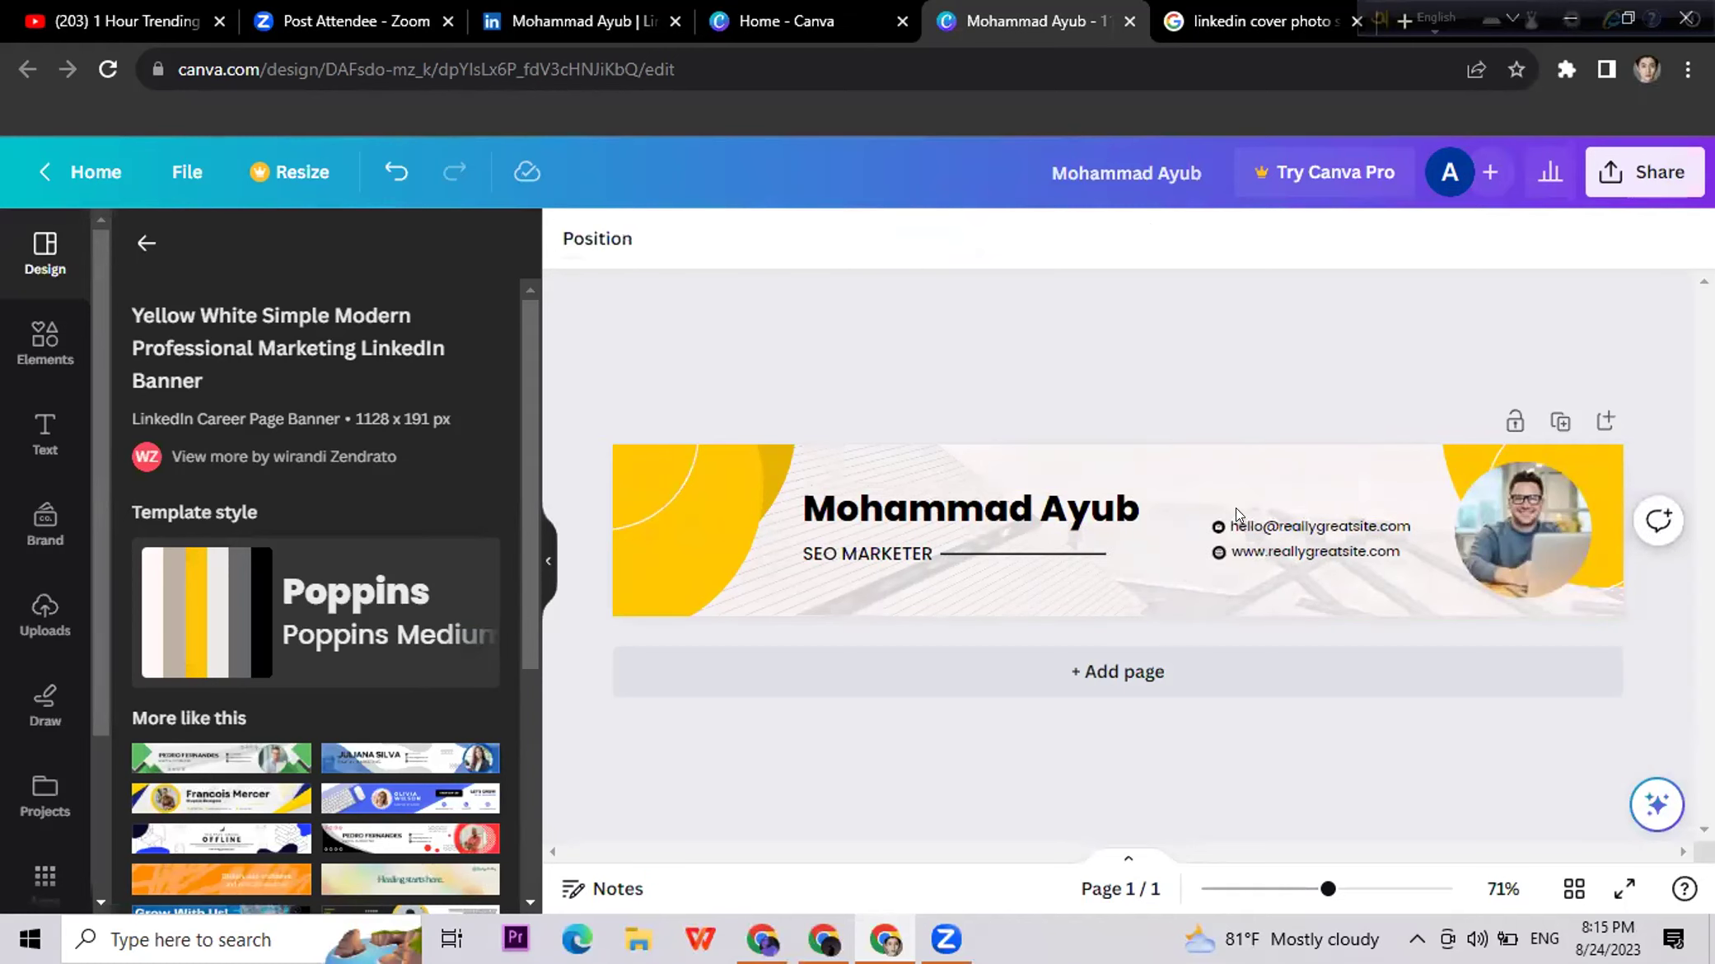
left_click(1252, 557)
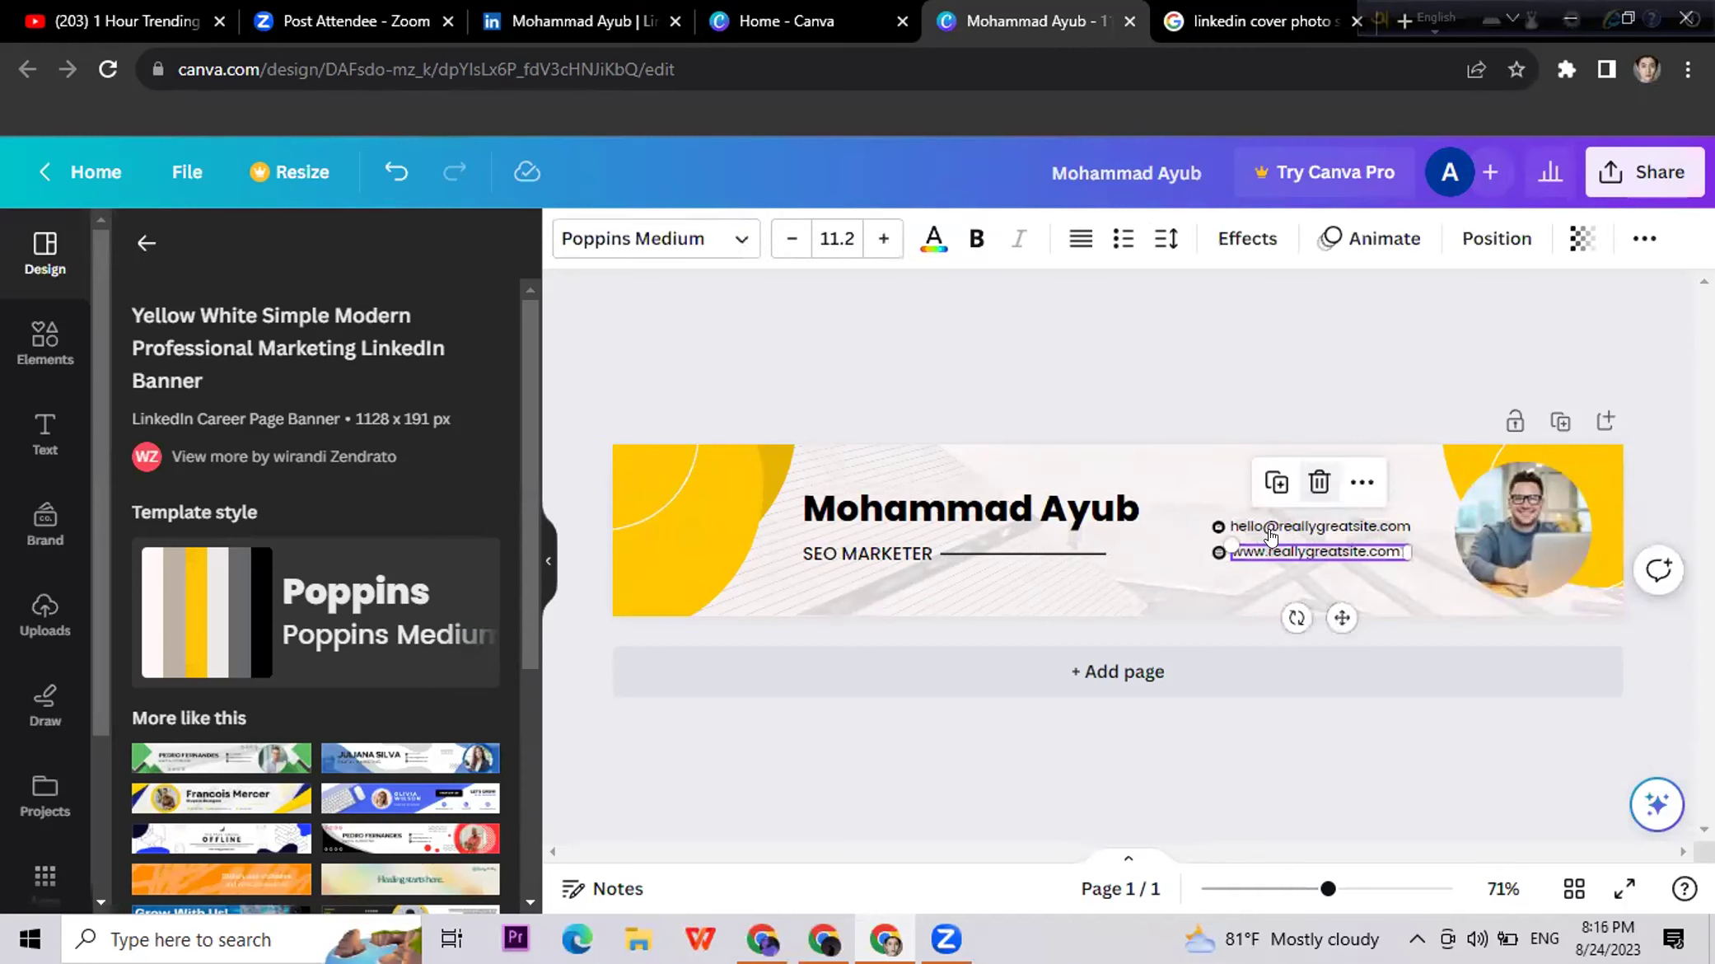
key("Delete")
left_click(1219, 553)
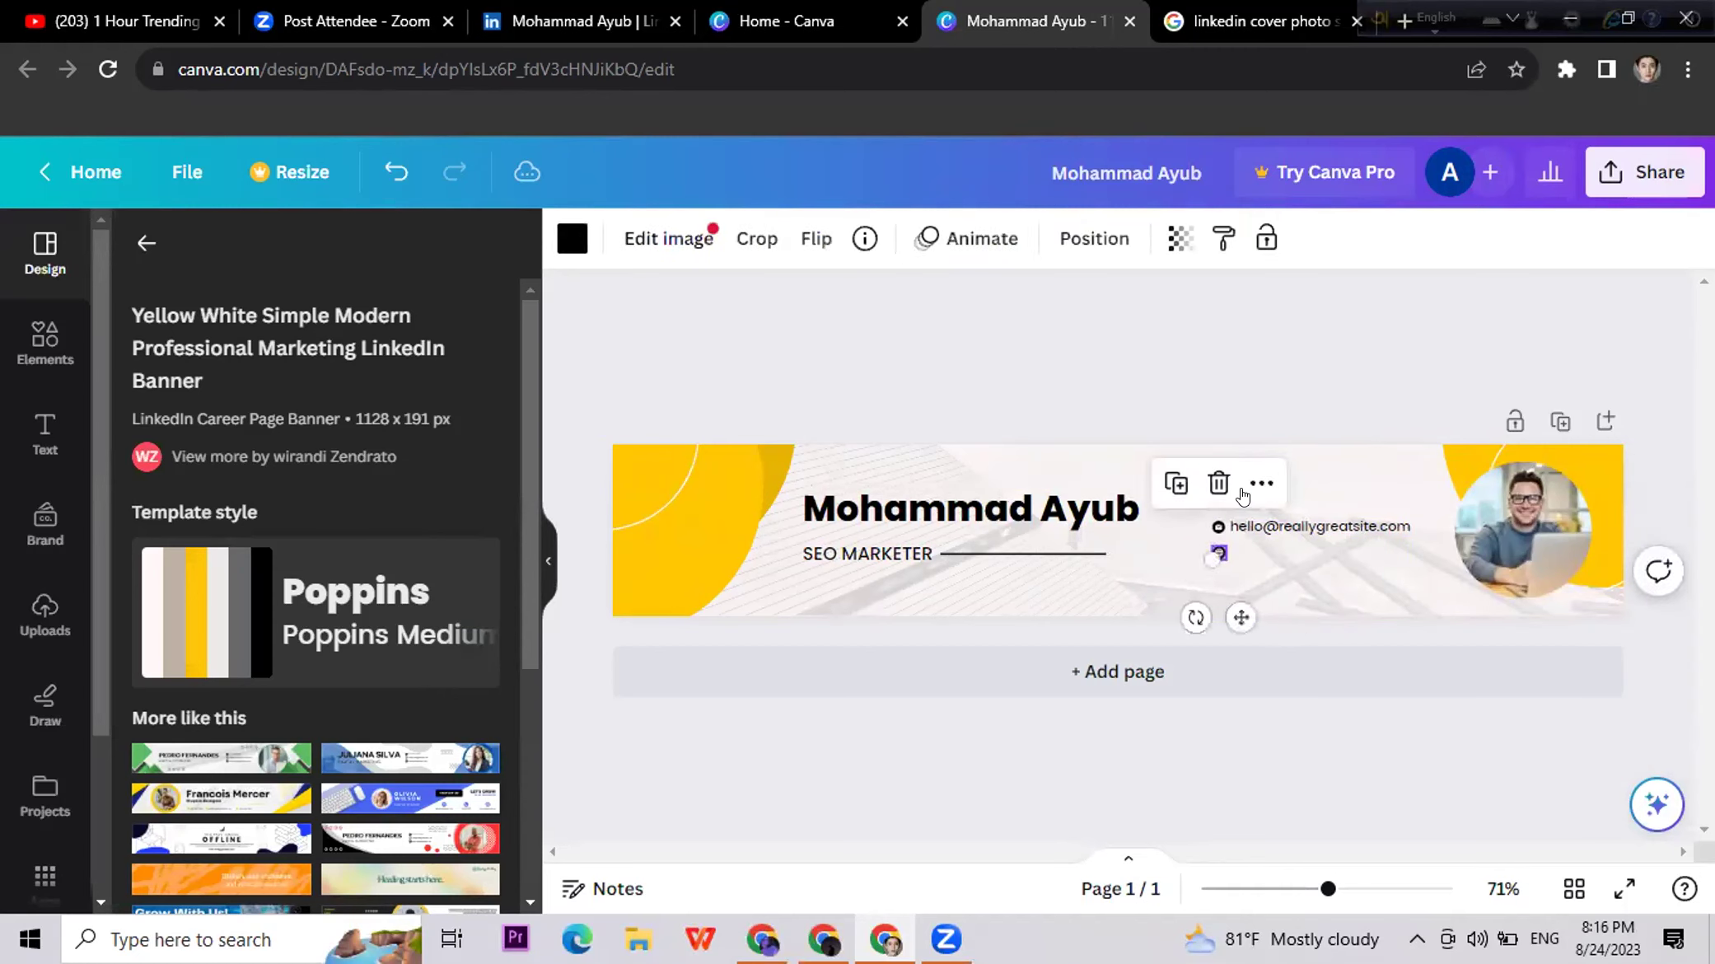
left_click(1217, 486)
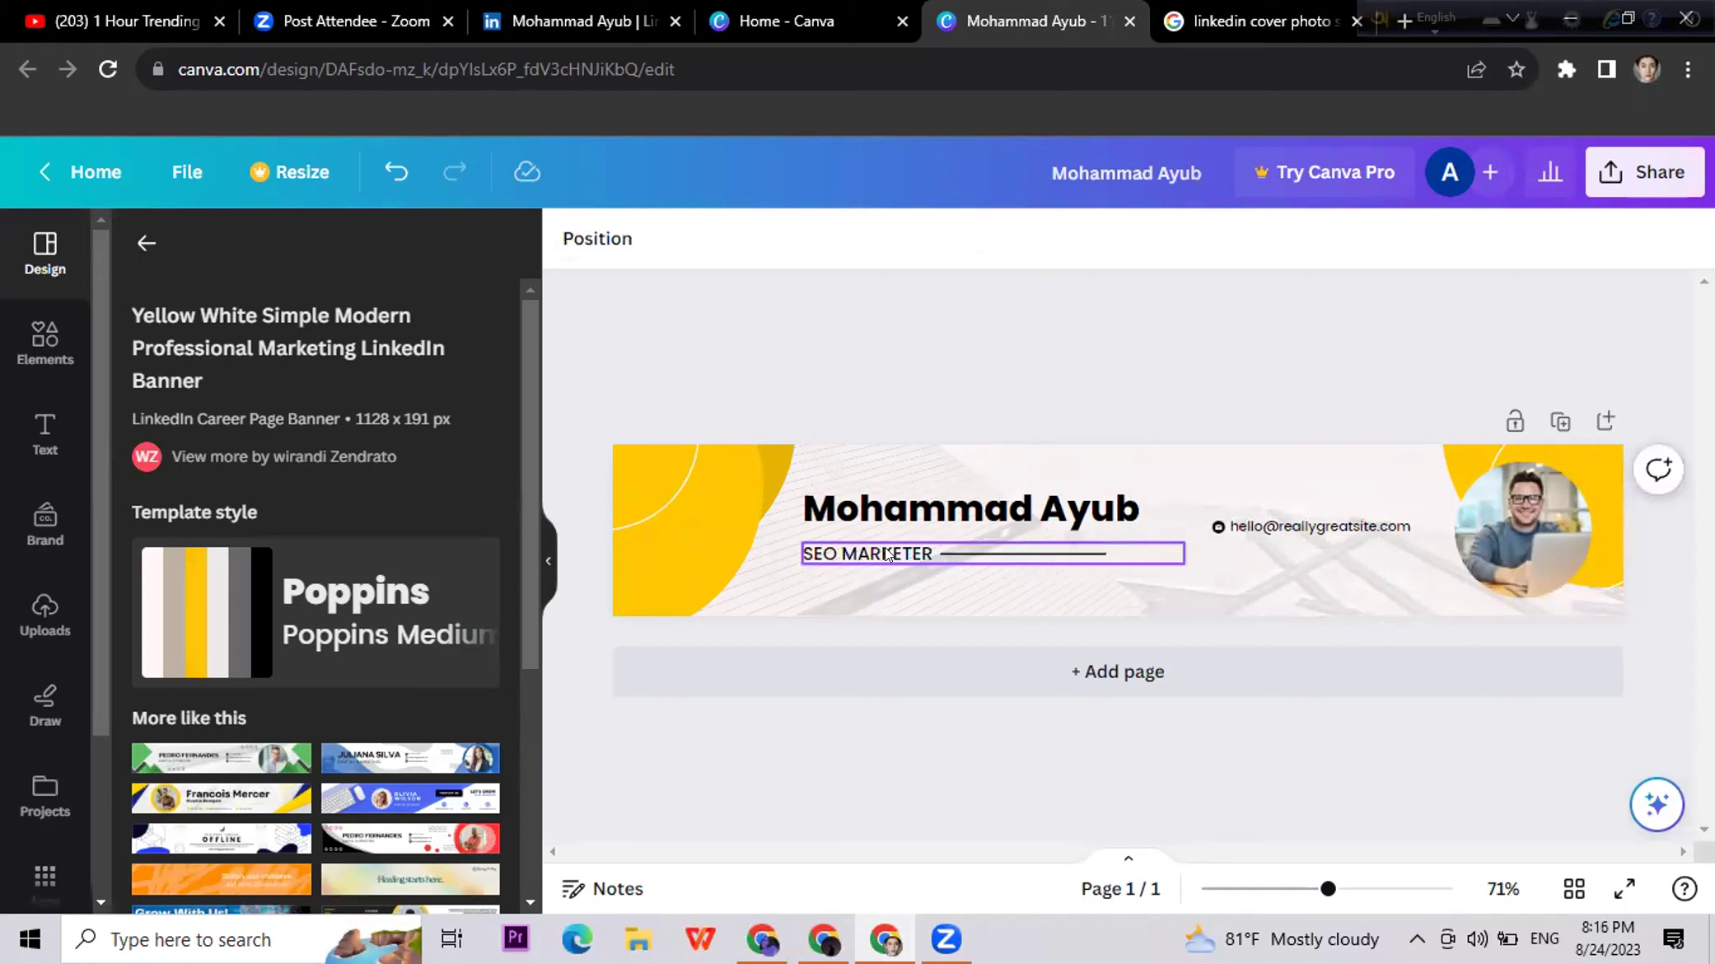
Step: Rewrite the SEO MARKETER subtitle as DIGITAL MARKETING SPECIALIST and delete the divider line
left_click(911, 555)
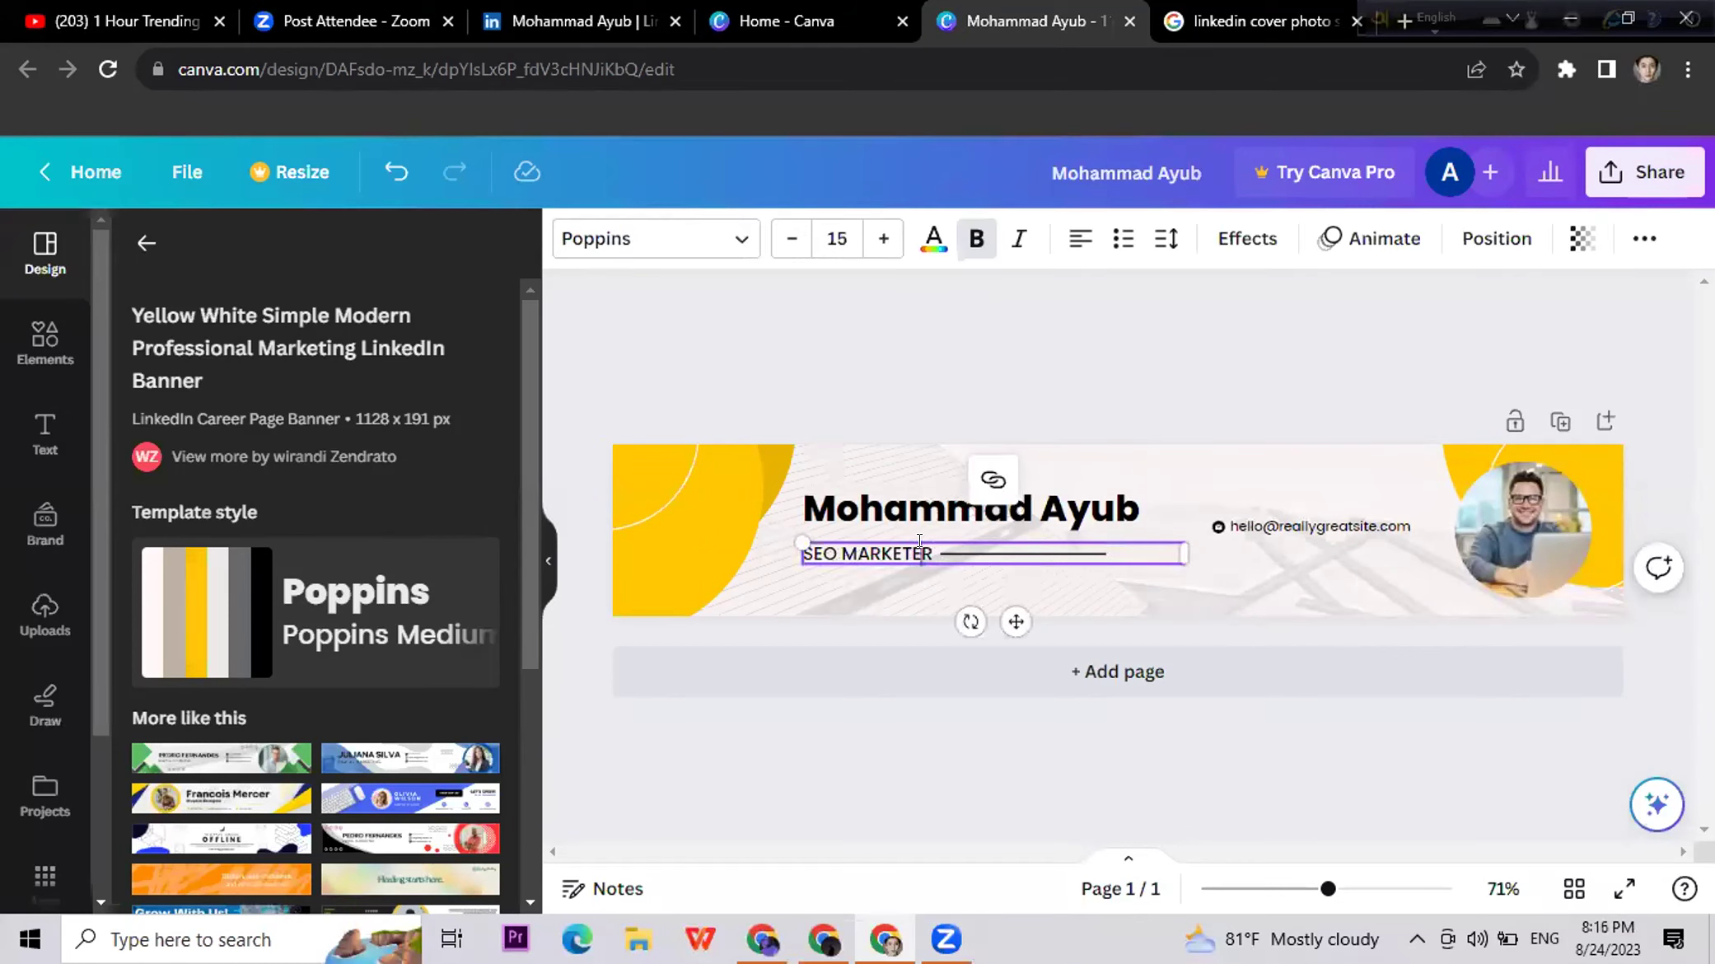
double_click(931, 555)
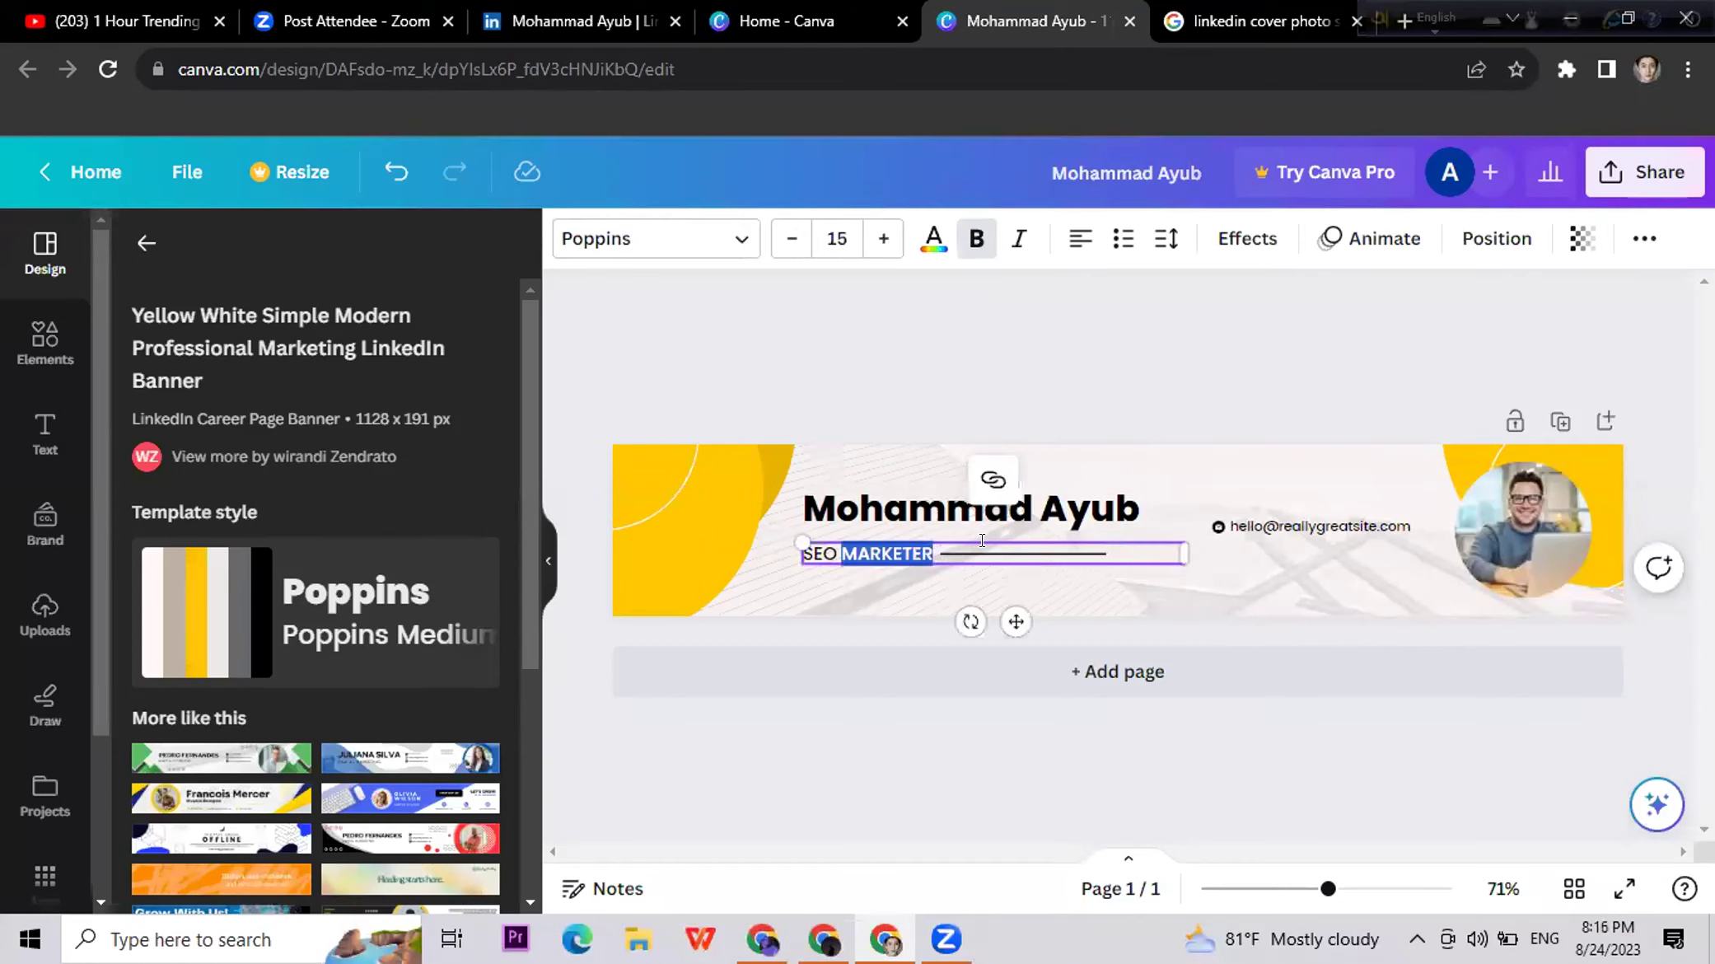
left_click(1053, 540)
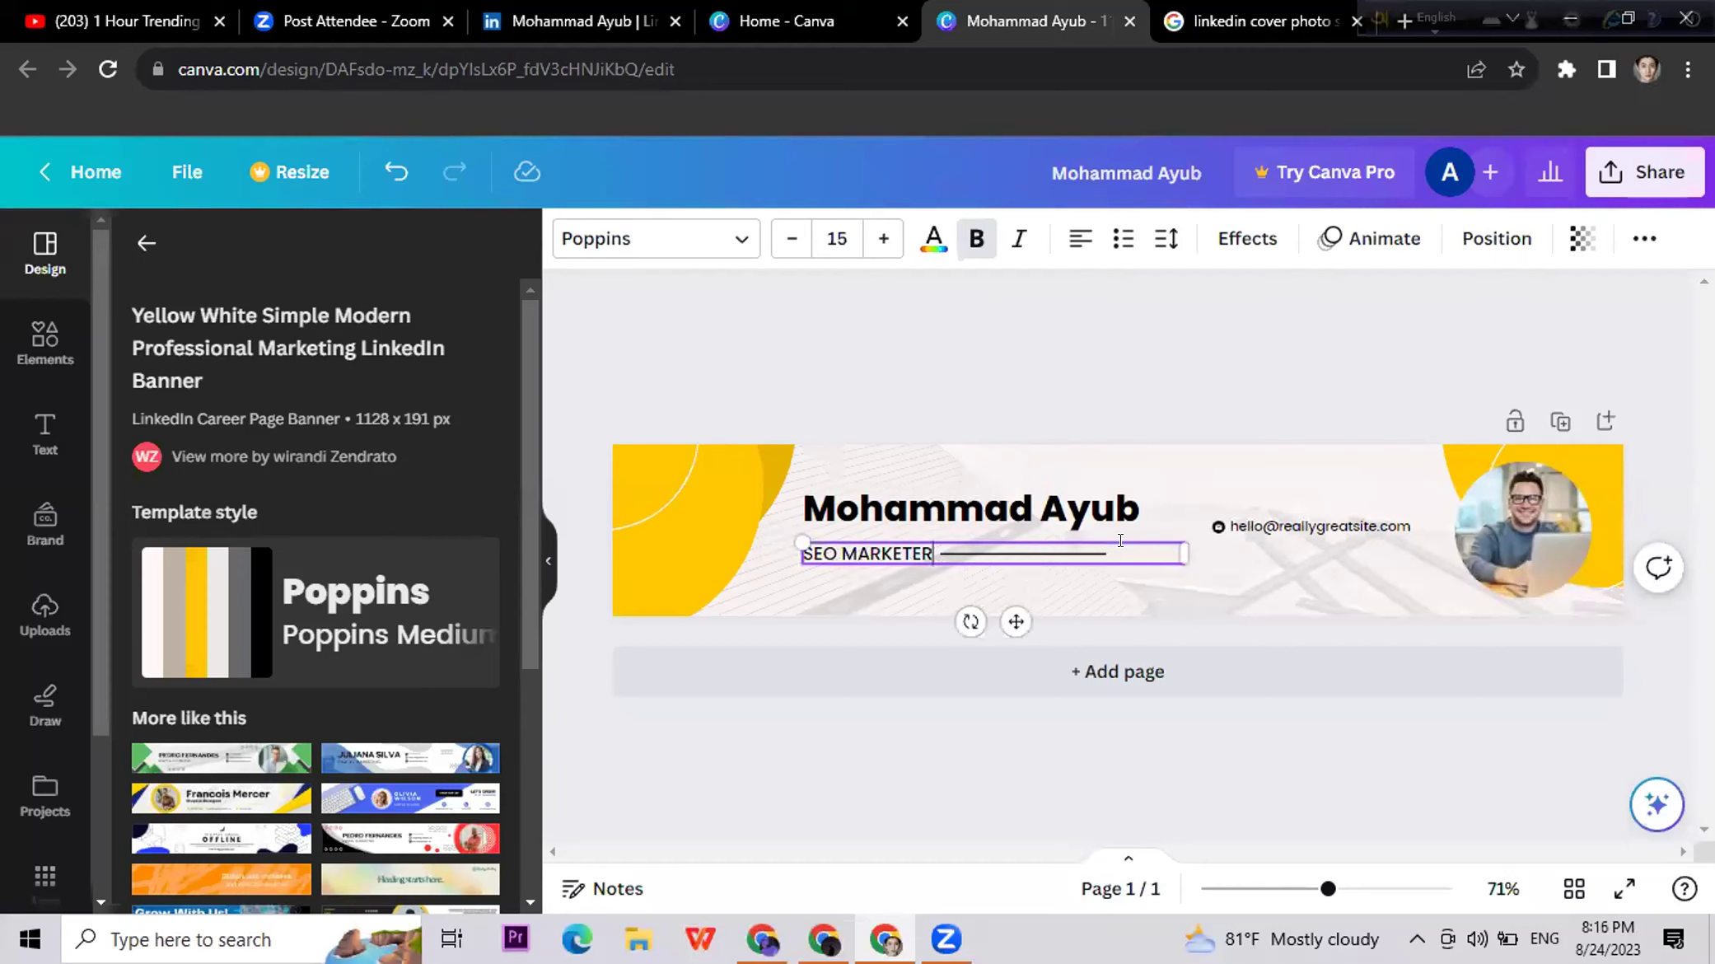
key("BackSpace")
key("BackSpace")
key("BackSpace")
key("BackSpace")
key("BackSpace")
key("BackSpace")
key("BackSpace")
key("BackSpace")
key("BackSpace")
key("BackSpace")
key("BackSpace")
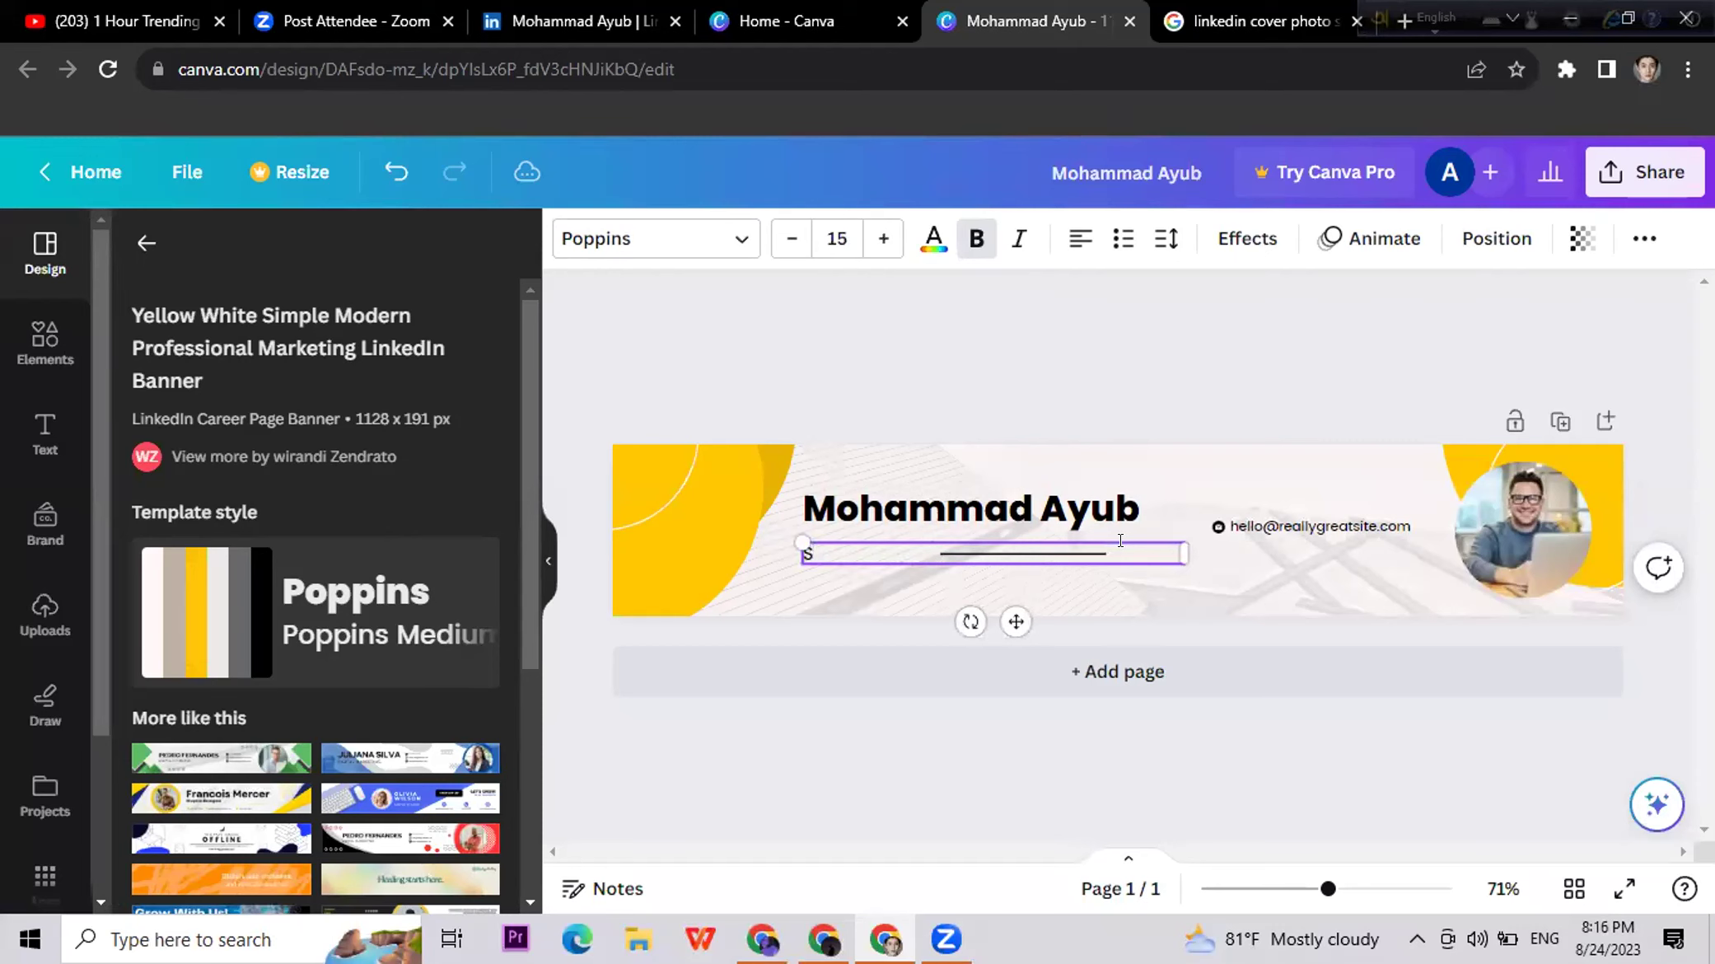
type("DIGITAL MARKE")
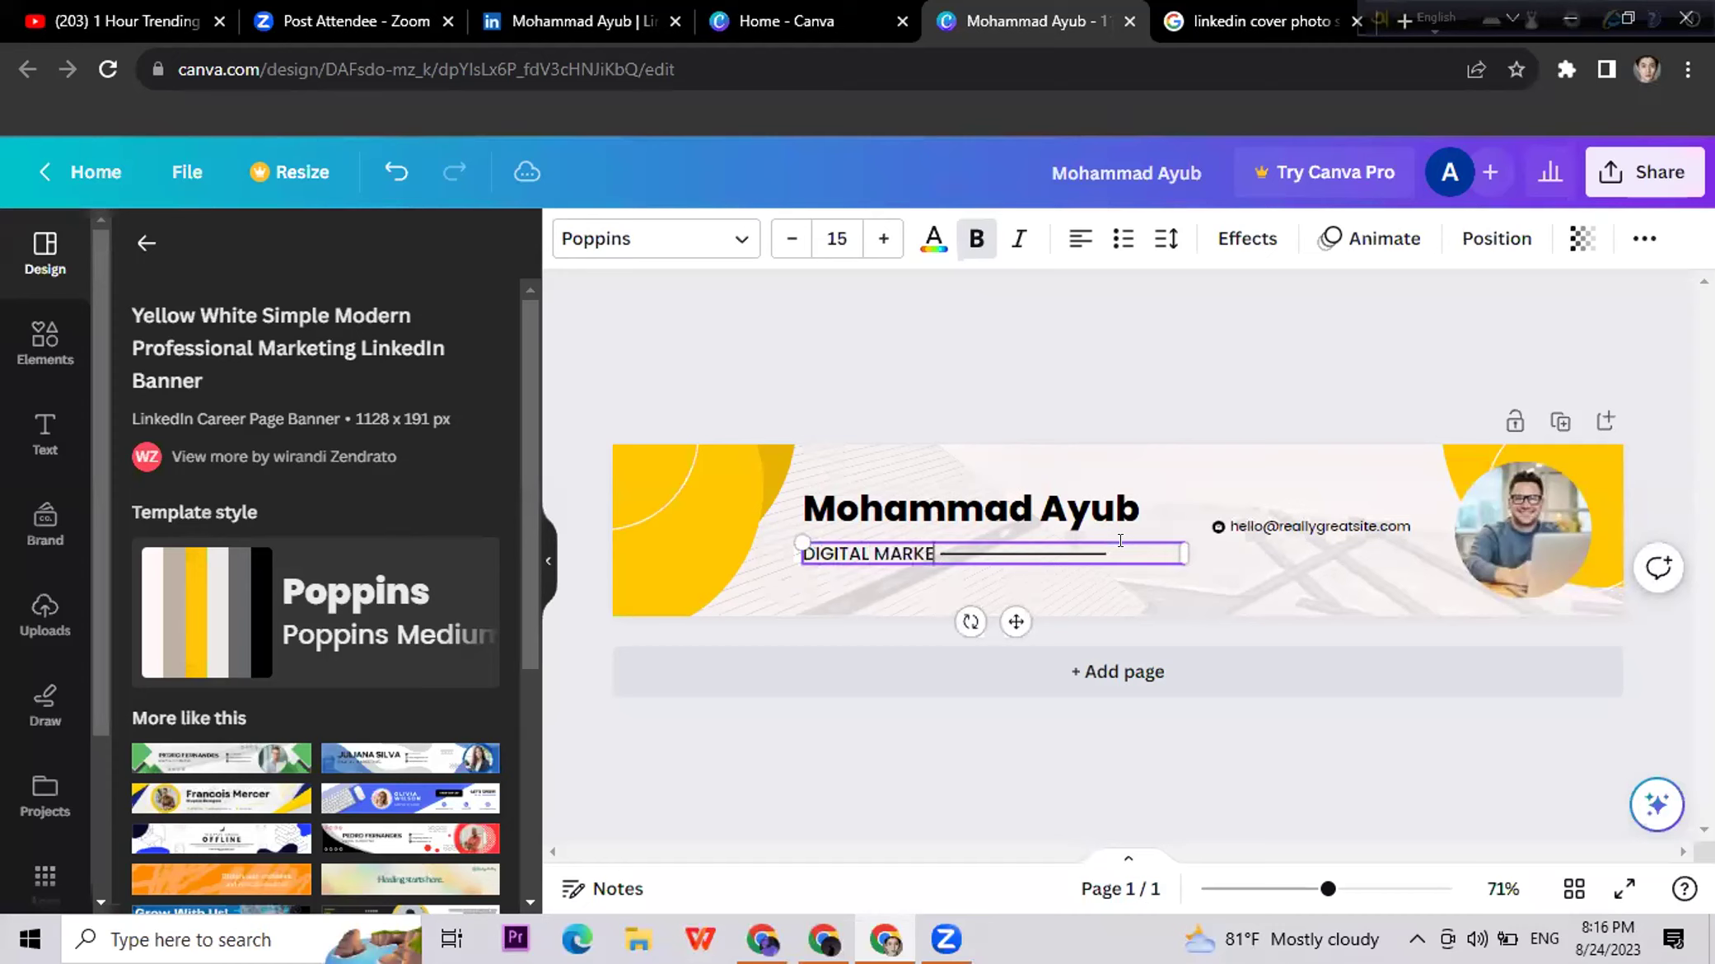
type("TING SPECI")
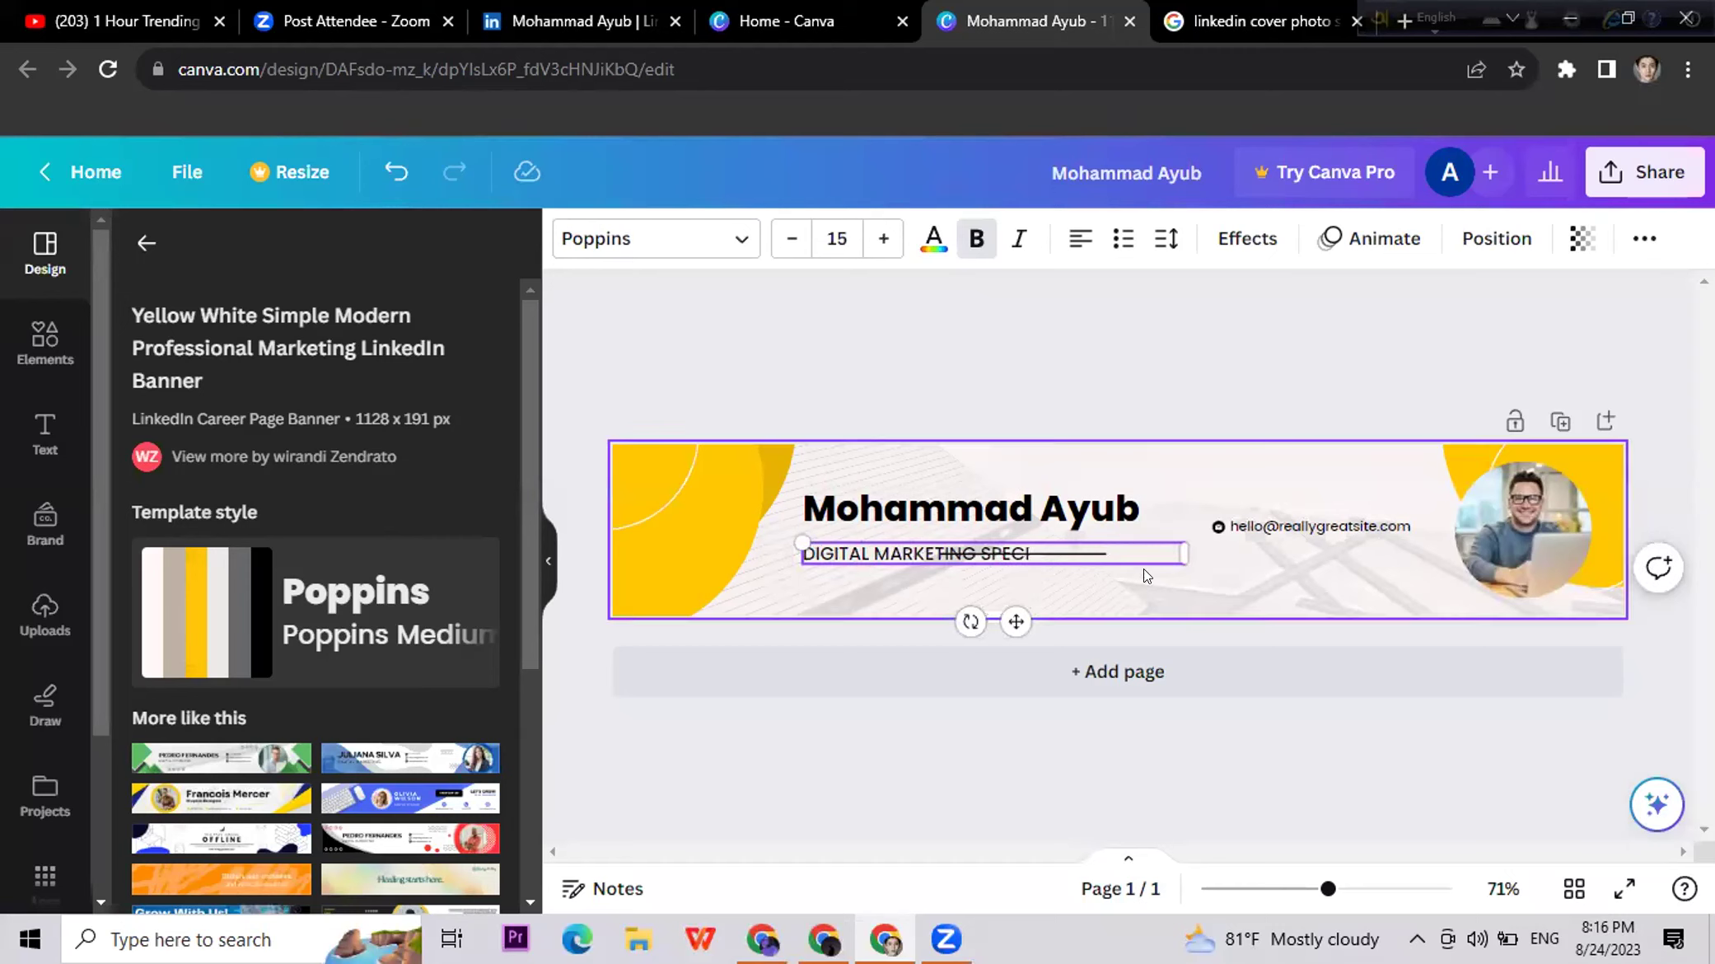
left_click(1113, 559)
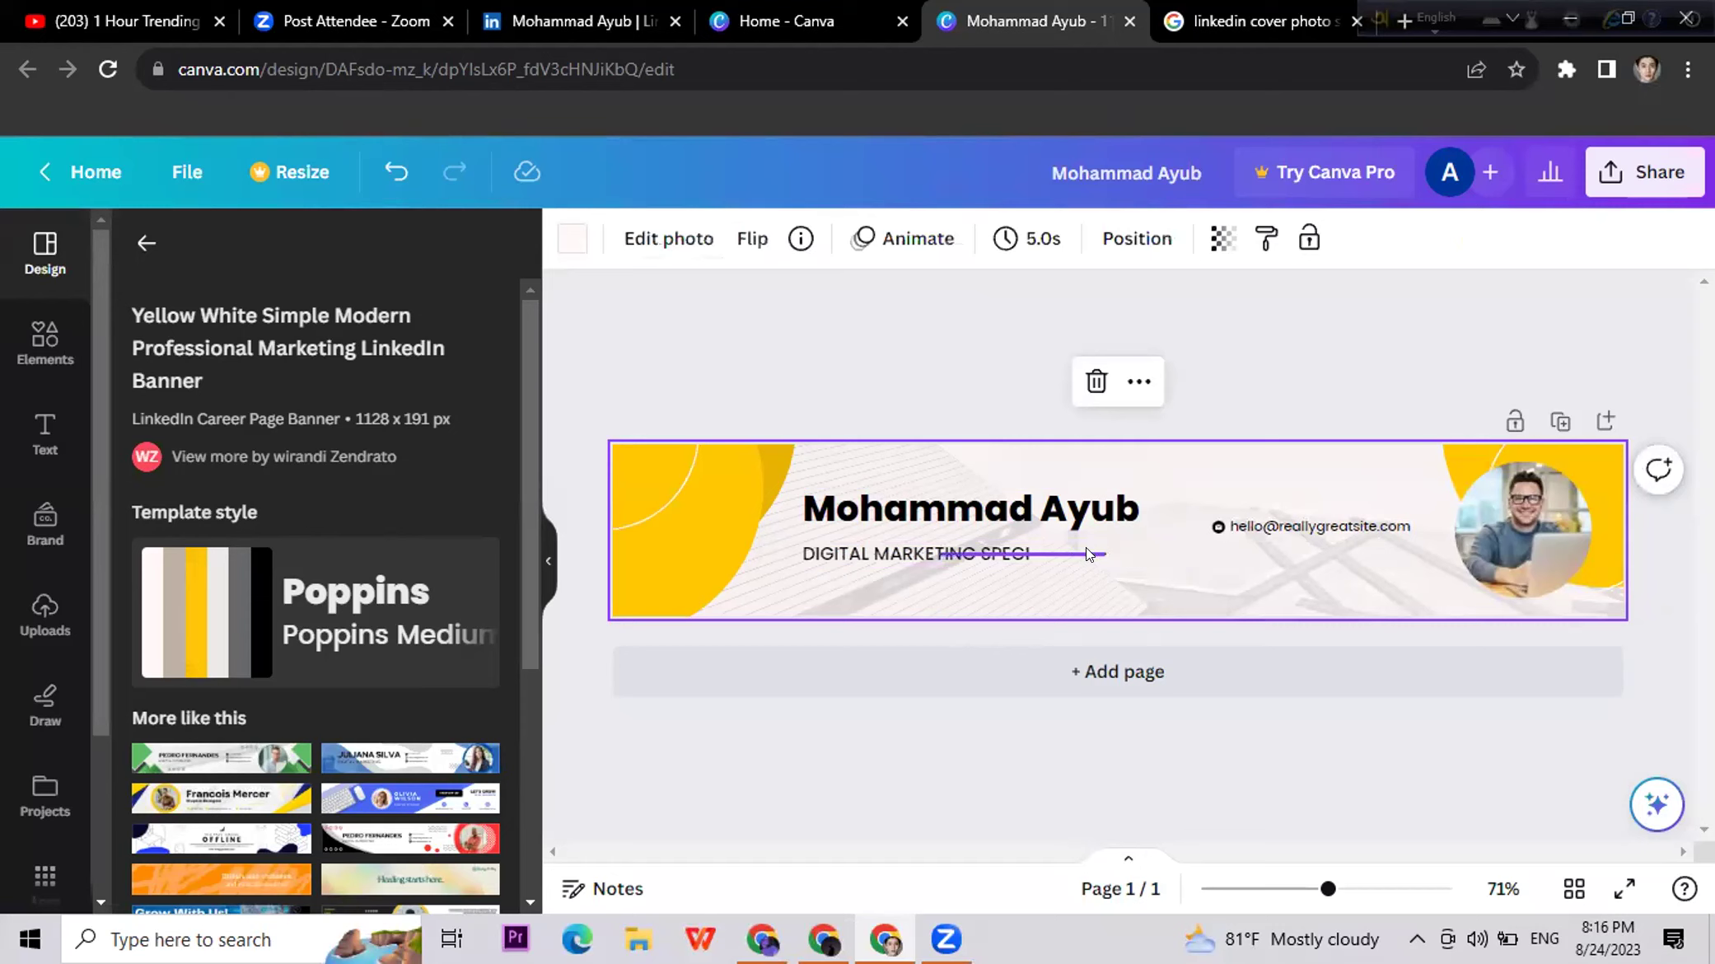
left_click(1086, 547)
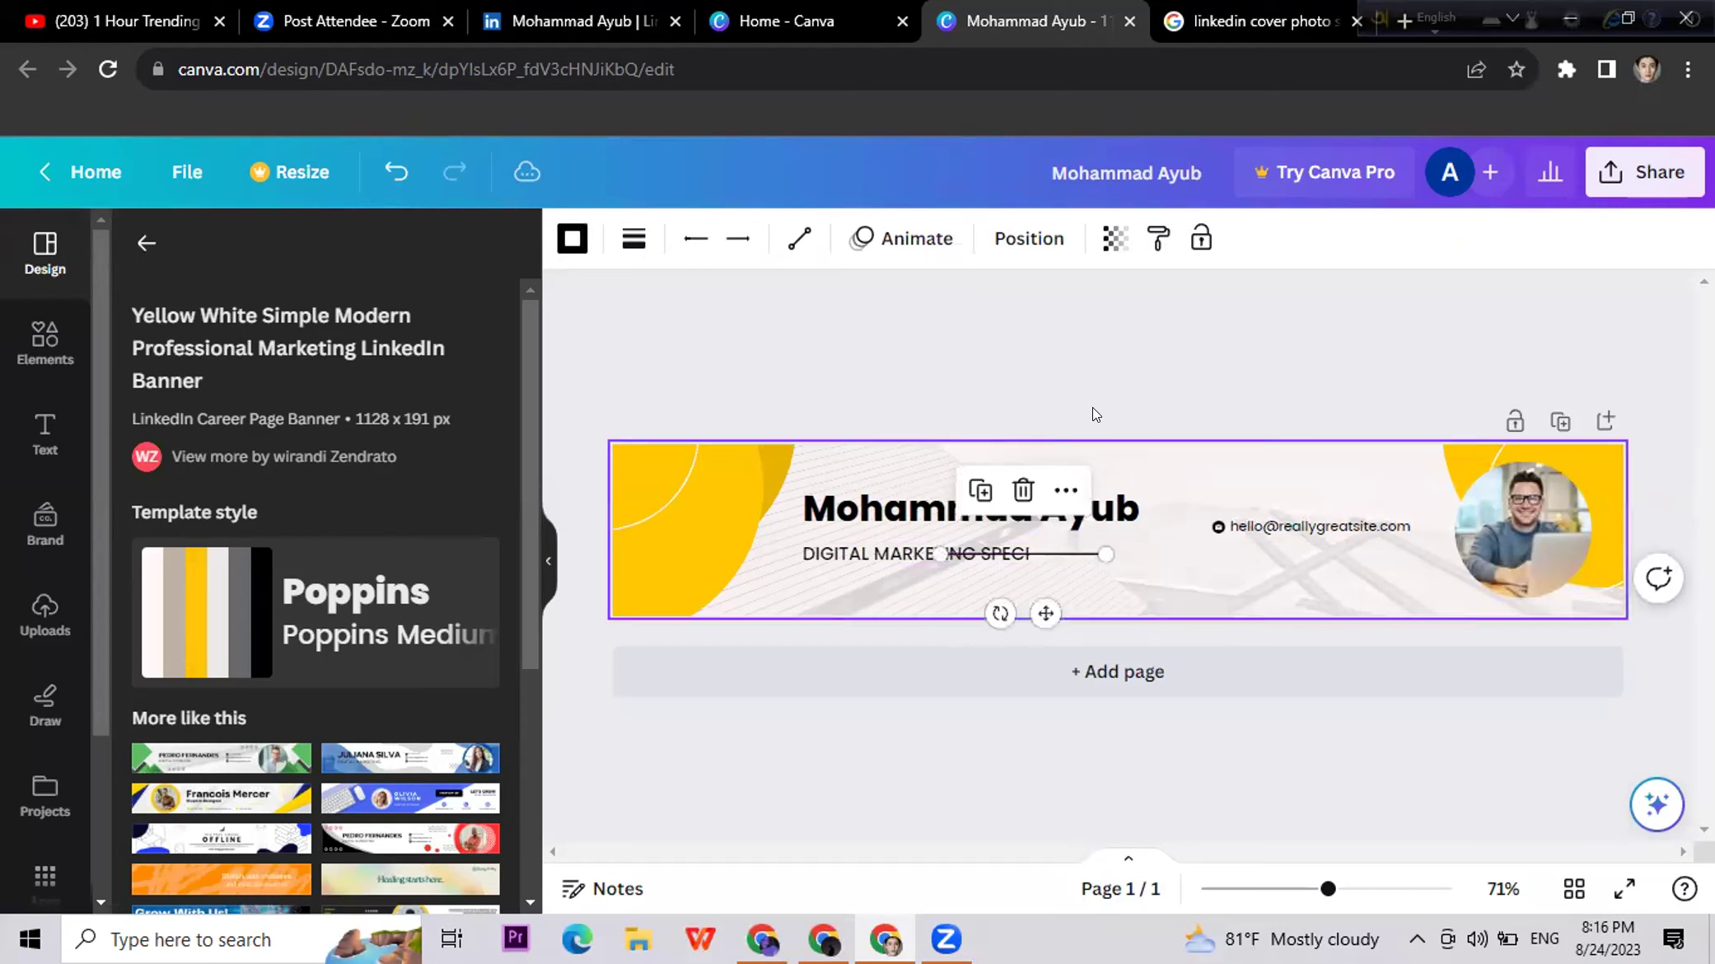
left_click(1021, 492)
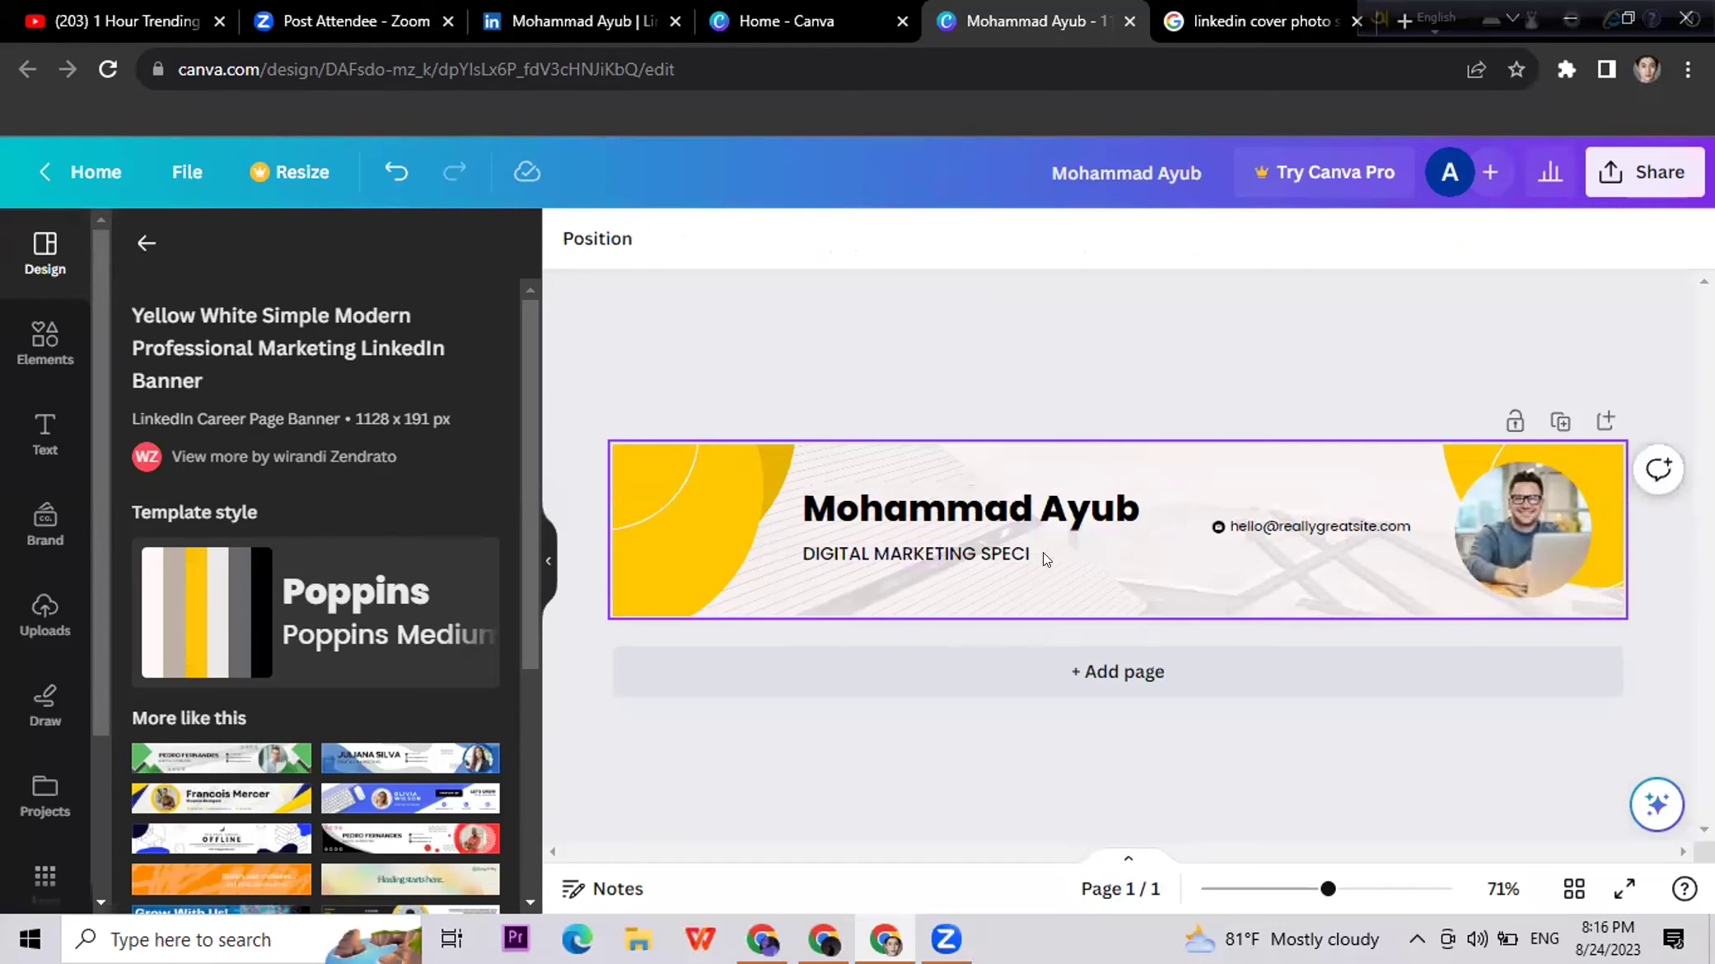
left_click(1048, 545)
left_click(1038, 540)
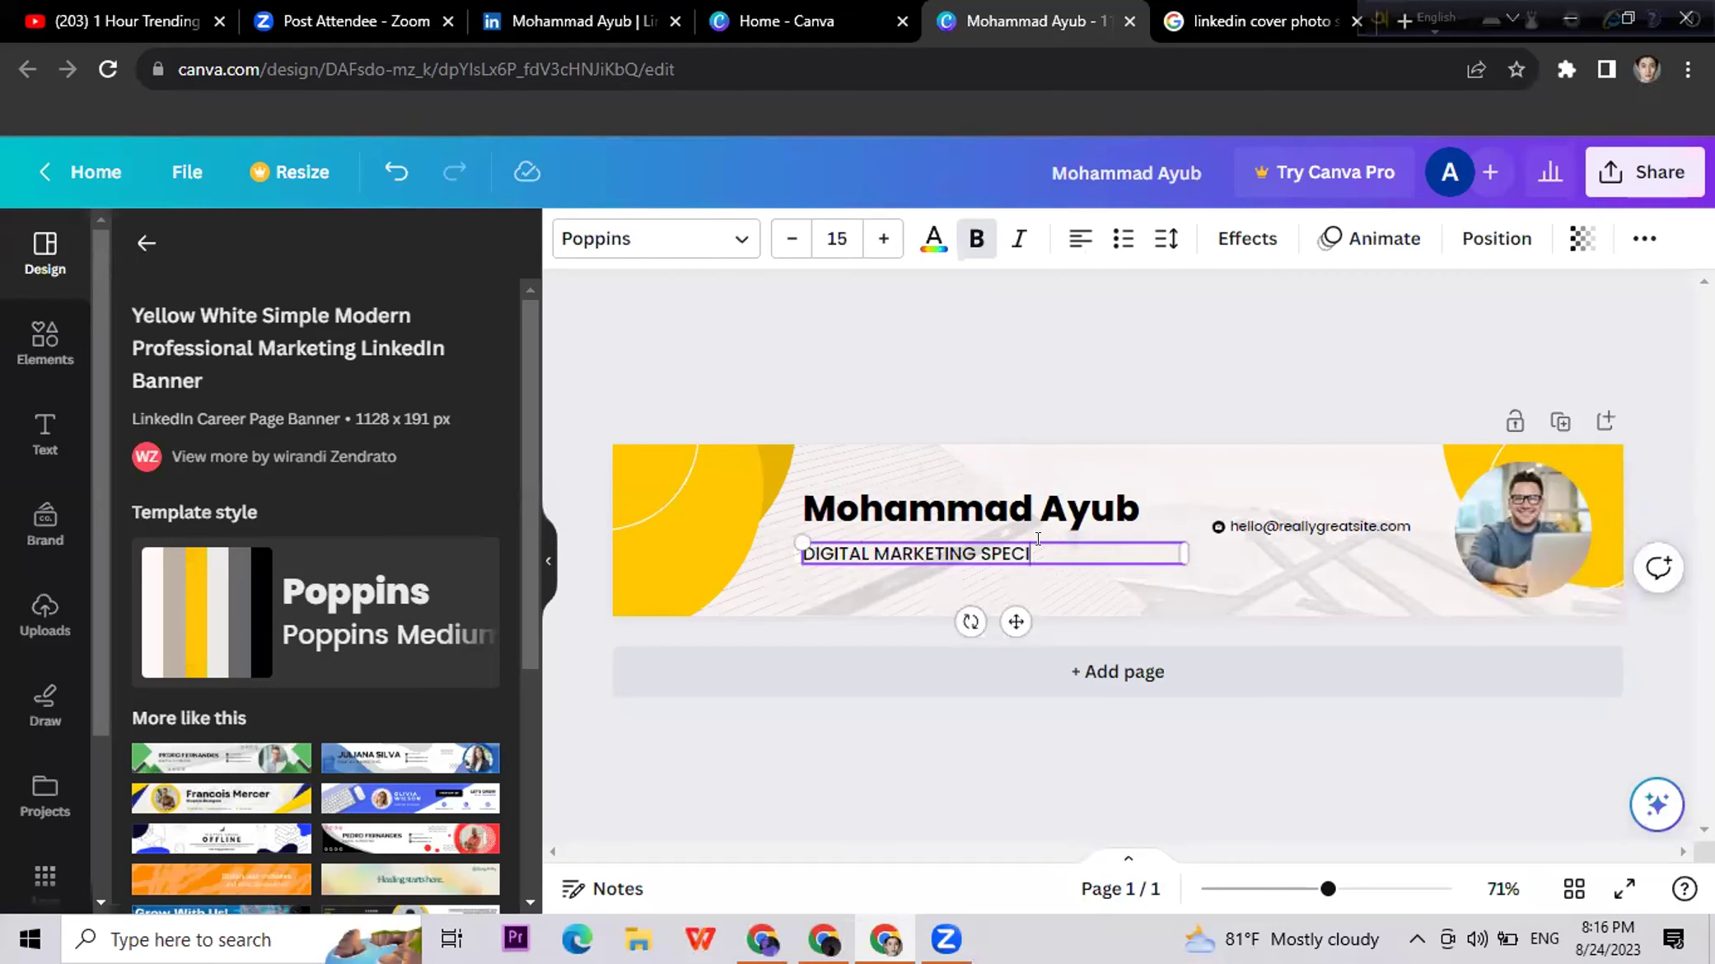
type("ALIST")
Step: Remove the email address text and its icon from the banner
left_click(1335, 527)
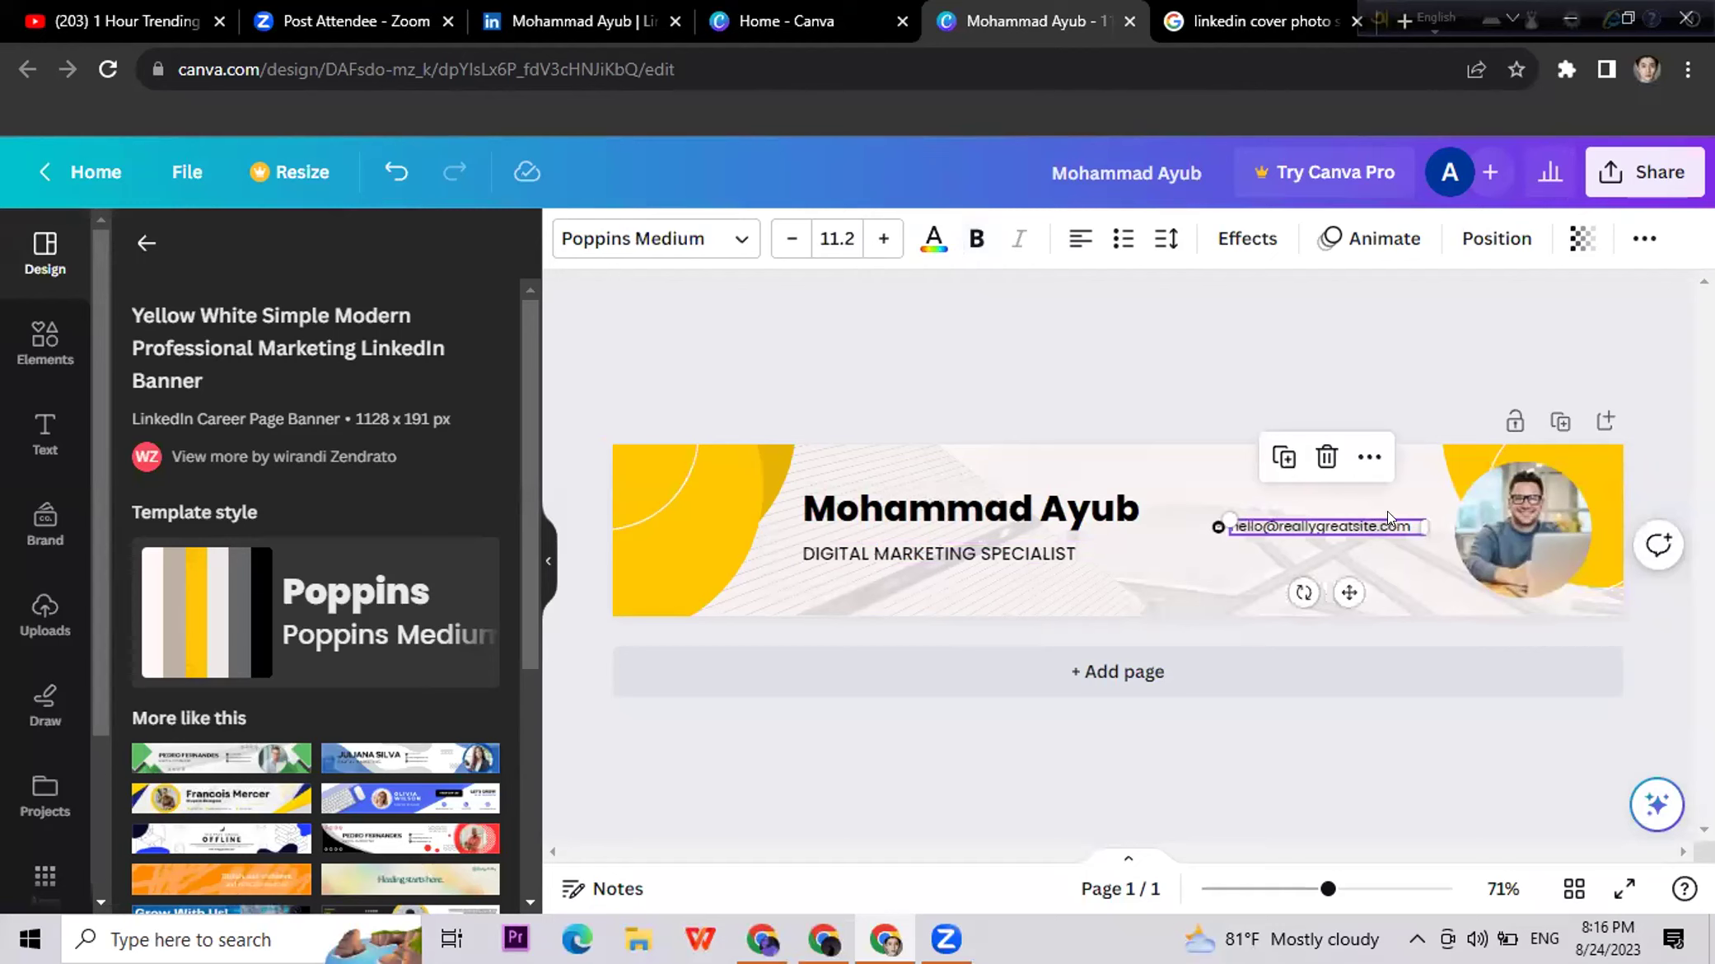
left_click(1327, 457)
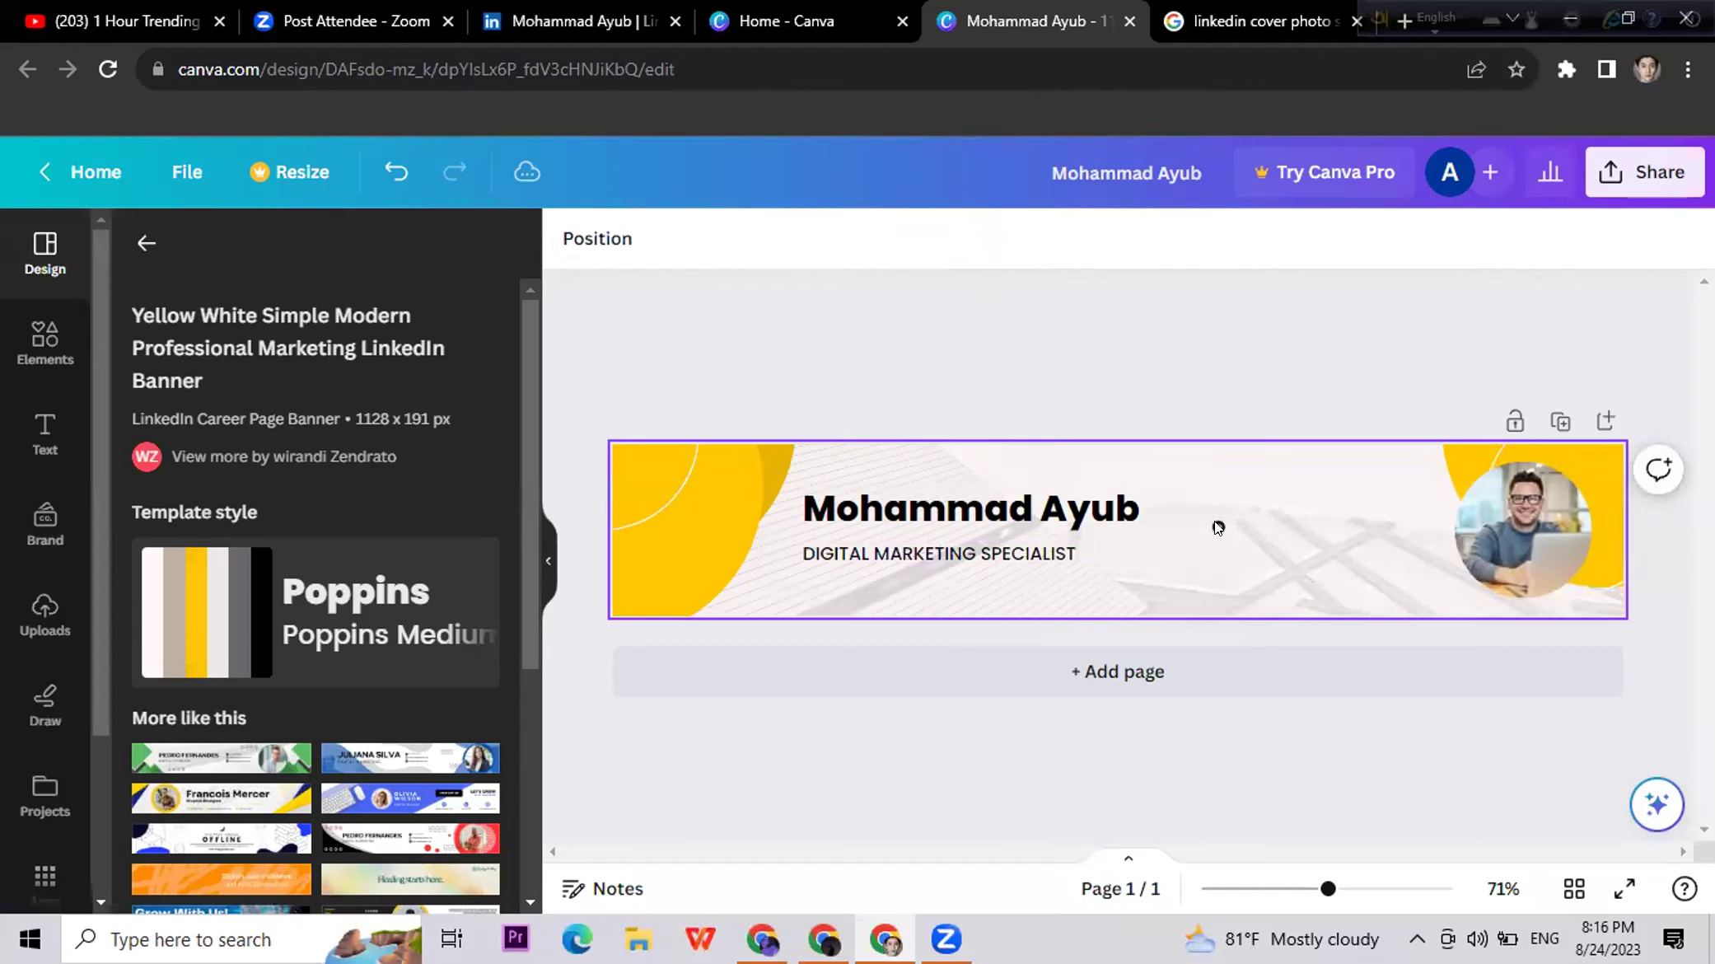
left_click(1216, 524)
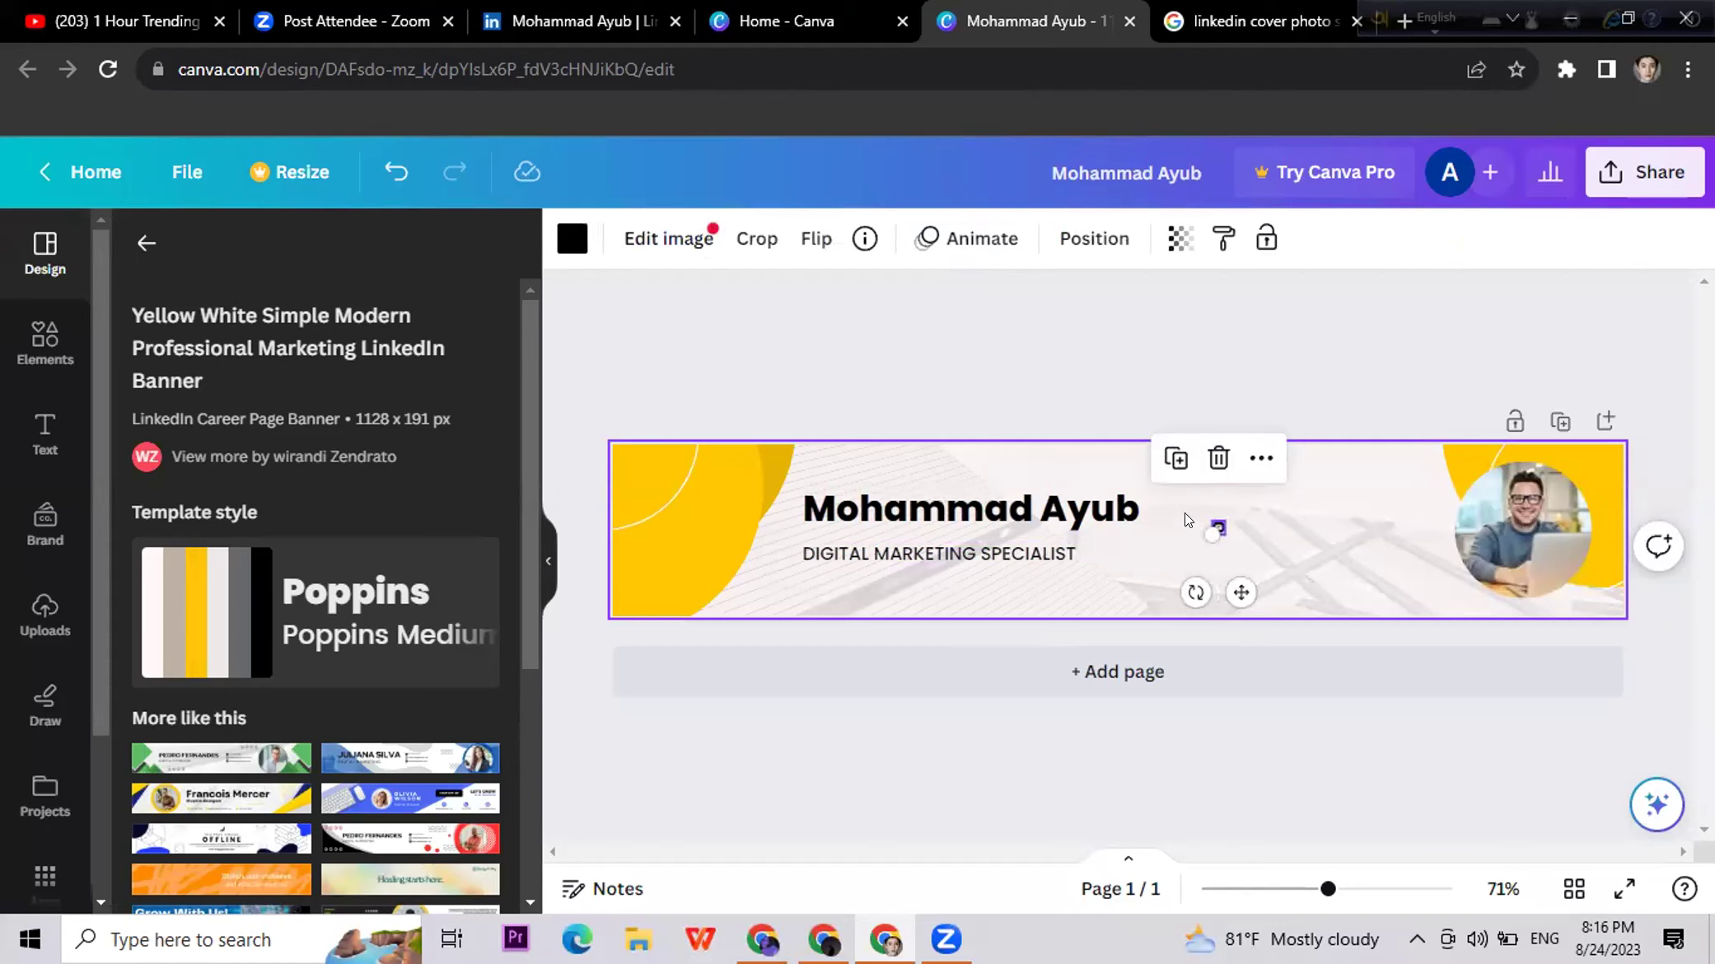
left_click(1219, 458)
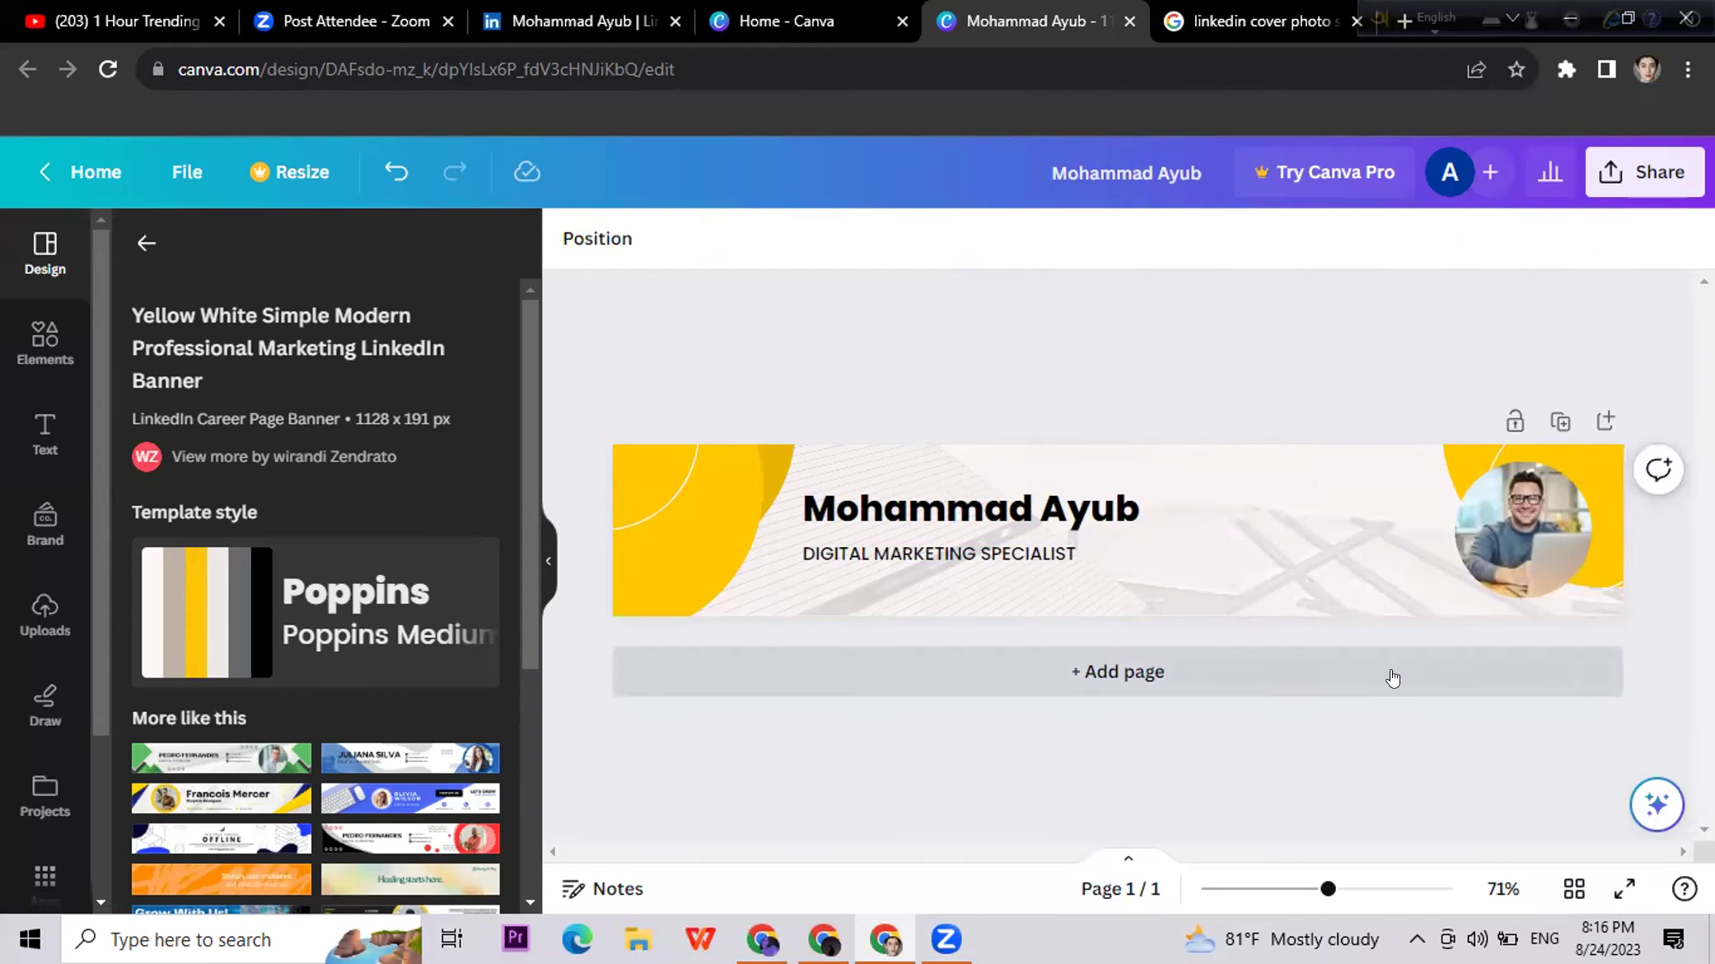
Step: Download the Canva banner as a JPG file, changing the file type from PNG
left_click(1638, 188)
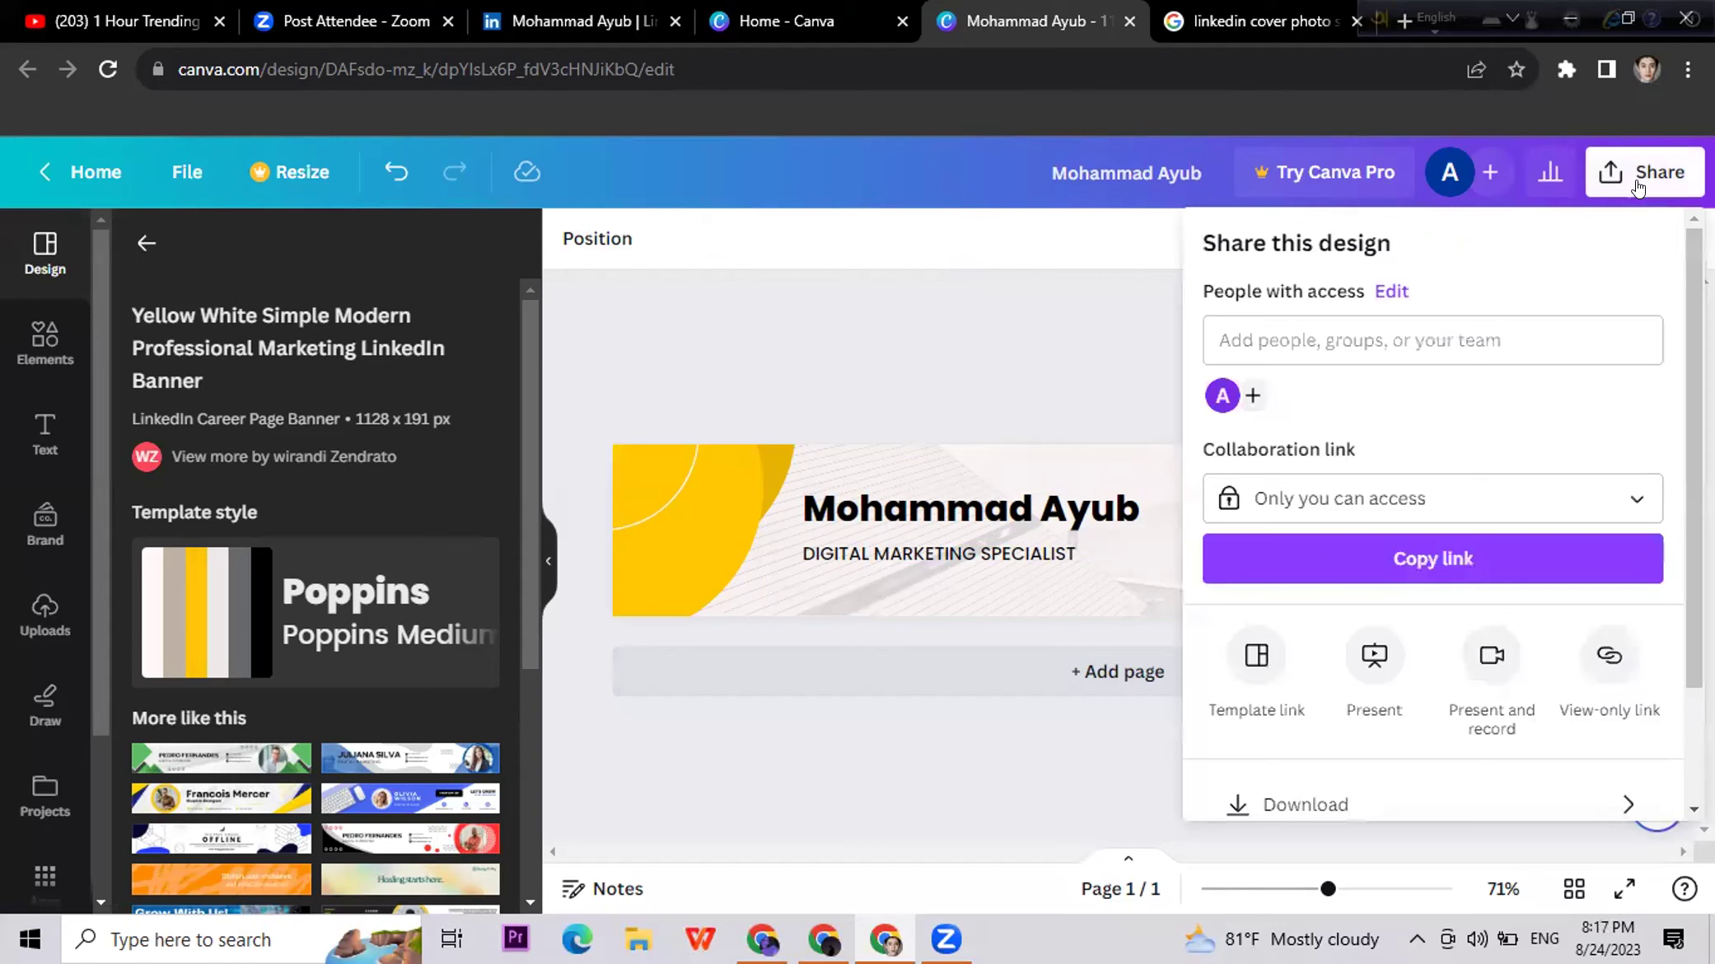
scroll(1501, 479, "down", 2)
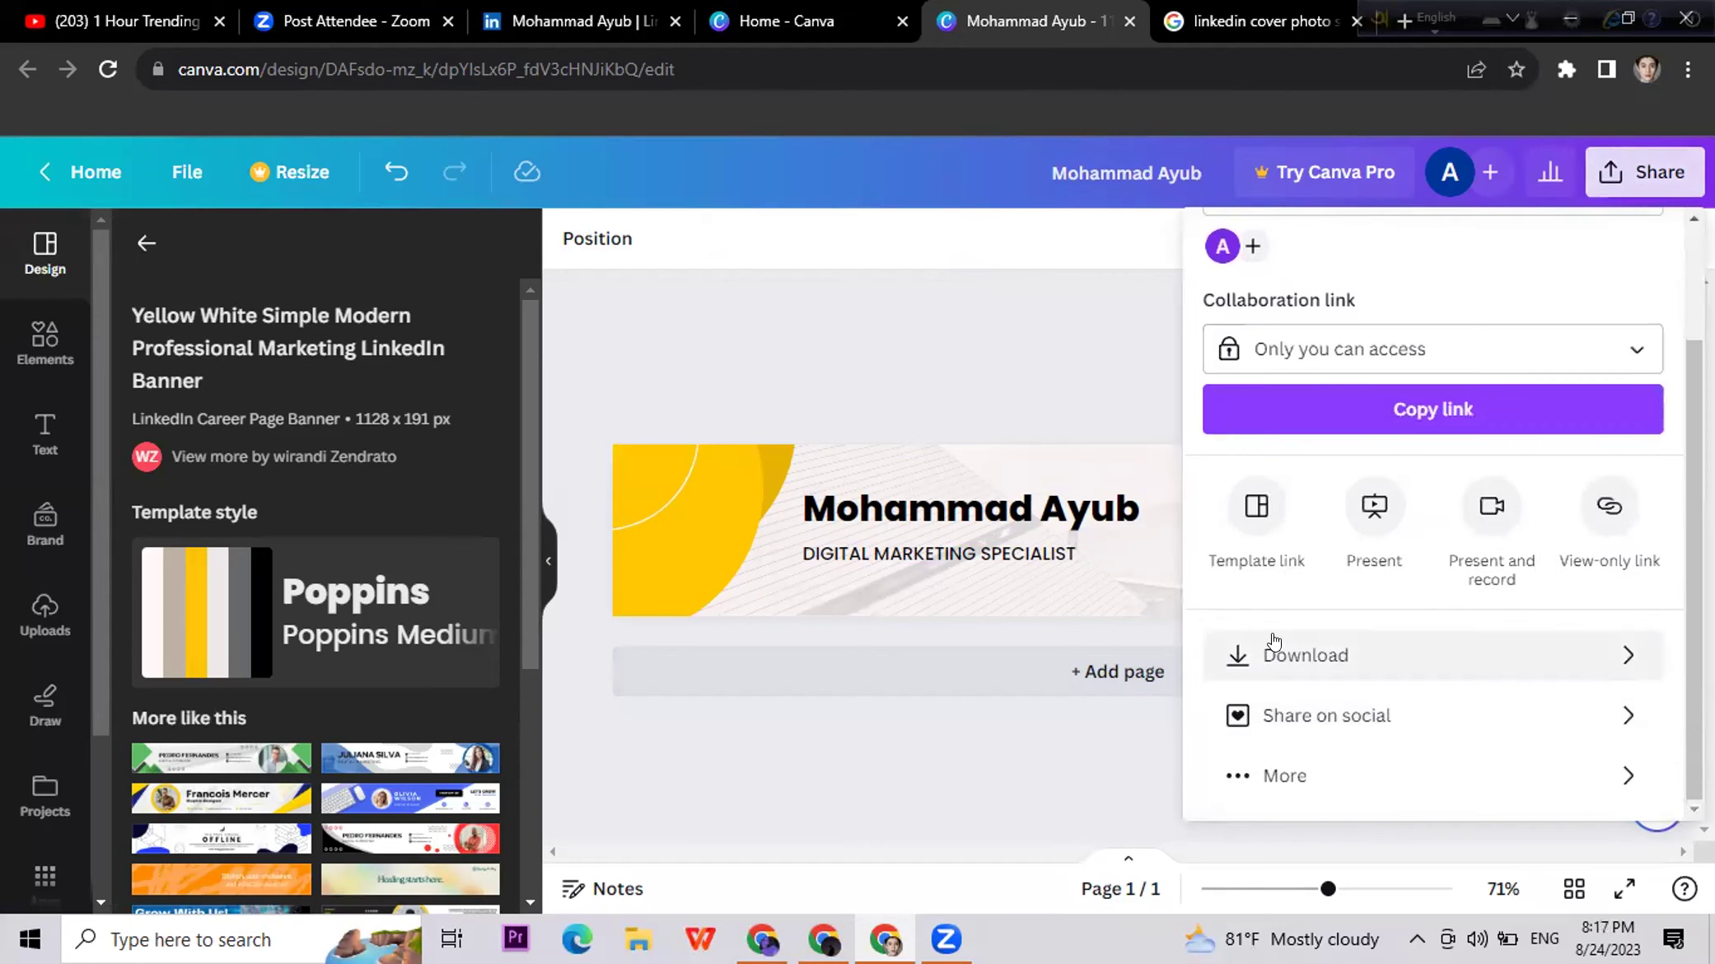
left_click(1333, 645)
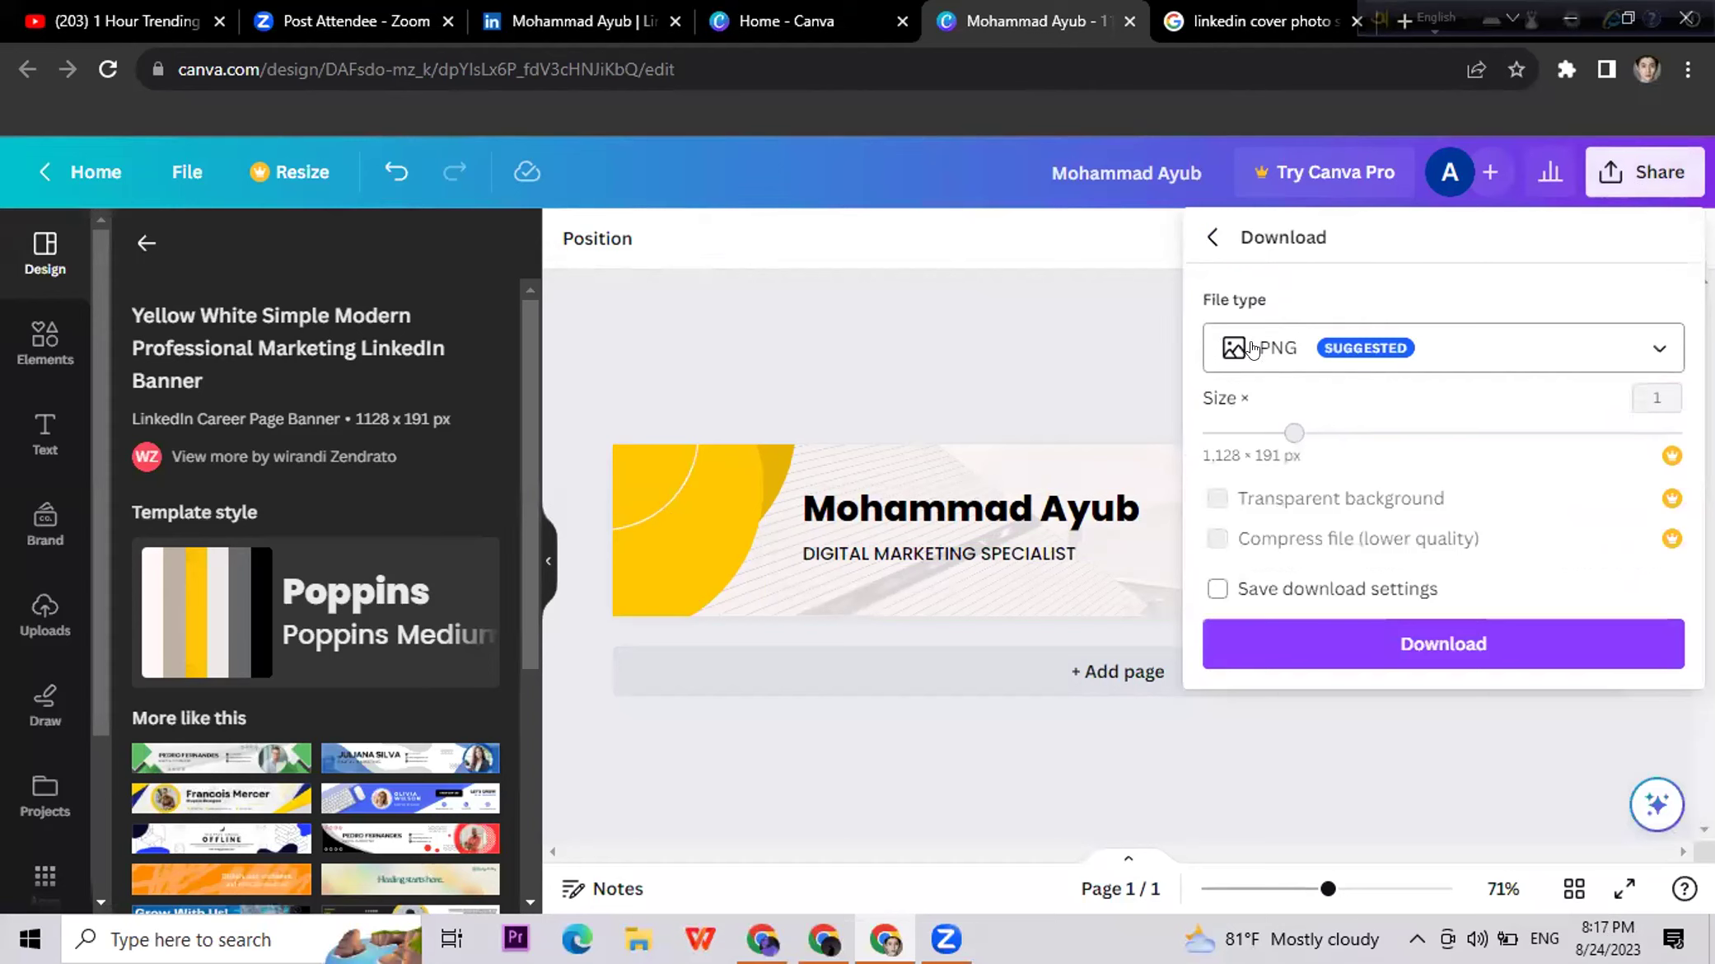
left_click(1390, 359)
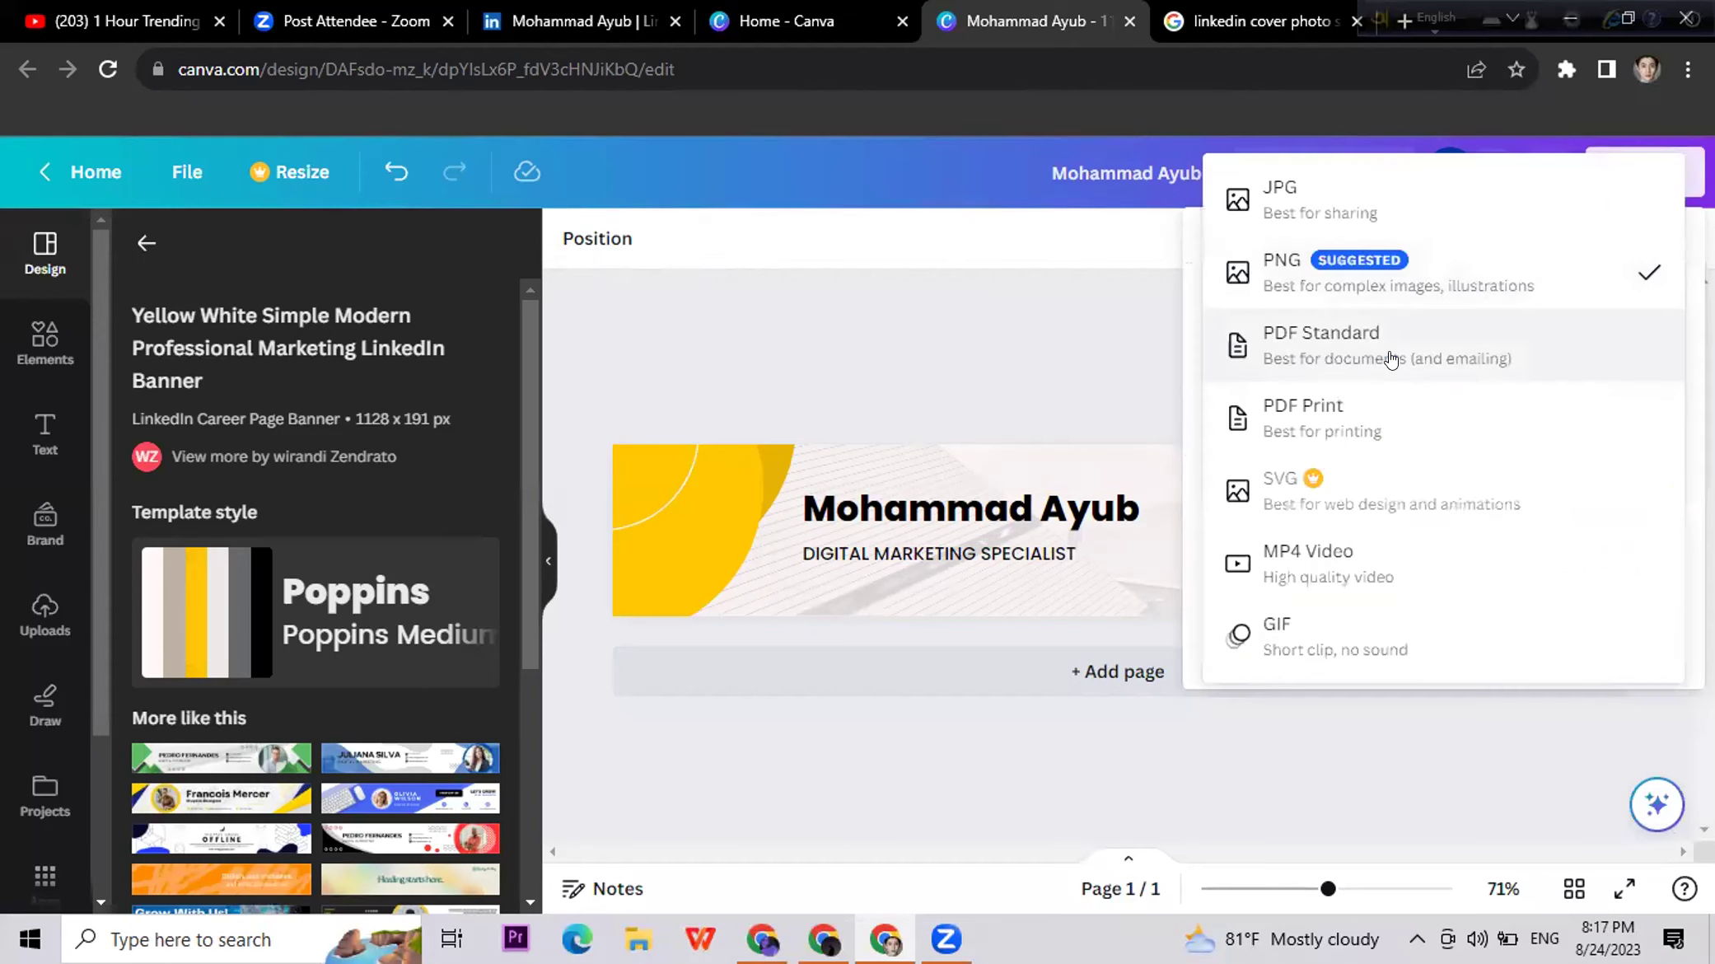
left_click(1352, 193)
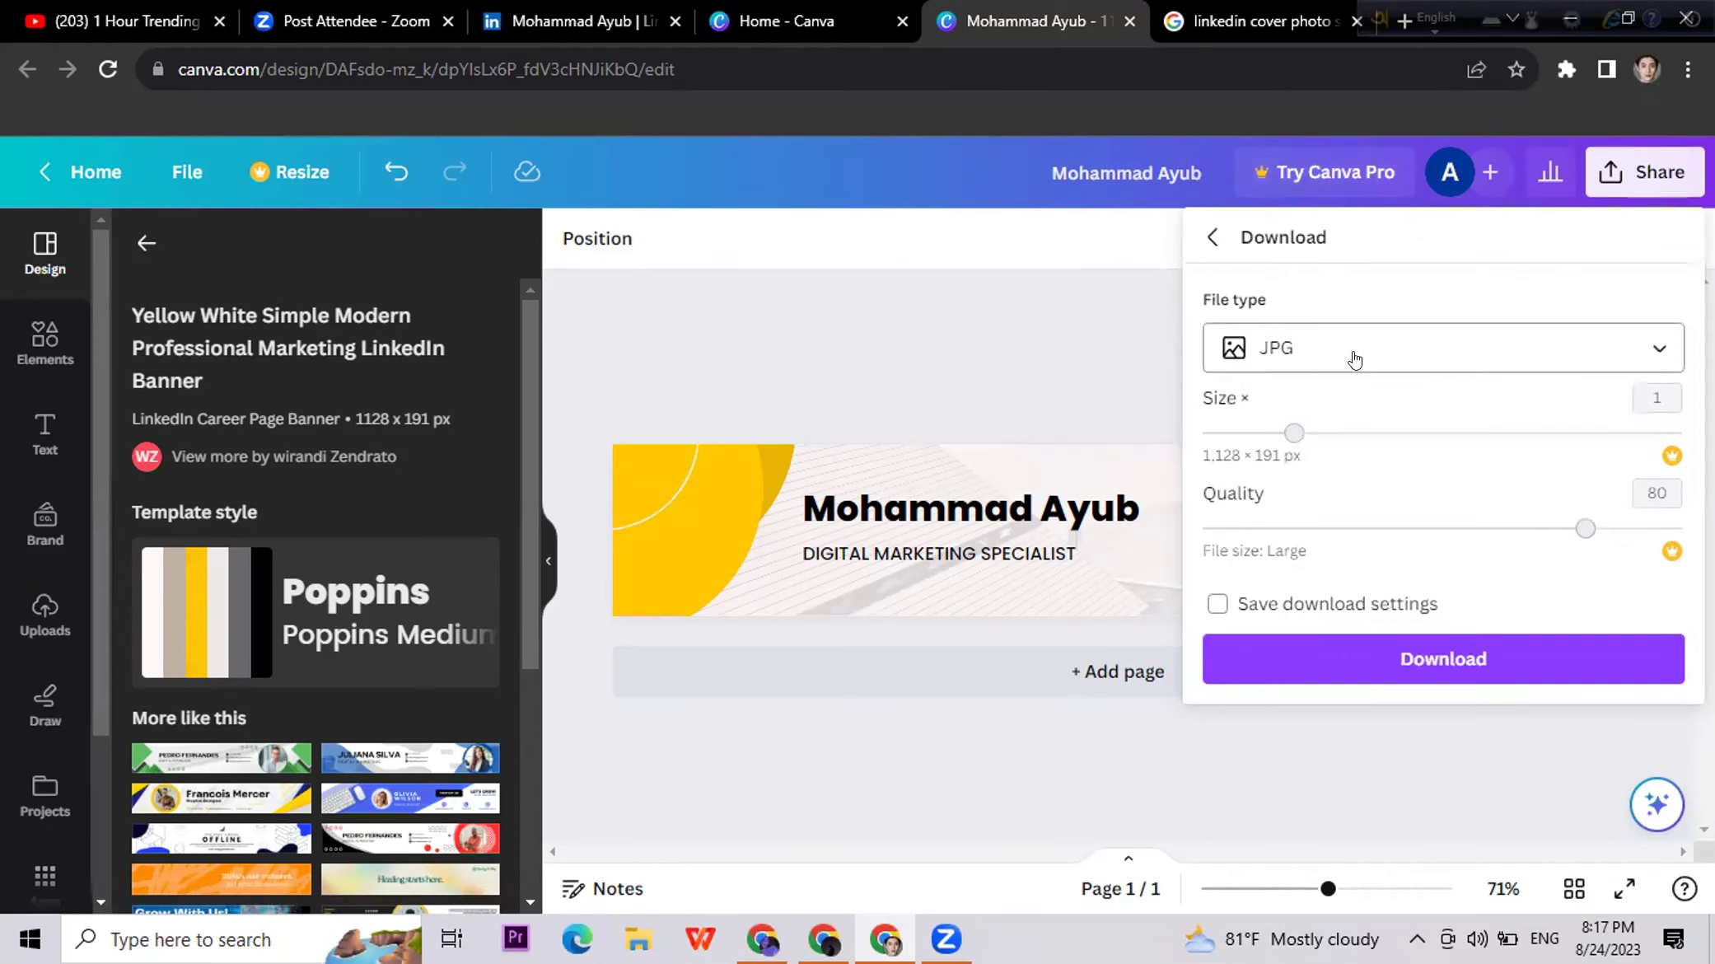
left_click(1418, 656)
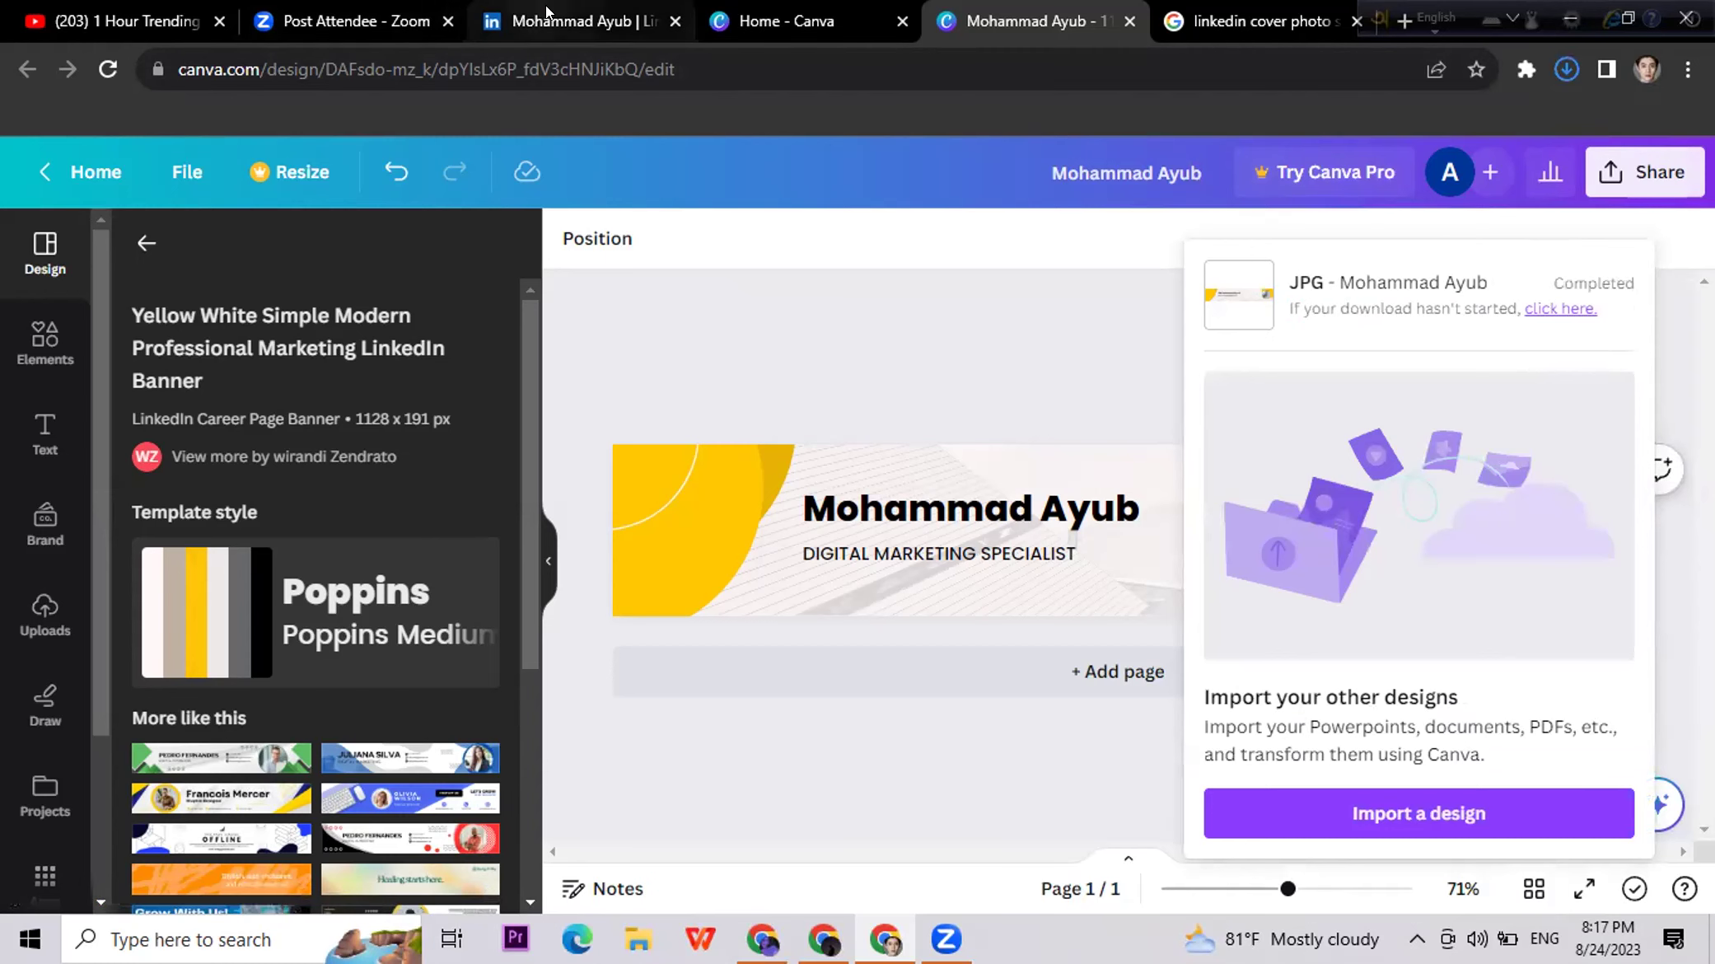
left_click(585, 15)
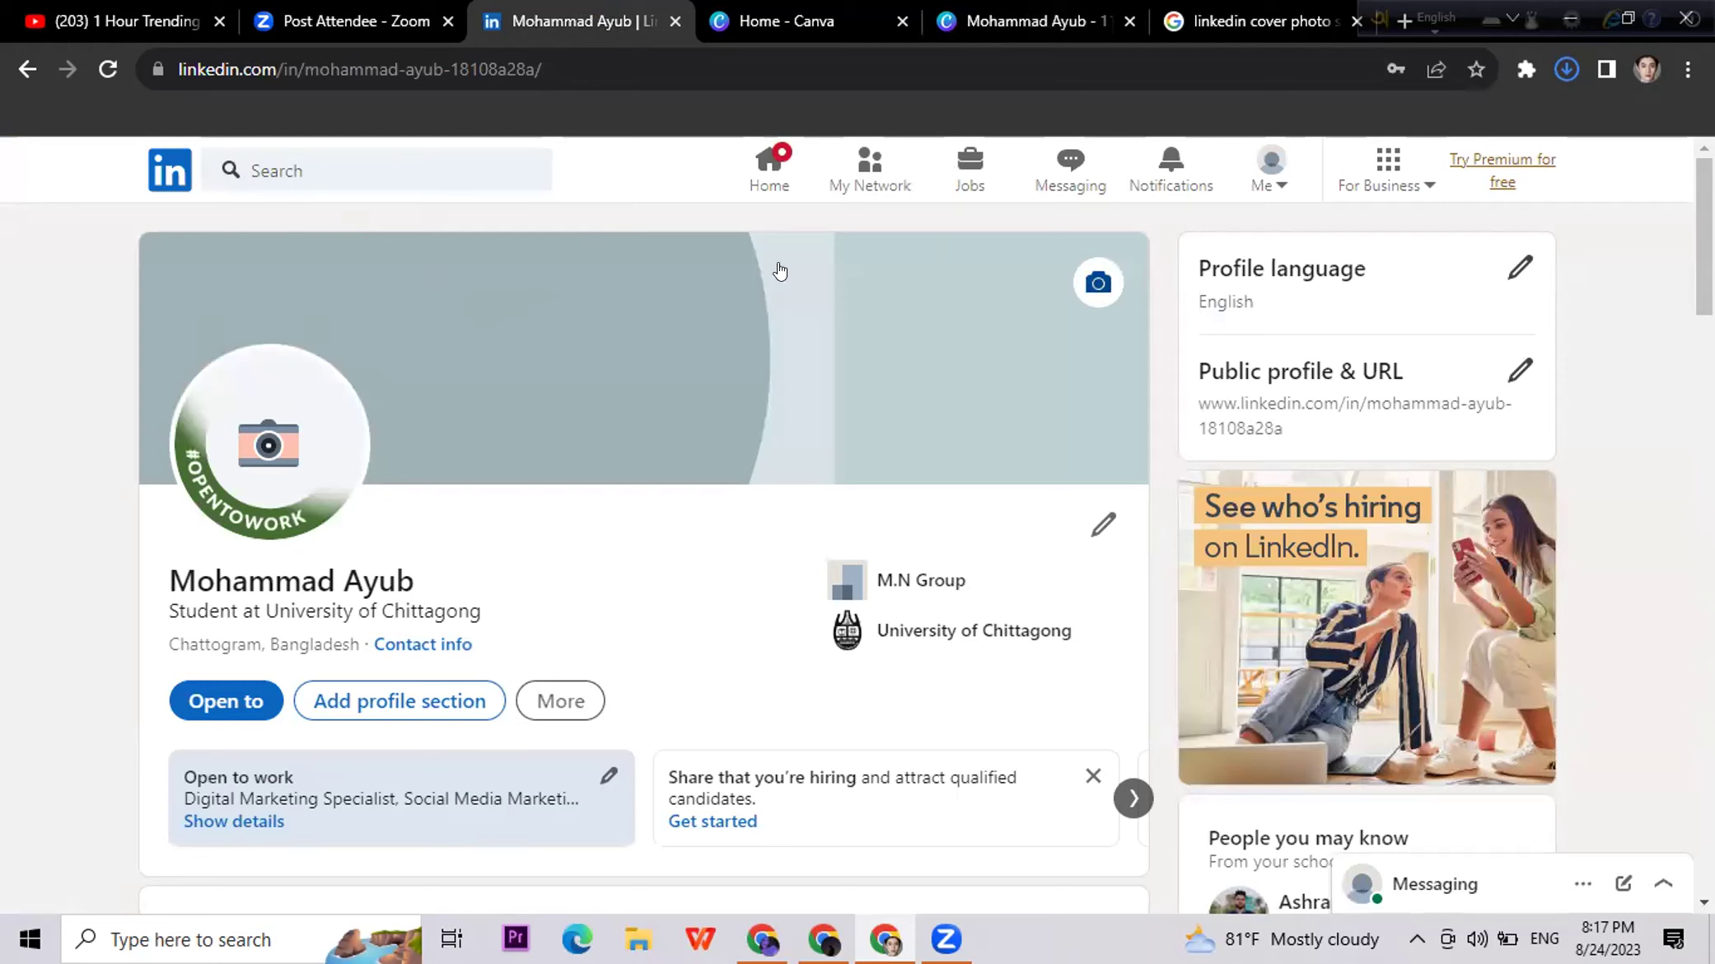
Step: Upload the downloaded JPG banner from Downloads as the new profile background
left_click(1079, 278)
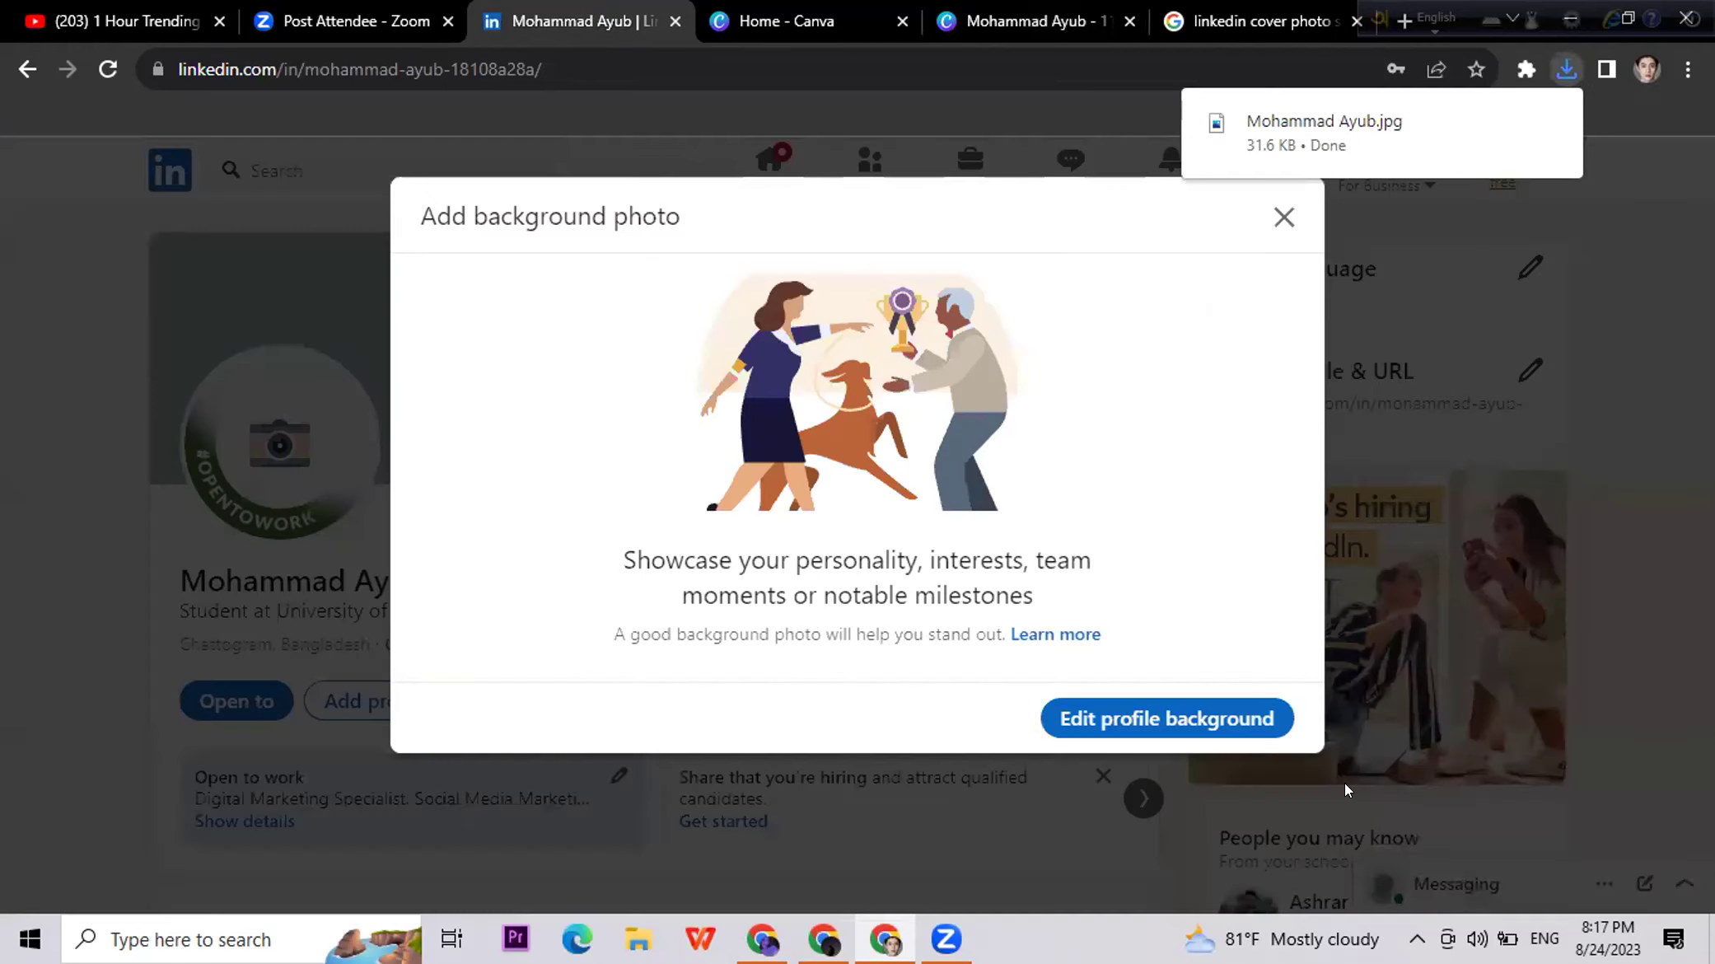
left_click(1129, 713)
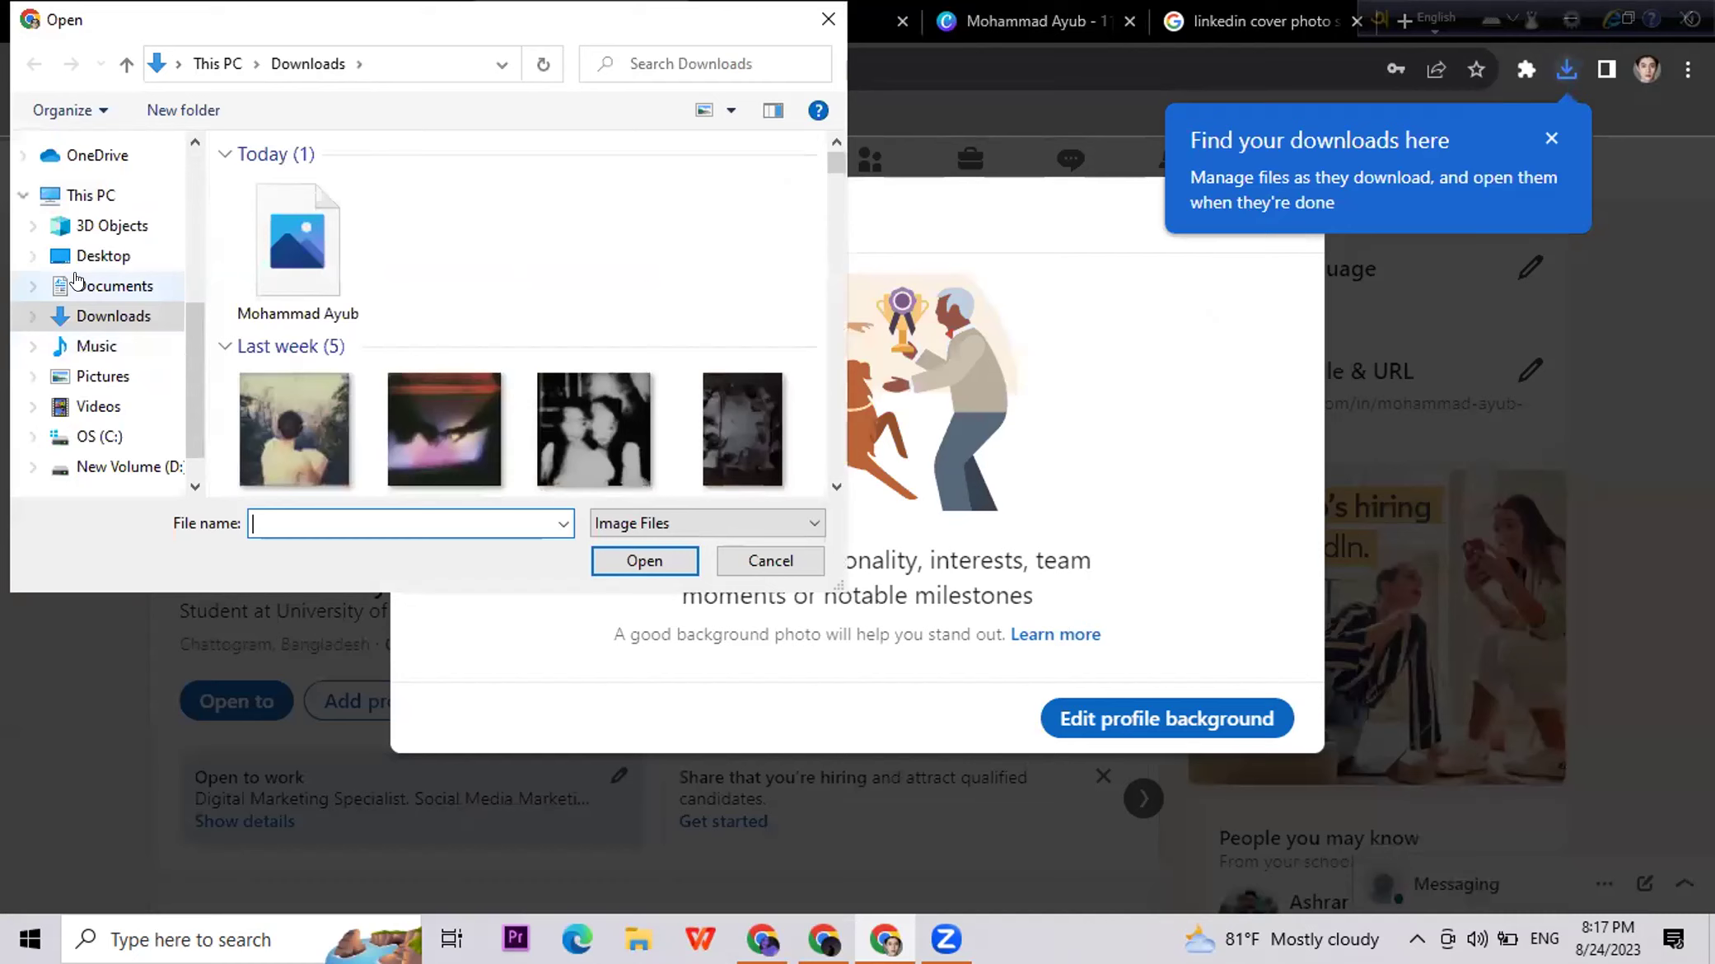
left_click(271, 272)
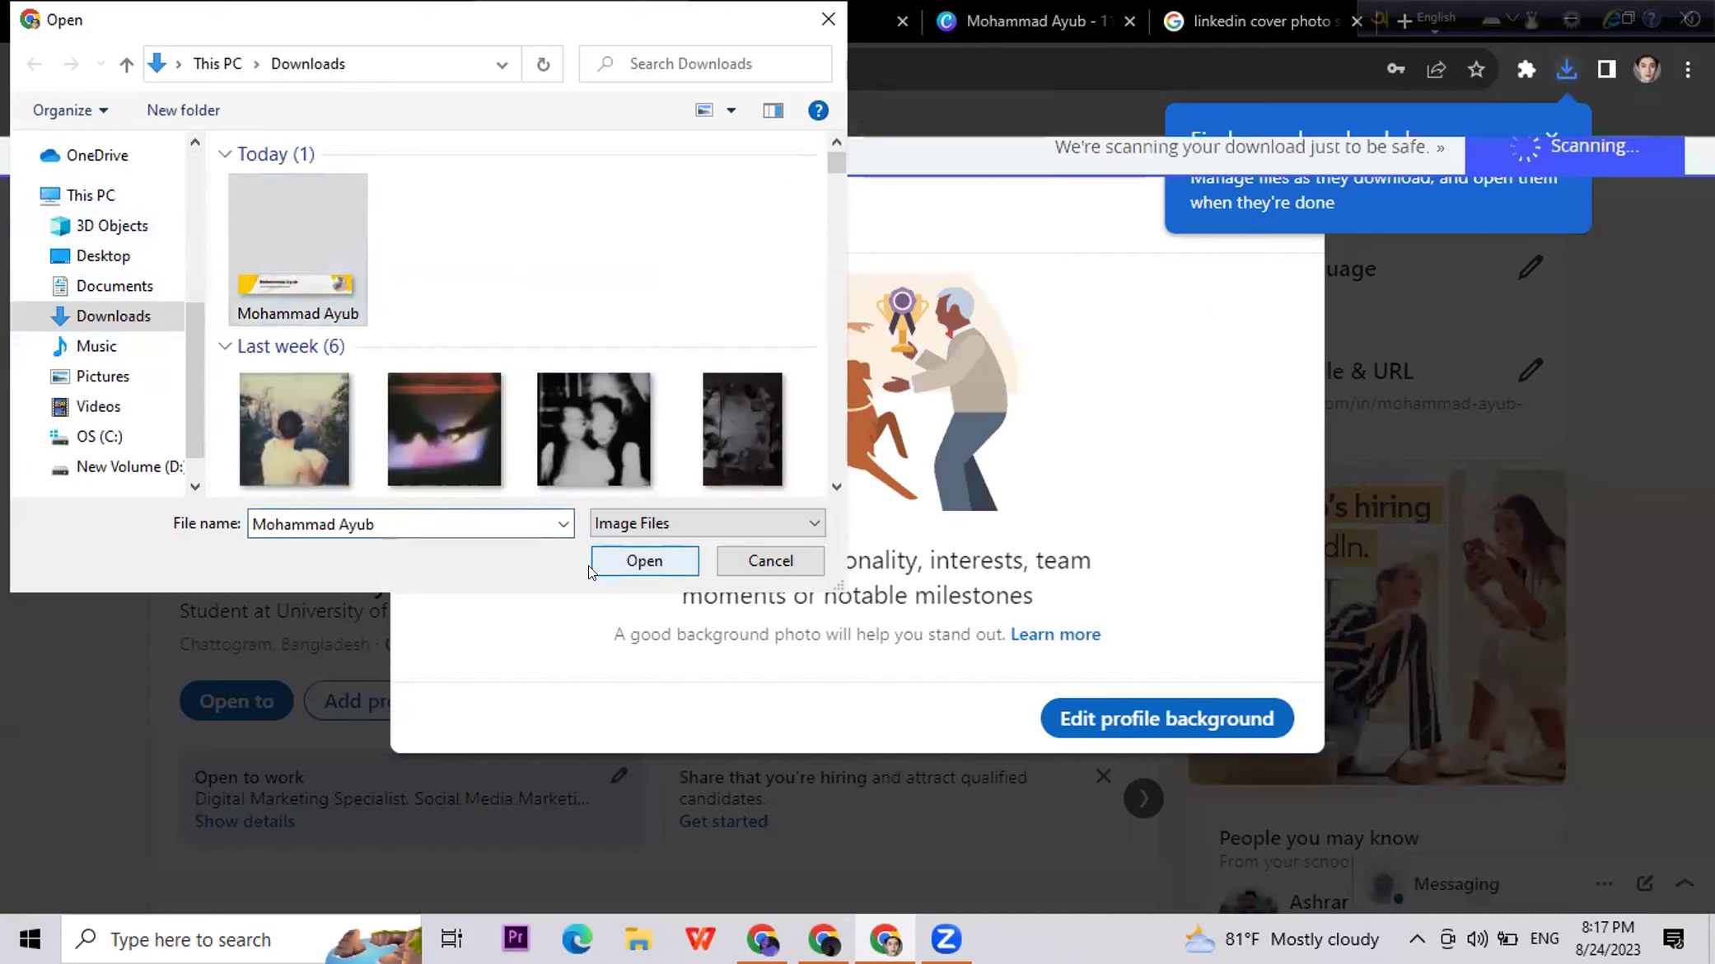
left_click(596, 565)
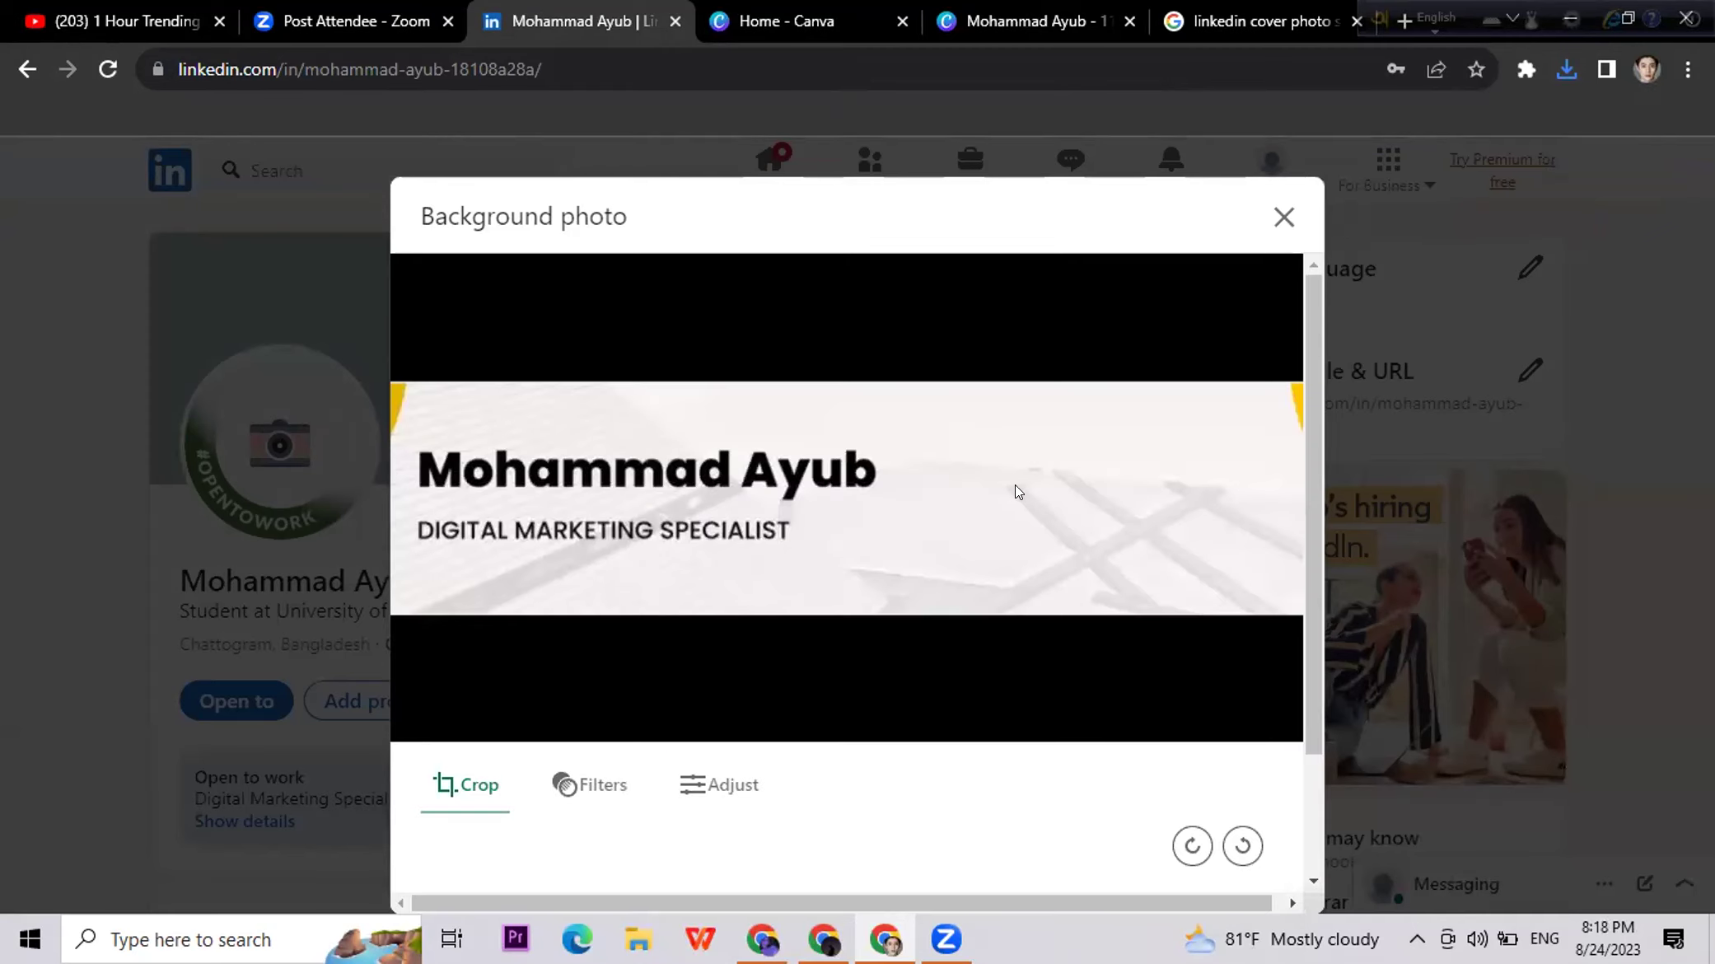
Step: Apply the DIGITAL MARKETING SPECIALIST banner as the LinkedIn background photo
scroll(1010, 582, "down", 2)
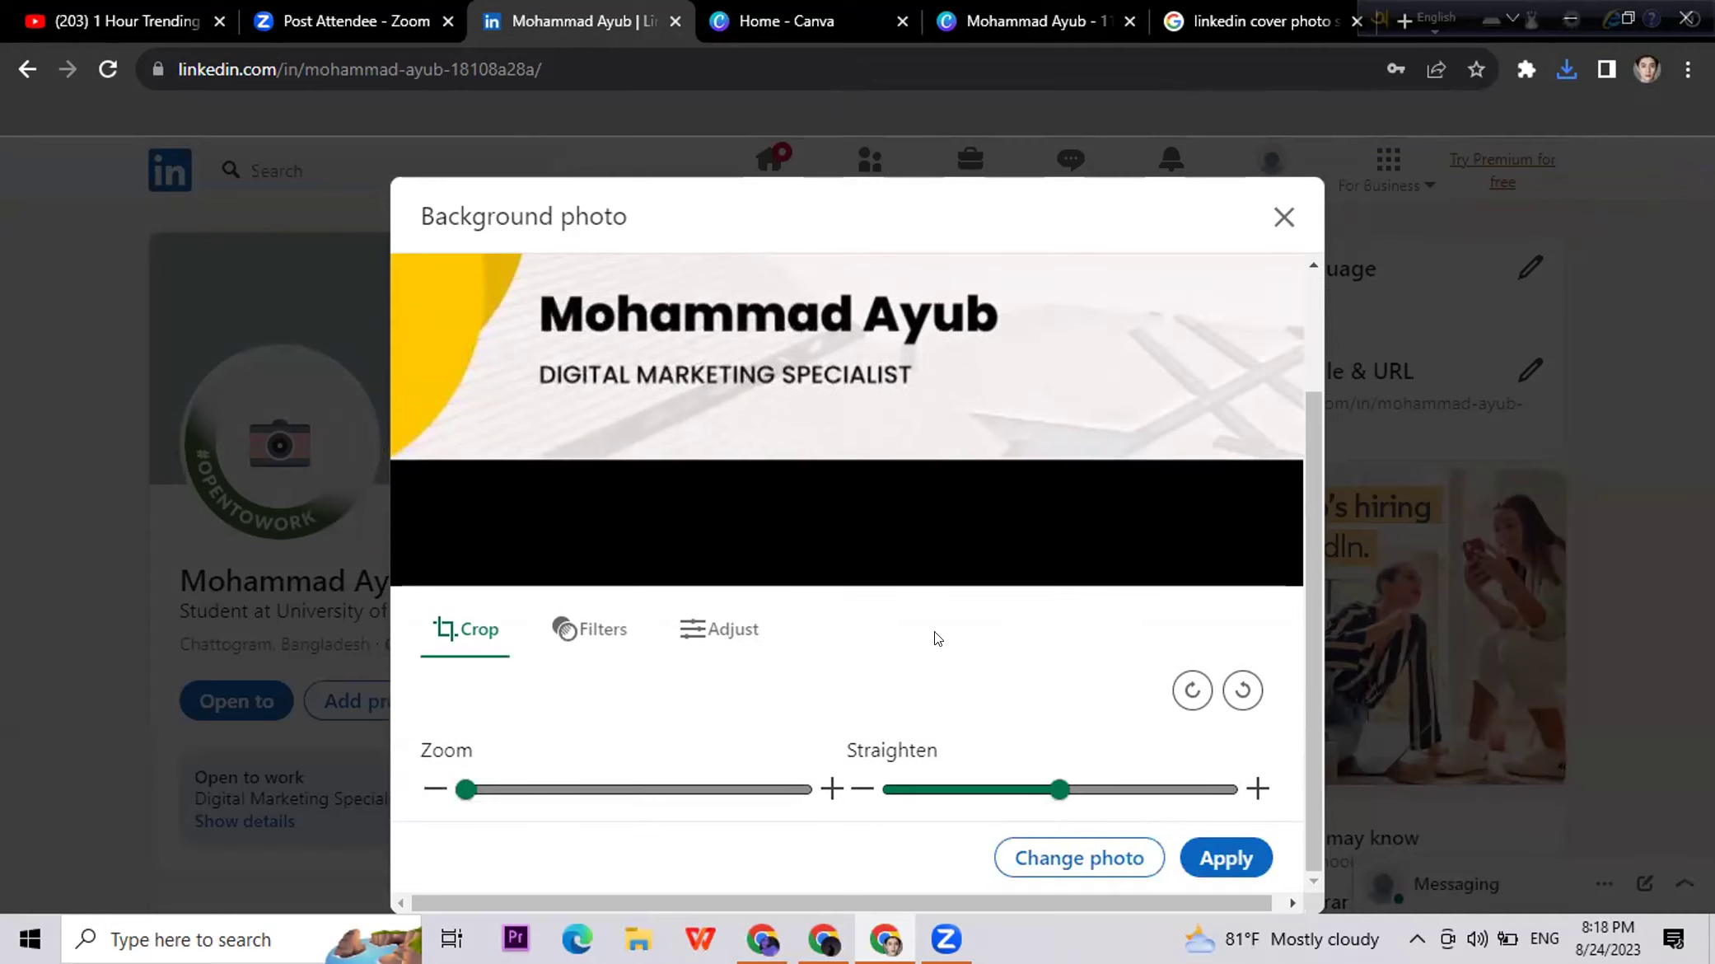
scroll(932, 567, "up", 2)
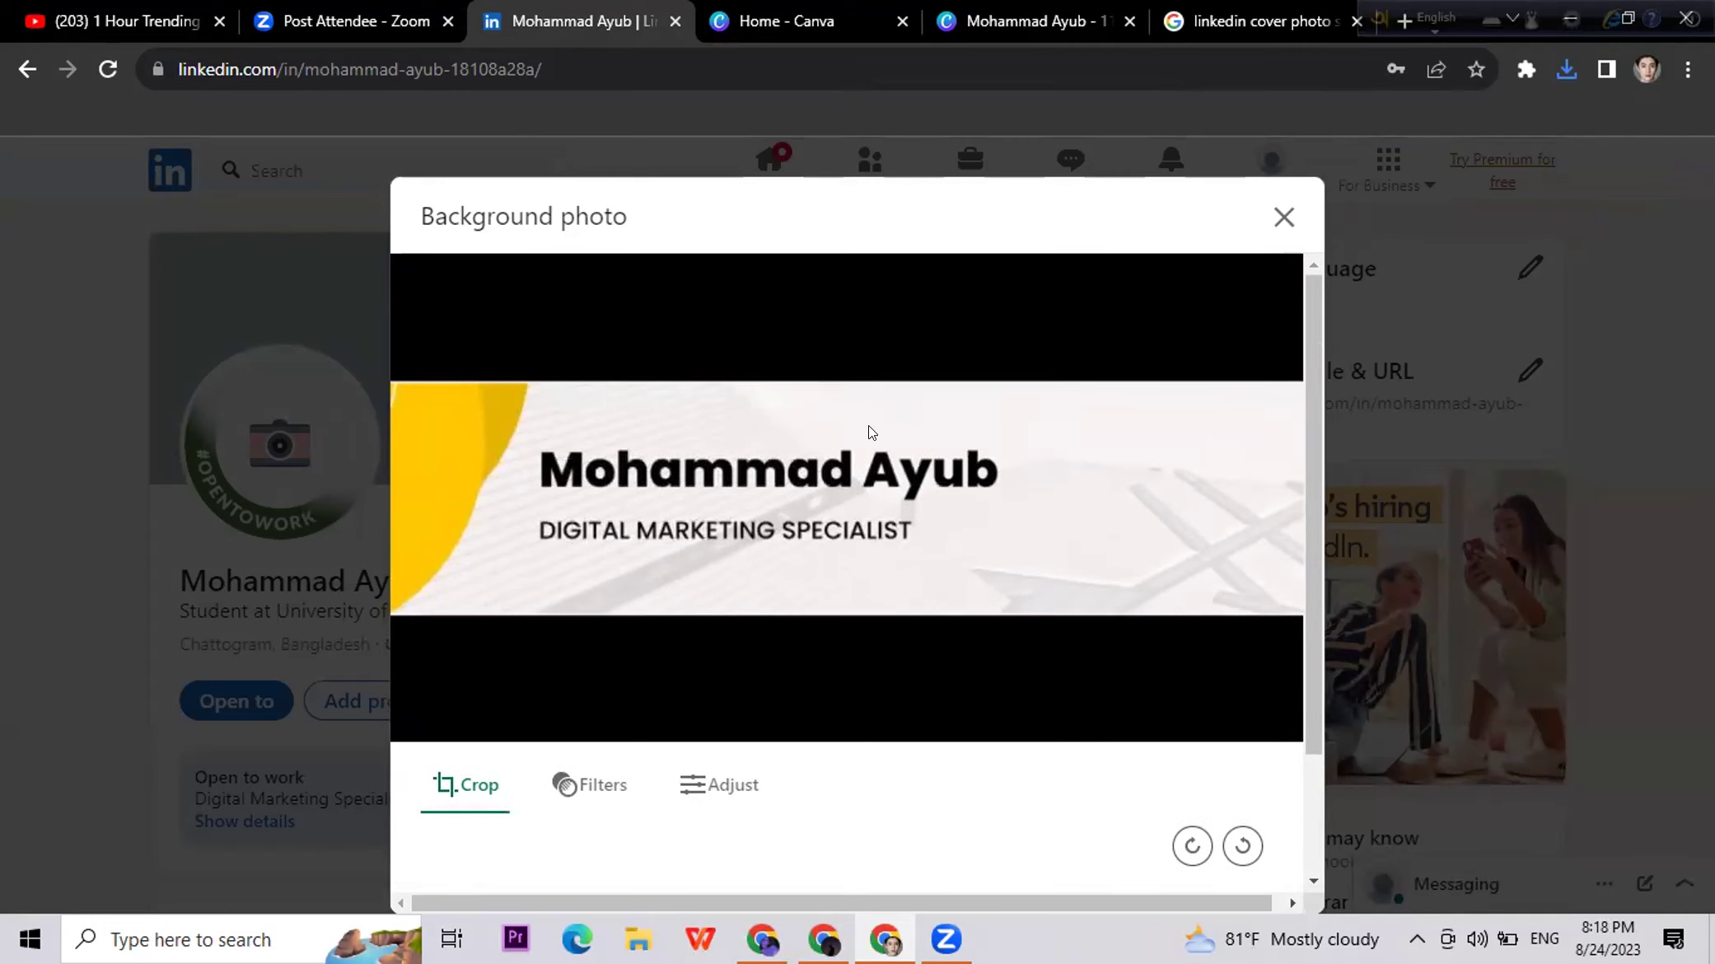
scroll(1028, 532, "down", 2)
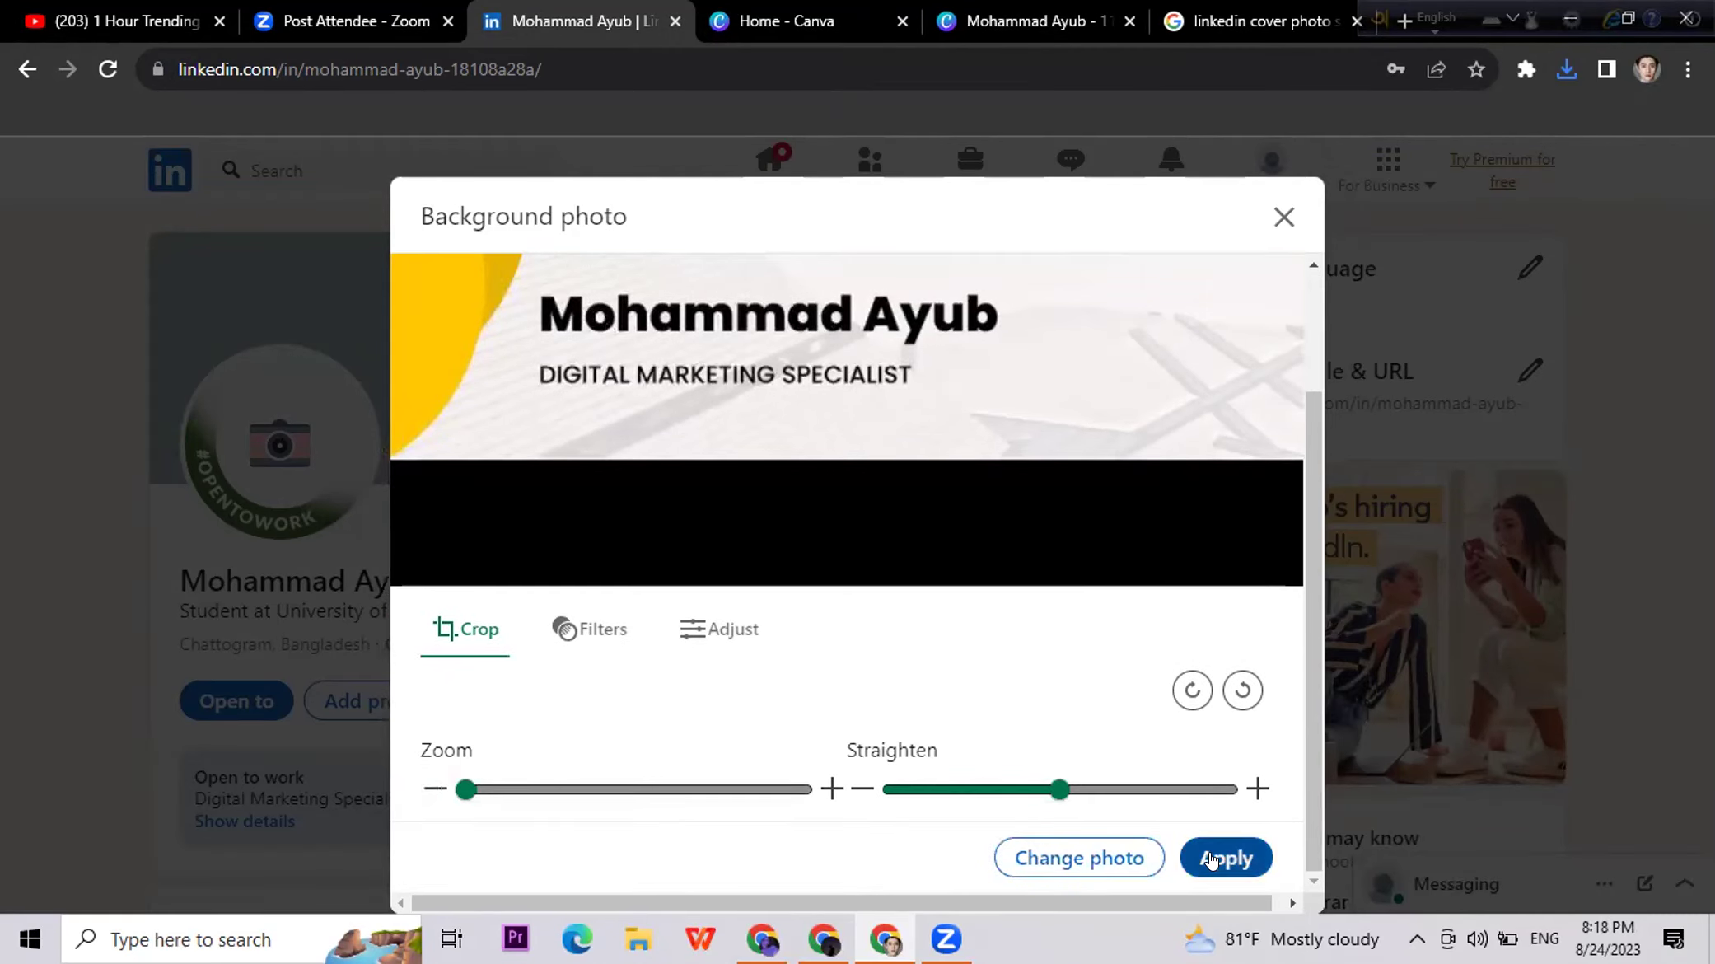
left_click(1226, 858)
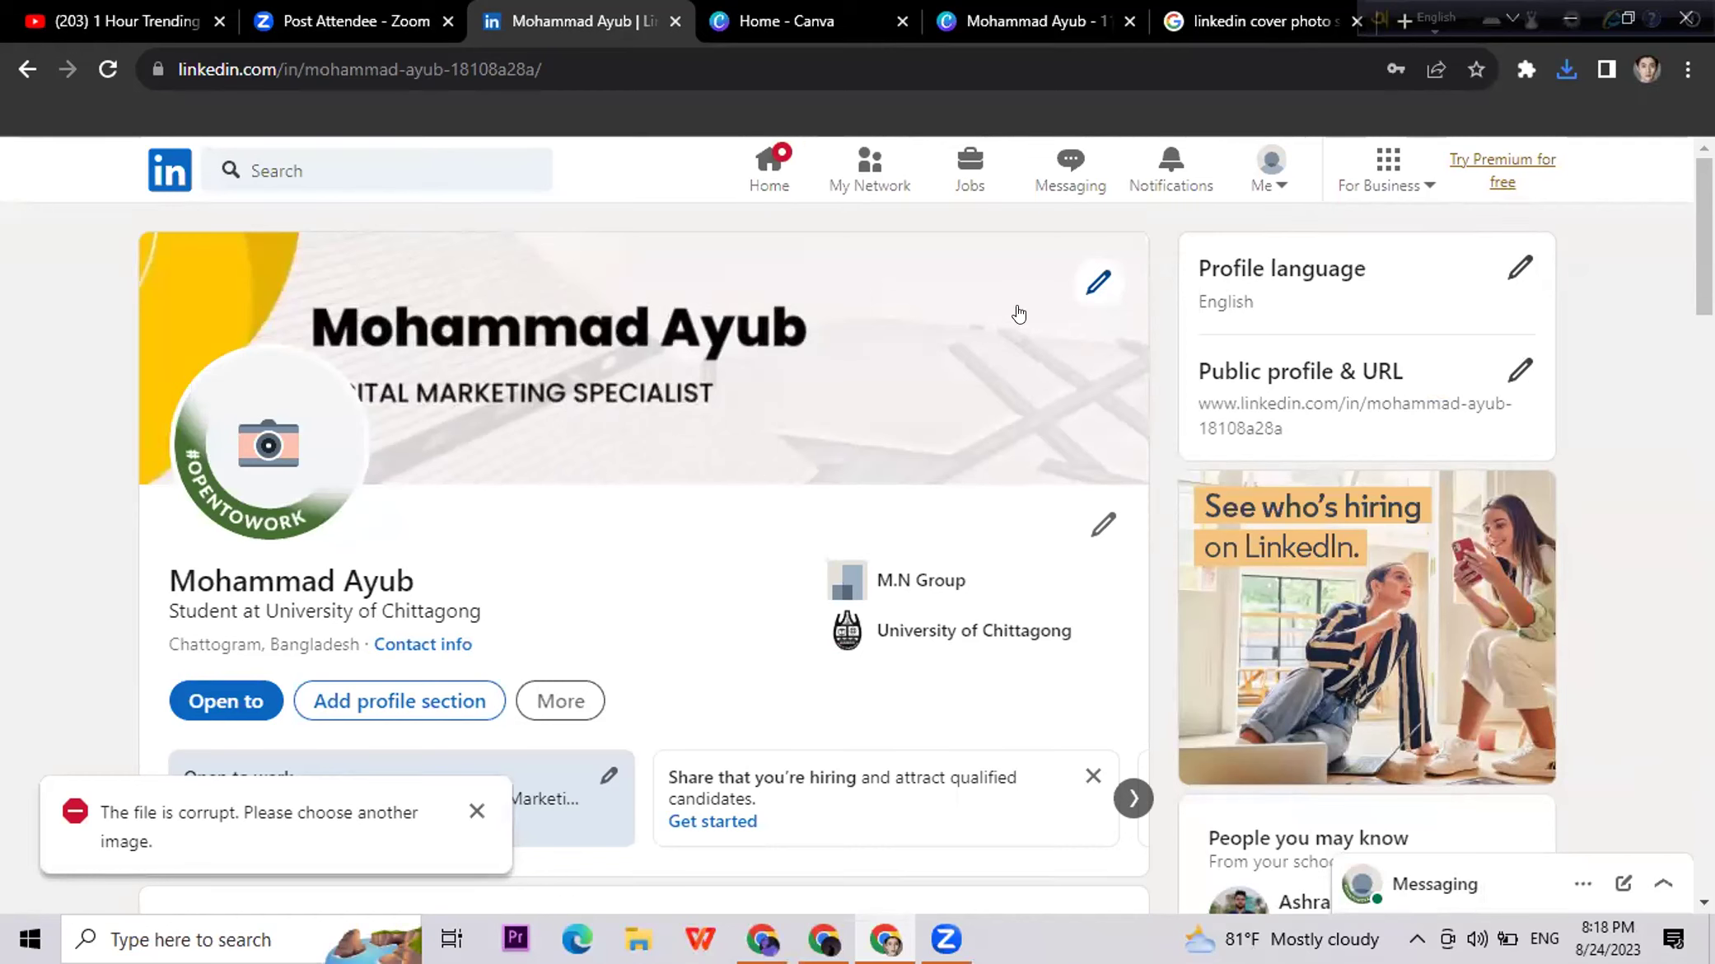
left_click(1218, 12)
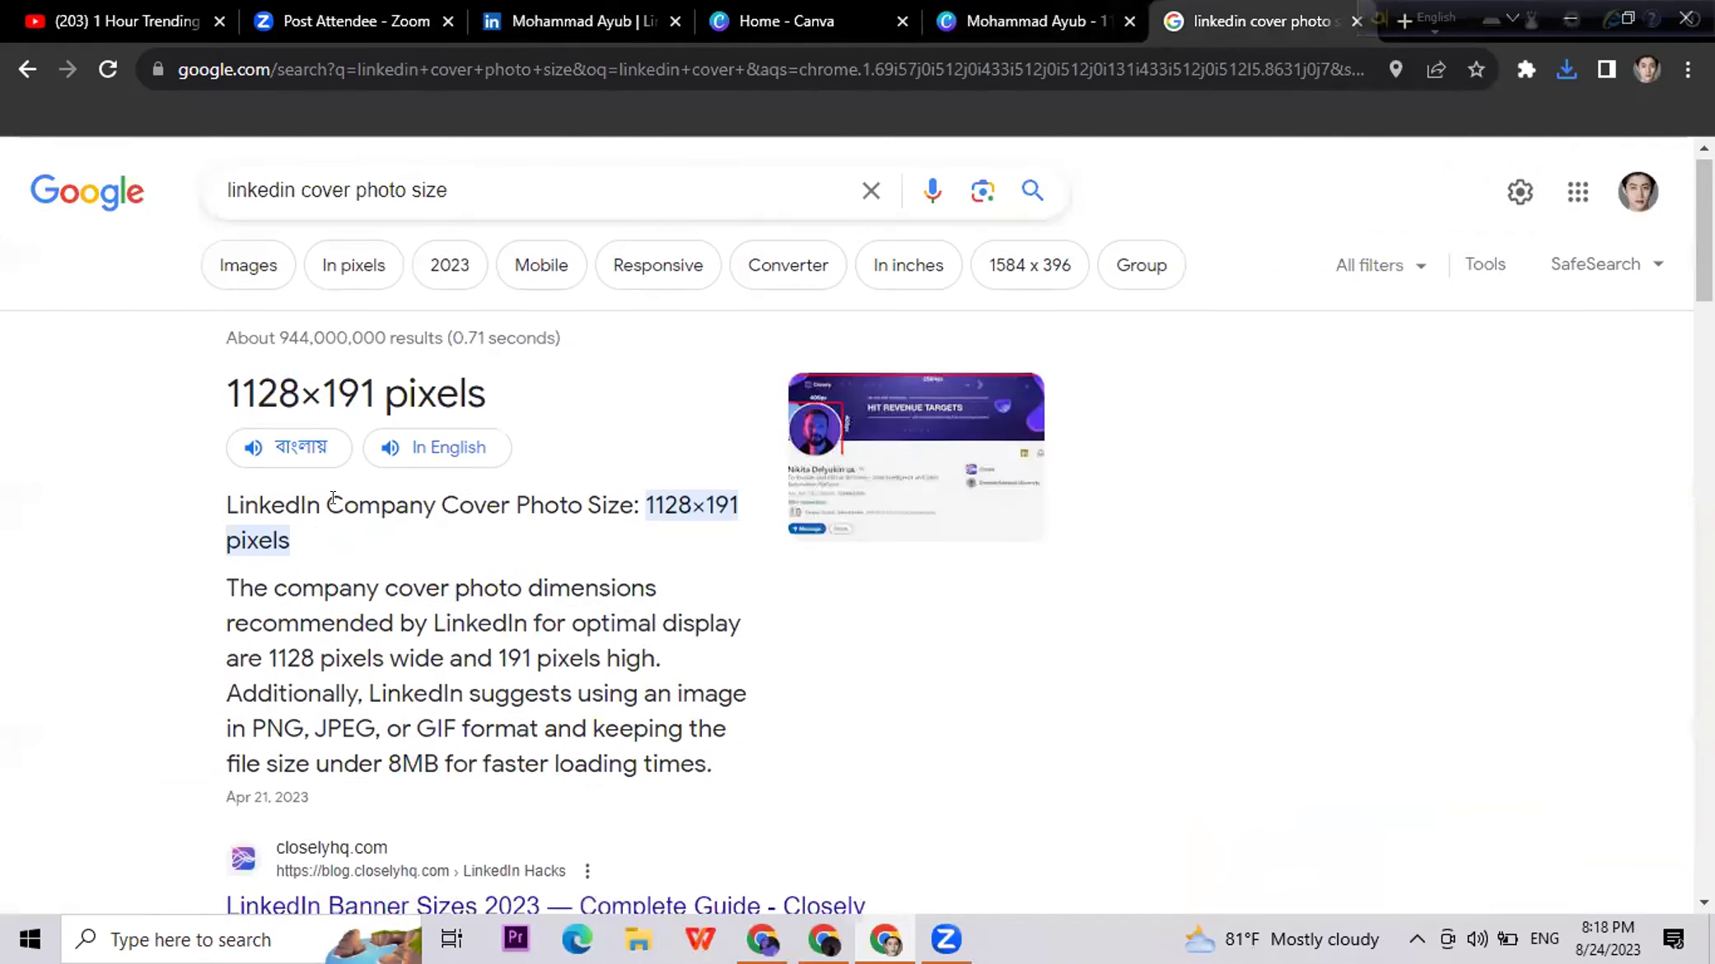
Step: Scroll the 'linkedin cover photo size' results to confirm the 1128×191 pixel size
scroll(614, 391, "down", 1)
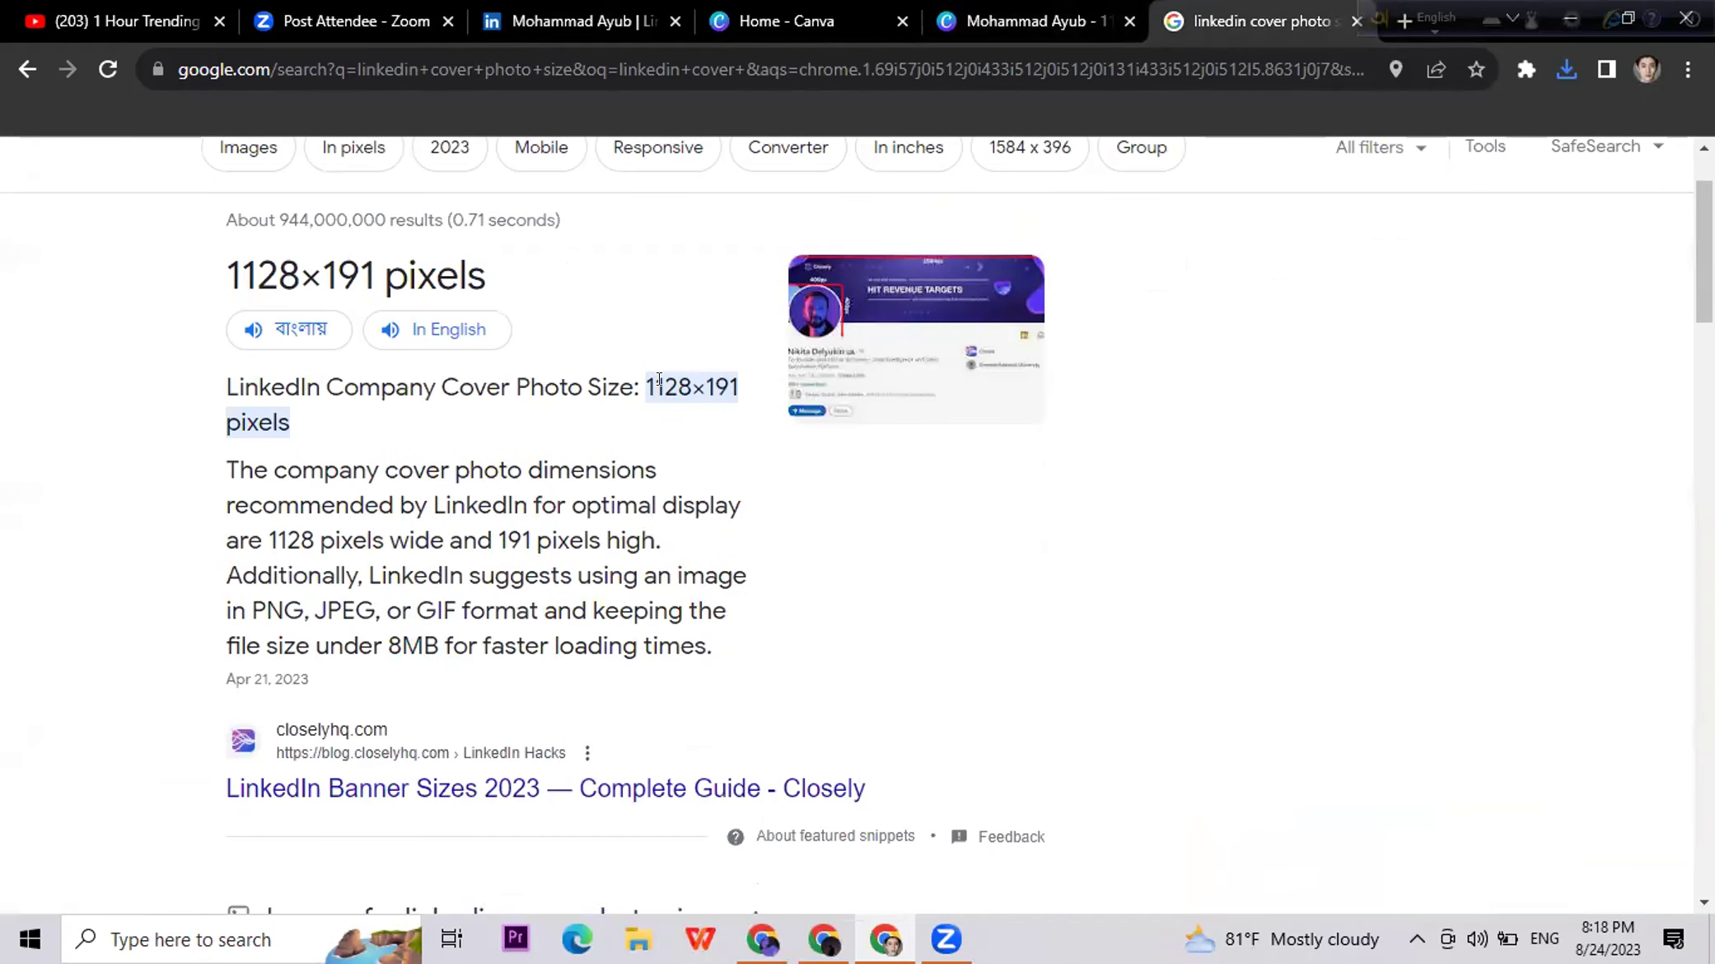
scroll(490, 461, "down", 2)
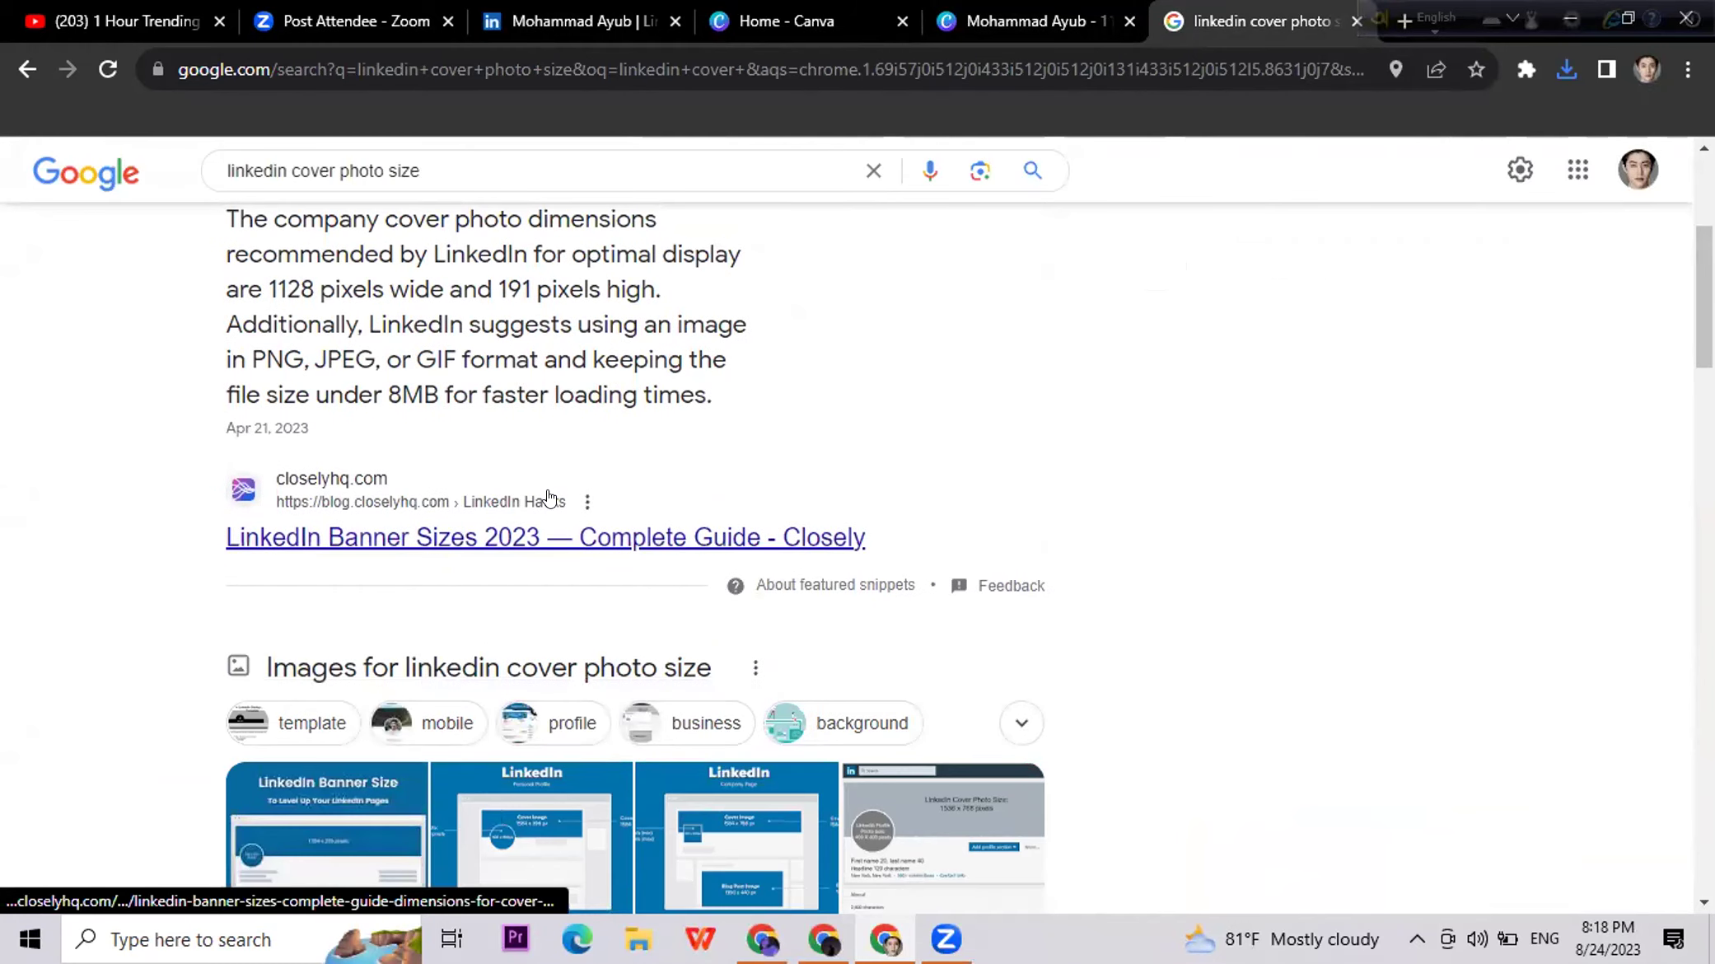
scroll(889, 432, "down", 4)
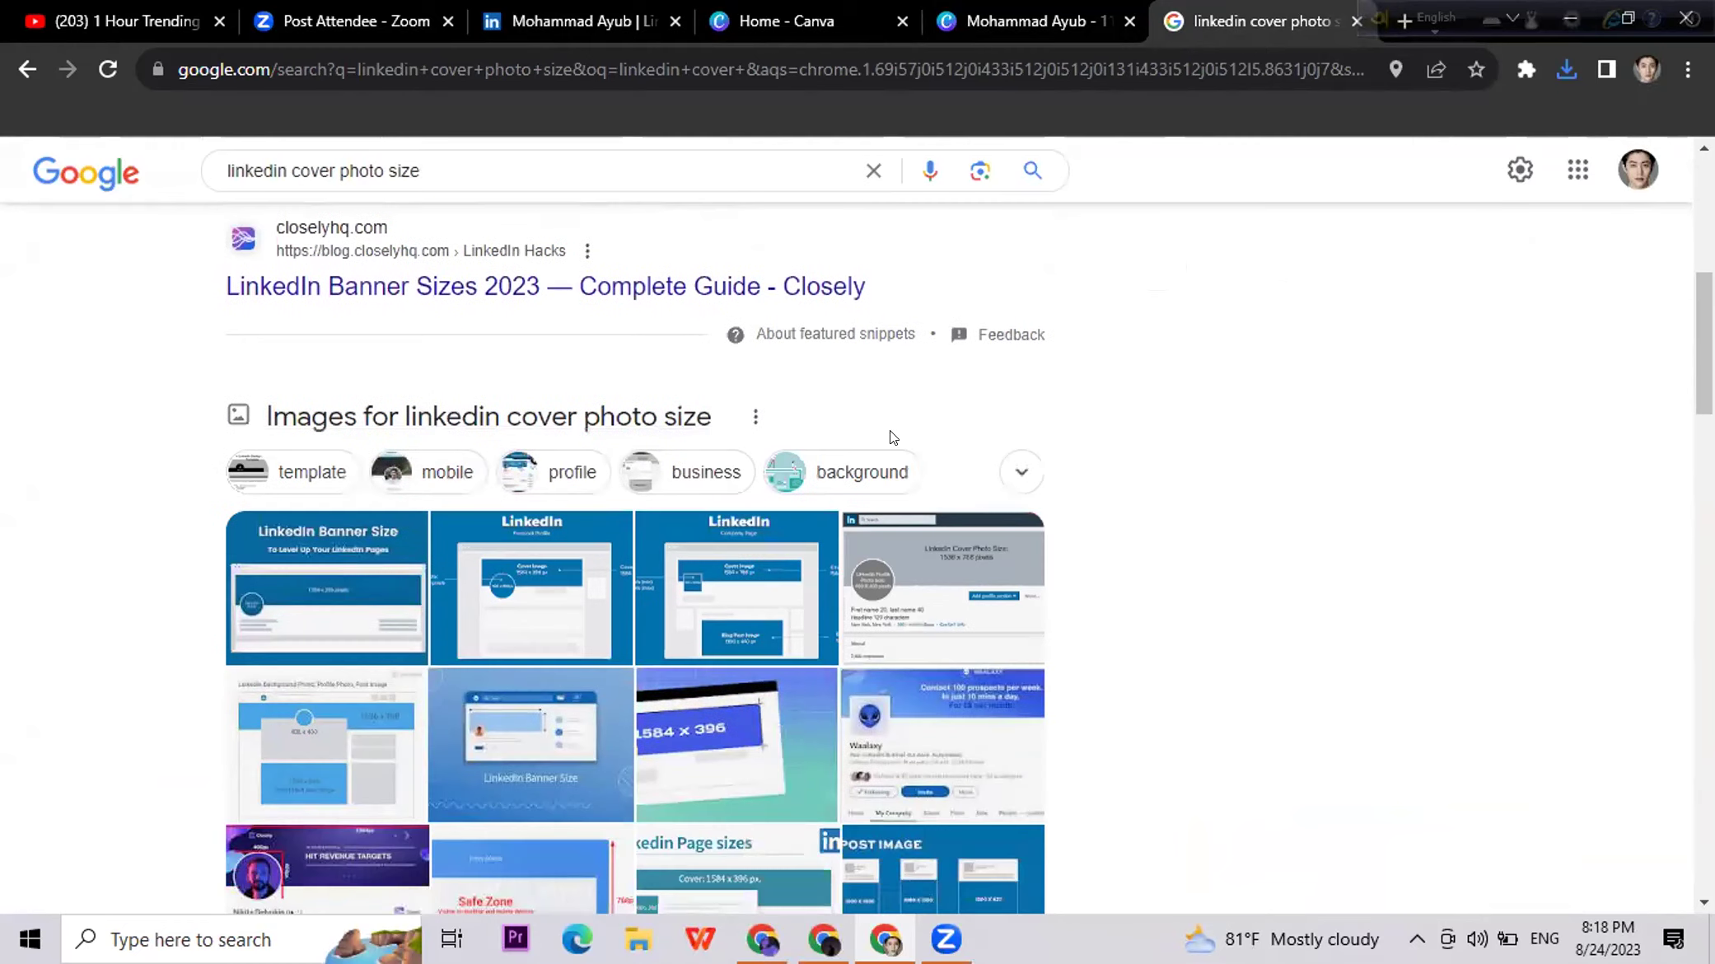
scroll(890, 430, "down", 2)
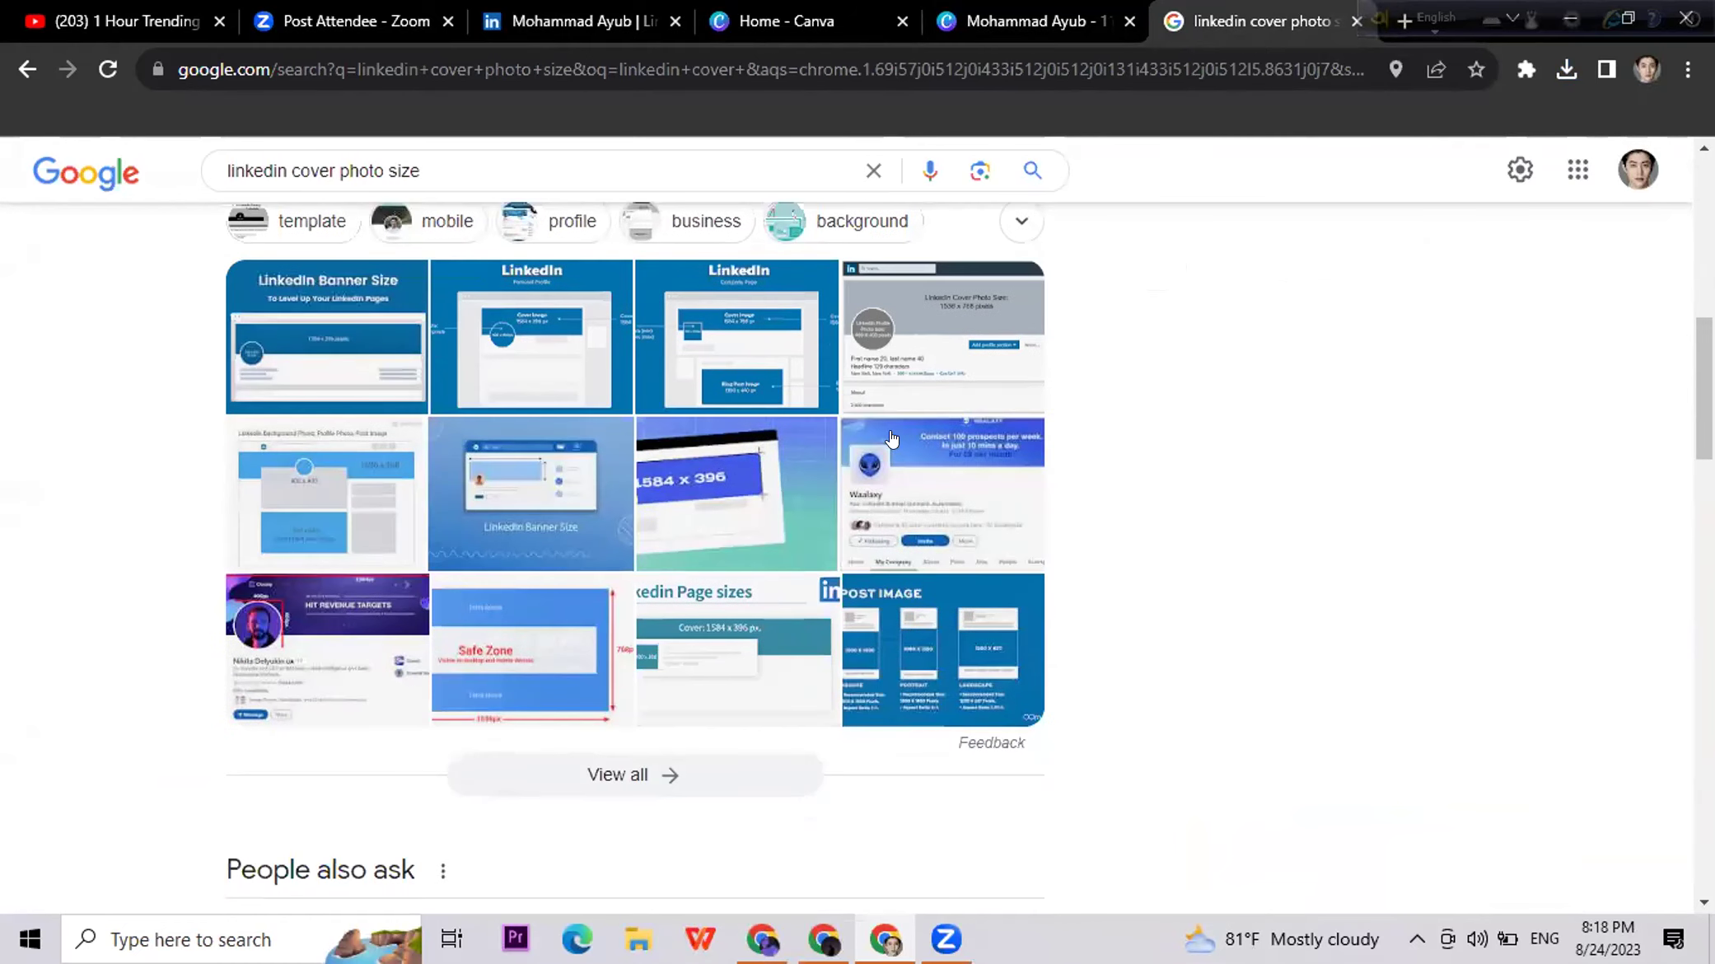
left_click(582, 18)
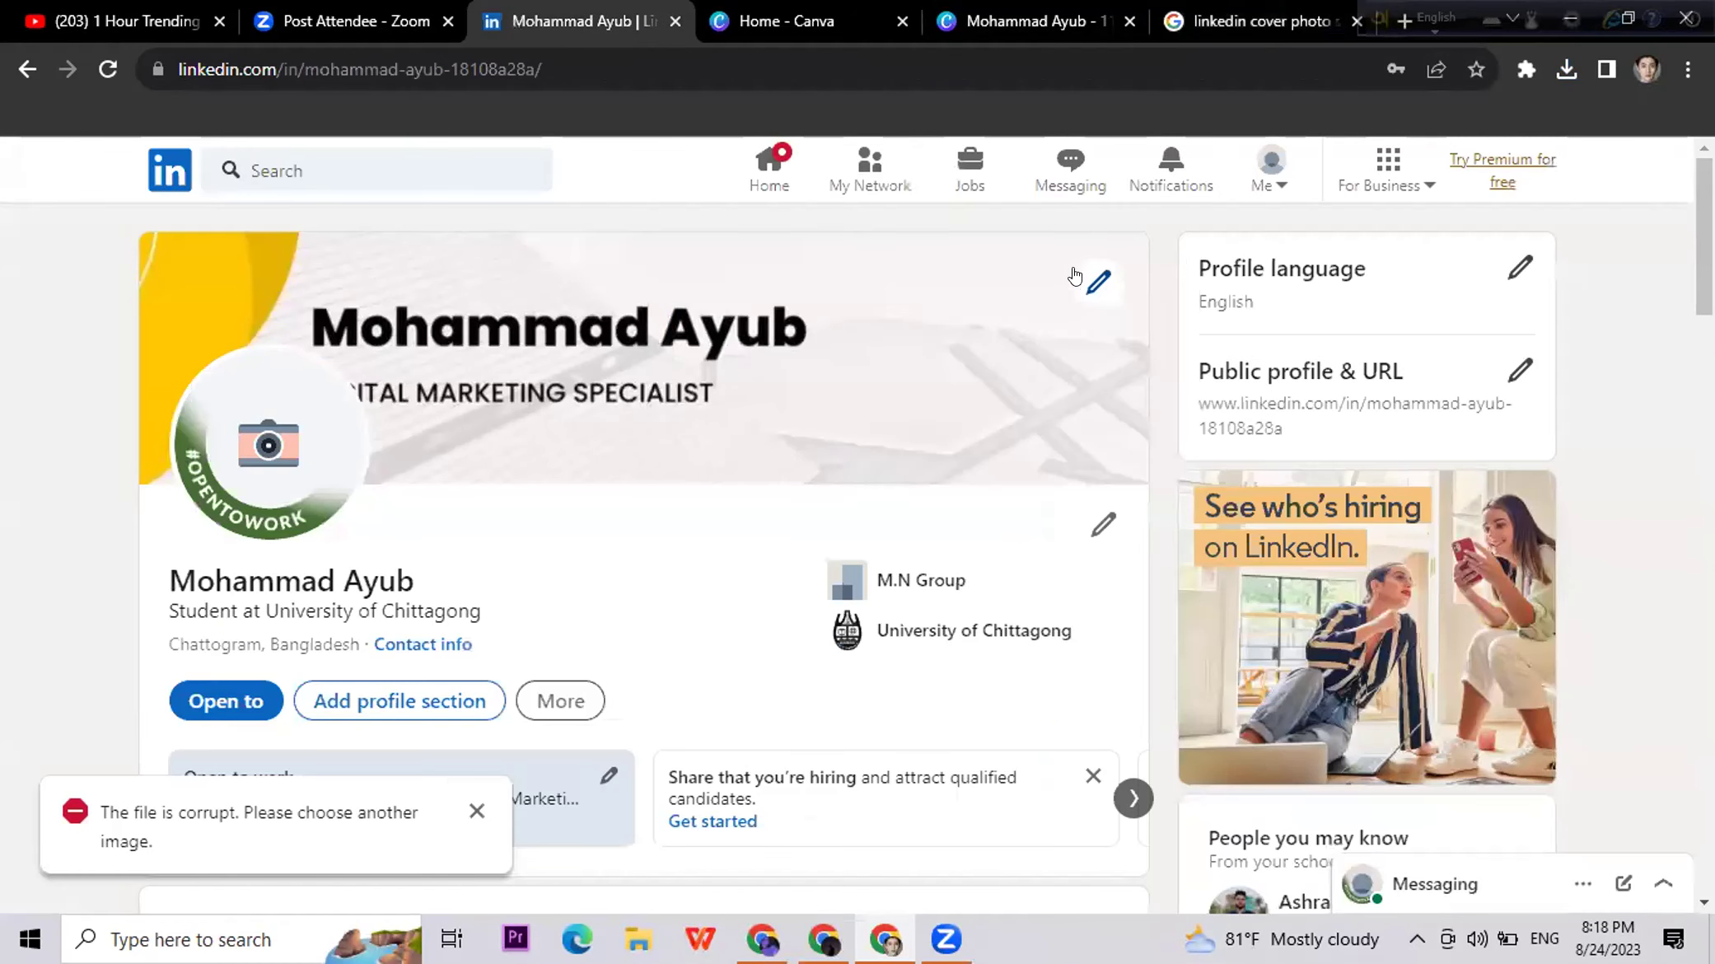
Step: Dismiss the file-corrupt error and delete the current background photo
left_click(1096, 280)
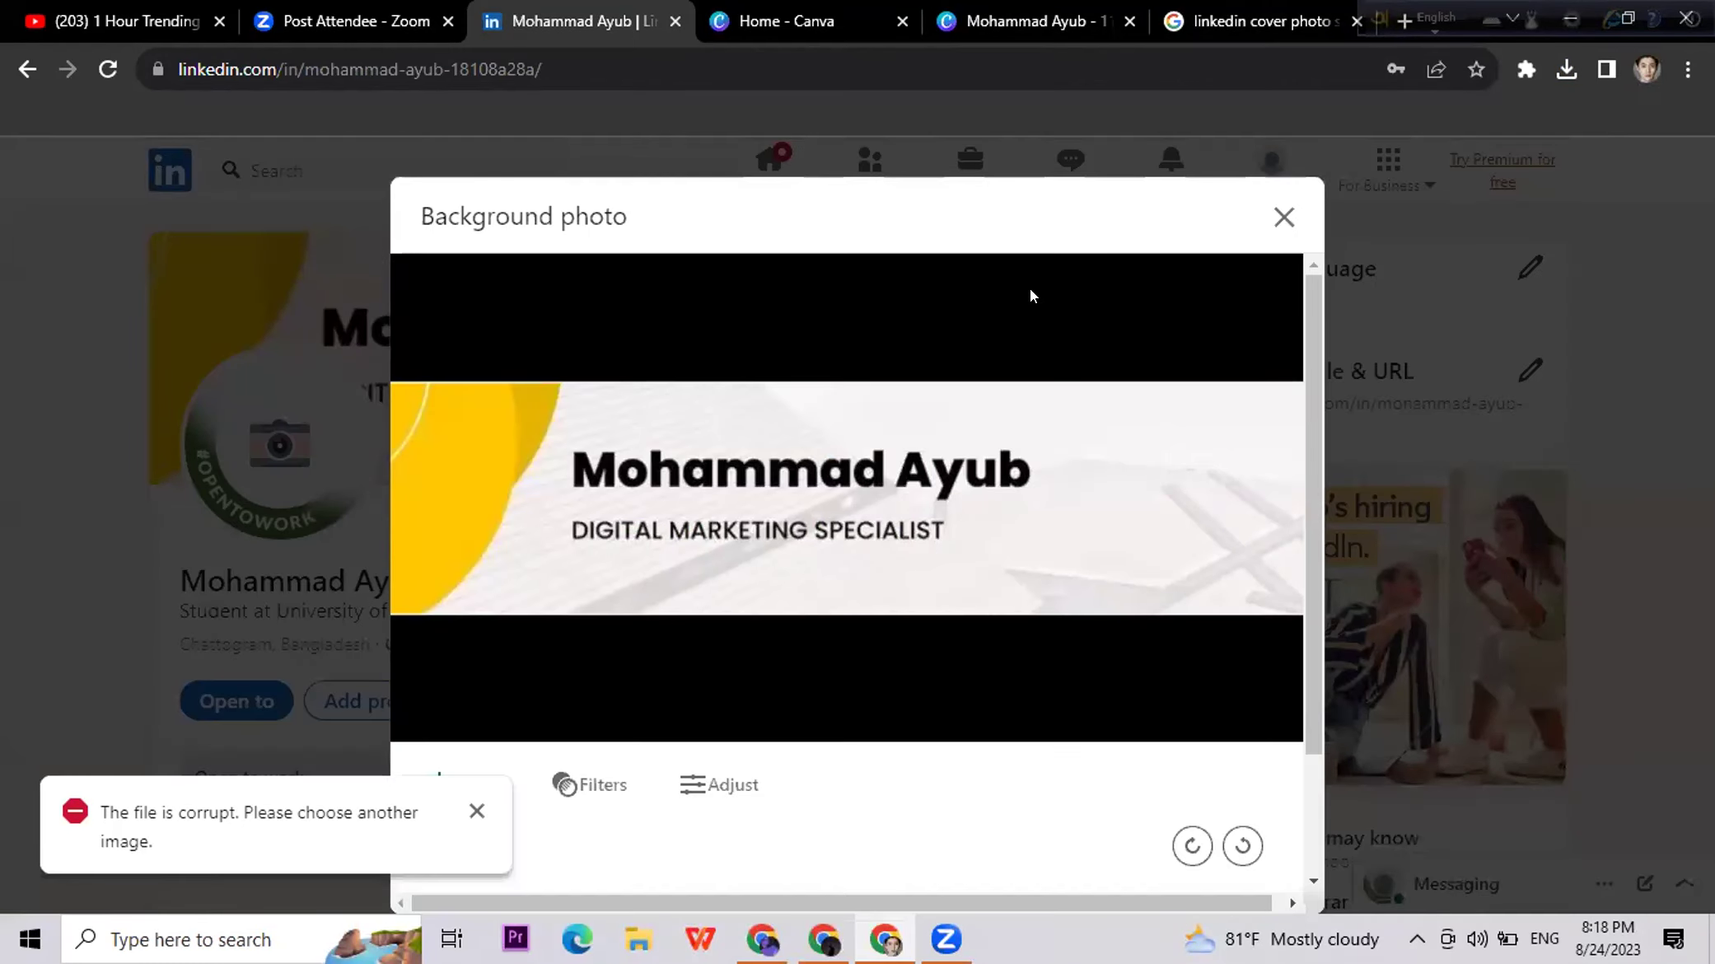
scroll(906, 717, "down", 2)
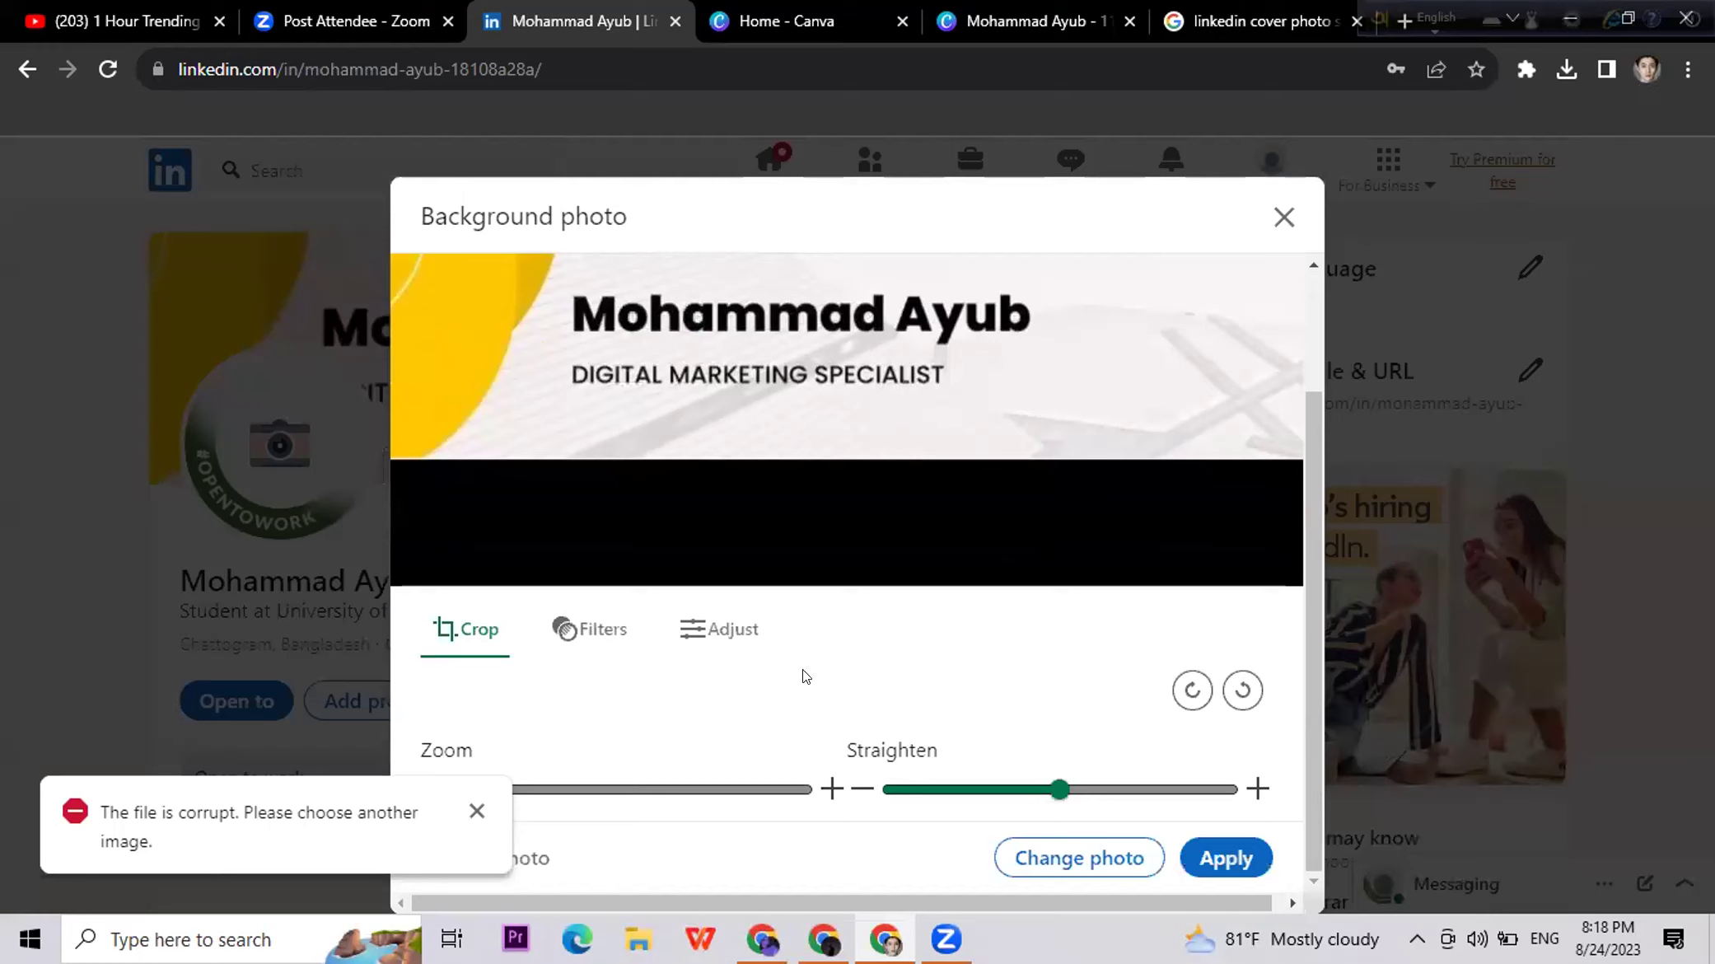
left_click(474, 811)
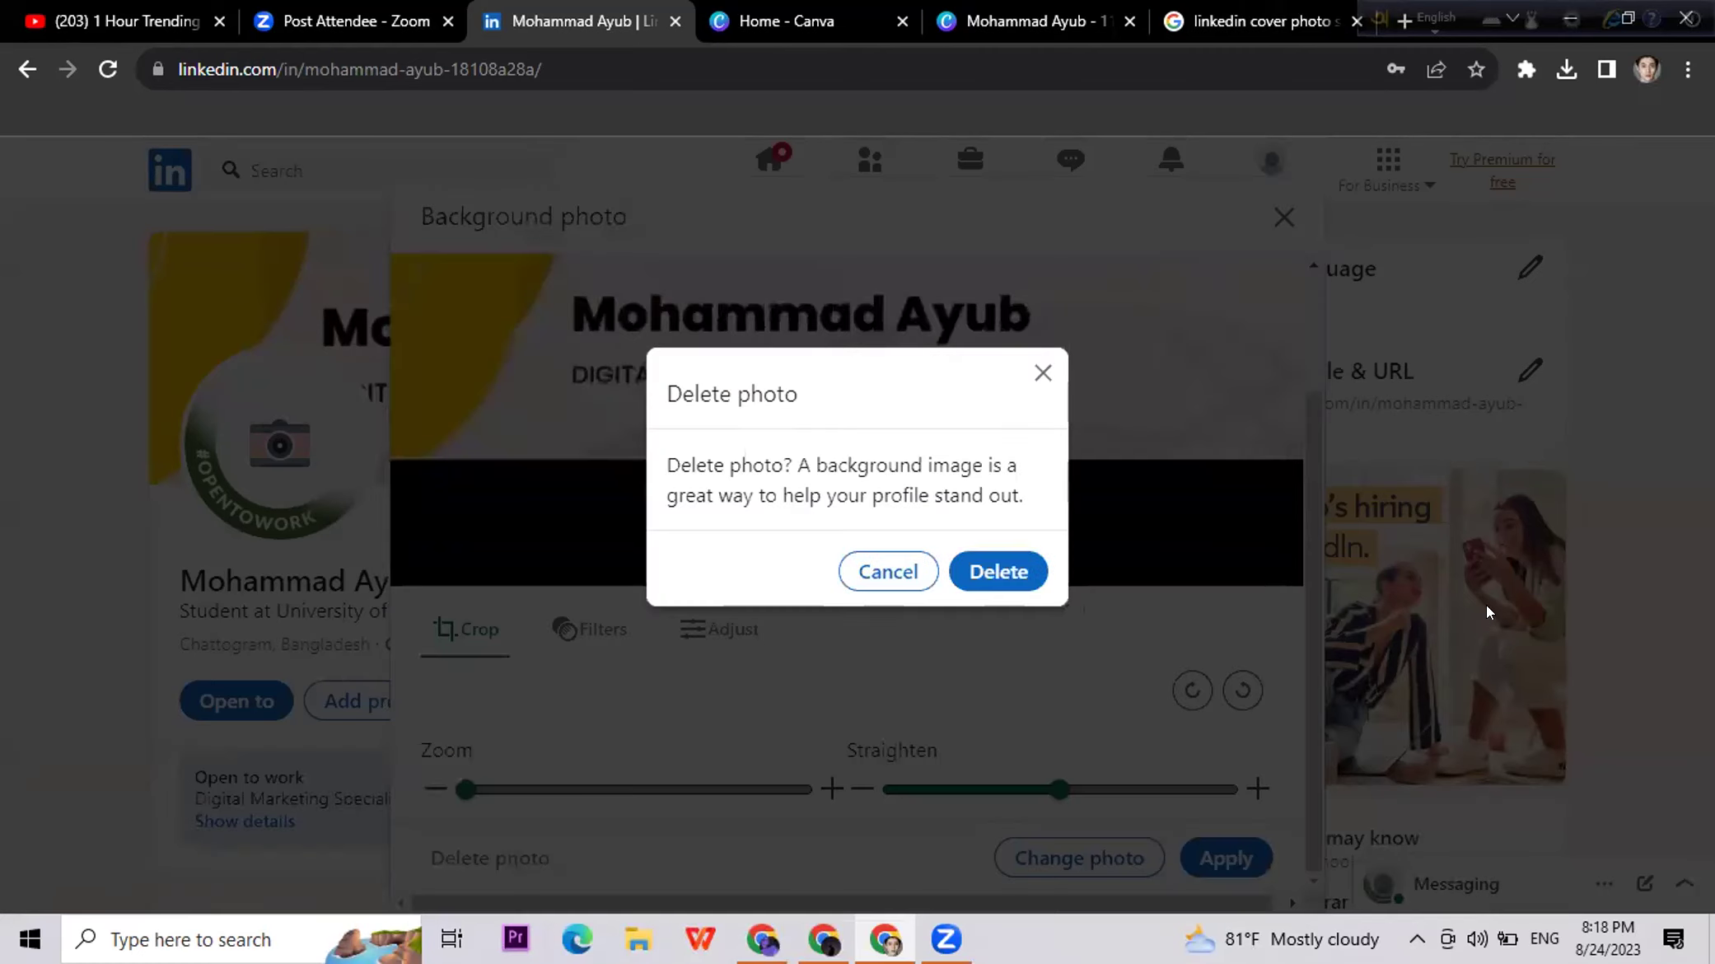
left_click(989, 574)
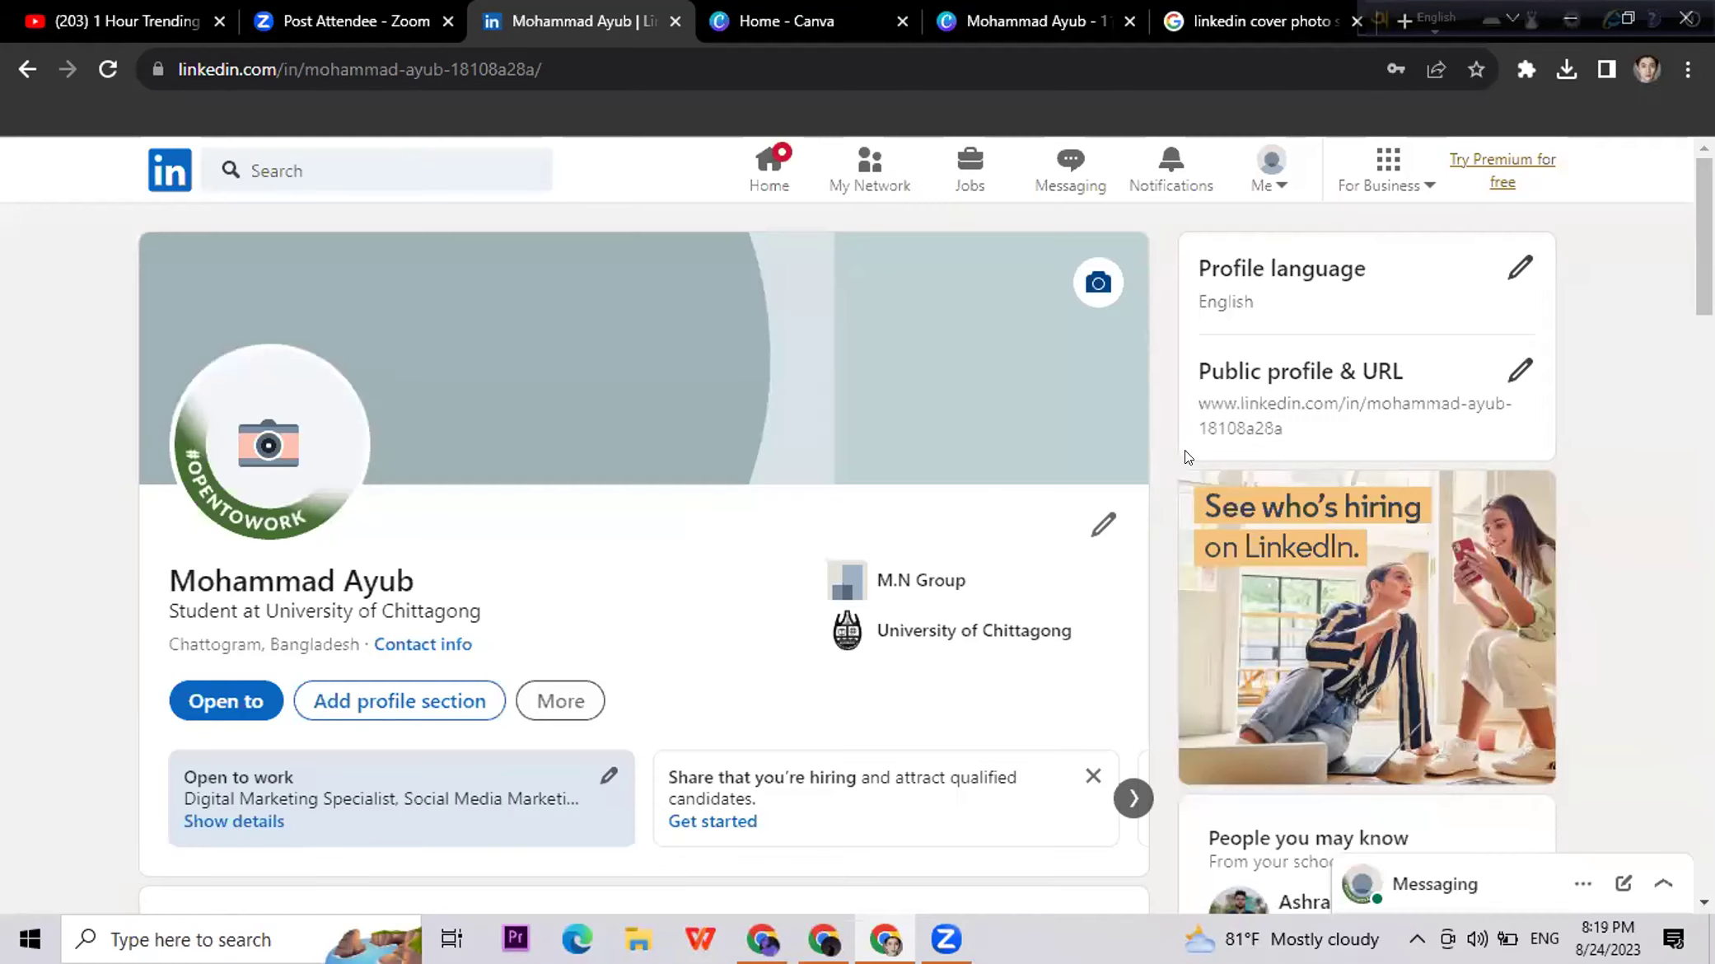
Step: Read LinkedIn's background photo best-practices help article
left_click(1096, 281)
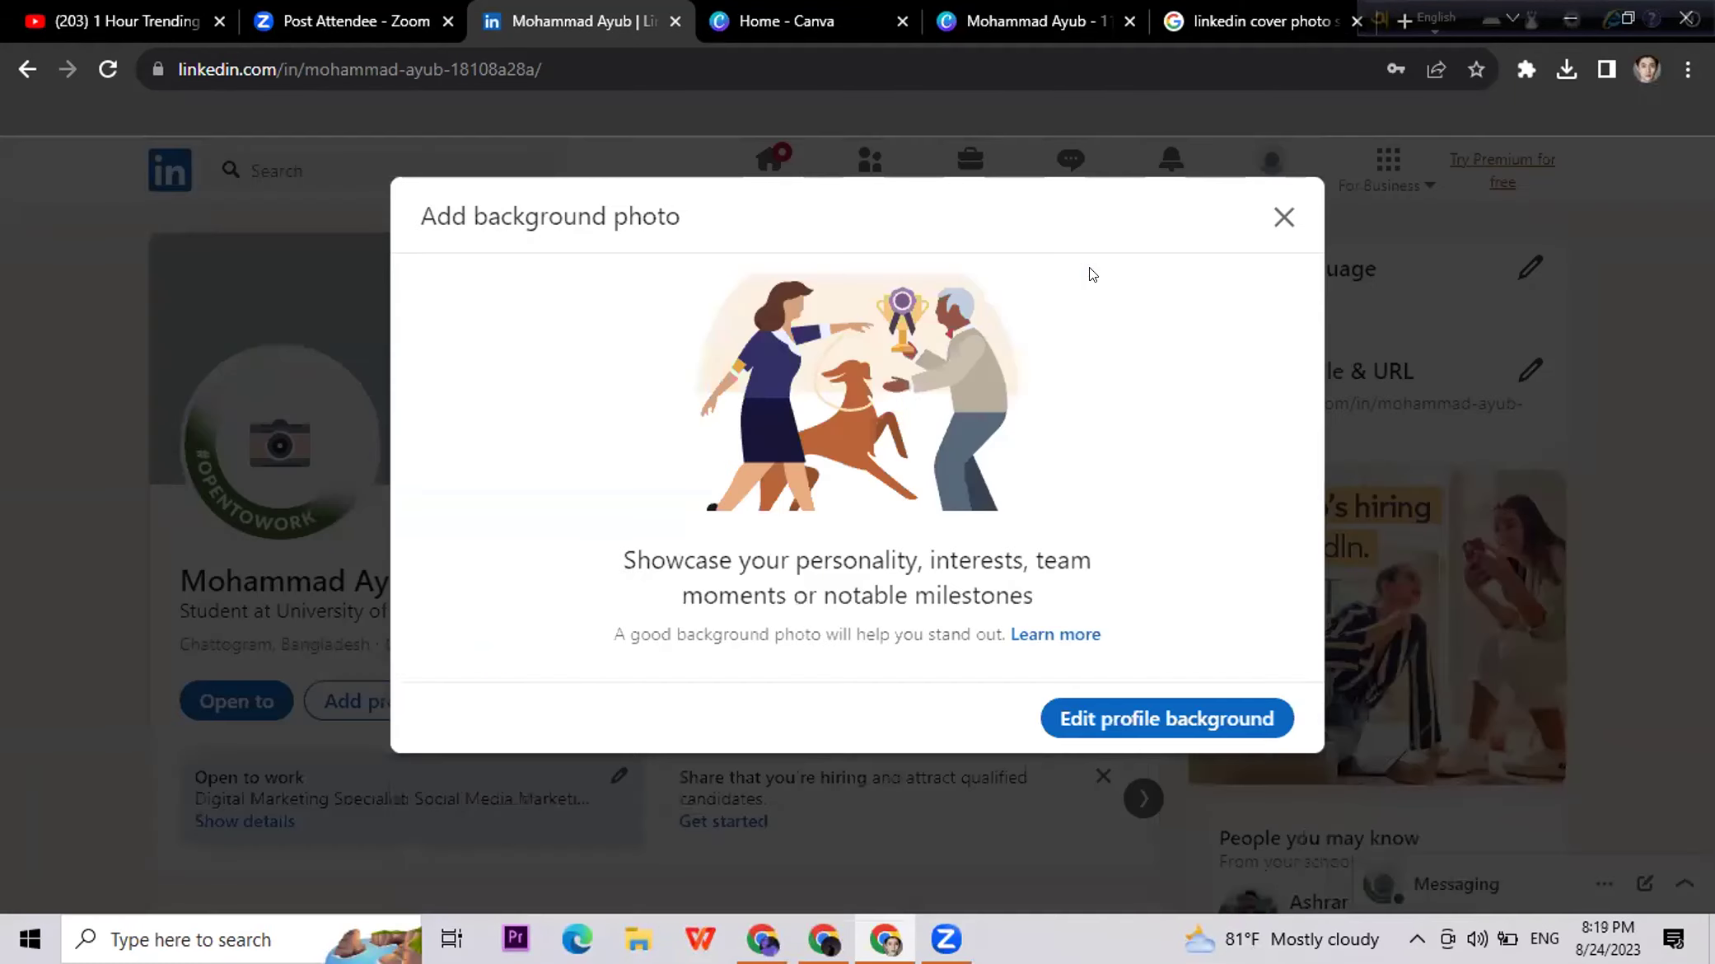
left_click(1051, 631)
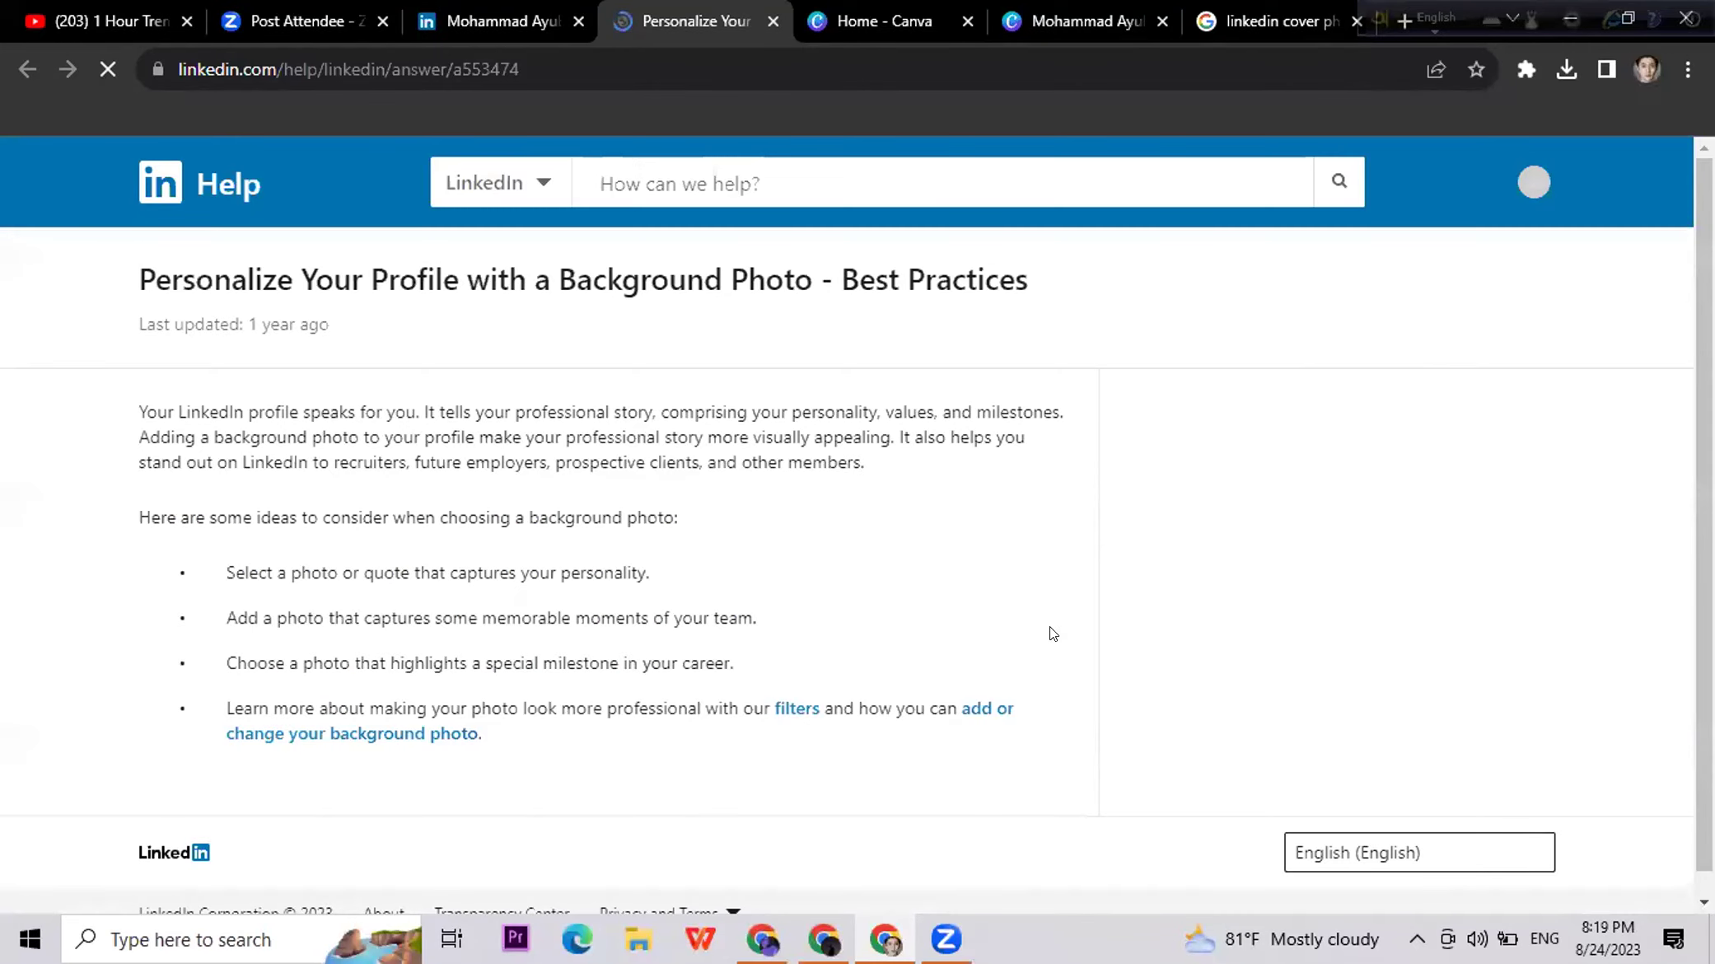
scroll(775, 460, "down", 3)
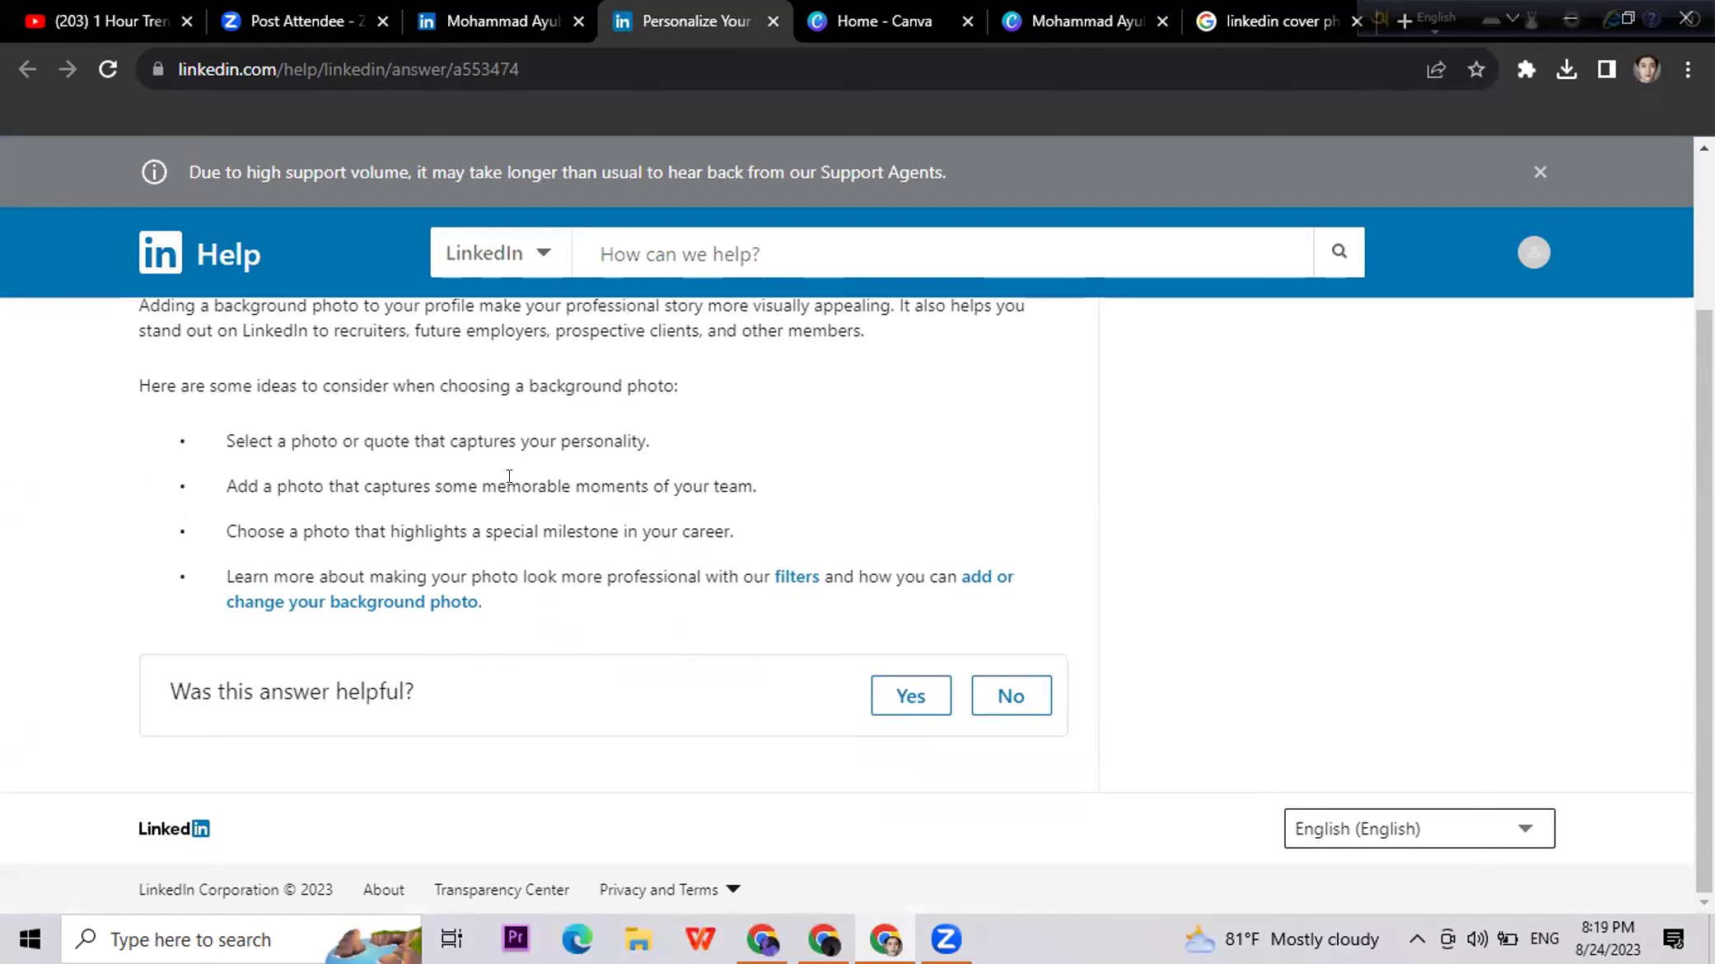
scroll(361, 472, "up", 1)
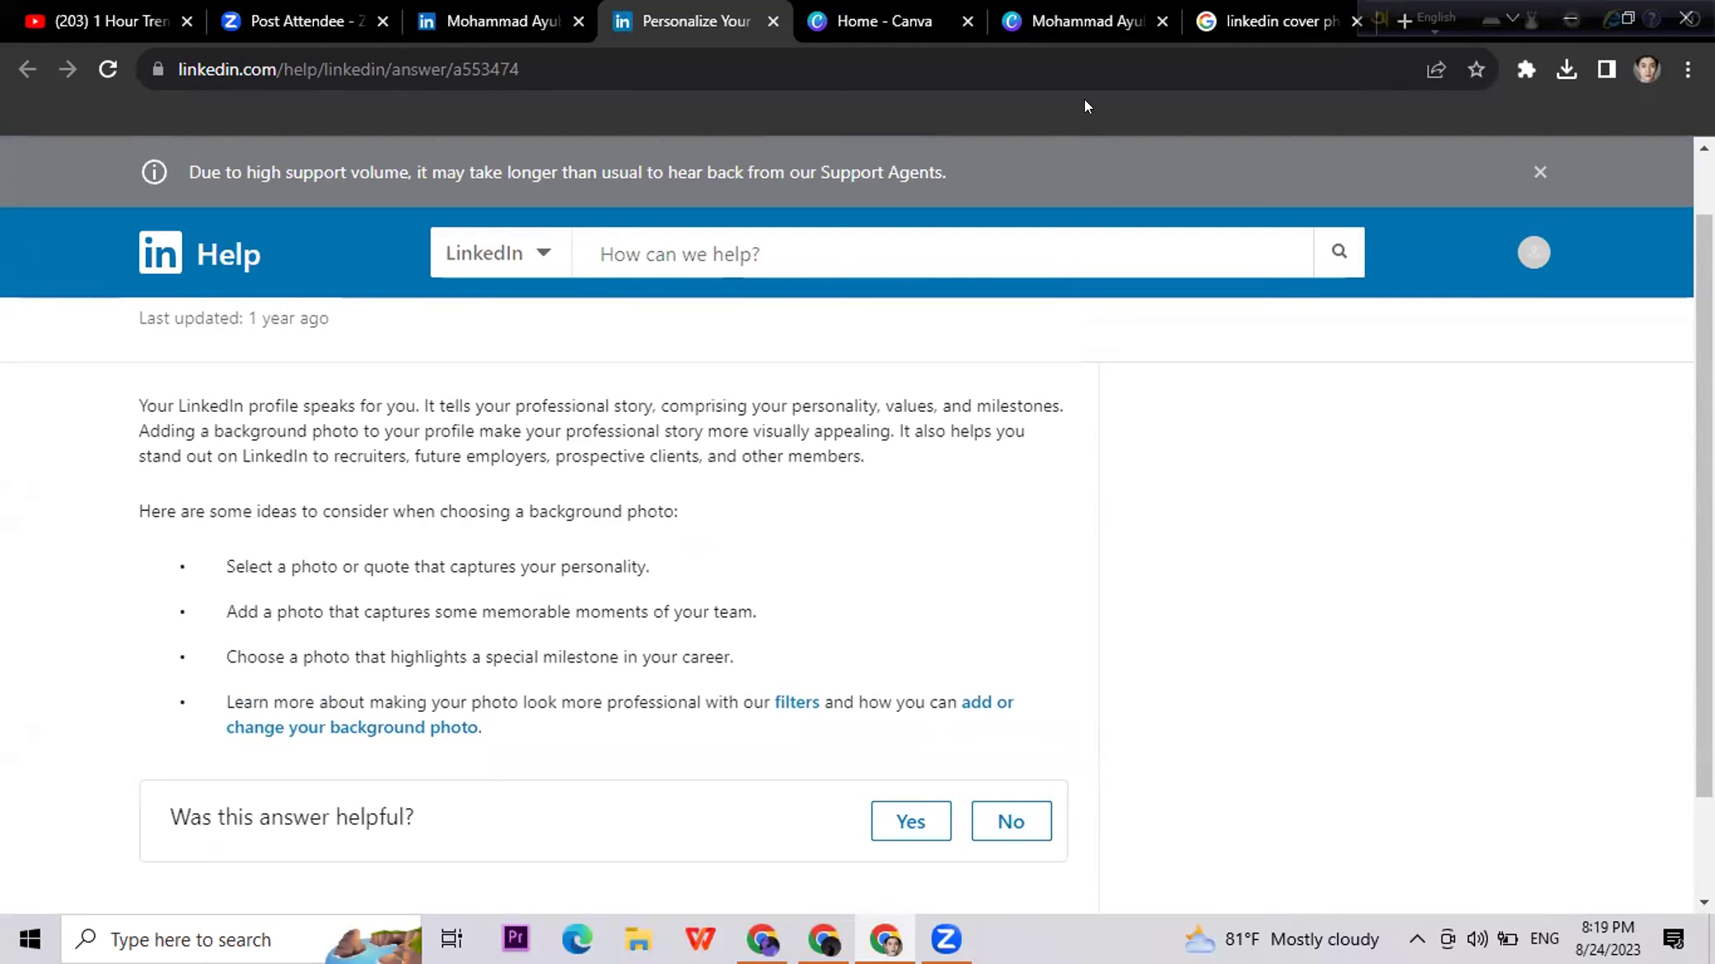
left_click(1233, 14)
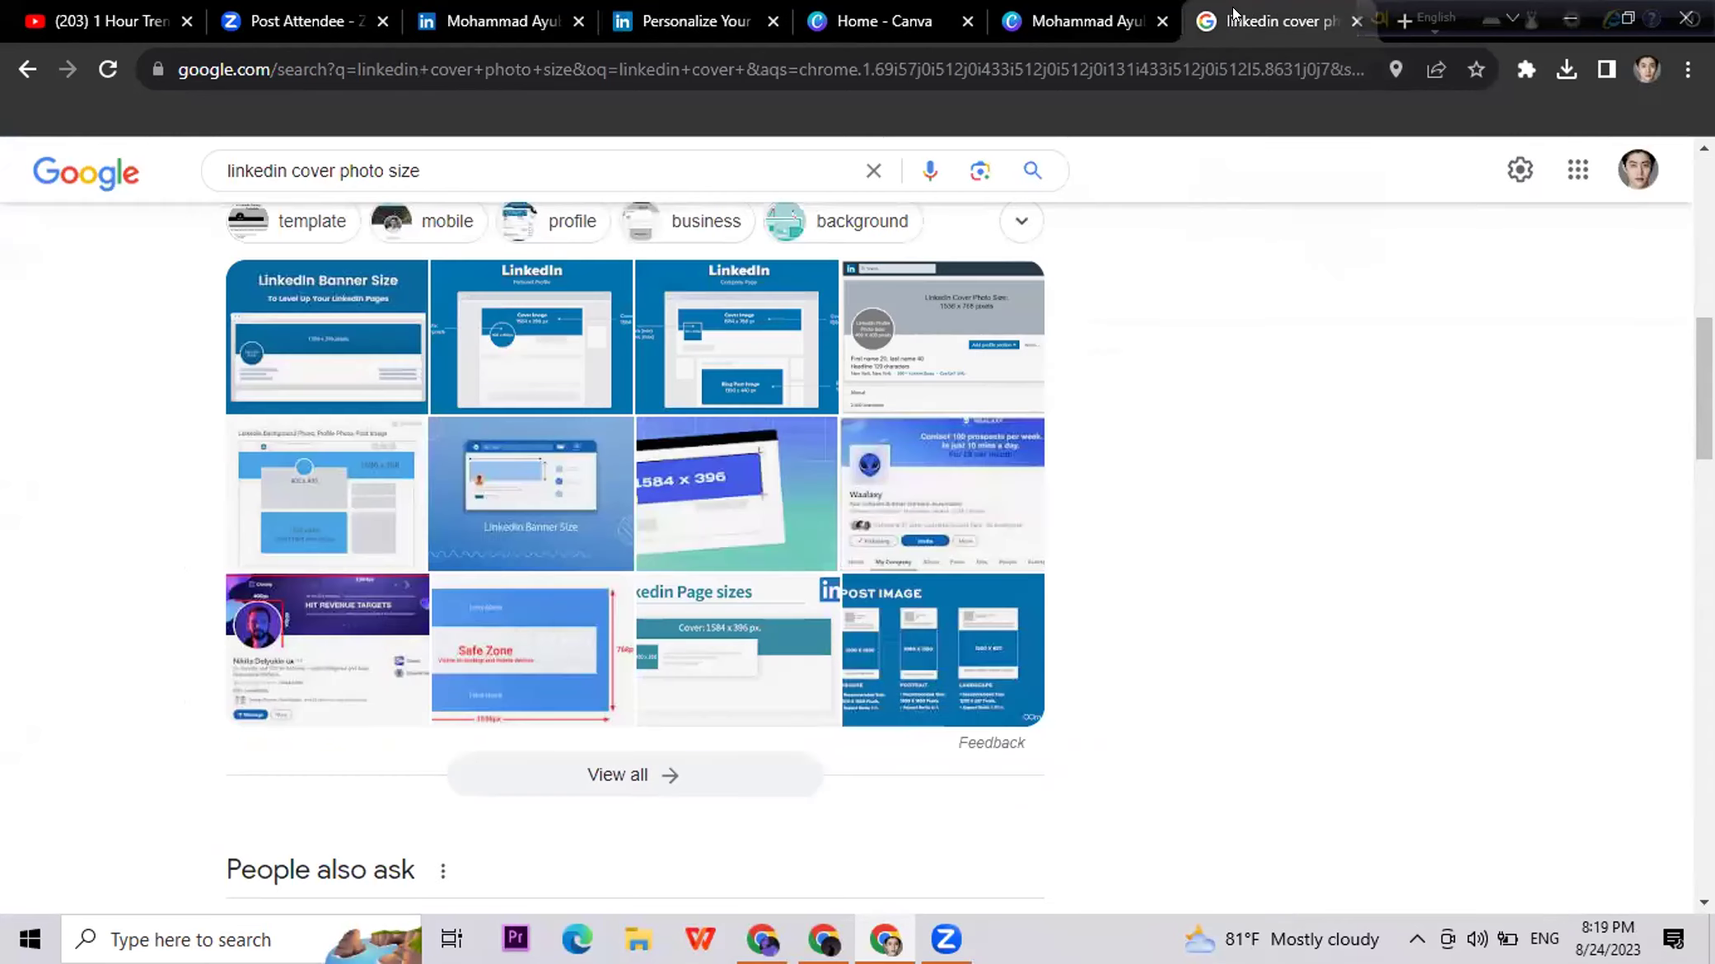
Step: Open the 'Image specifications for your LinkedIn Pages' result from the Google results
scroll(1167, 424, "down", 3)
scroll(1112, 494, "down", 3)
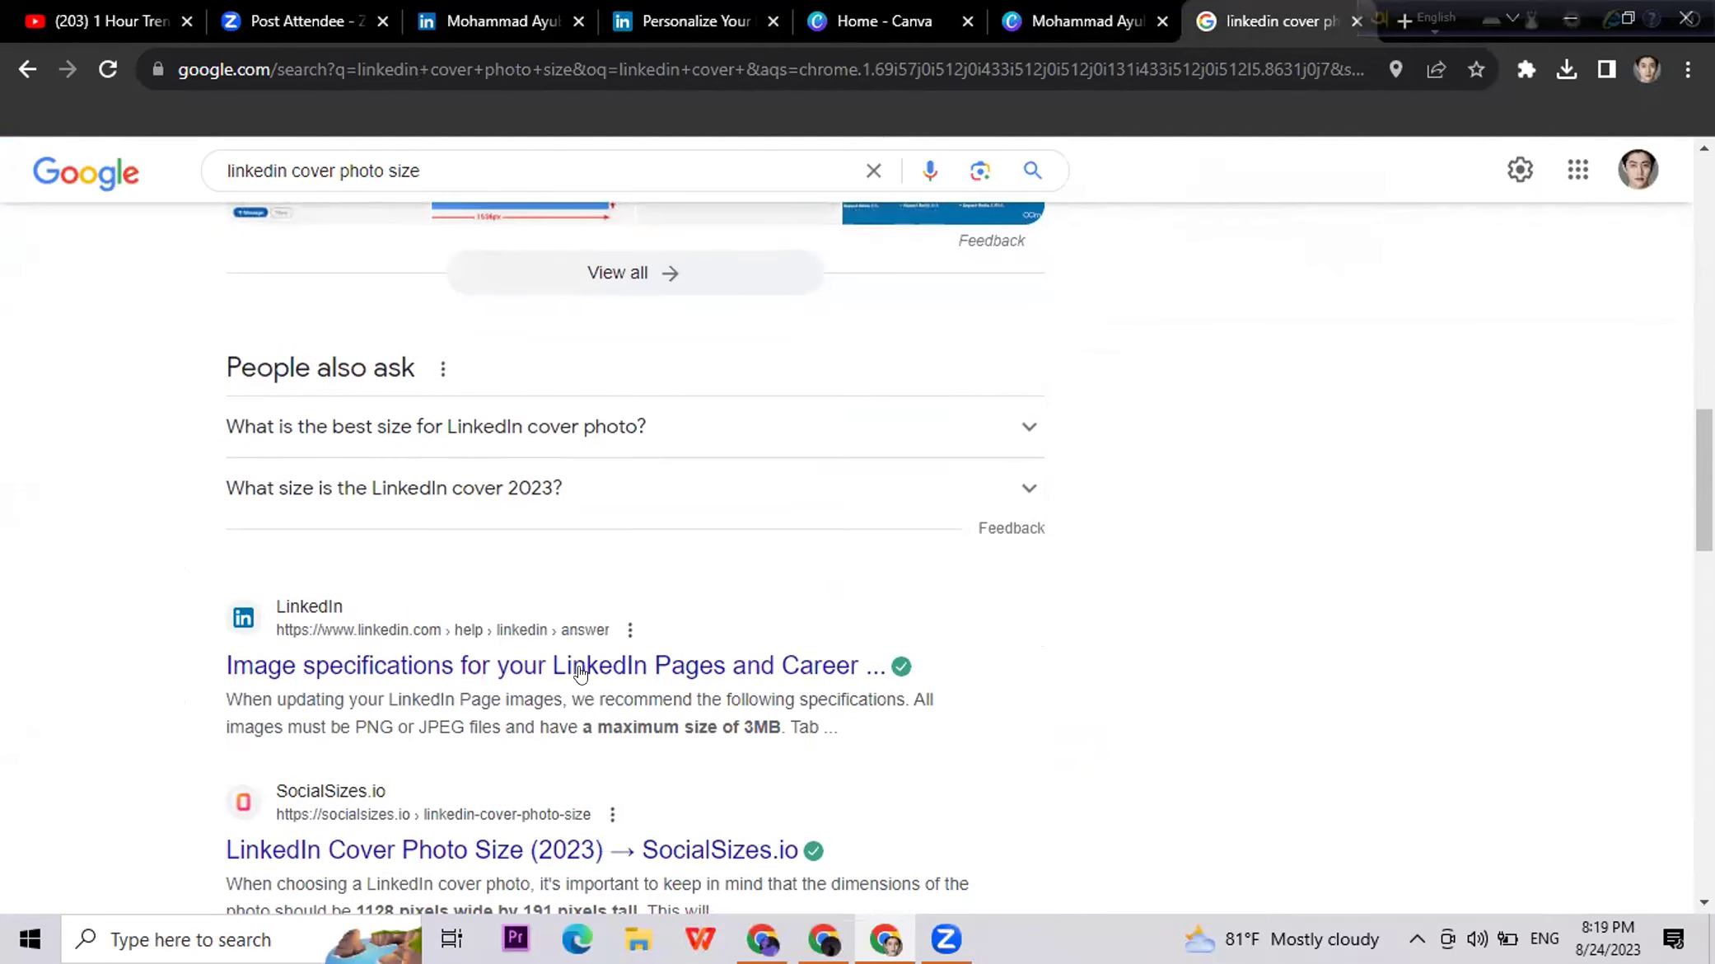
scroll(651, 672, "down", 2)
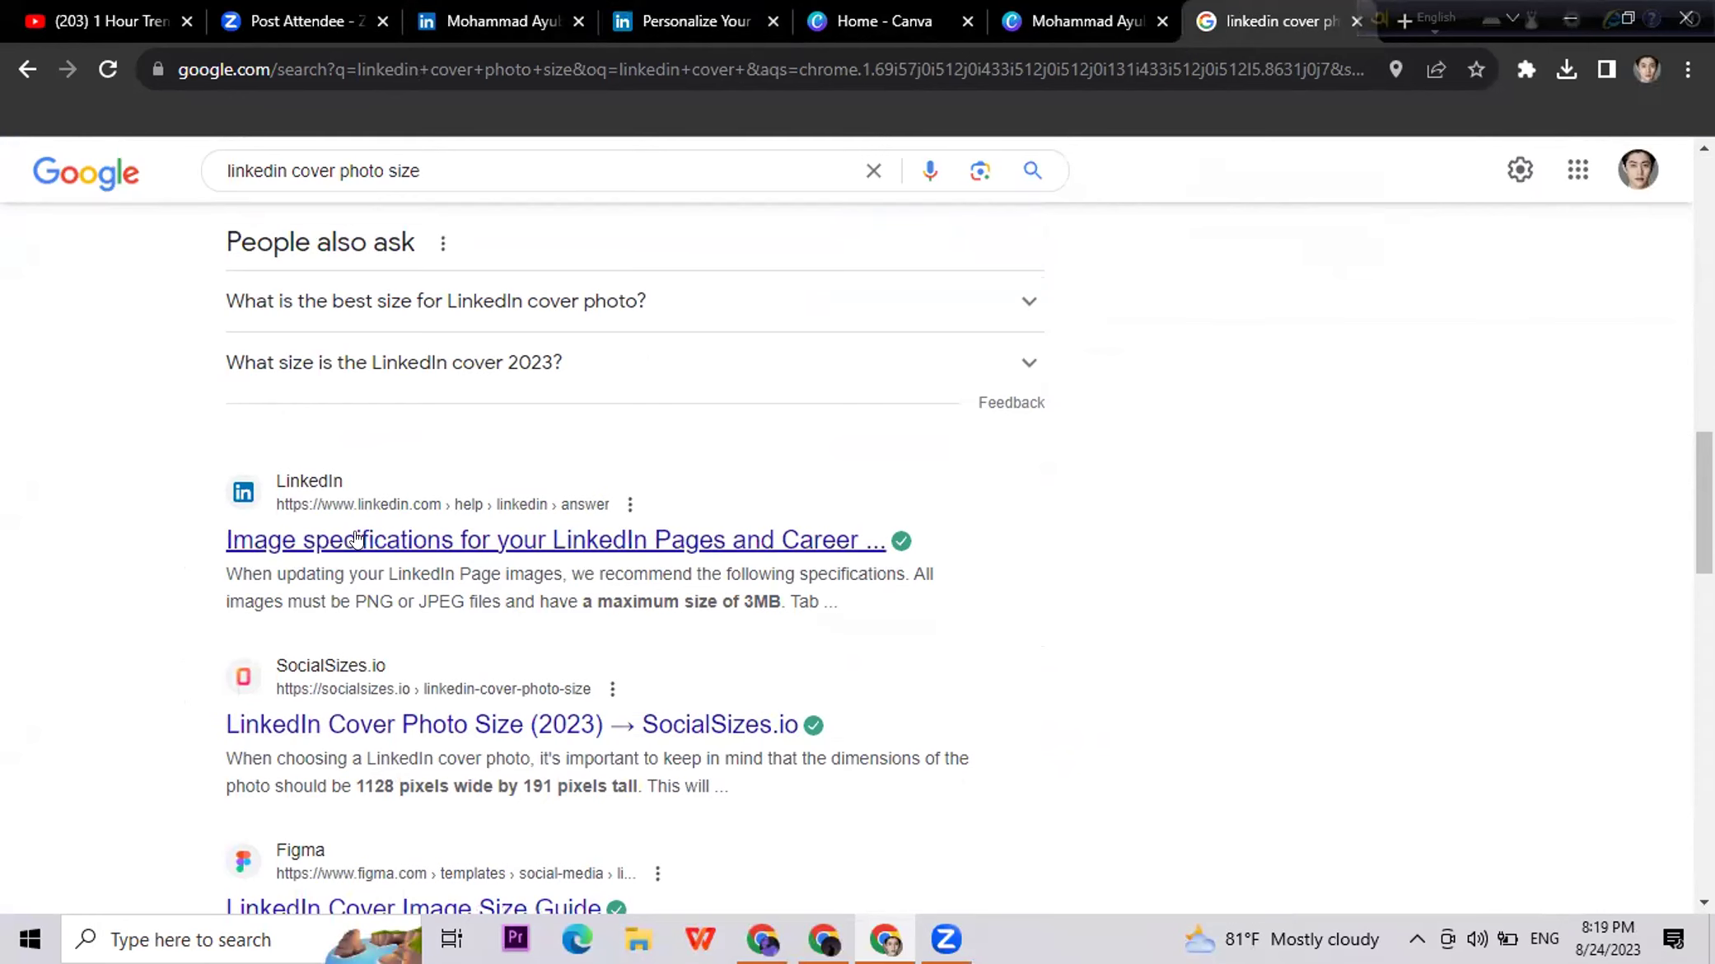
left_click(417, 538)
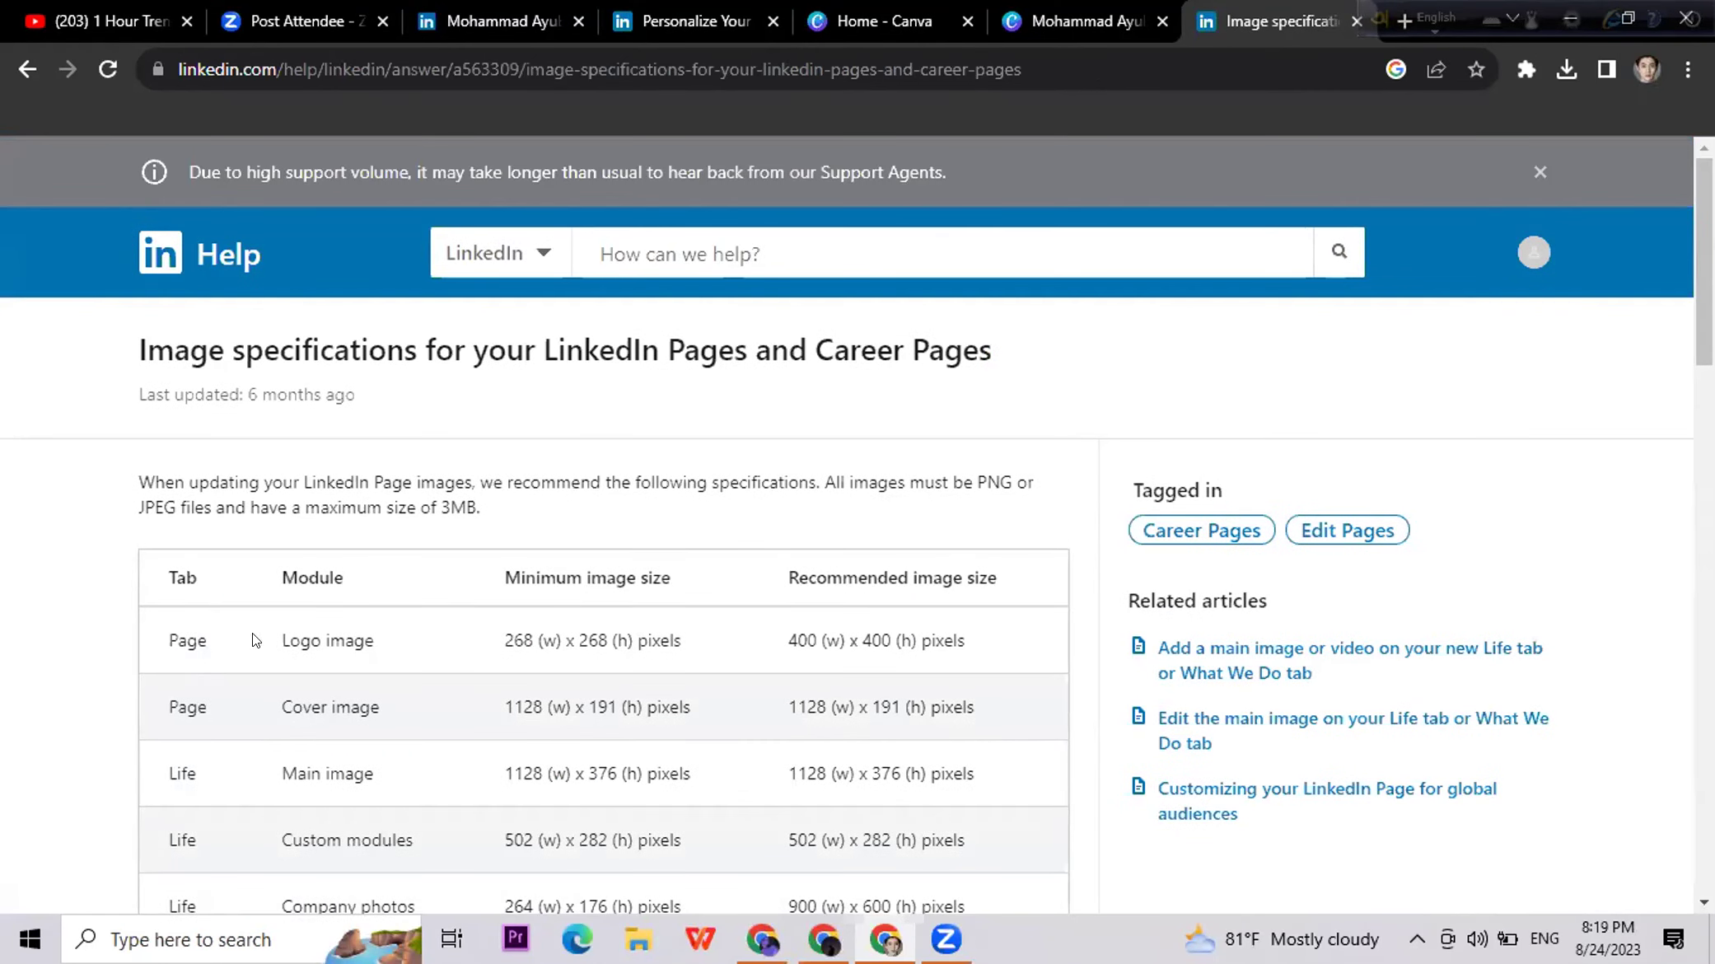
Step: Review the help table's 1128 × 191 px cover and 400 × 400 px logo sizes
scroll(381, 807, "down", 1)
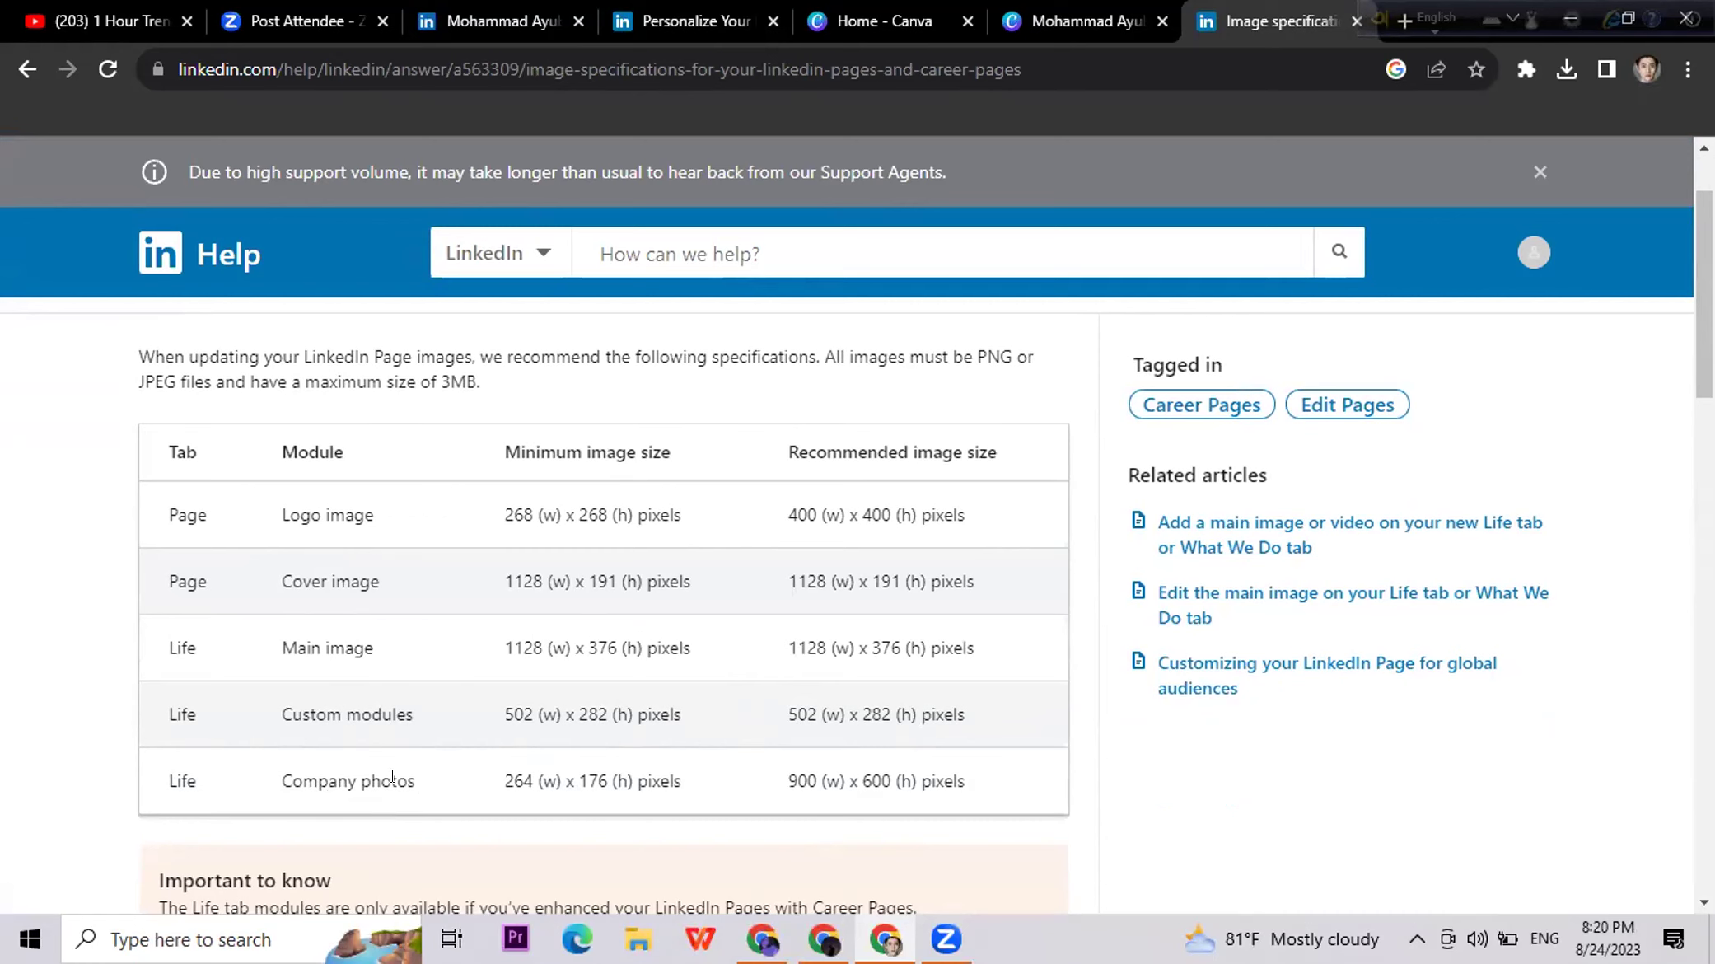
scroll(530, 581, "down", 3)
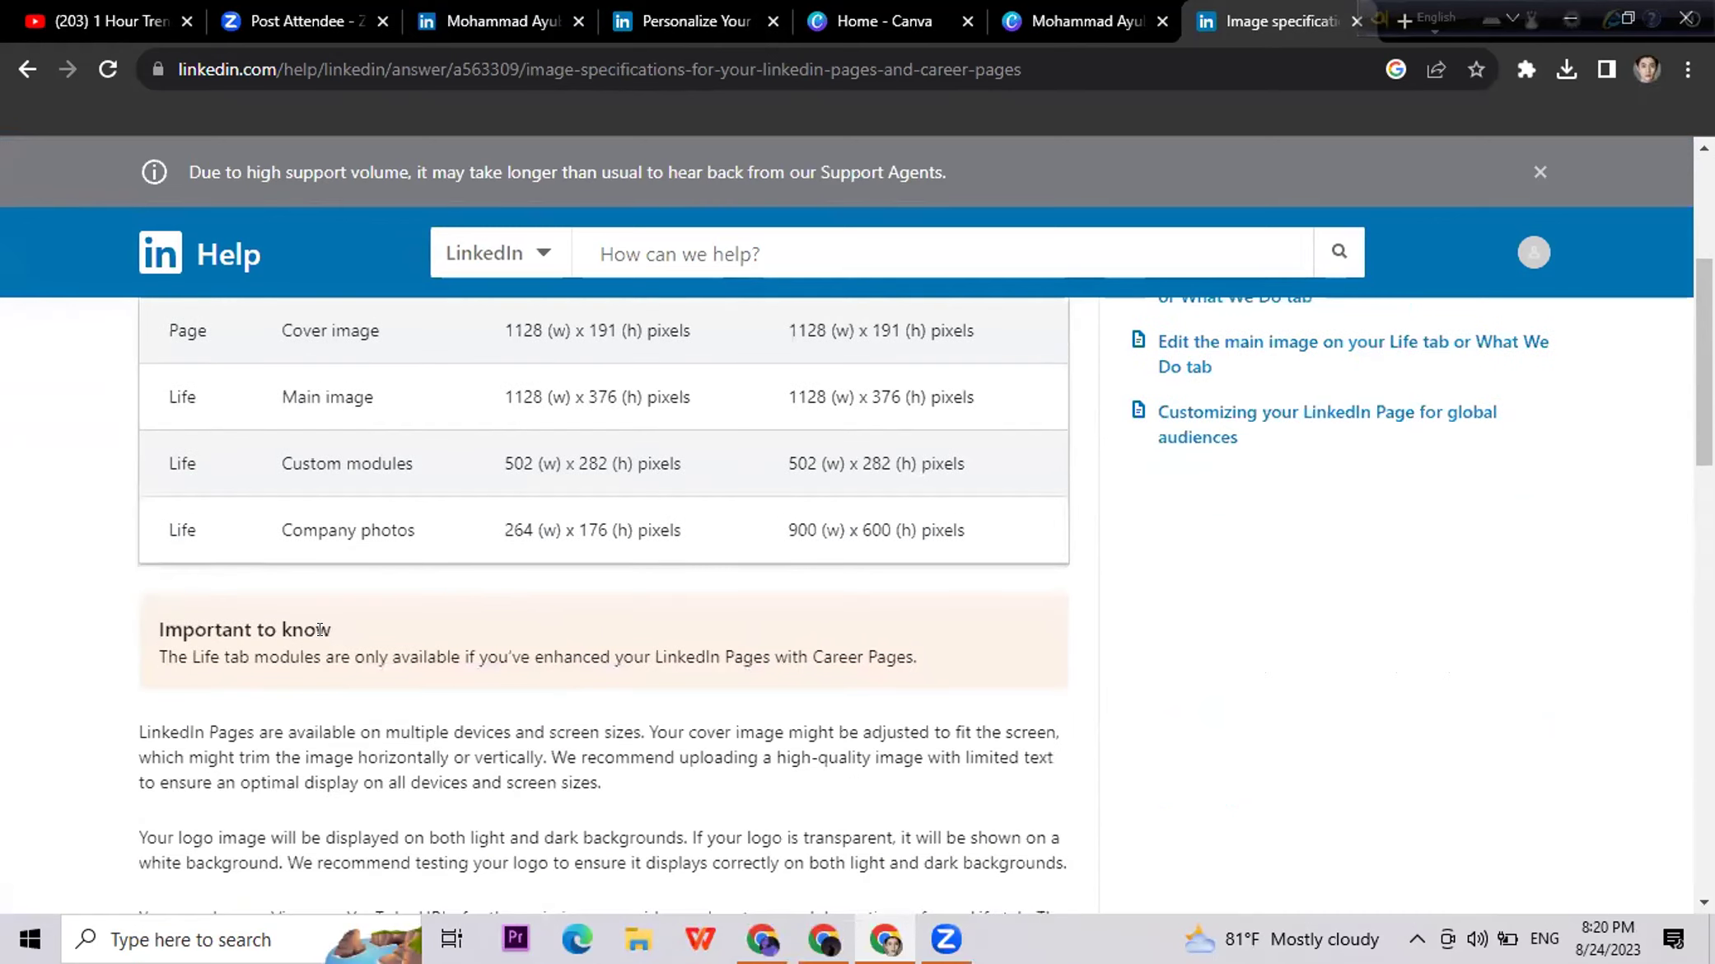
scroll(631, 605, "down", 4)
scroll(598, 601, "up", 4)
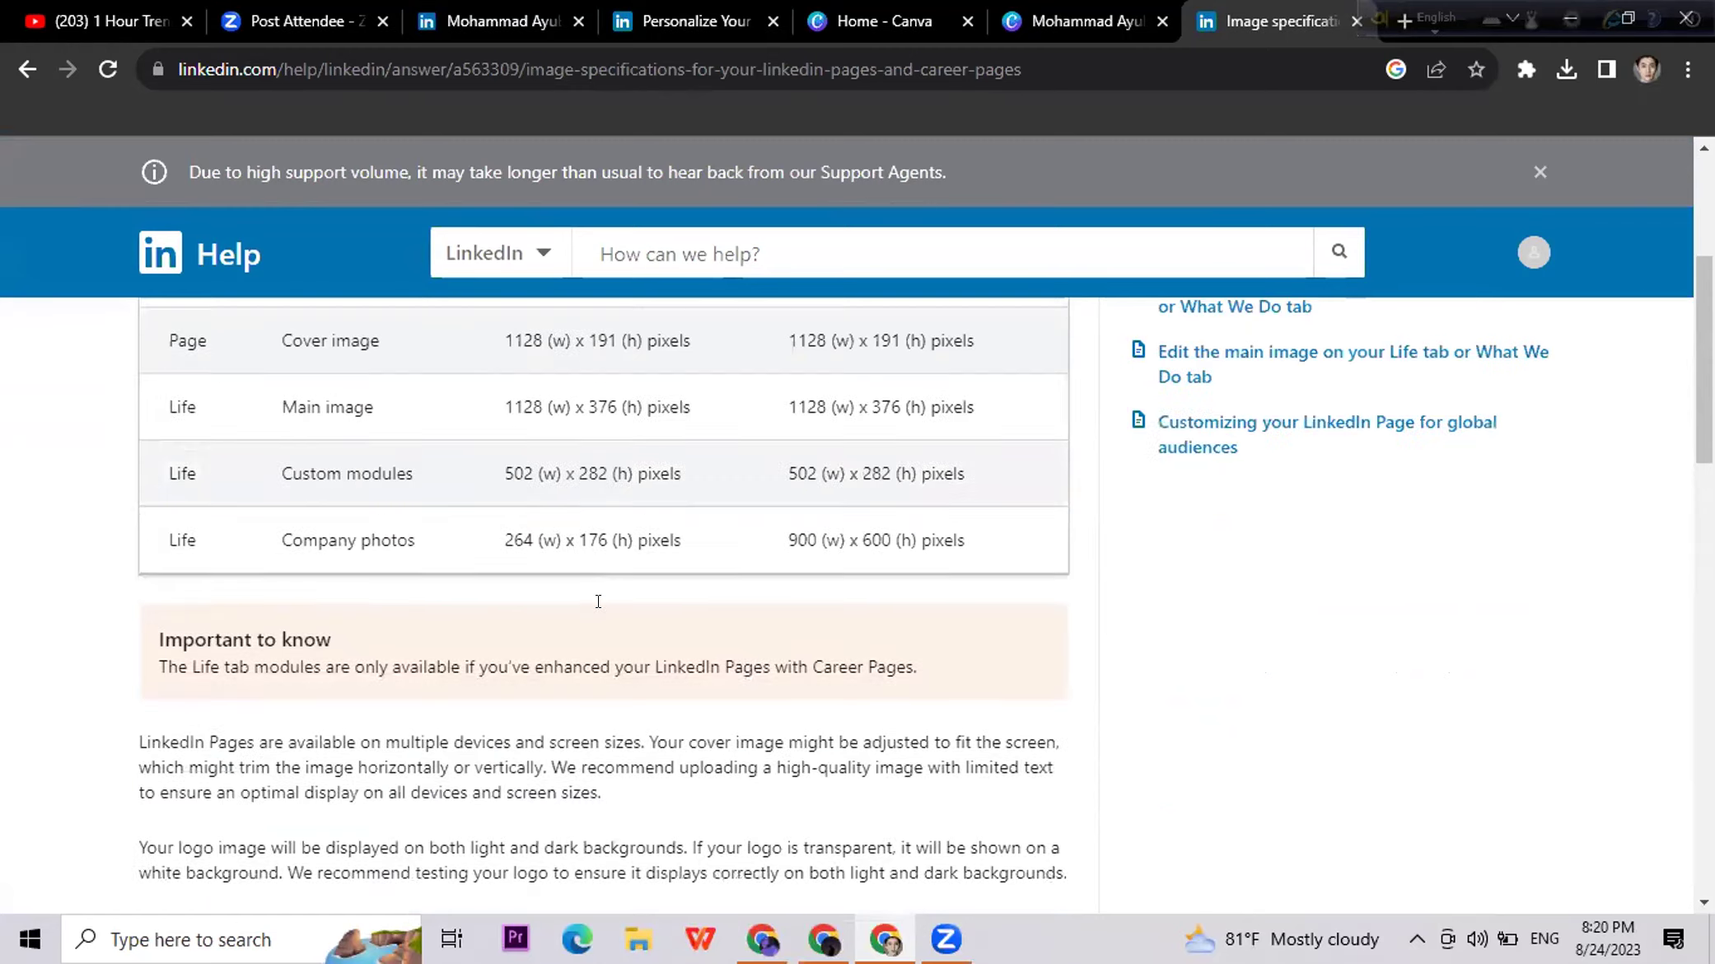
scroll(598, 602, "up", 4)
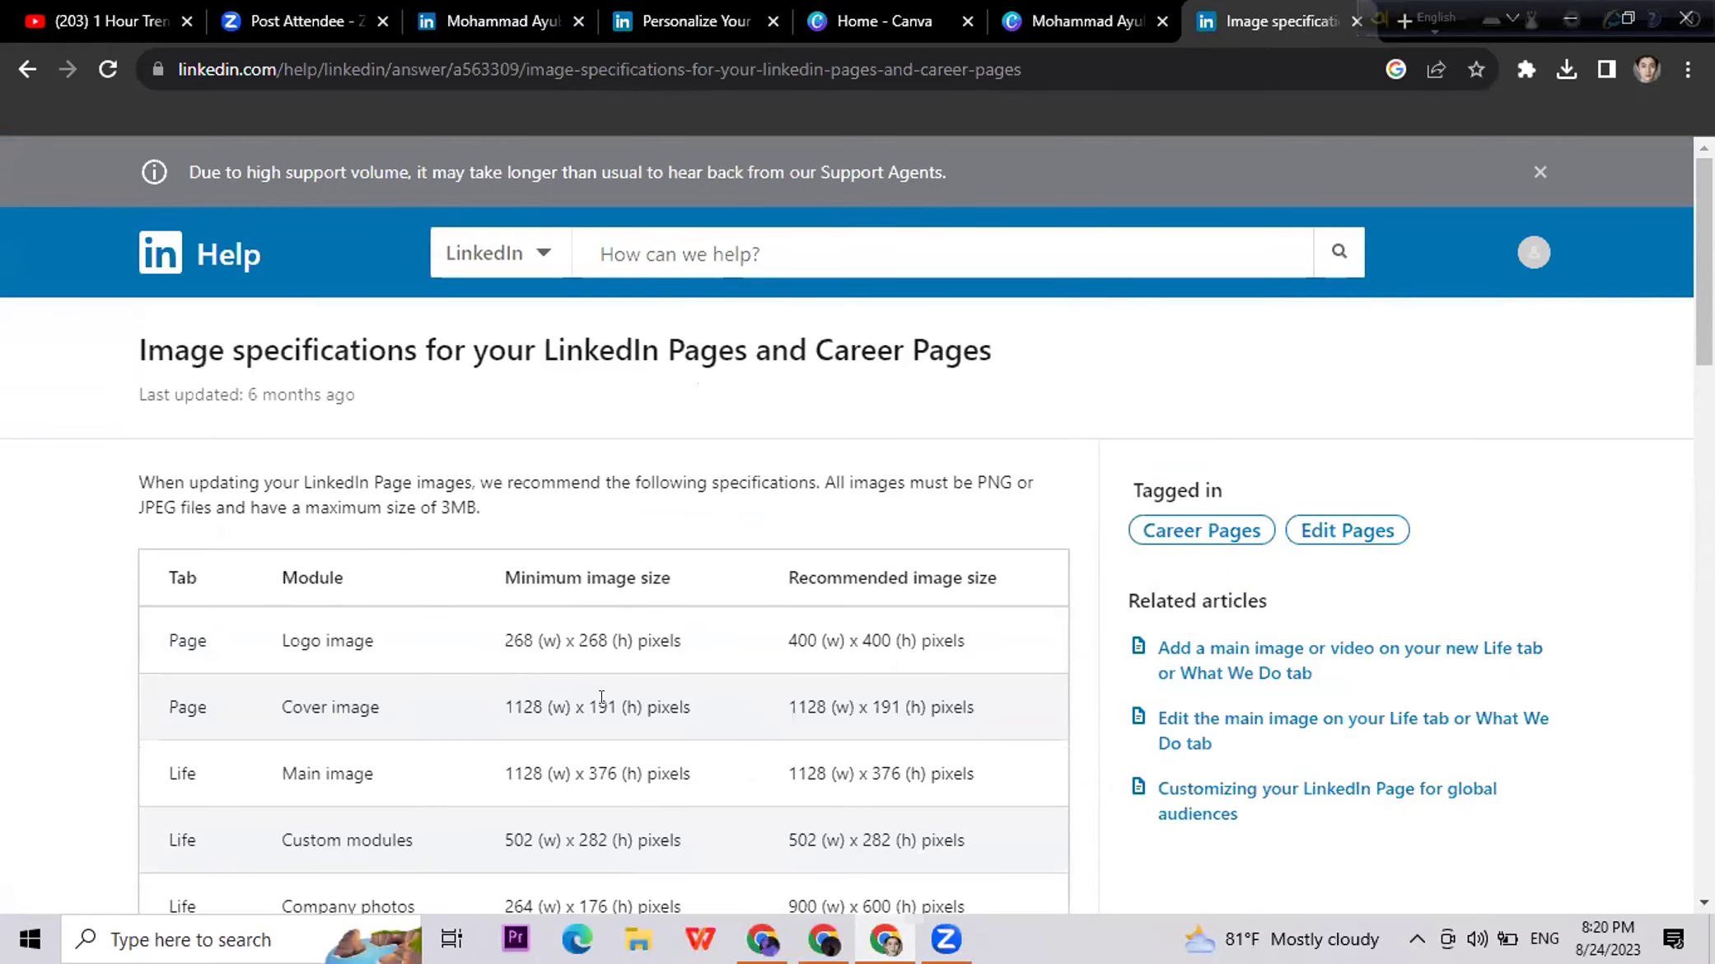
left_click(522, 7)
Step: Choose the downloaded banner JPG as the background image
left_click(1155, 716)
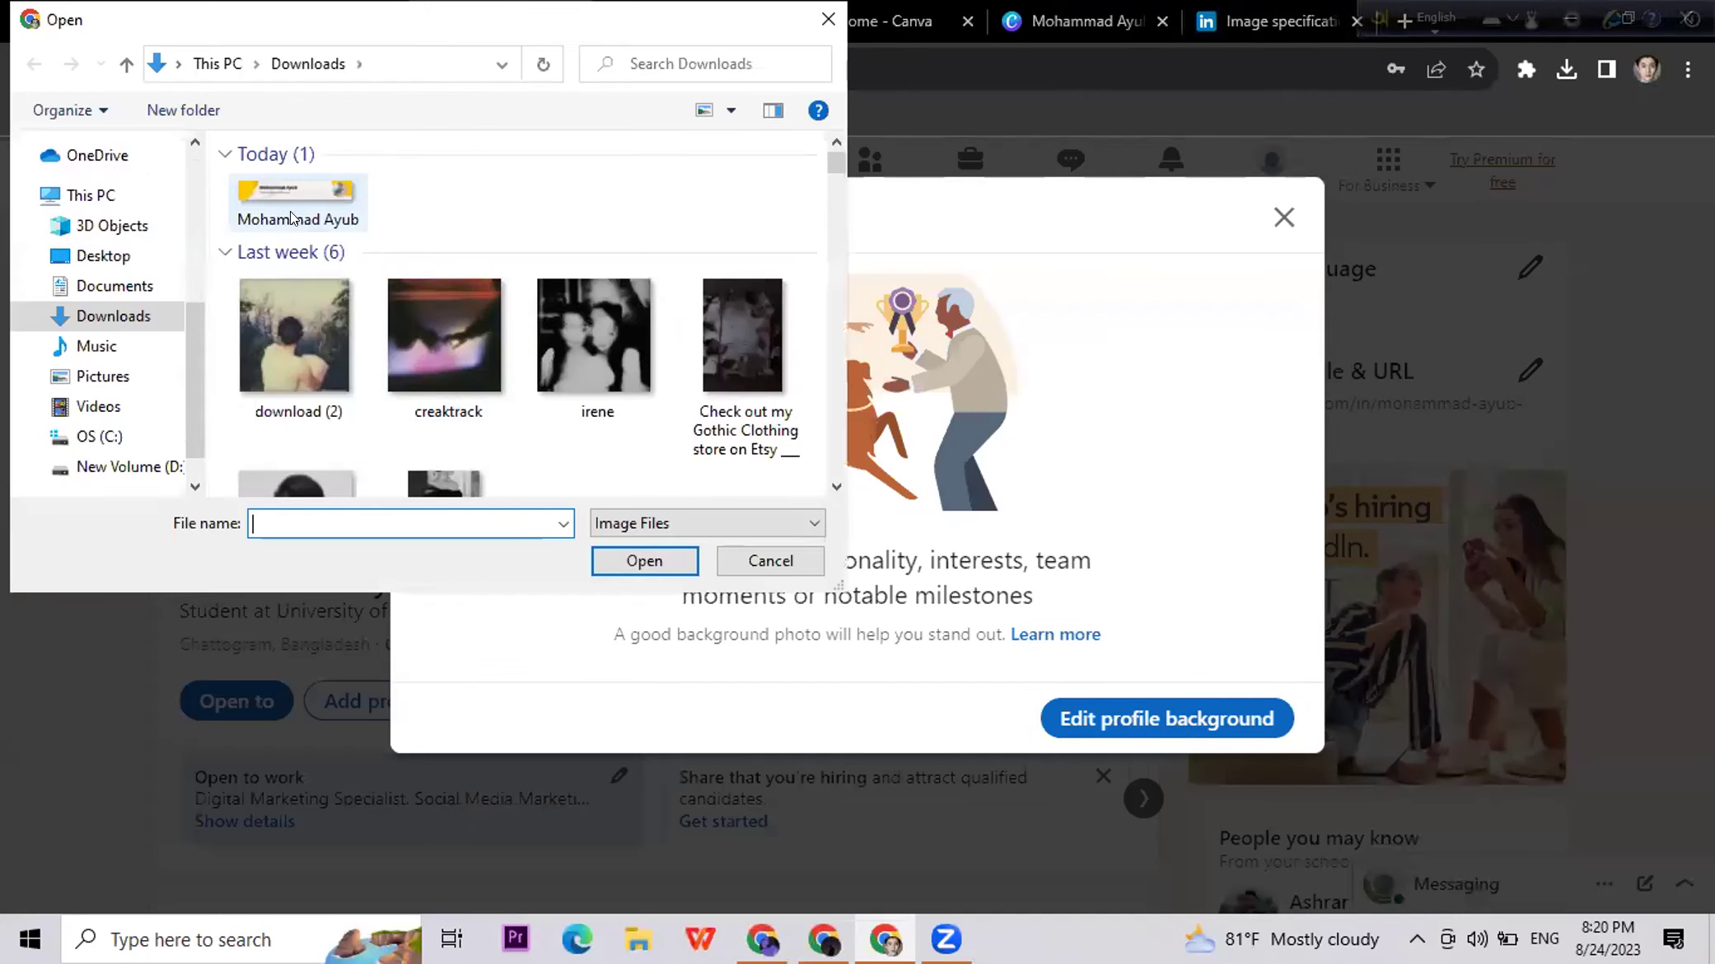
left_click(305, 213)
left_click(628, 562)
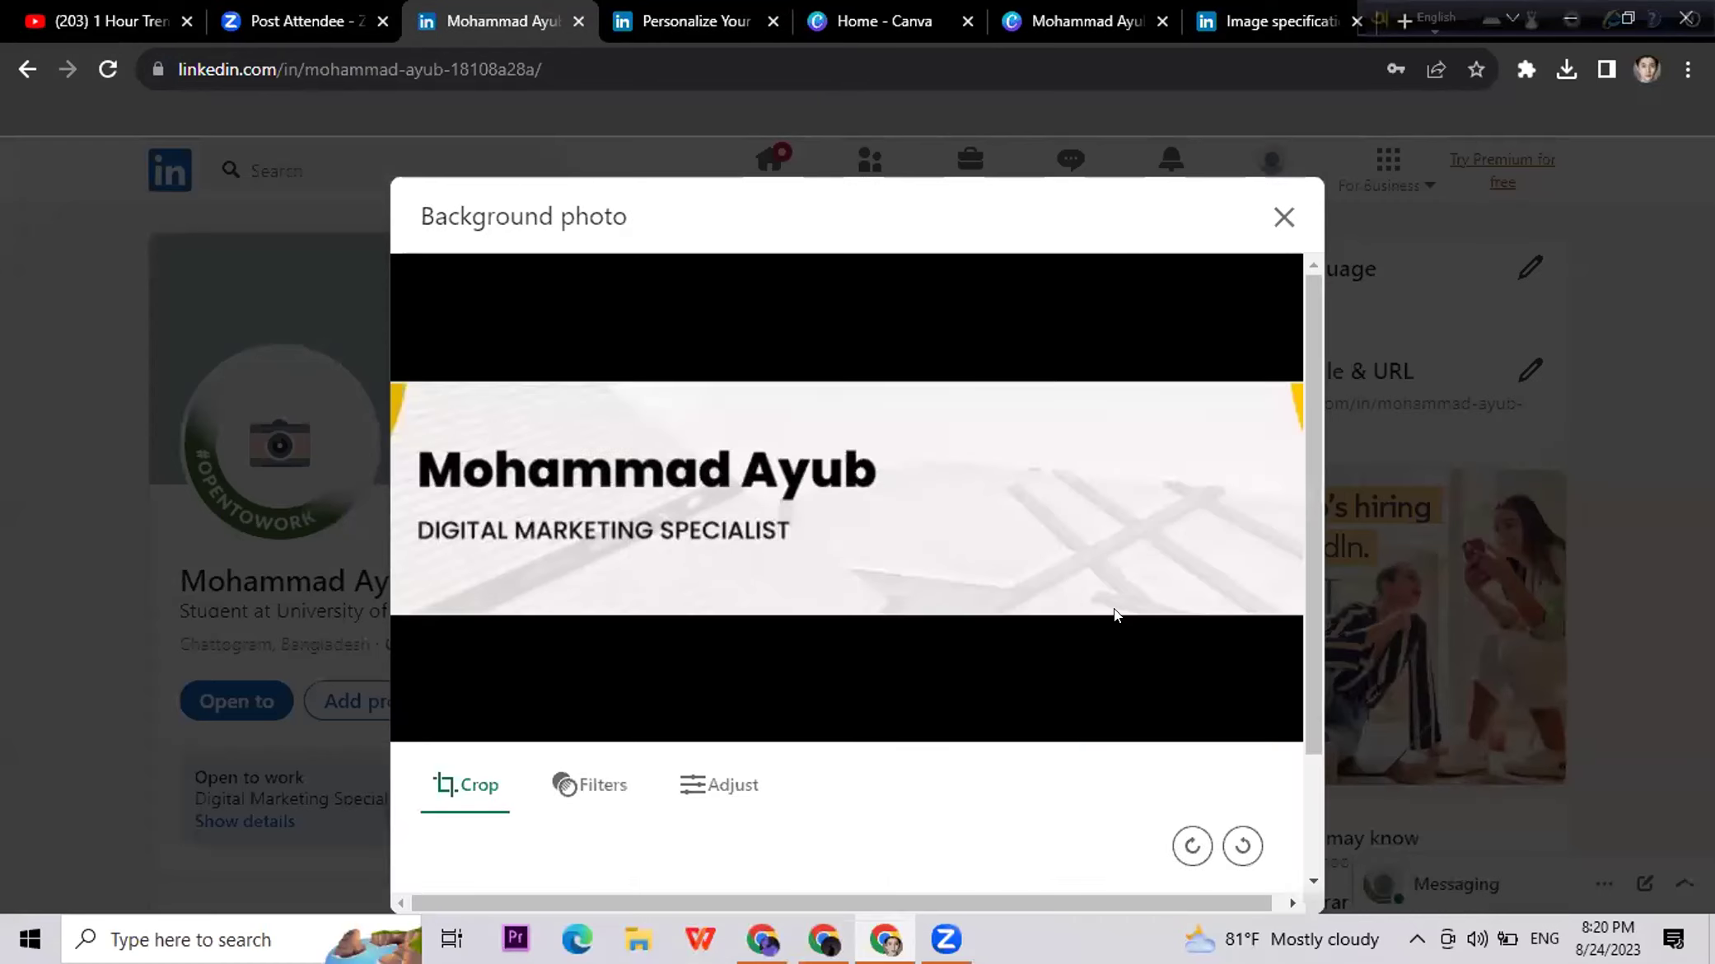
Step: Adjust the banner's brightness and position within the crop frame, then apply it
left_click(695, 783)
scroll(1164, 717, "down", 2)
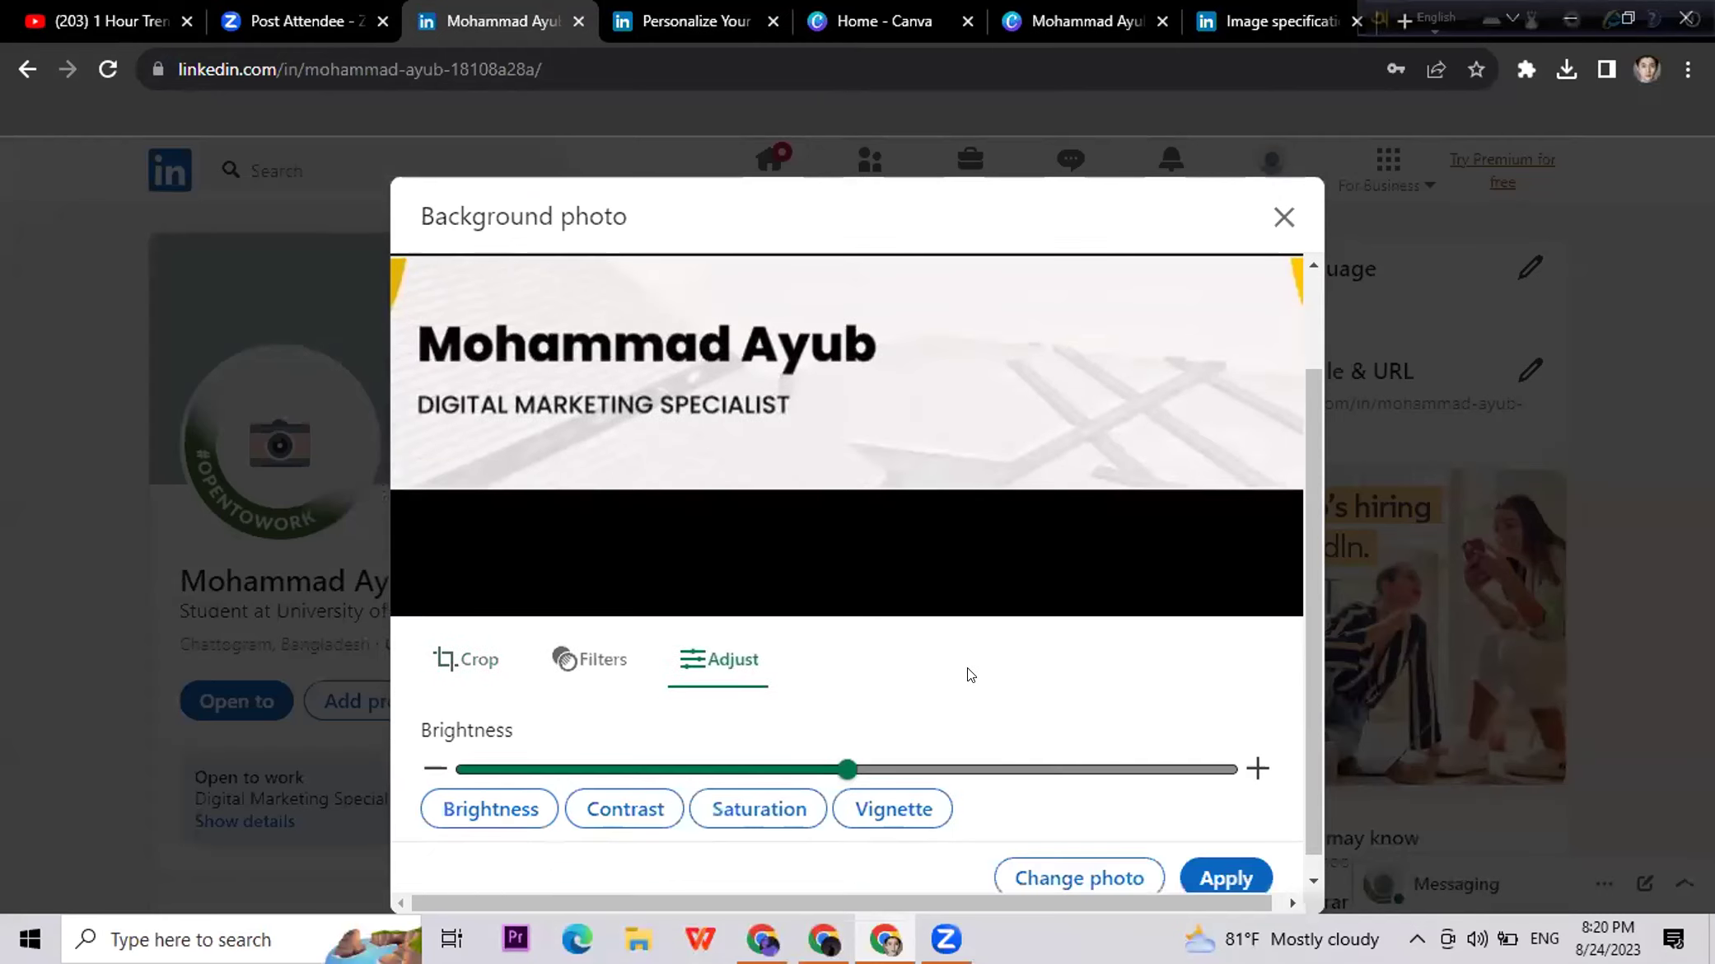
left_click_drag(847, 769, 700, 759)
left_click_drag(1105, 350, 1269, 398)
left_click_drag(1024, 391, 1057, 394)
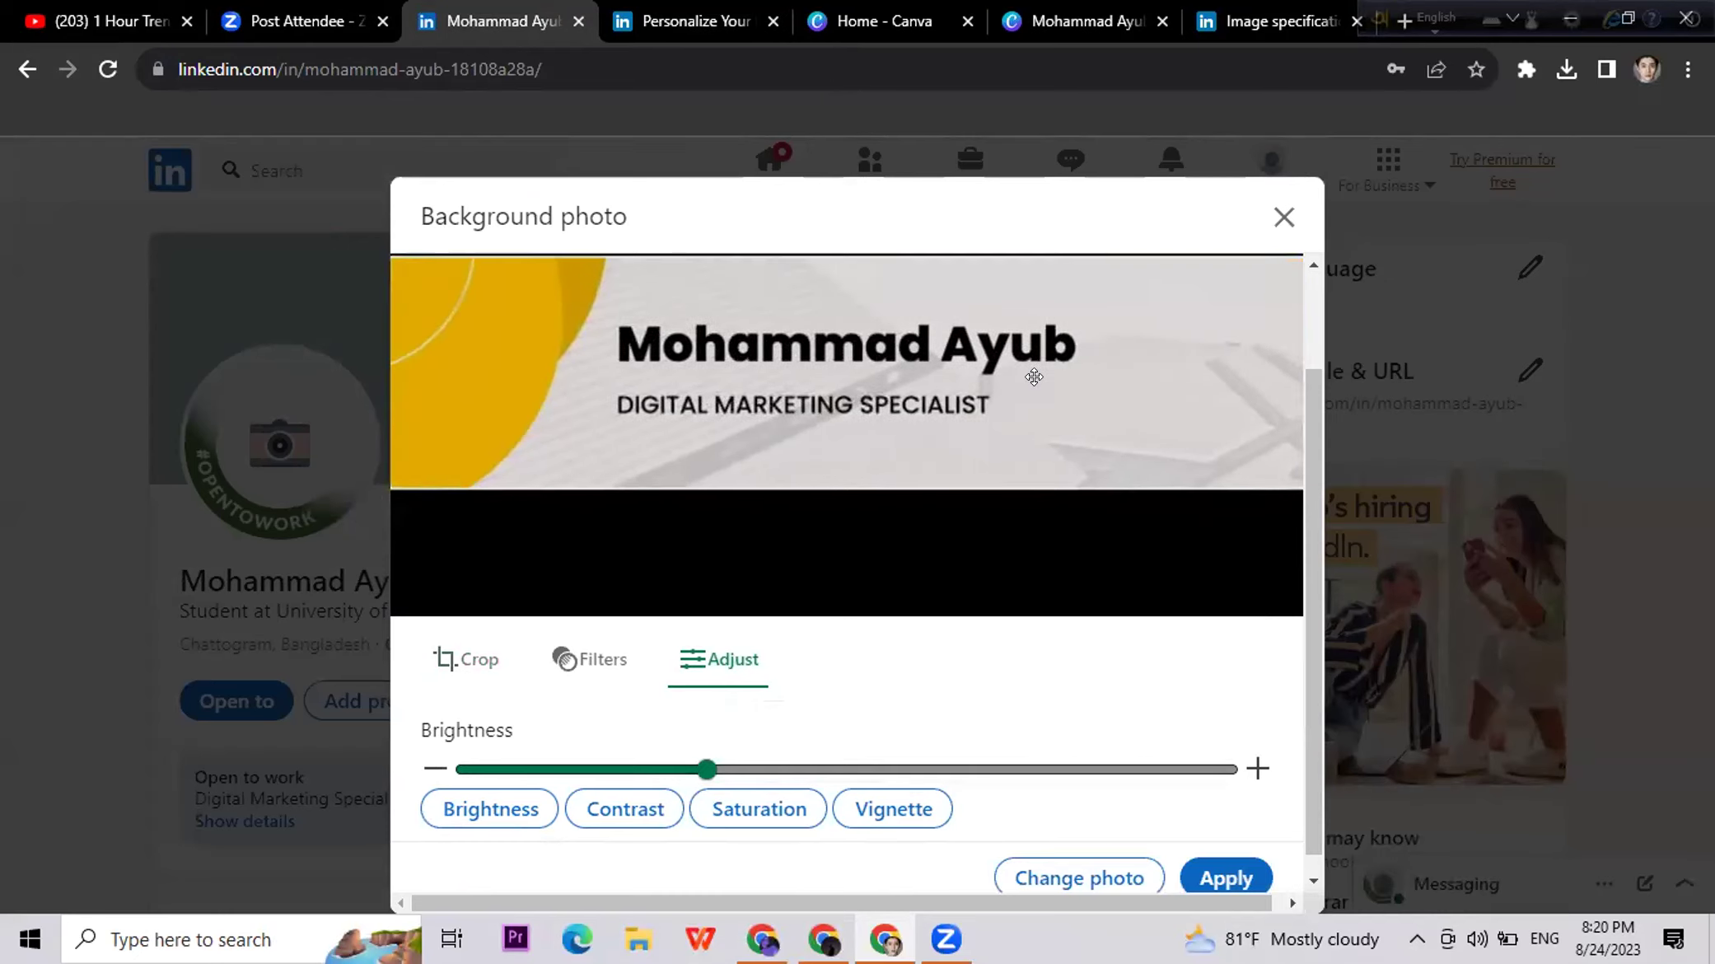
left_click_drag(696, 774, 847, 770)
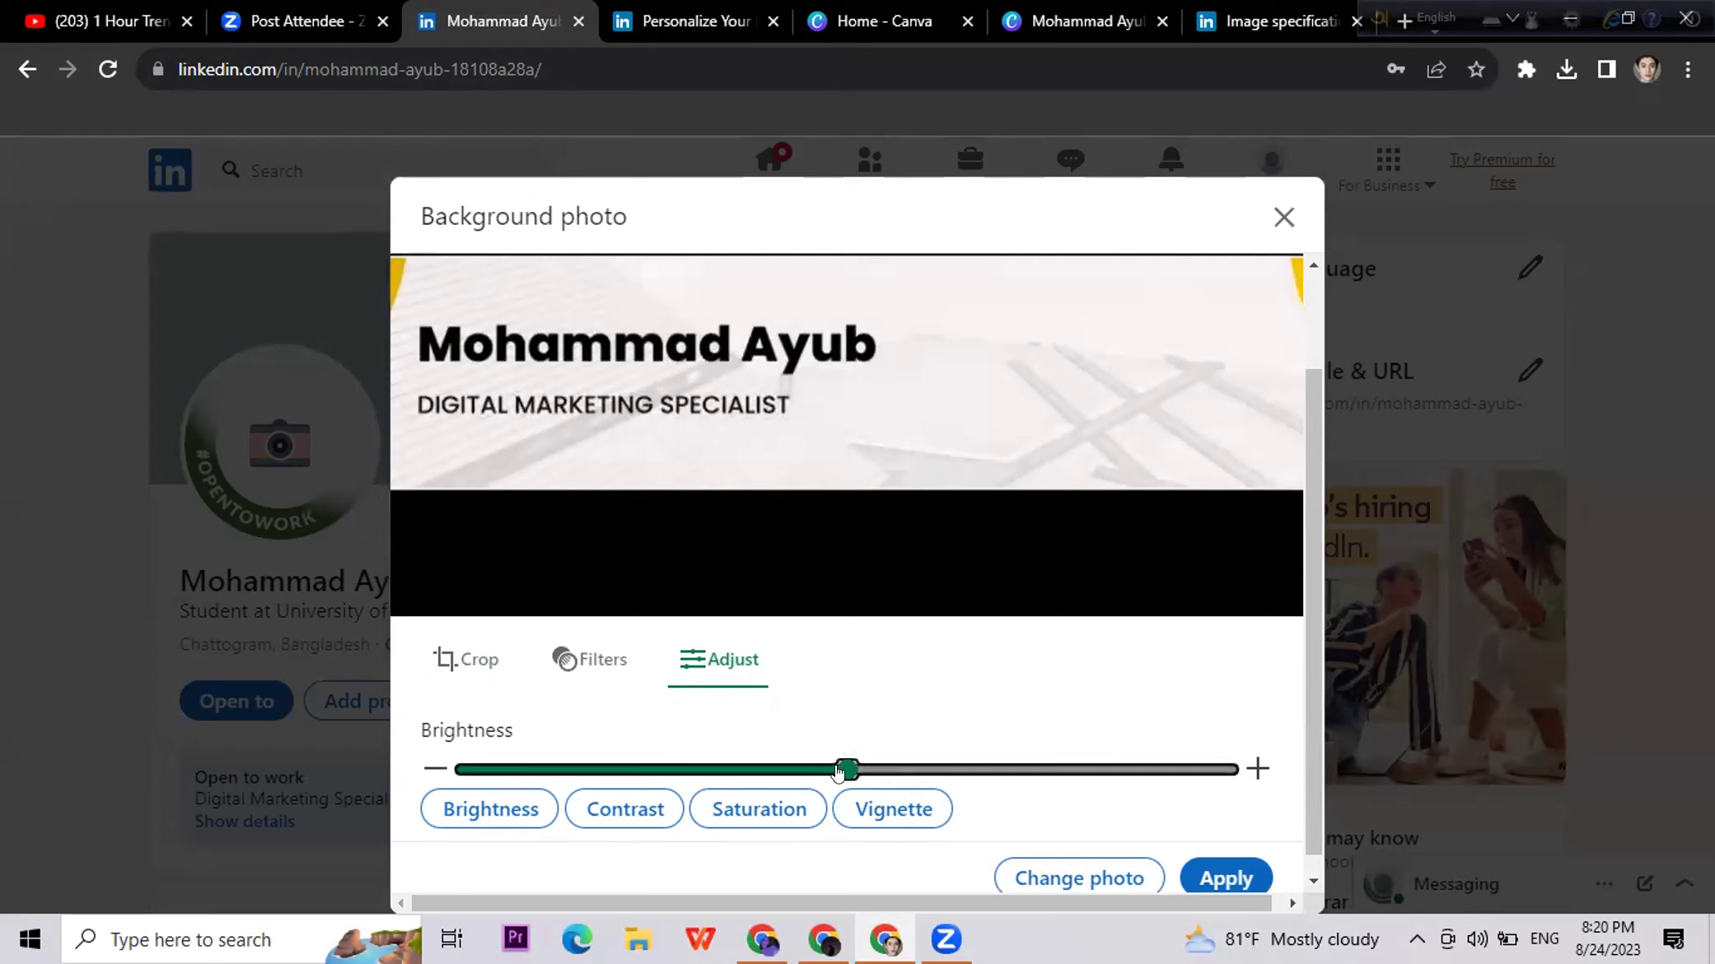
left_click(1221, 878)
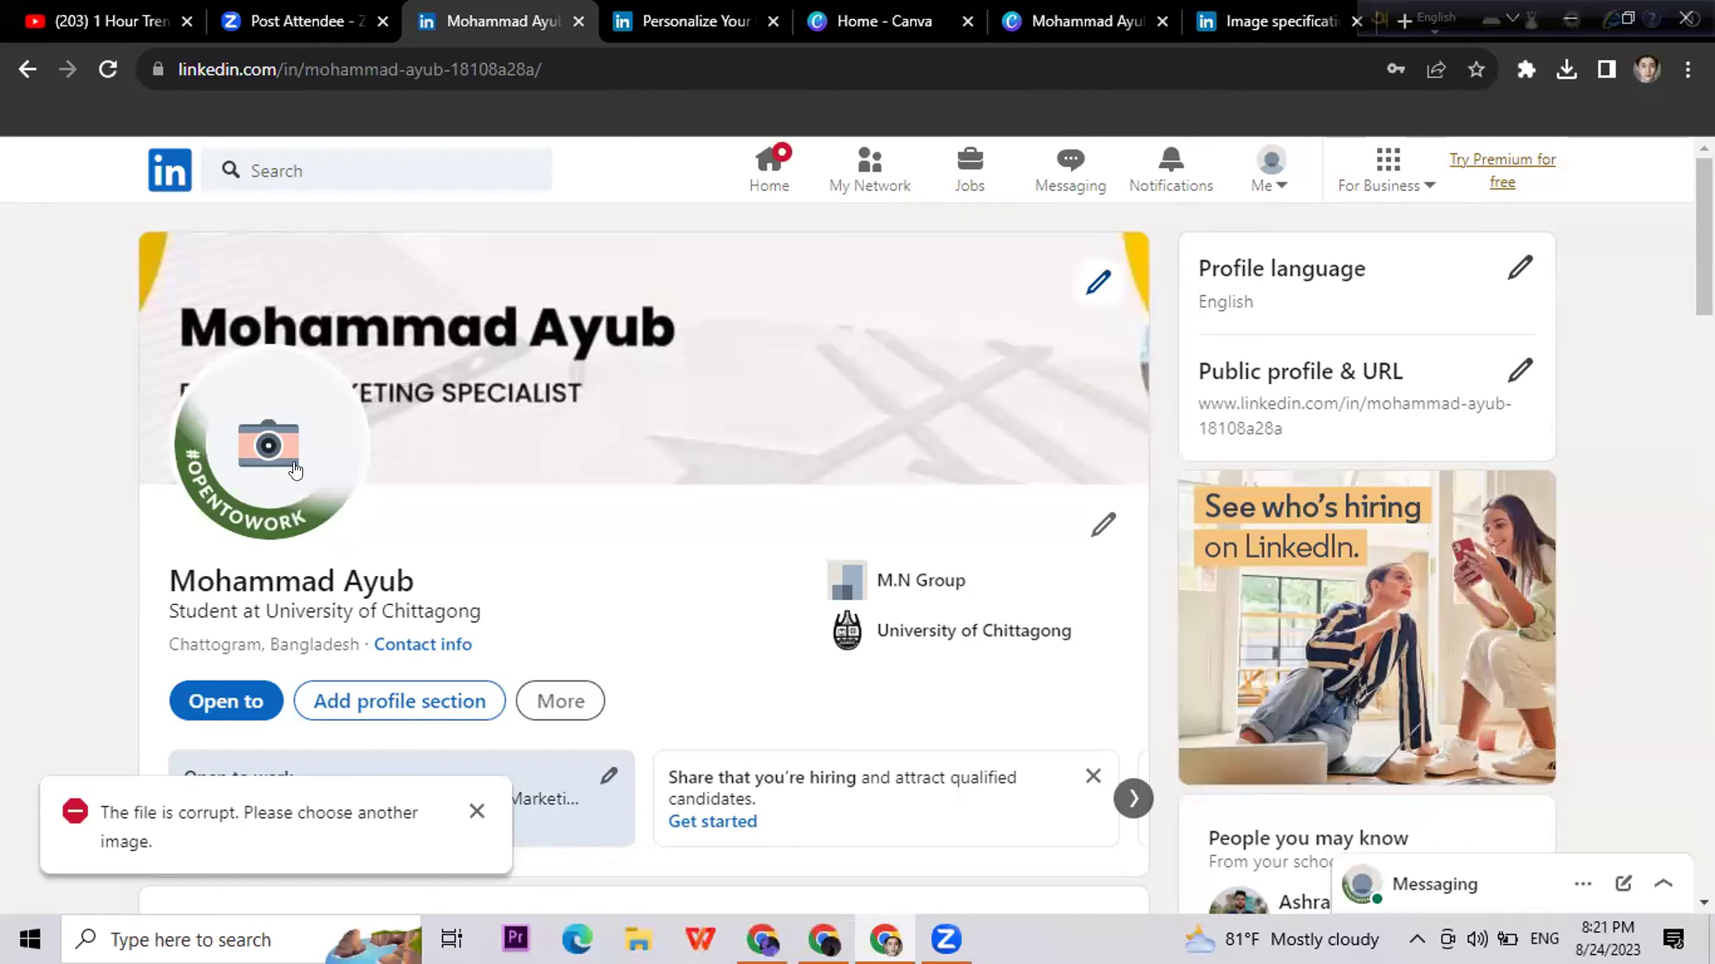
Step: Dismiss the corrupt-file error and go to the Jobs page
left_click(474, 812)
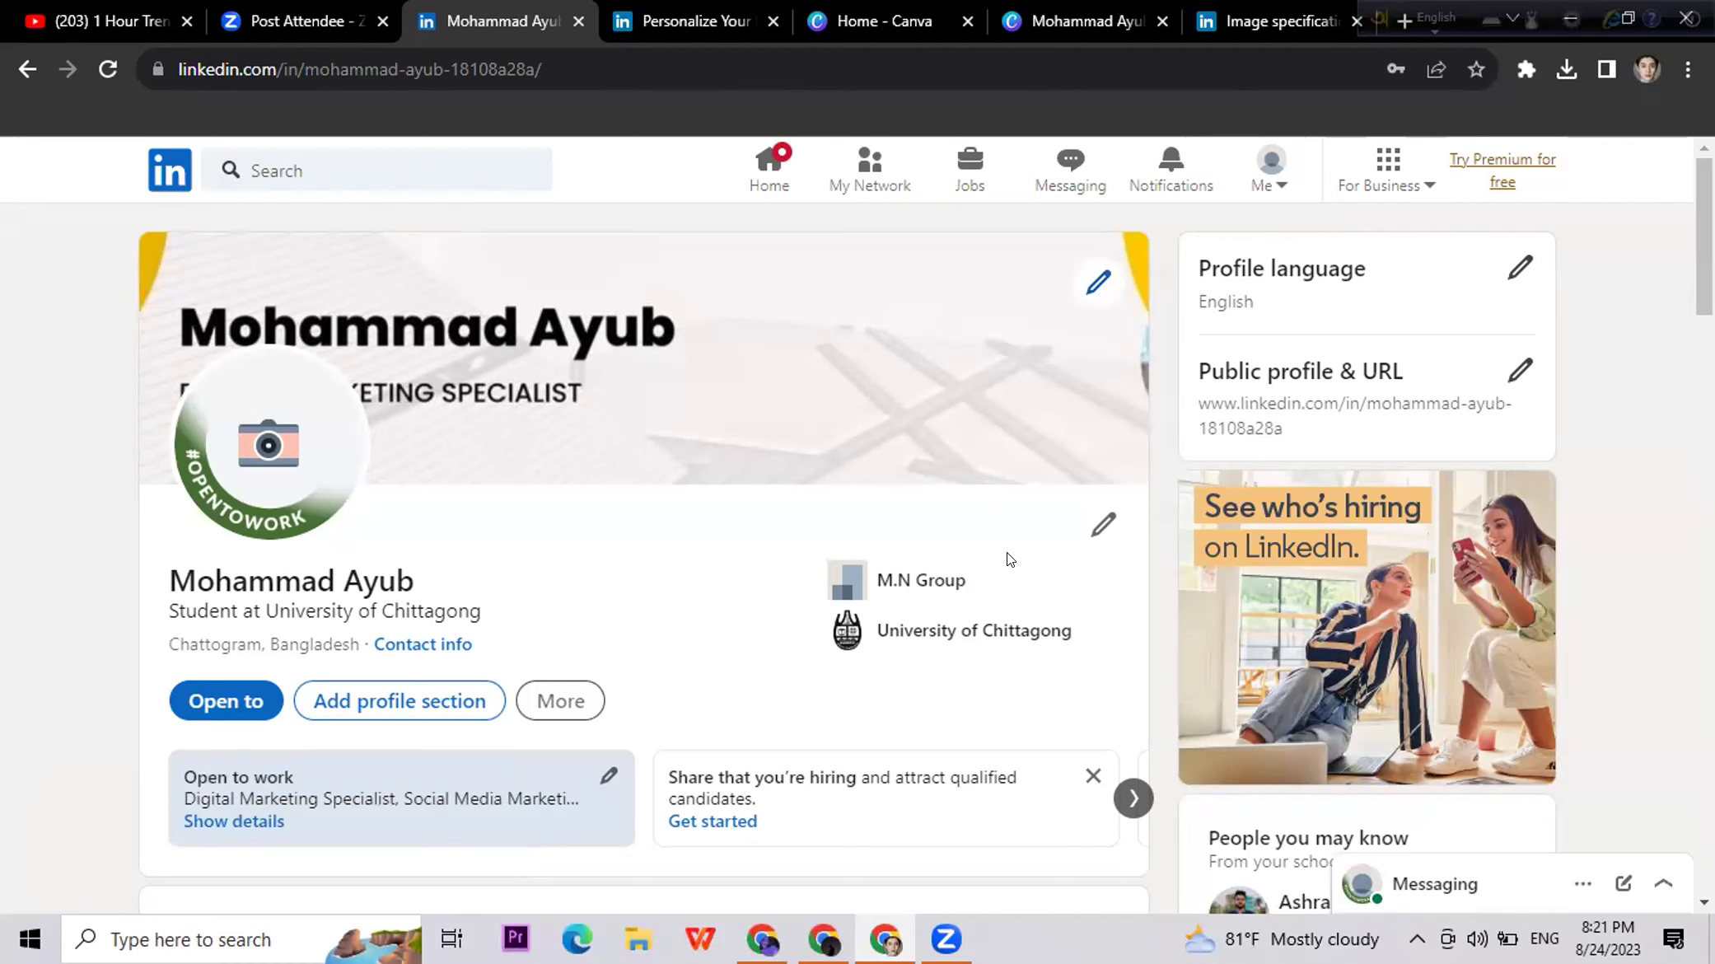
left_click(762, 168)
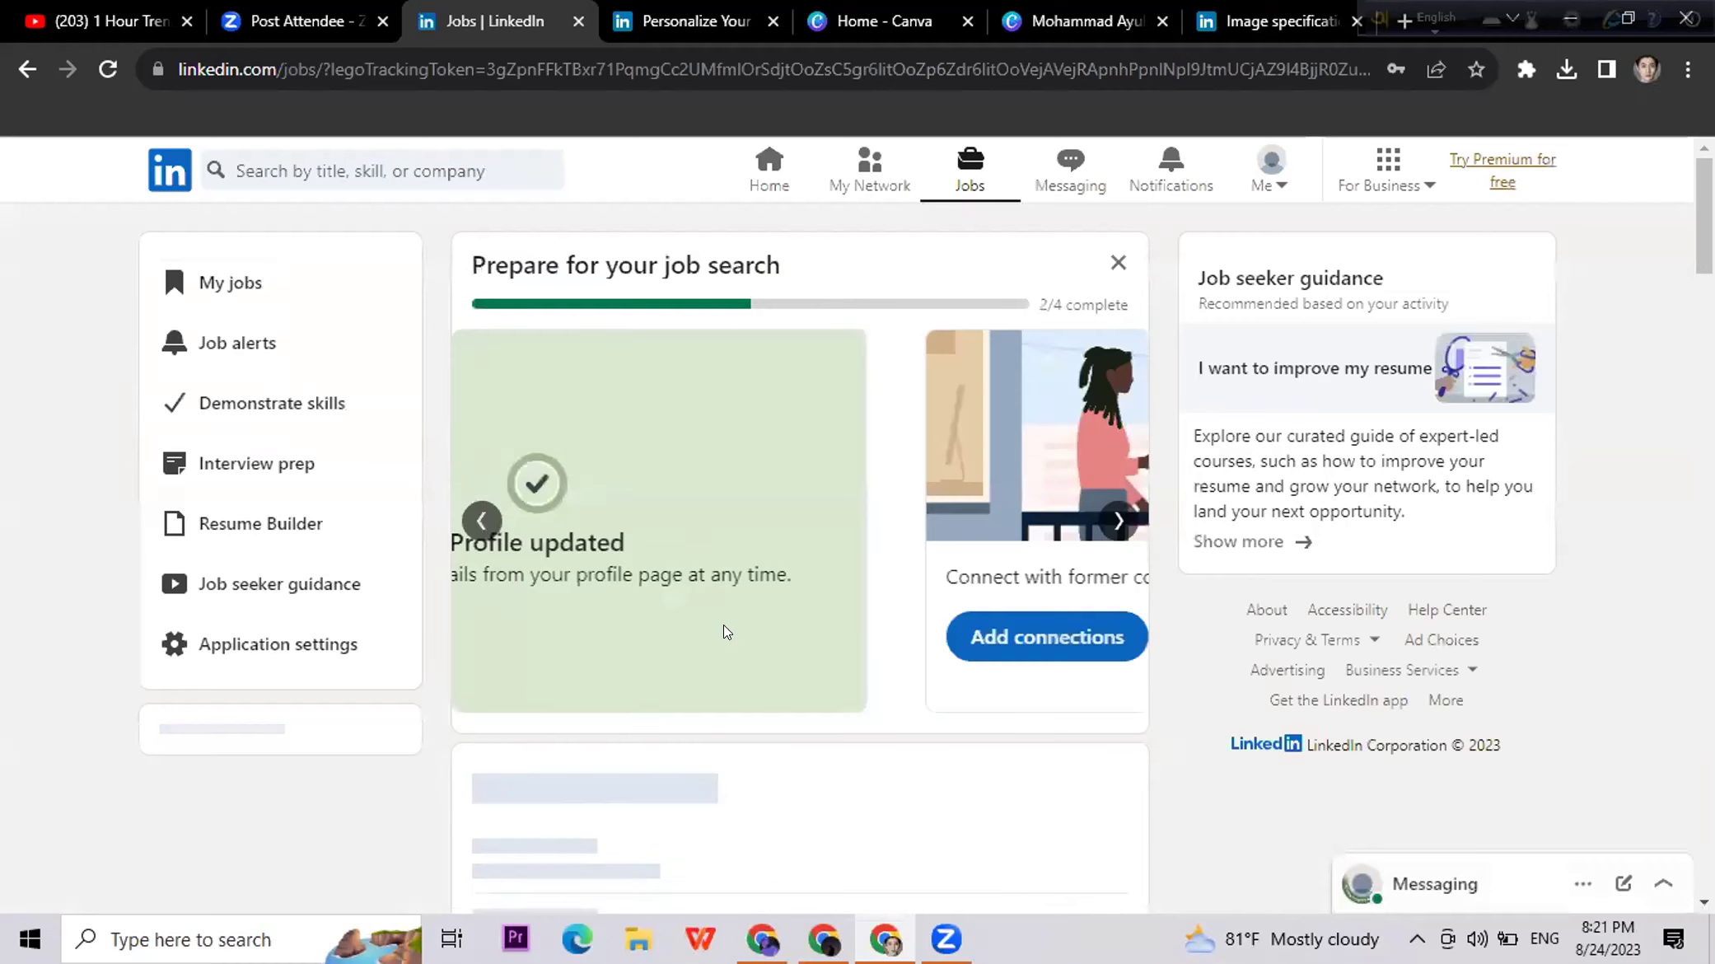
Step: Go to the Home feed, then to the My Network page
left_click(758, 158)
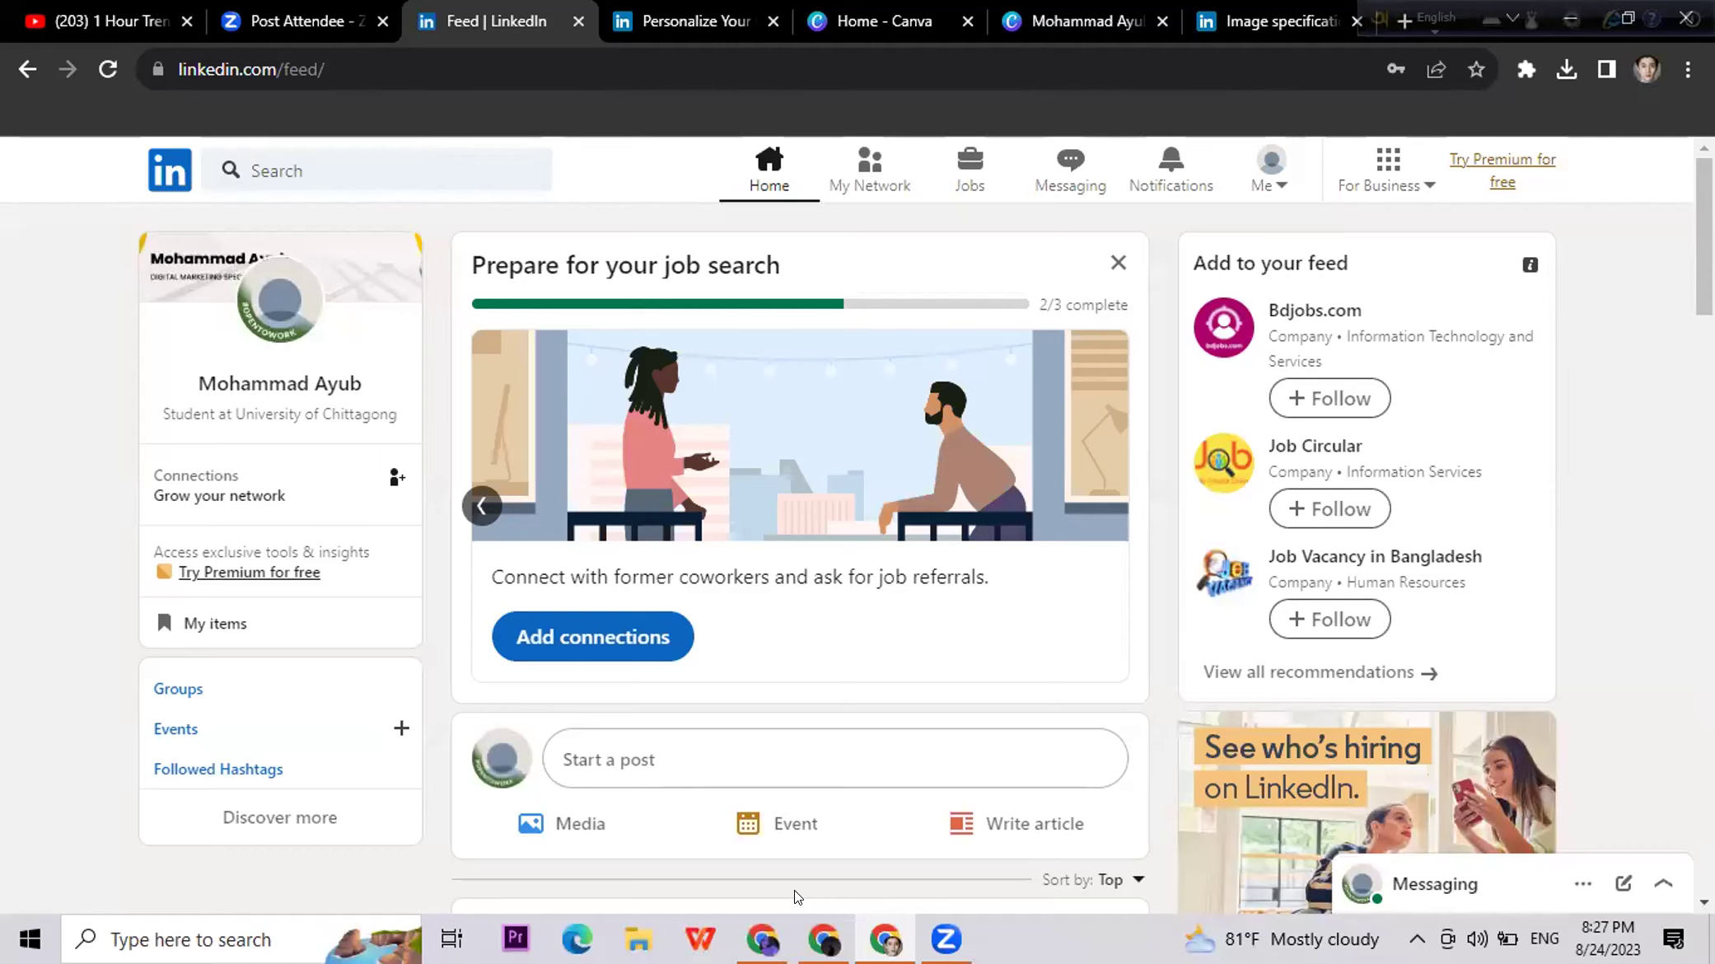
left_click(861, 177)
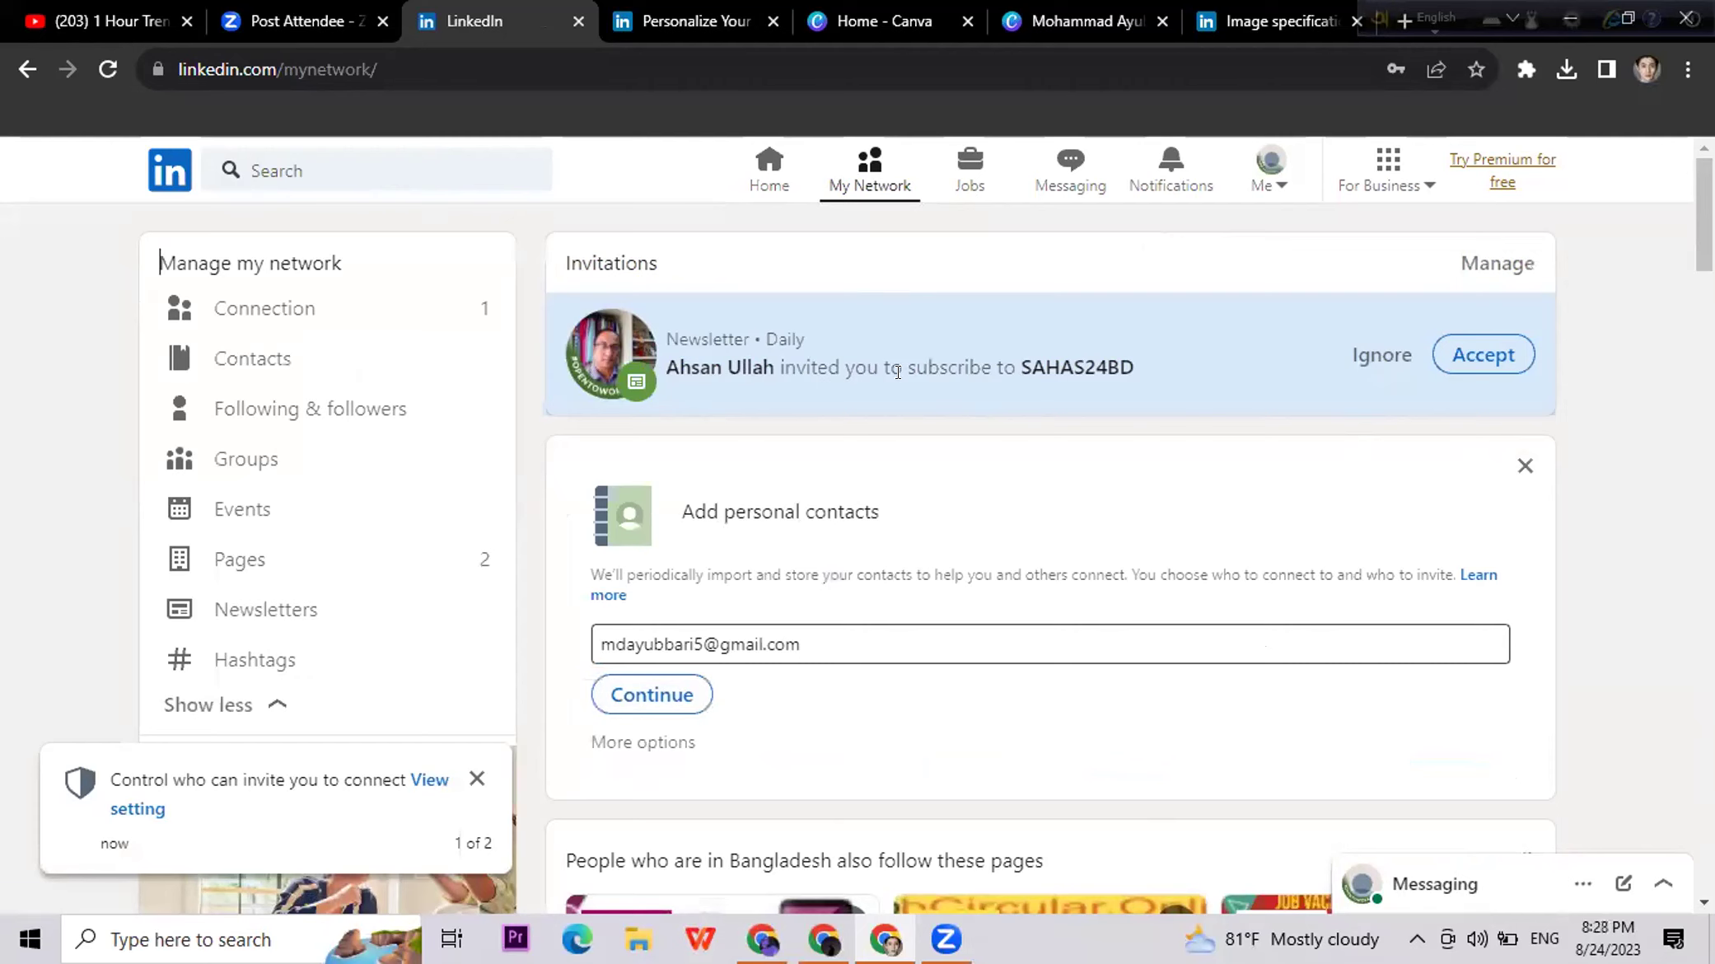
Step: Accept the SAHAS24BD newsletter invitation so no invitations remain pending
left_click_drag(1022, 370, 1184, 351)
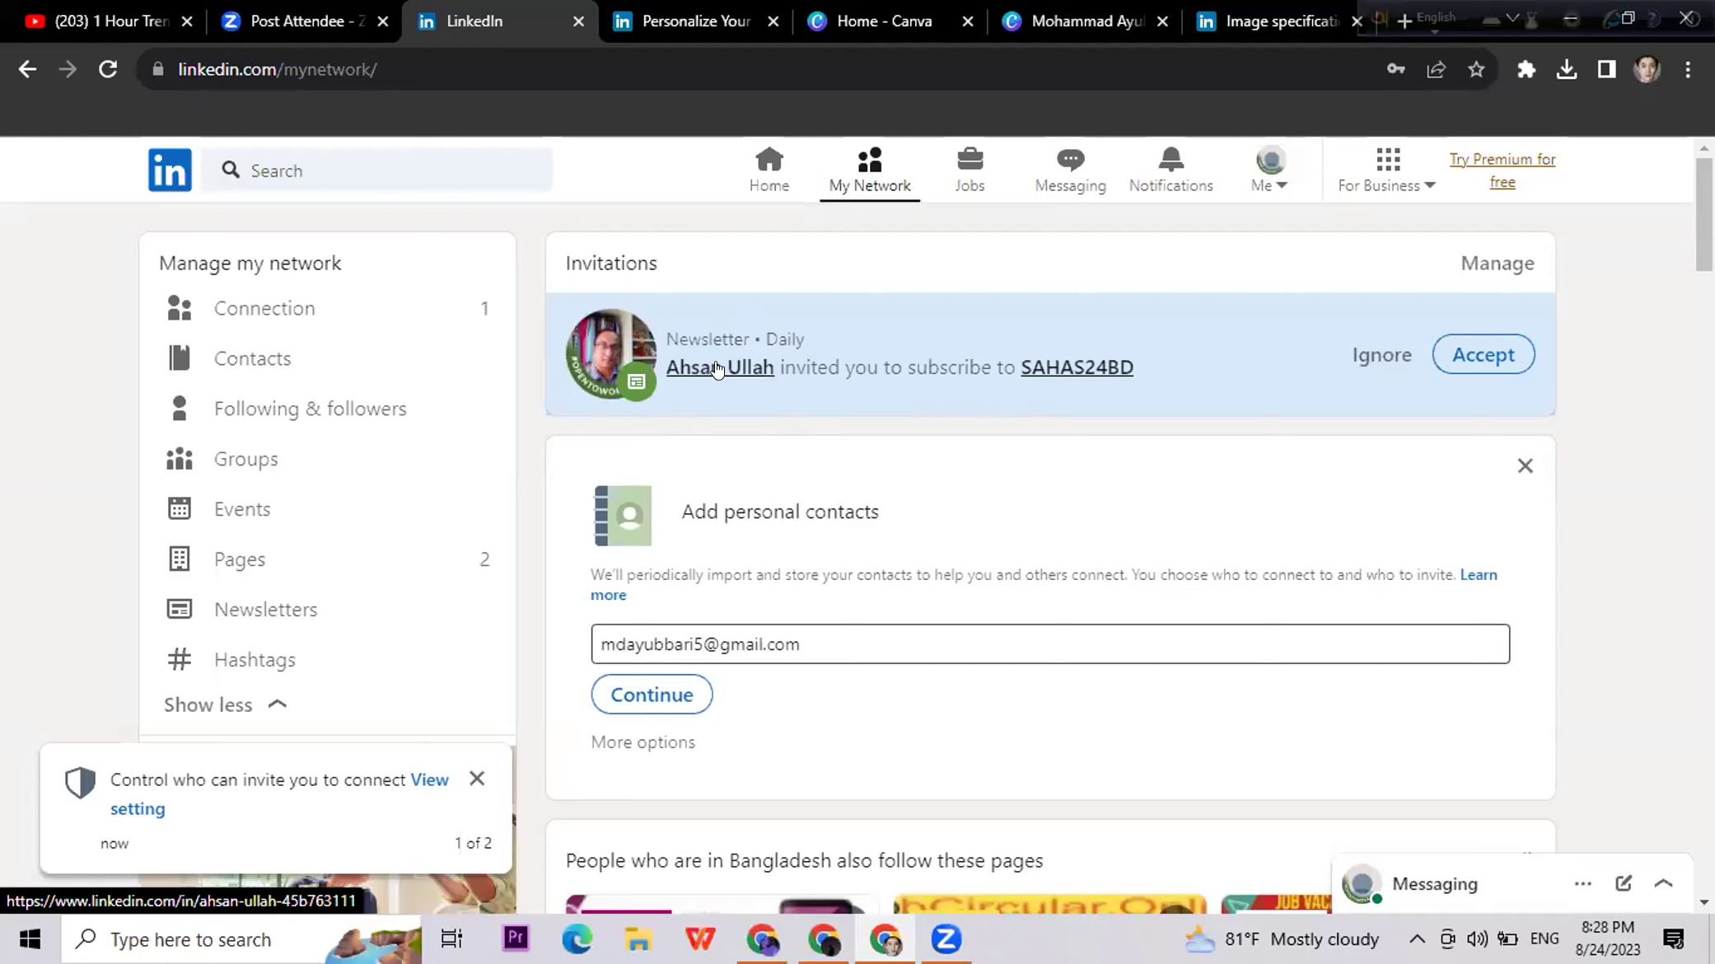
left_click(1475, 354)
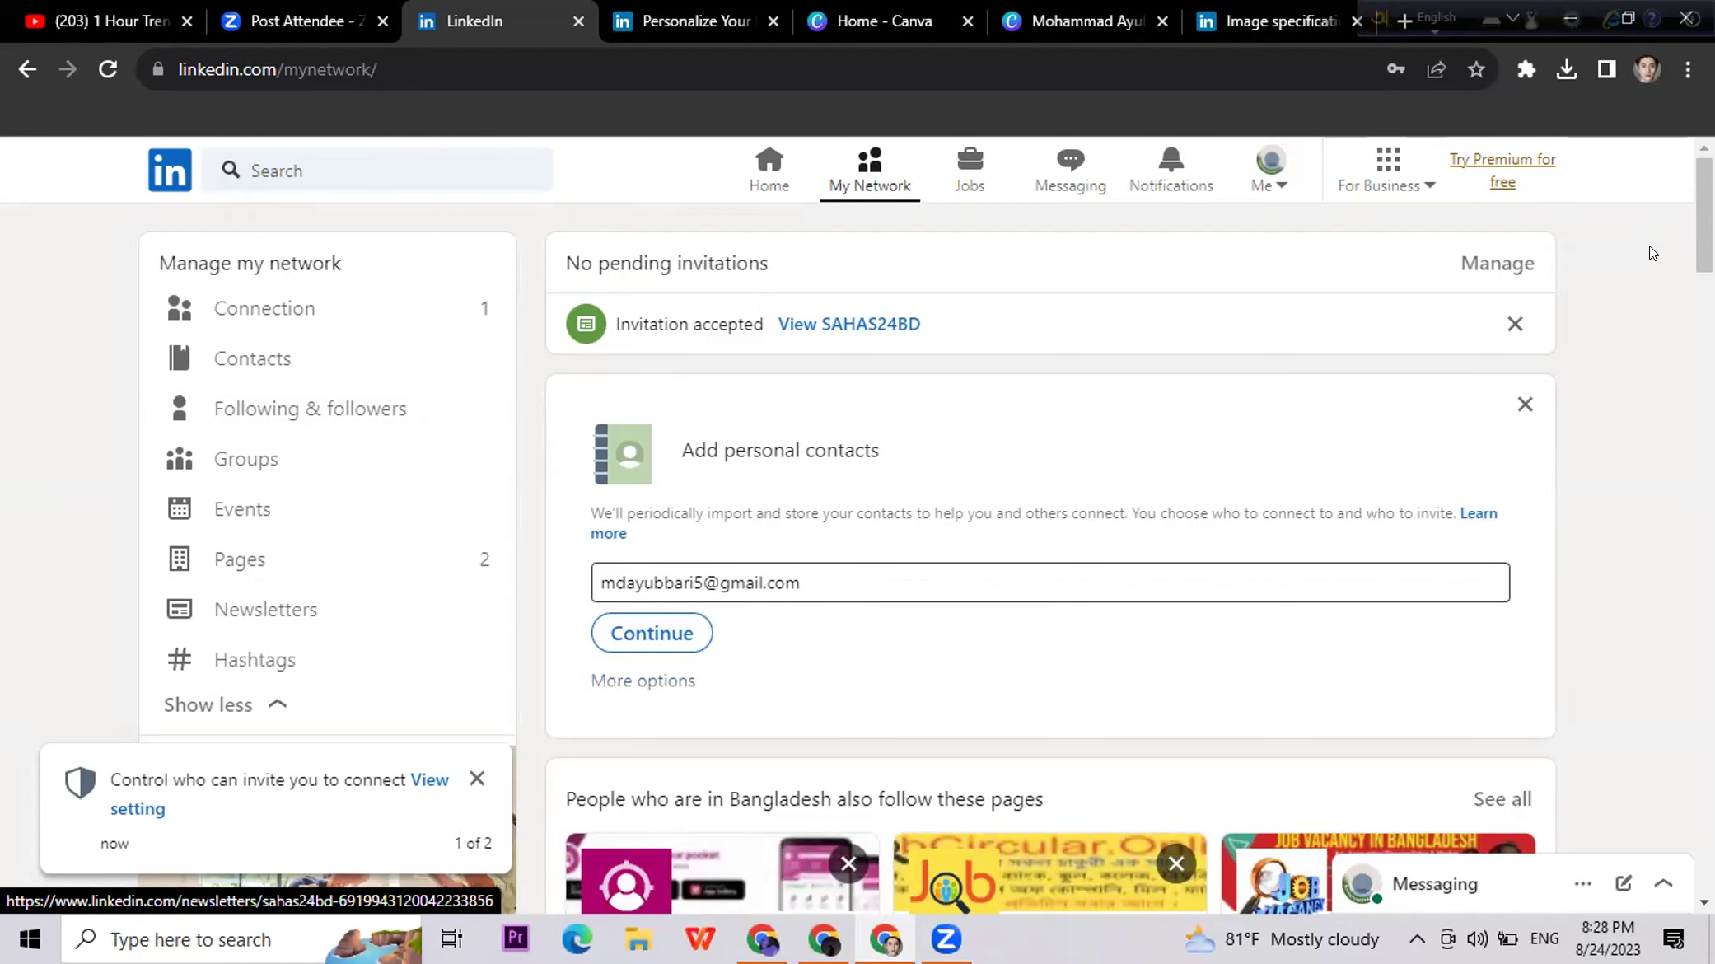
scroll(1616, 344, "down", 6)
scroll(1574, 373, "down", 1)
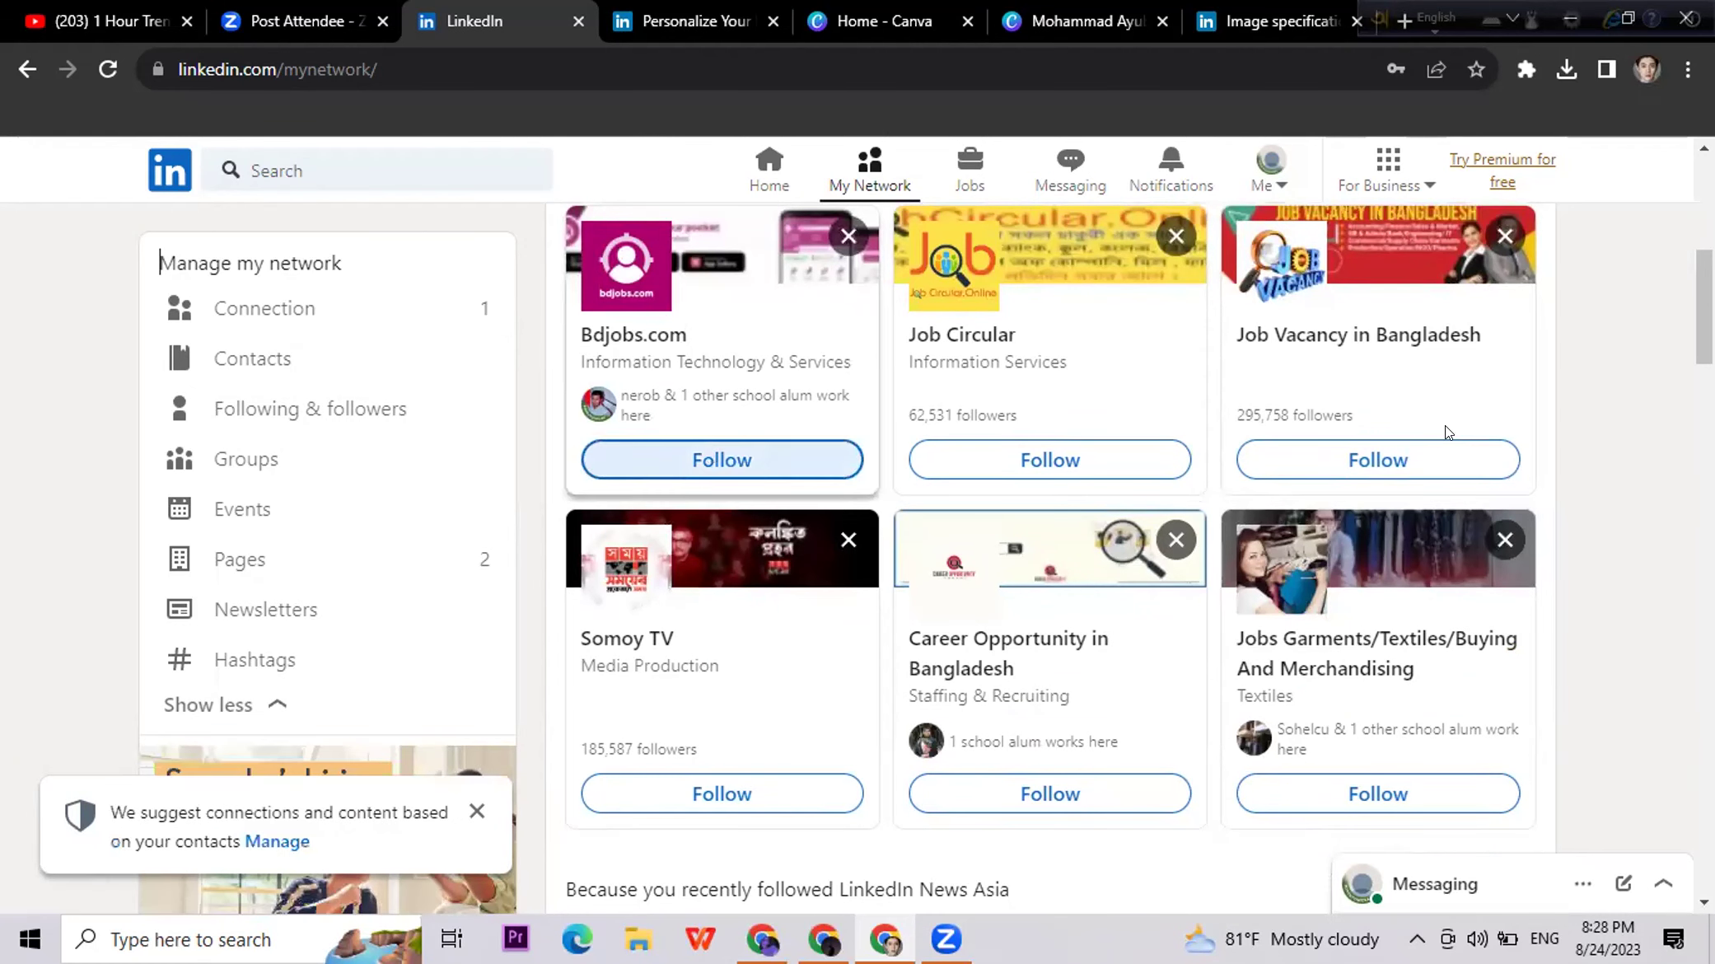
Step: Follow Job Vacancy in Bangladesh, Job Circular, Bdjobs.com, Somoy TV, Career Opportunity and Jobs Garments pages
left_click(1375, 460)
left_click(771, 461)
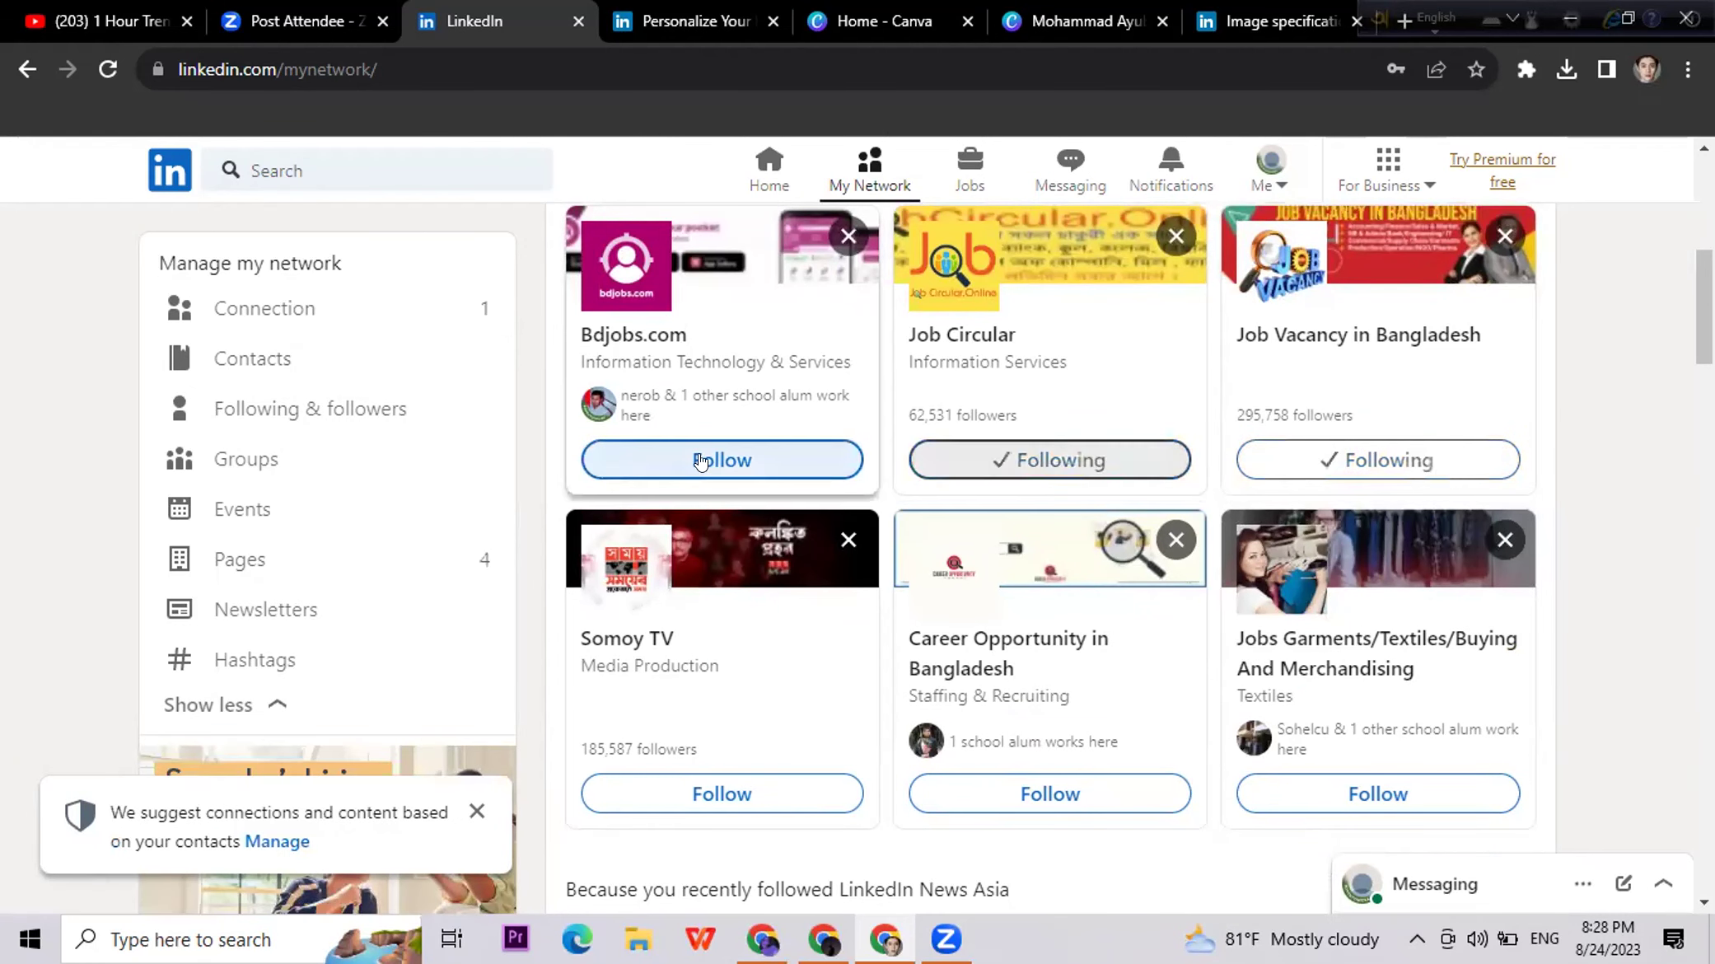
left_click(725, 794)
left_click(1092, 792)
scroll(1415, 744, "down", 2)
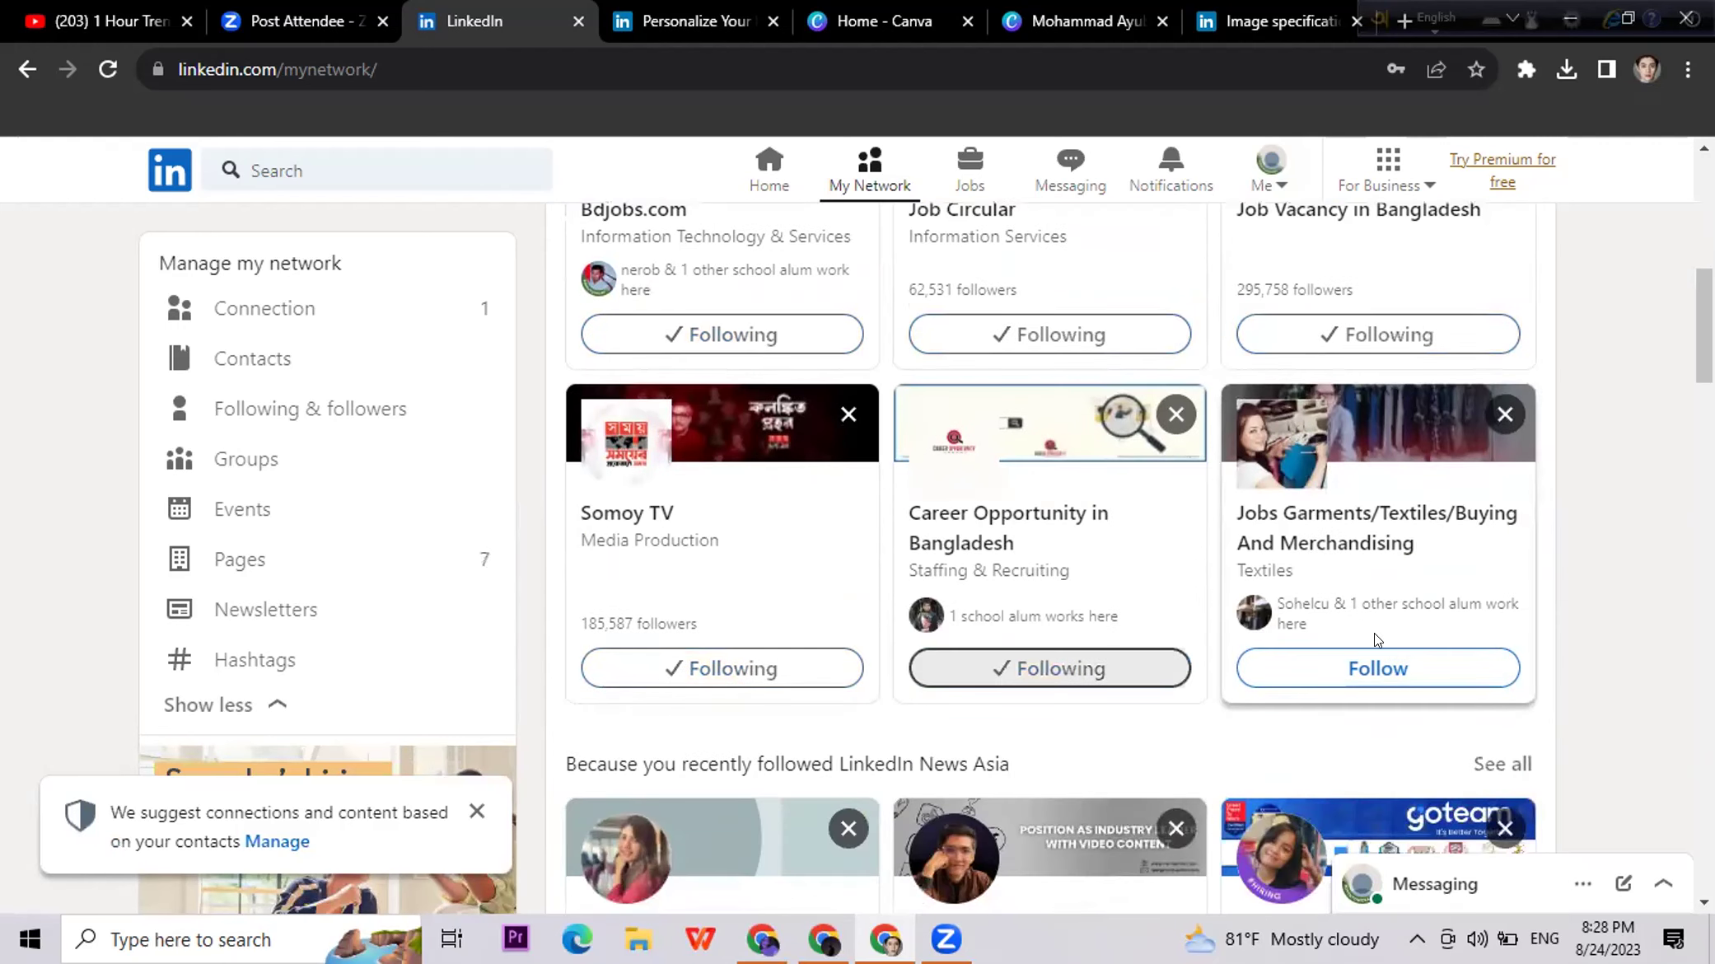
left_click(1402, 666)
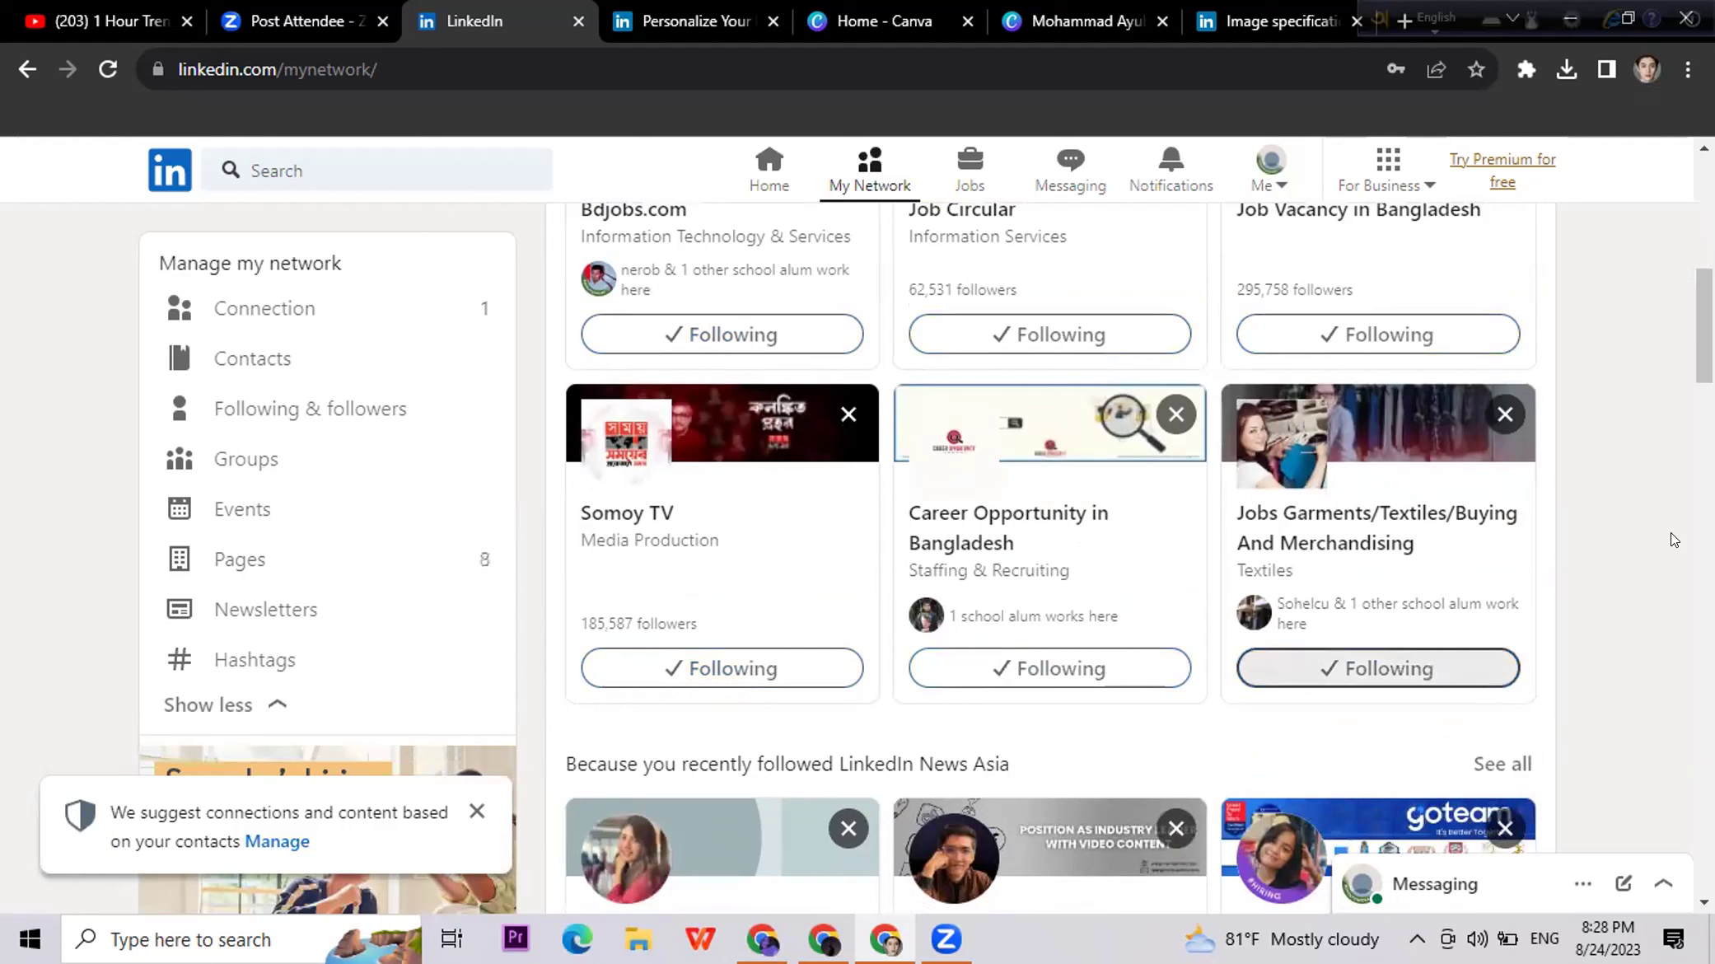
Step: Follow two suggested popular people further down My Network
scroll(1588, 534, "down", 5)
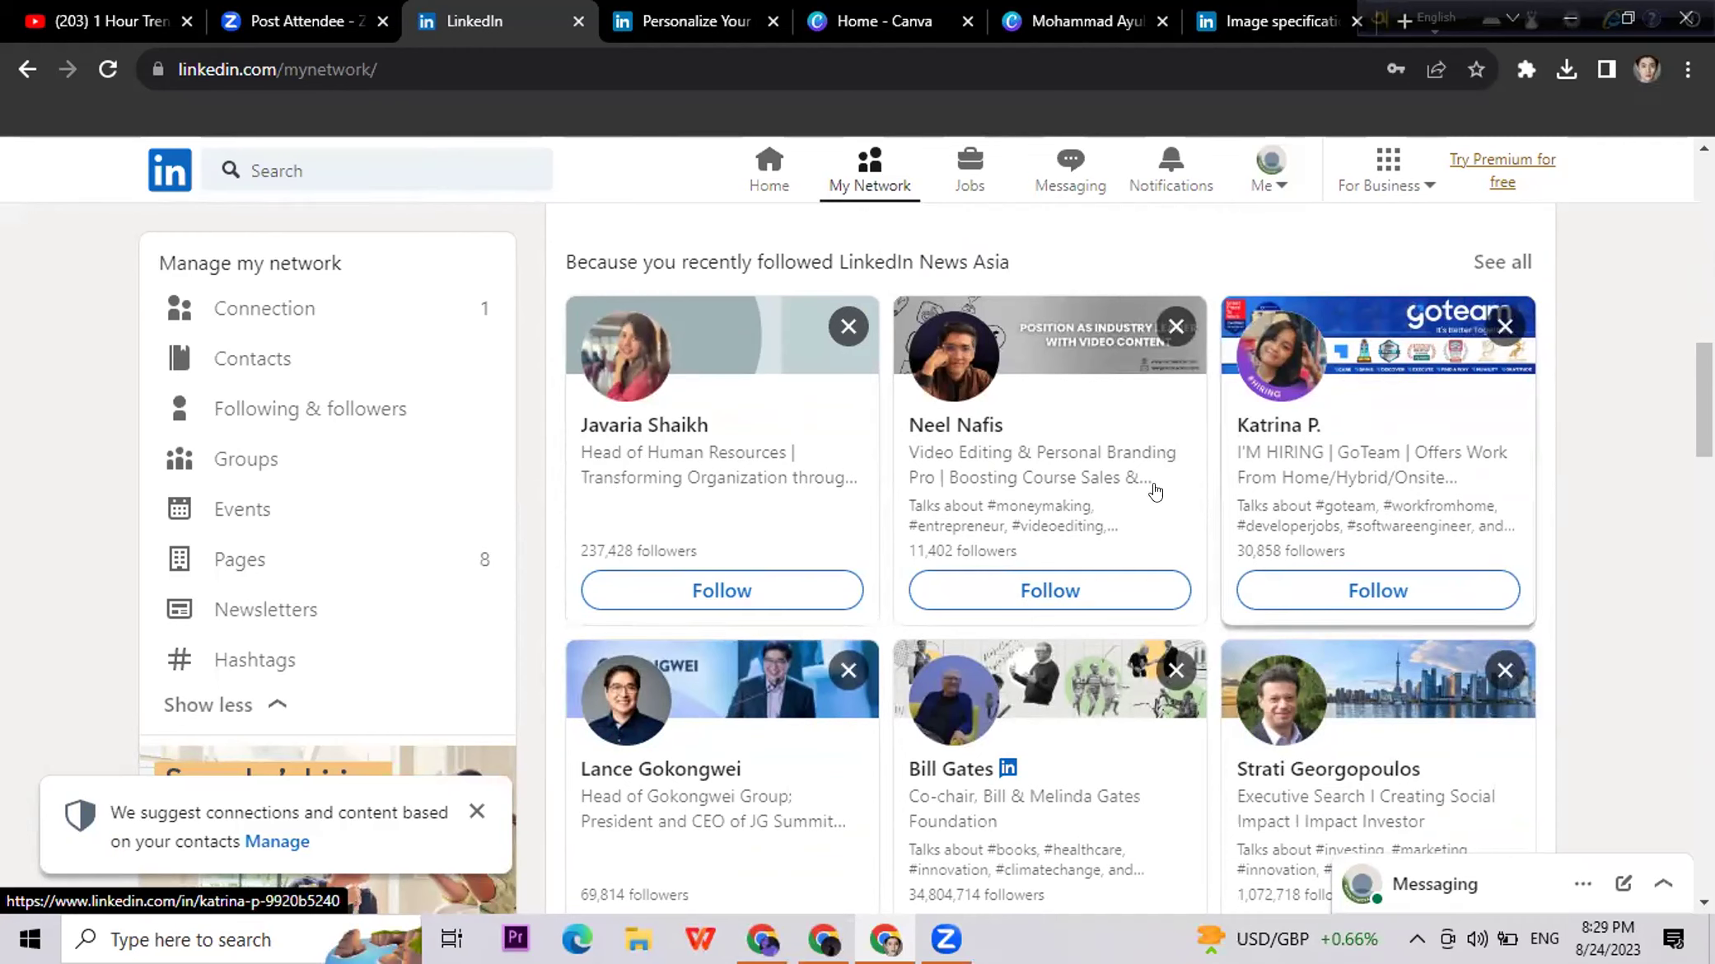
scroll(1153, 495, "down", 3)
left_click(1071, 679)
left_click(1416, 683)
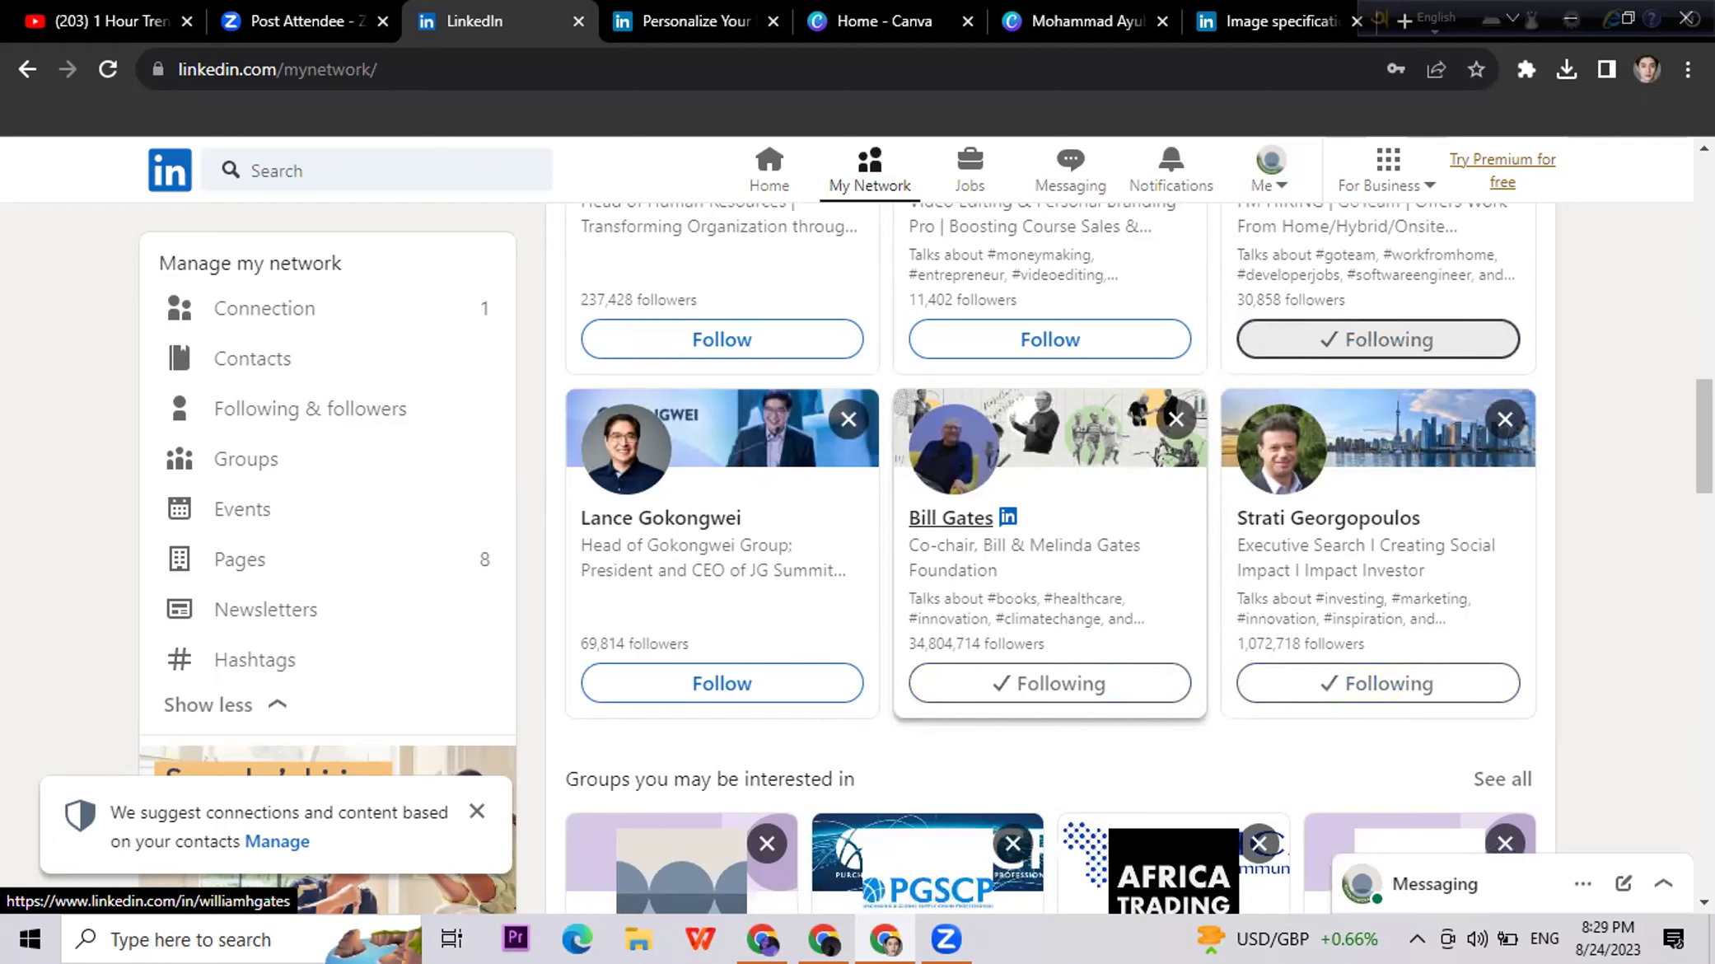
scroll(1574, 421, "down", 3)
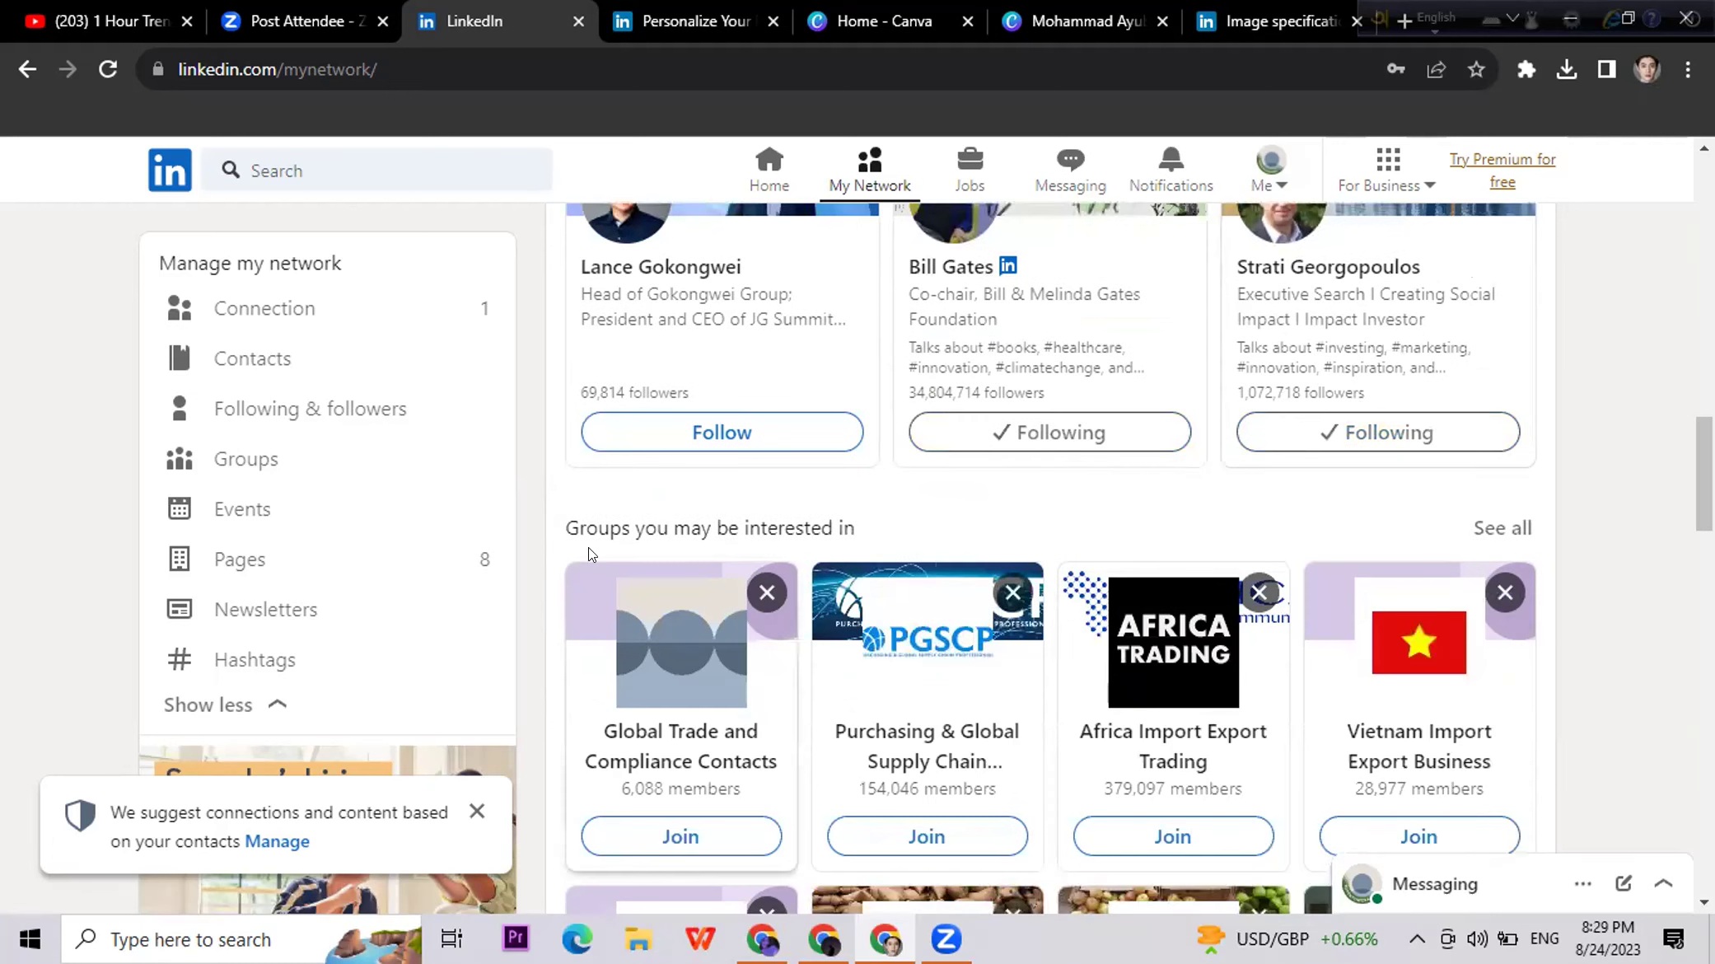
Step: Request to join Global Trade and Compliance Contacts, INCOTERMS® and Coffee Exchange (Buyers & Sellers) groups
scroll(1029, 529, "down", 5)
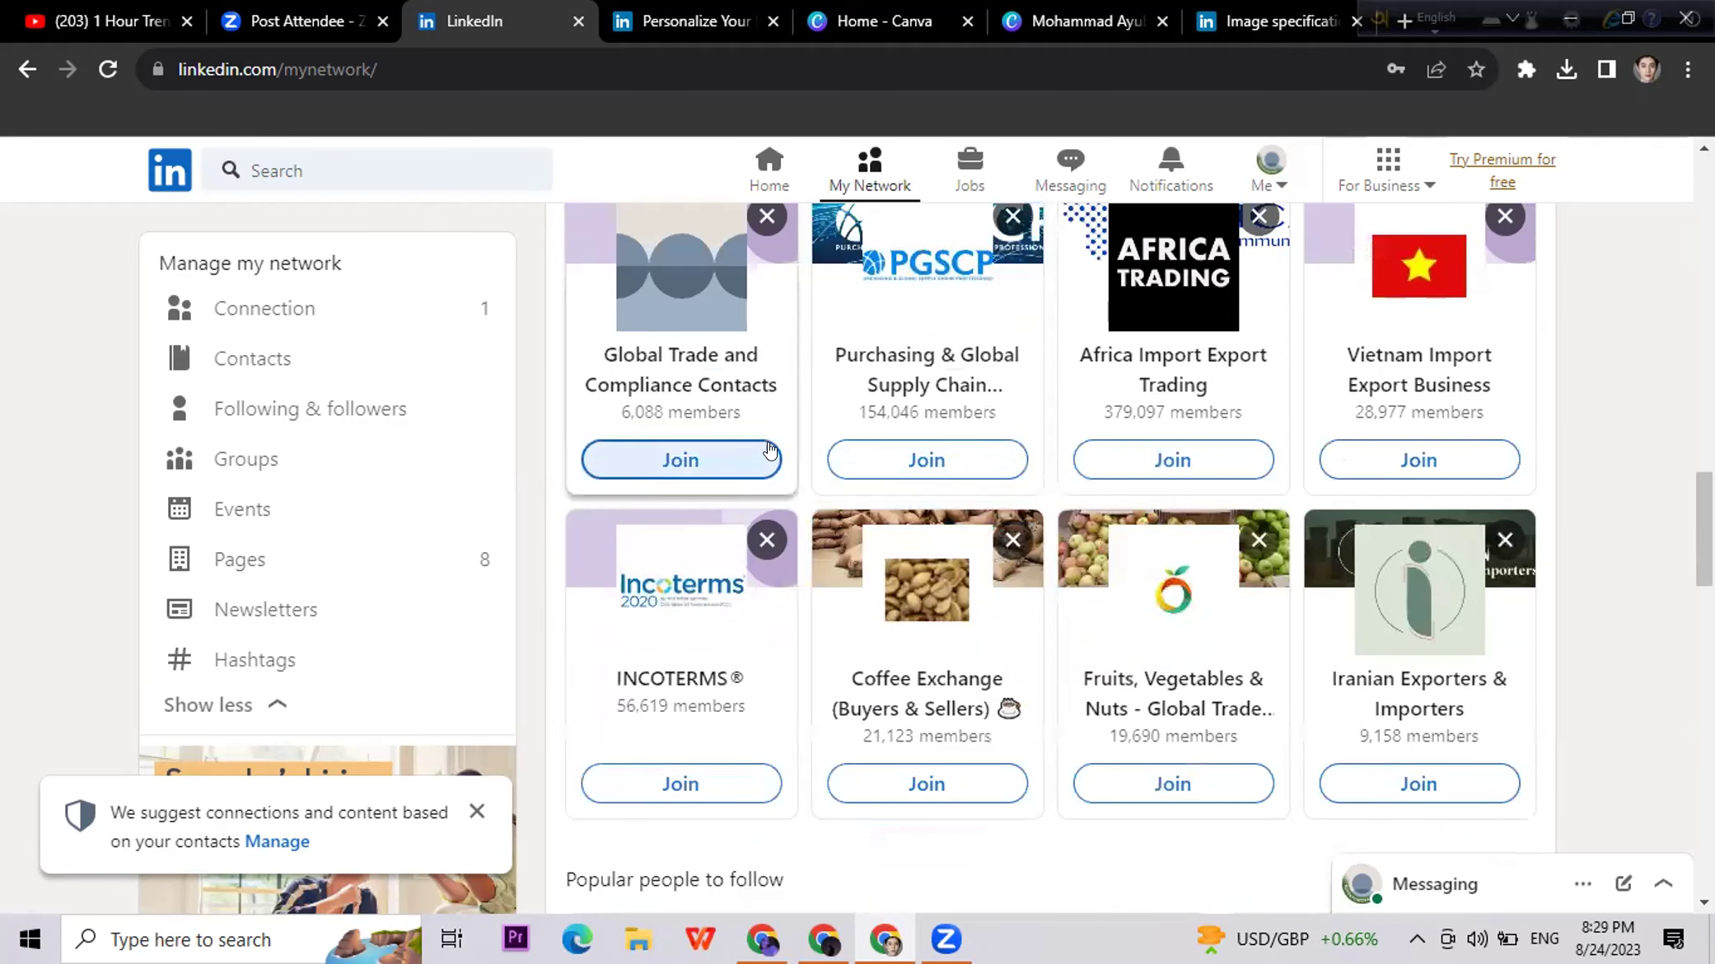
left_click(677, 455)
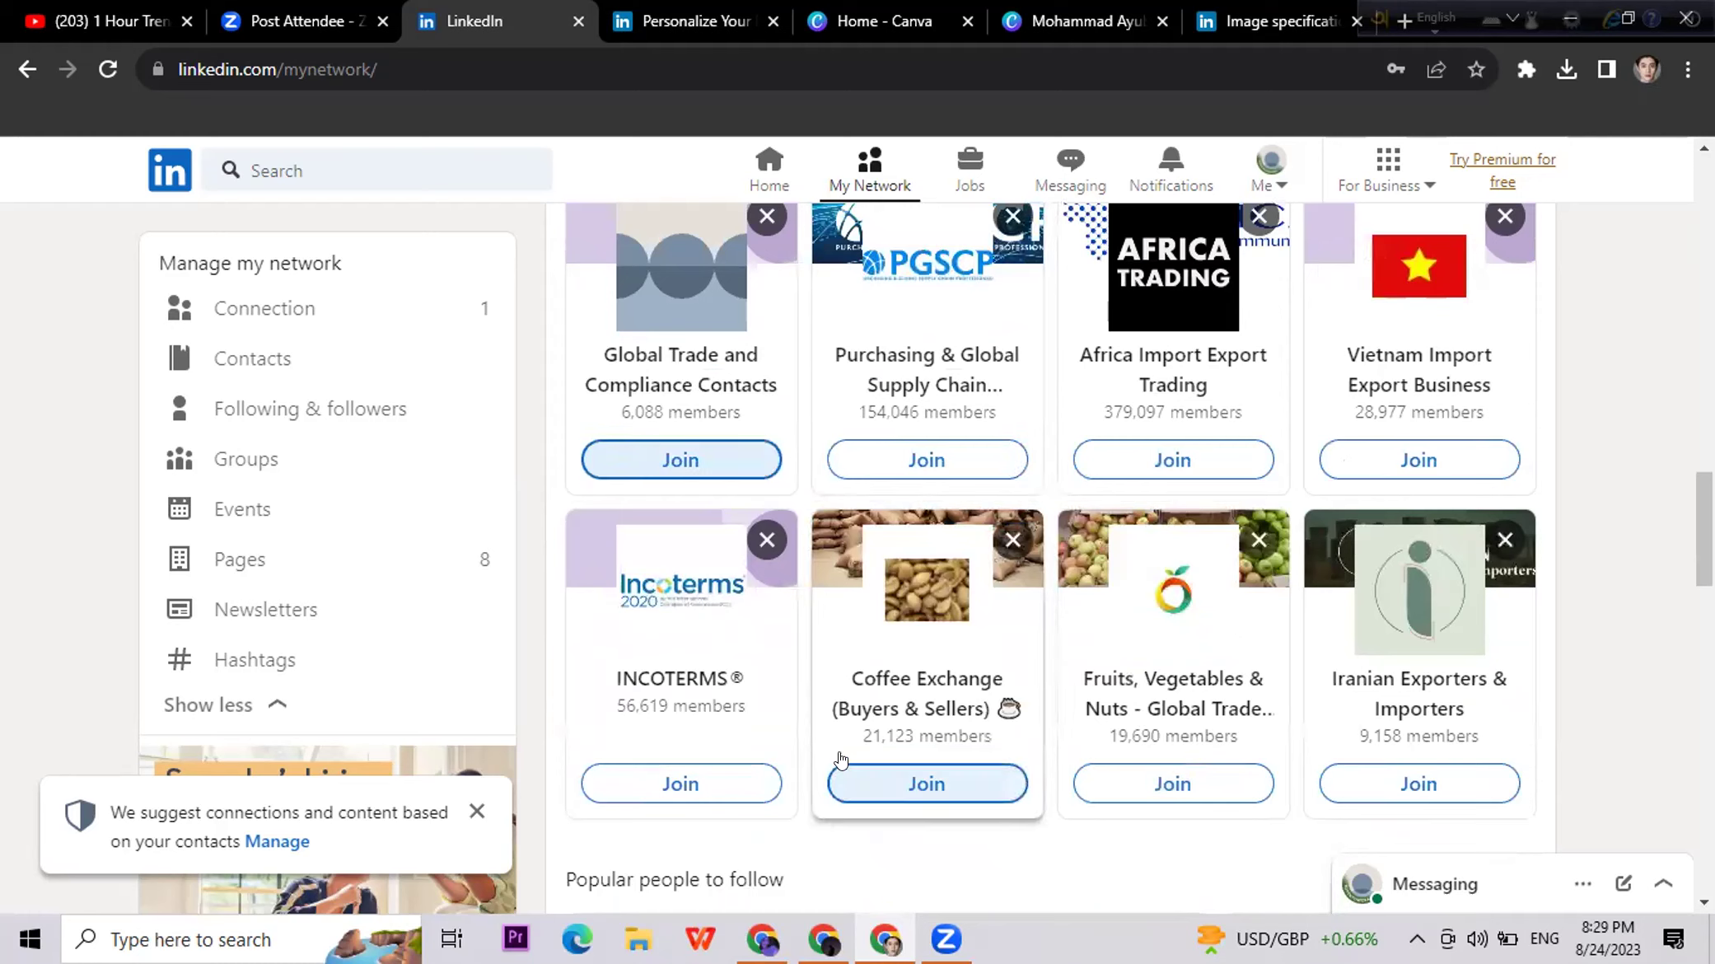
left_click(681, 783)
left_click(925, 783)
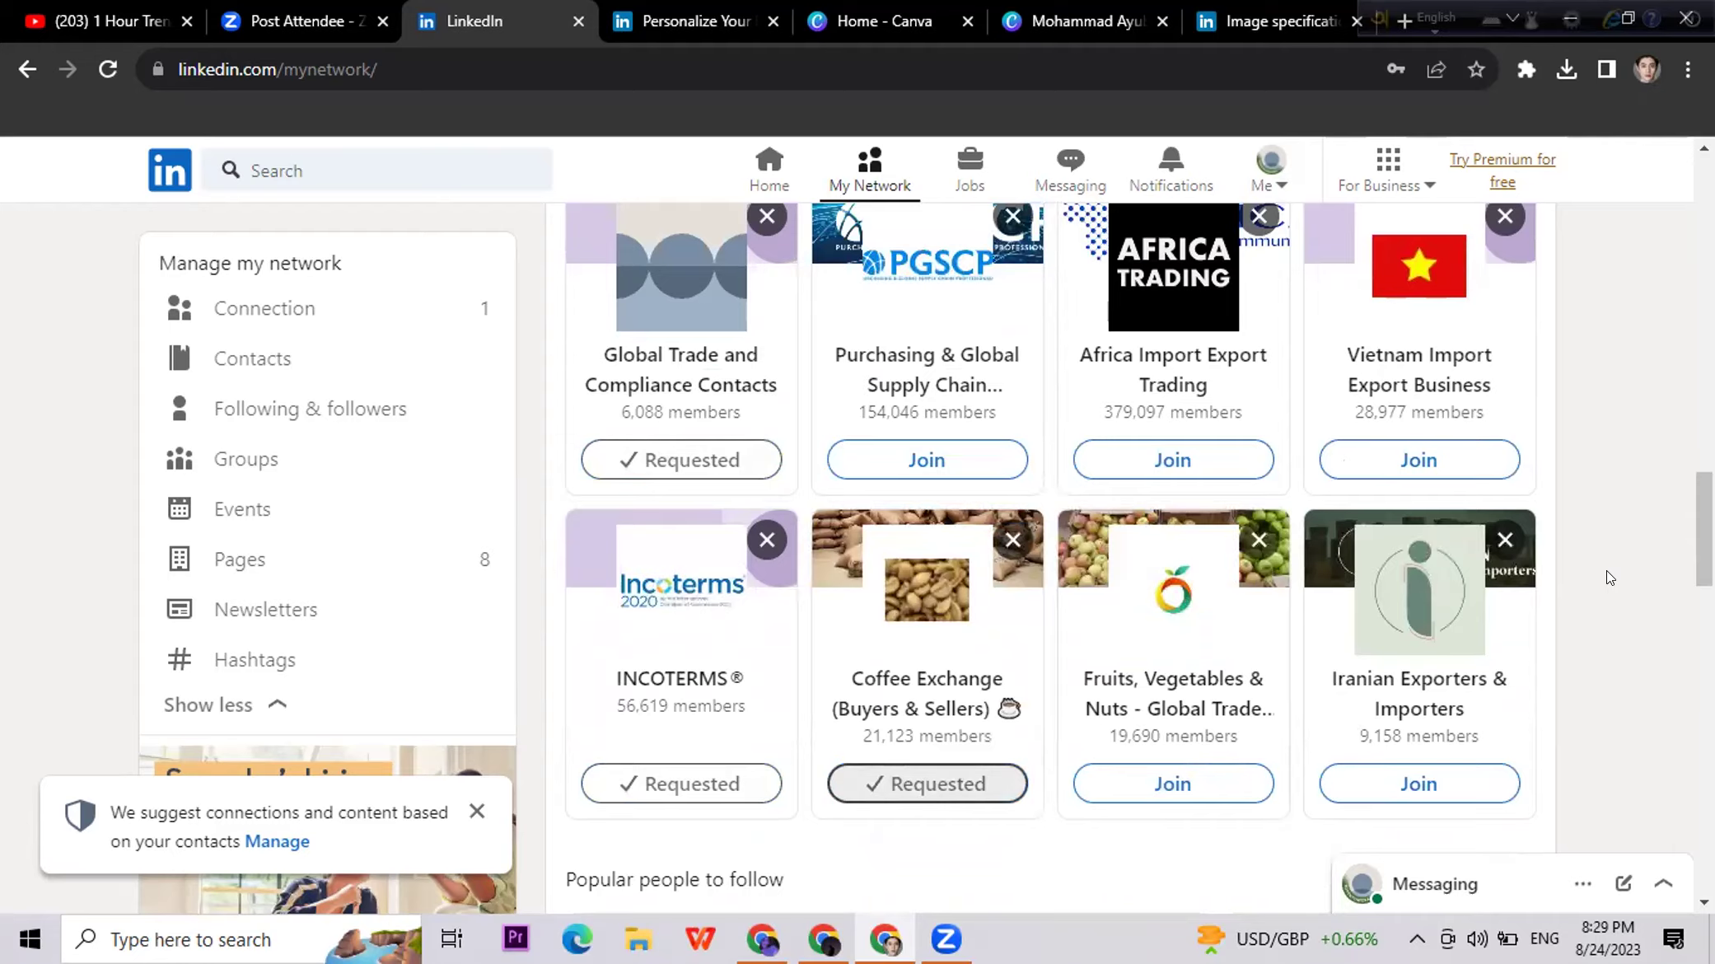
scroll(1607, 569, "down", 4)
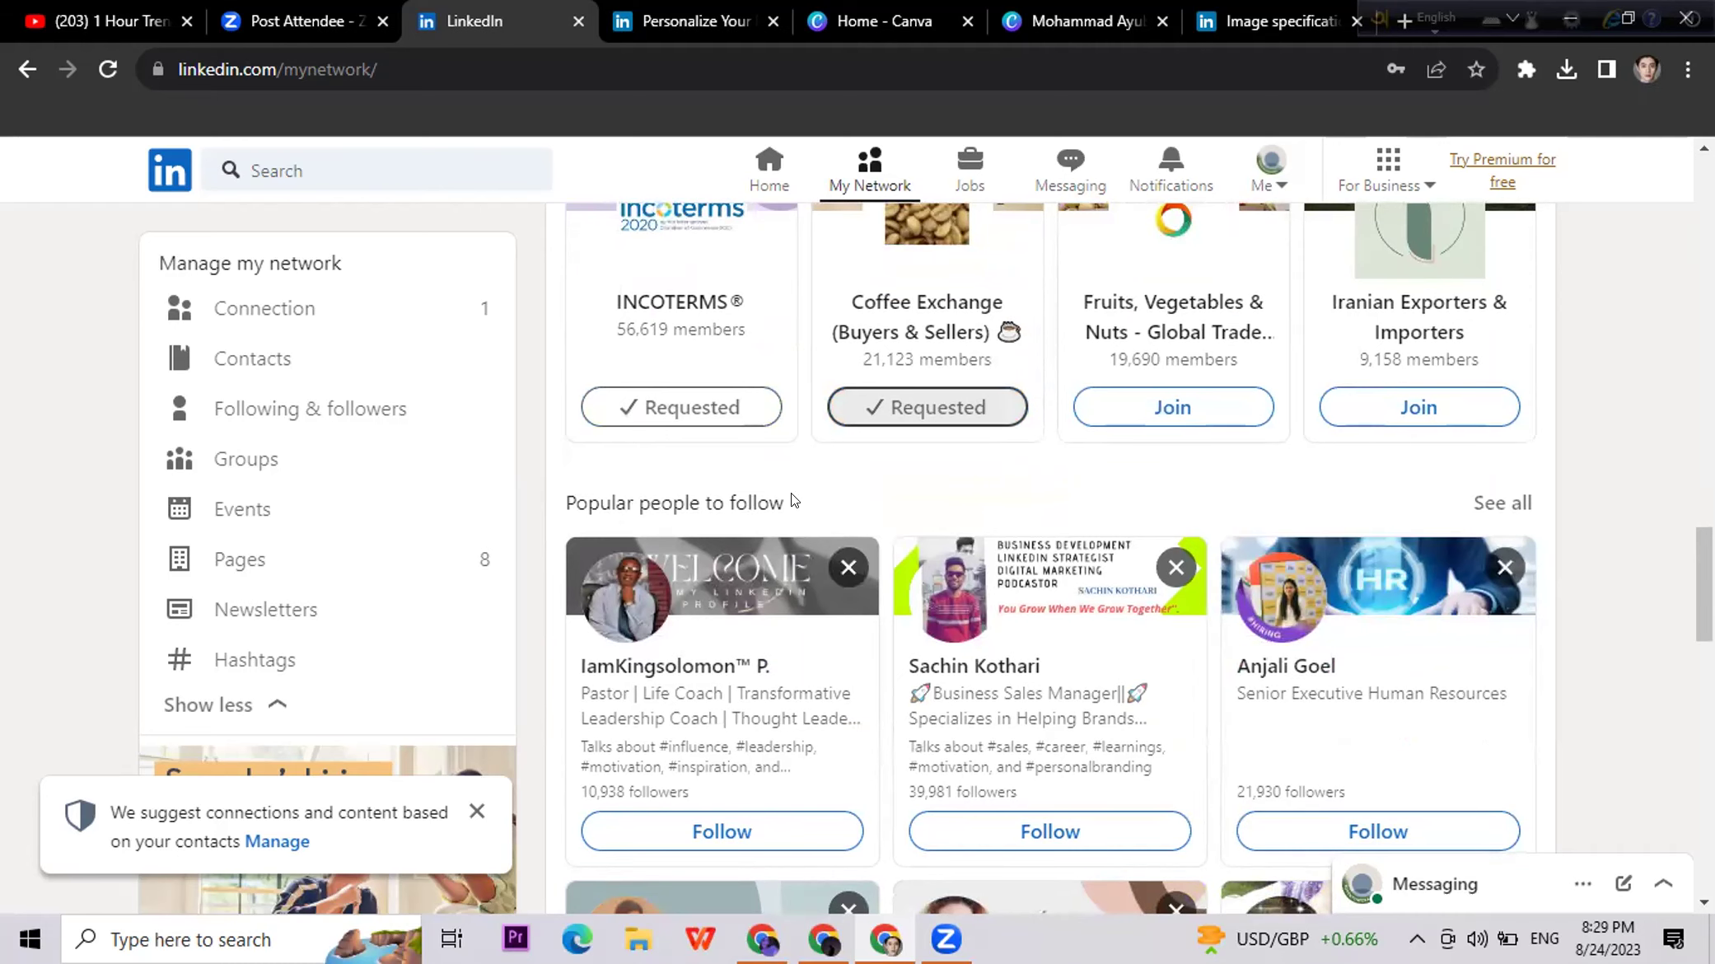
scroll(1232, 570, "down", 1)
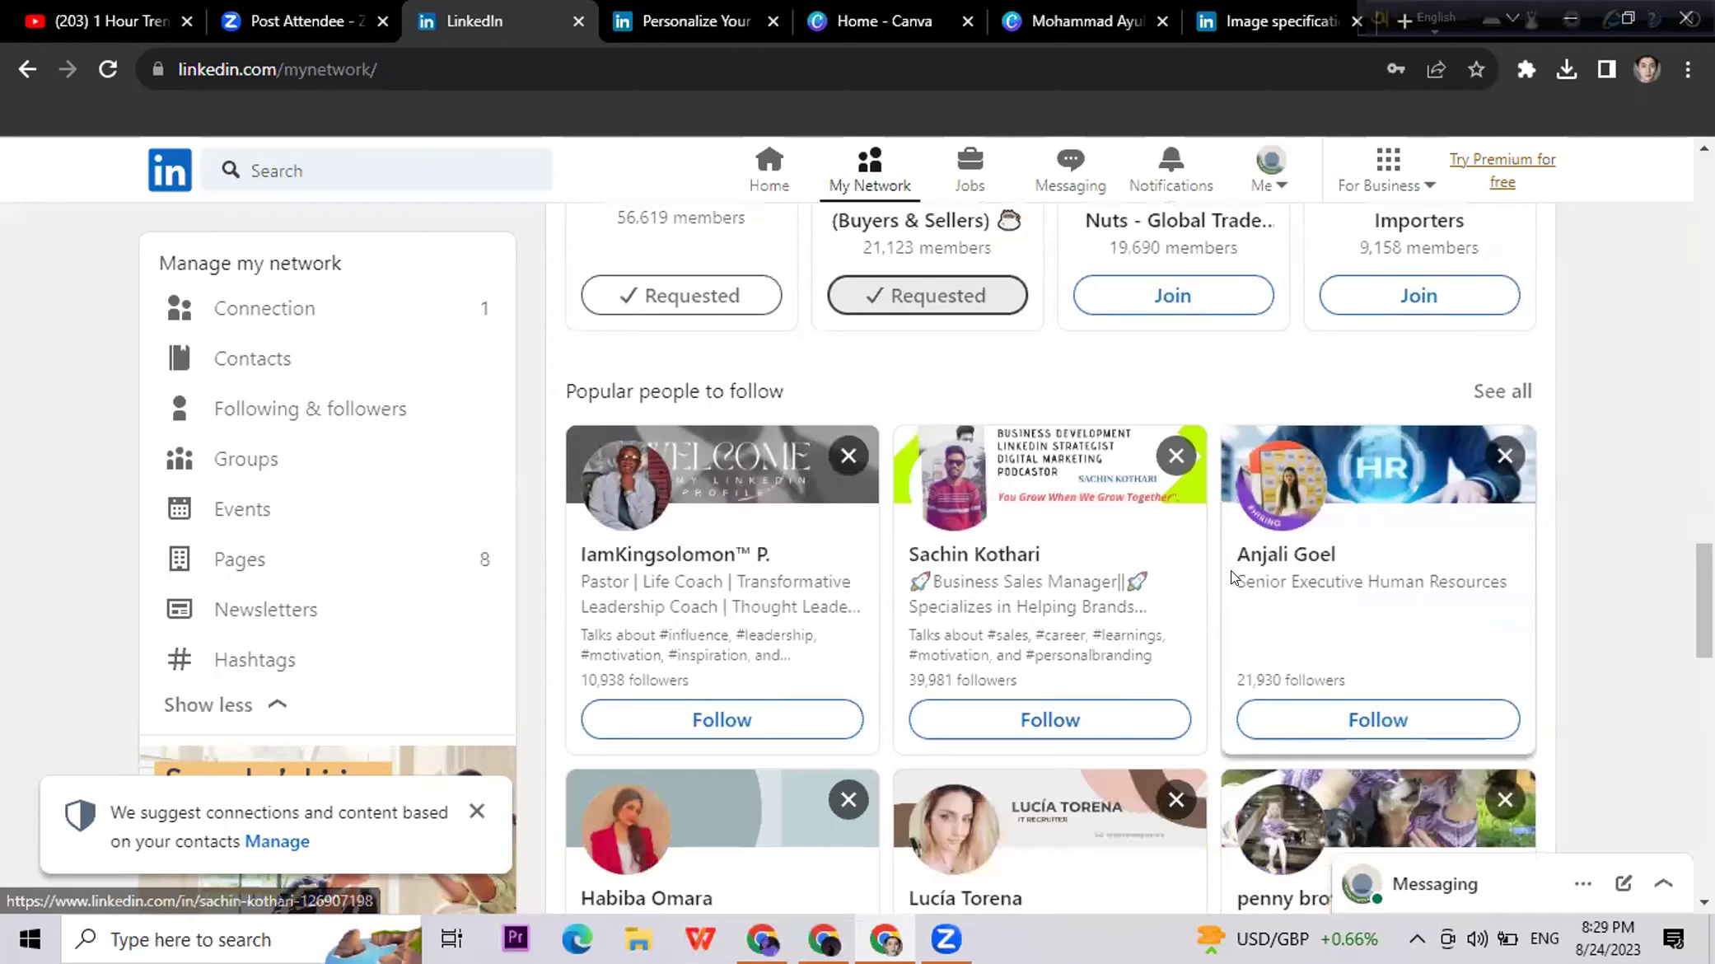
scroll(1232, 569, "down", 3)
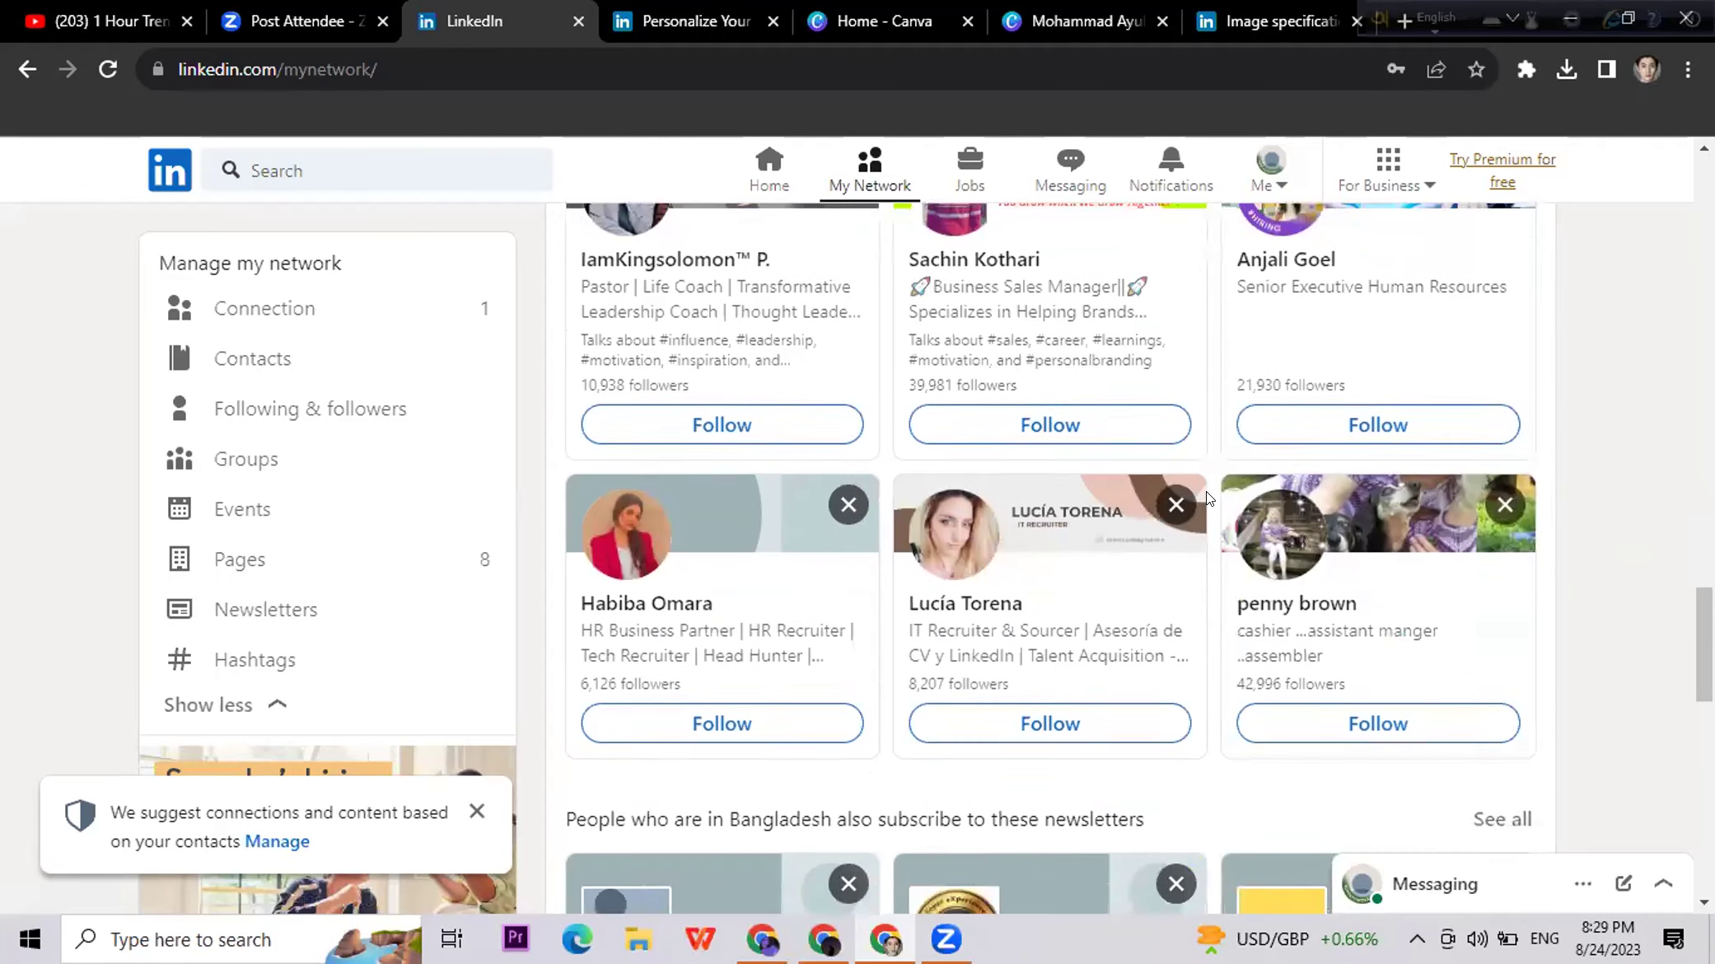
scroll(1207, 490, "down", 3)
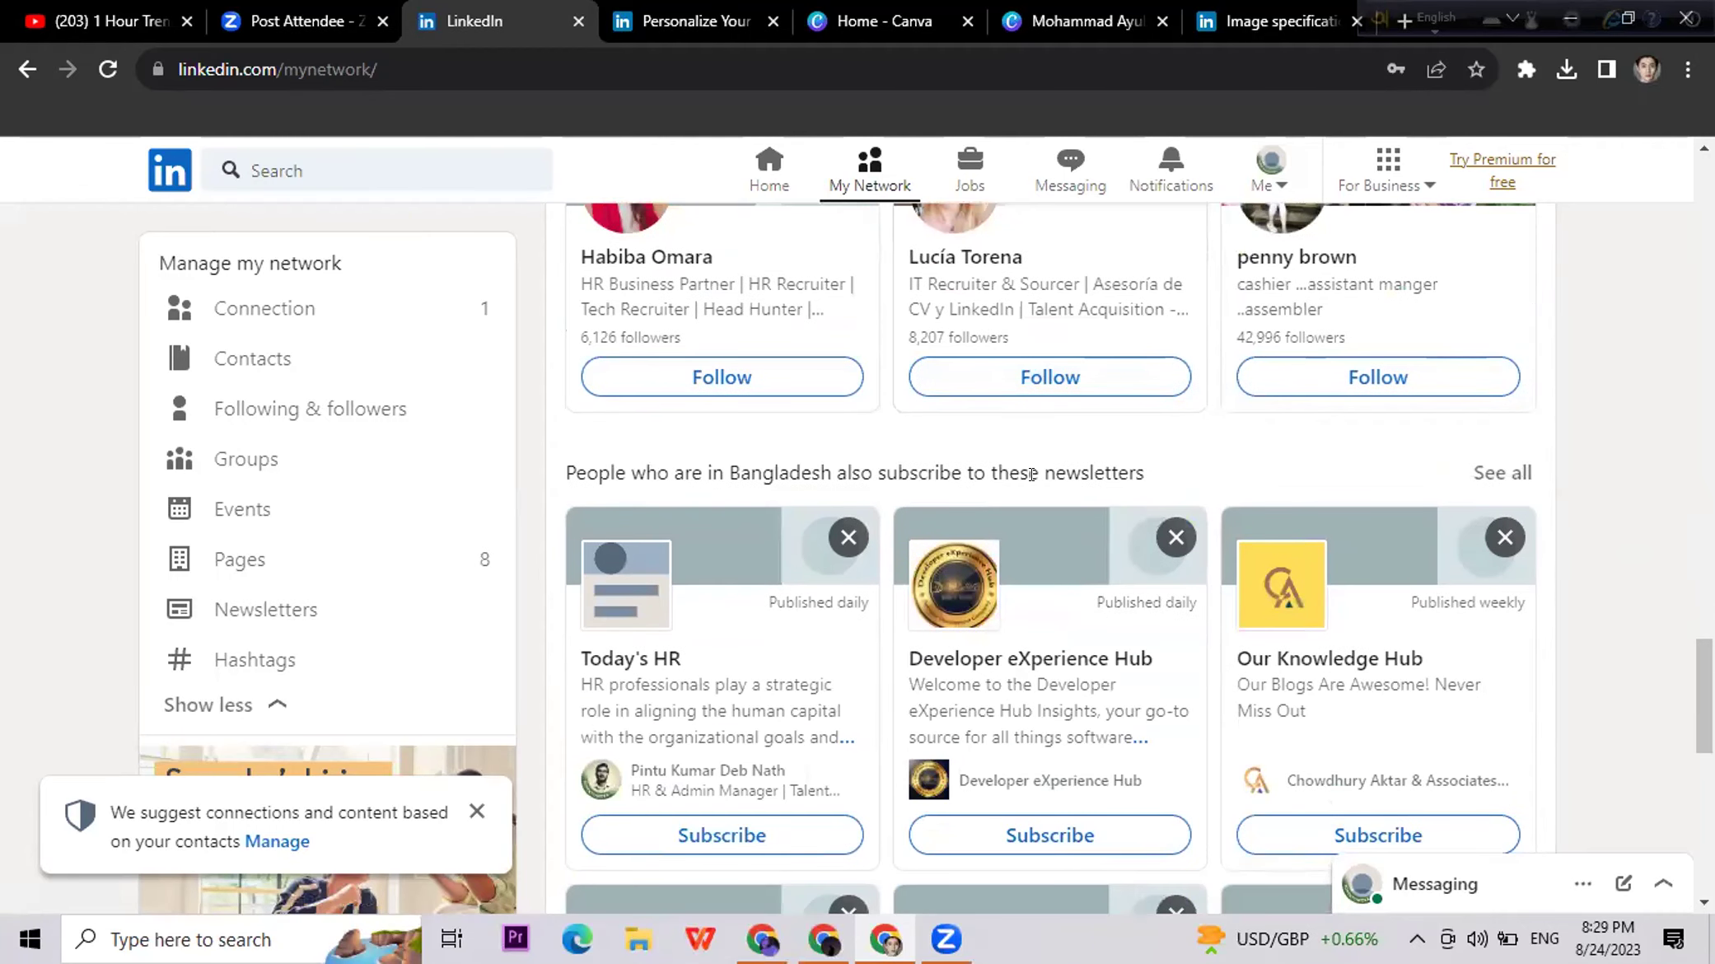
scroll(1152, 471, "down", 10)
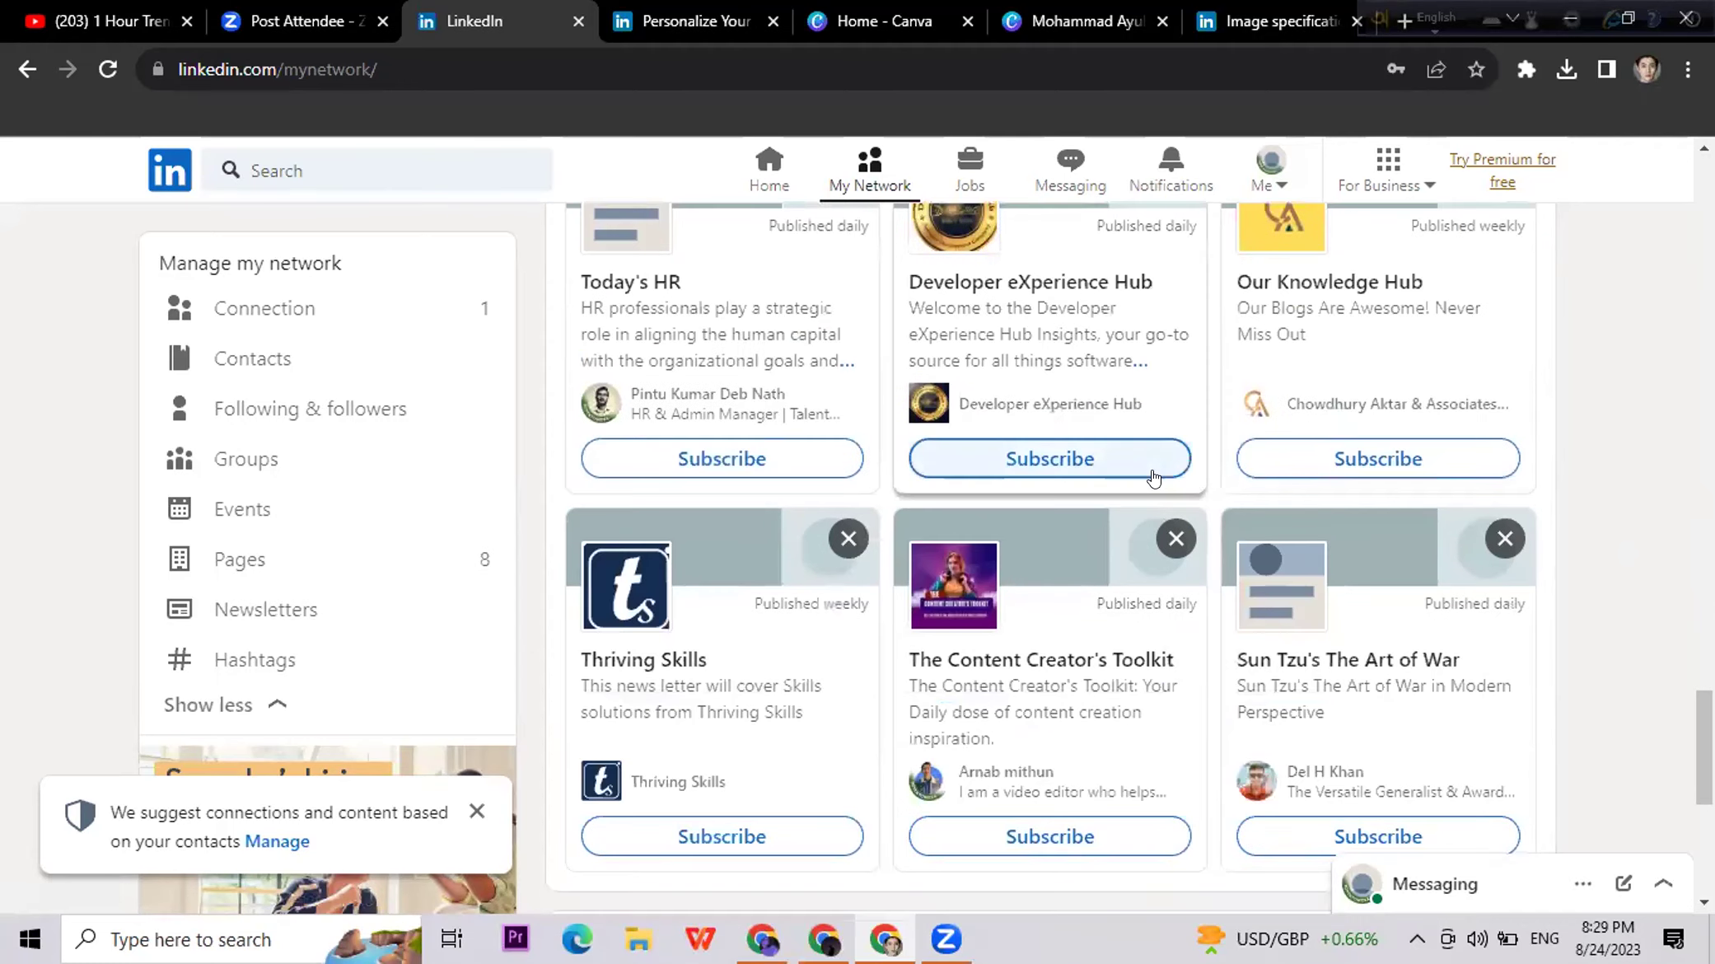